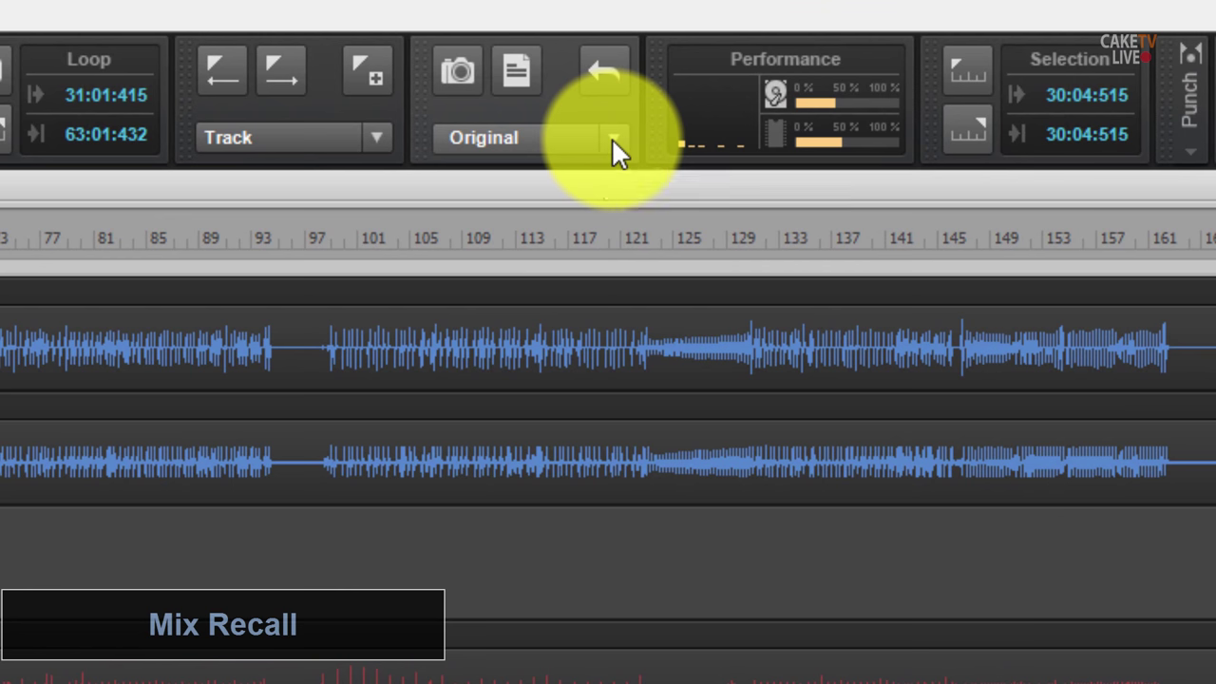
- Bring up the mixer Console view with Alt+2
left_click(612, 141)
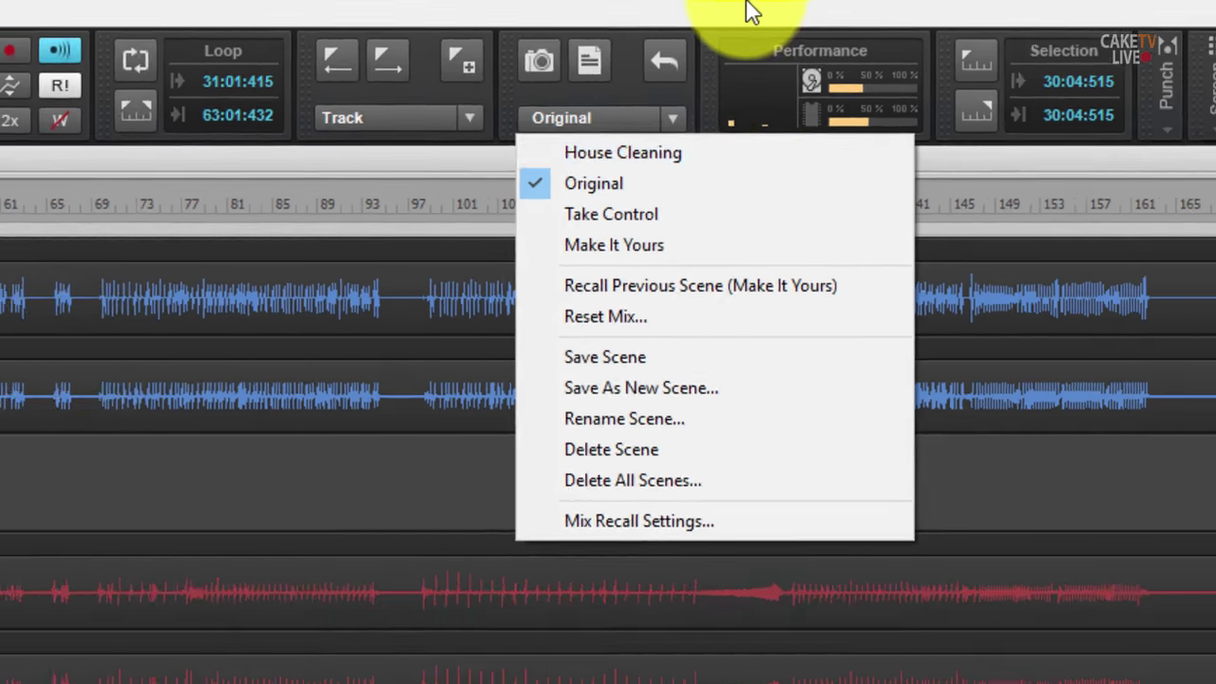
left_click(751, 12)
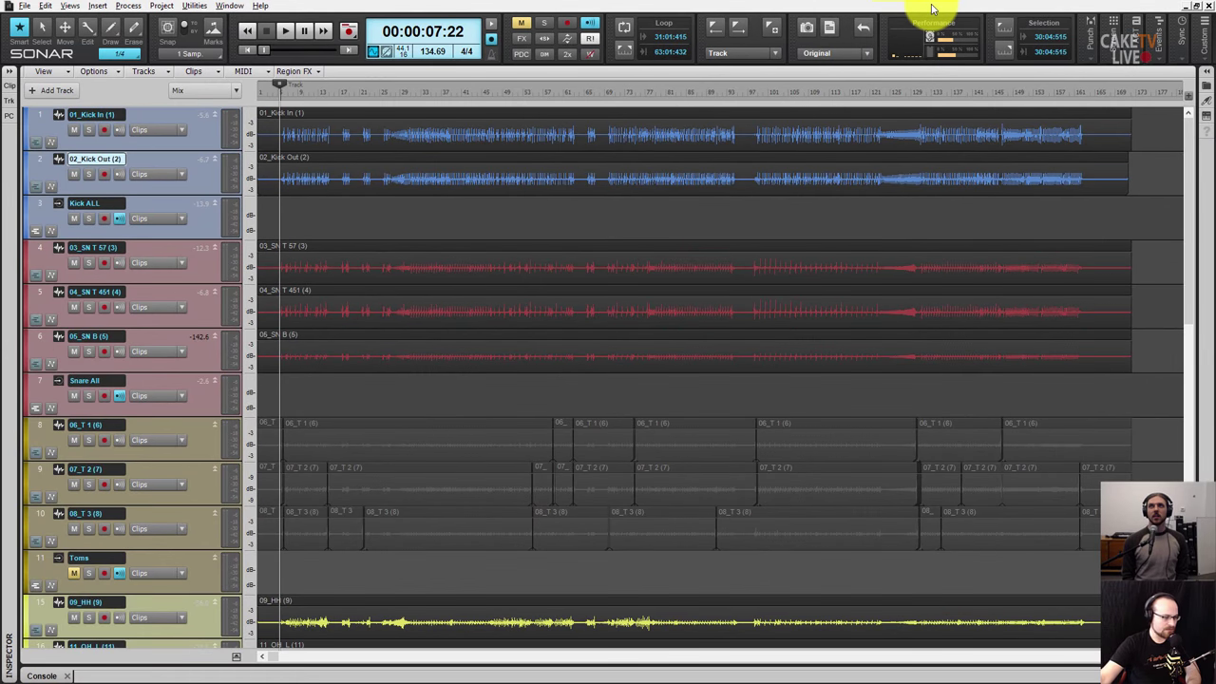
key("alt+2")
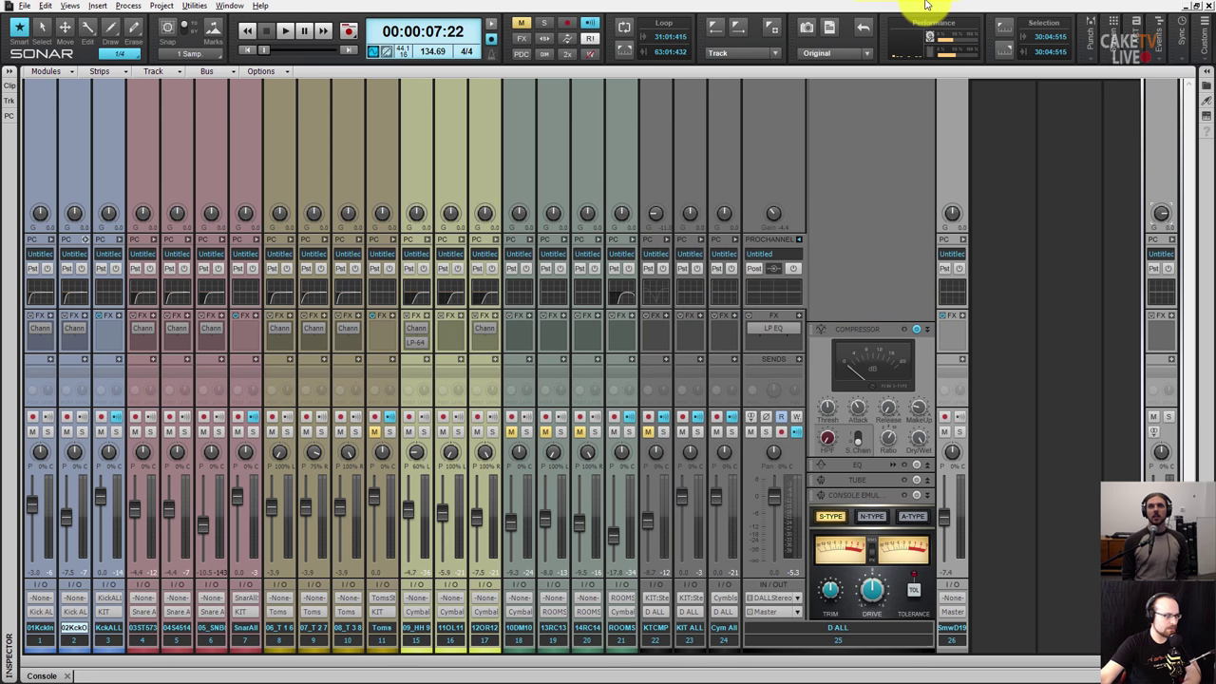
- Recall the House Cleaning, Take Control and Make It Yours mix scenes in turn
left_click(862, 52)
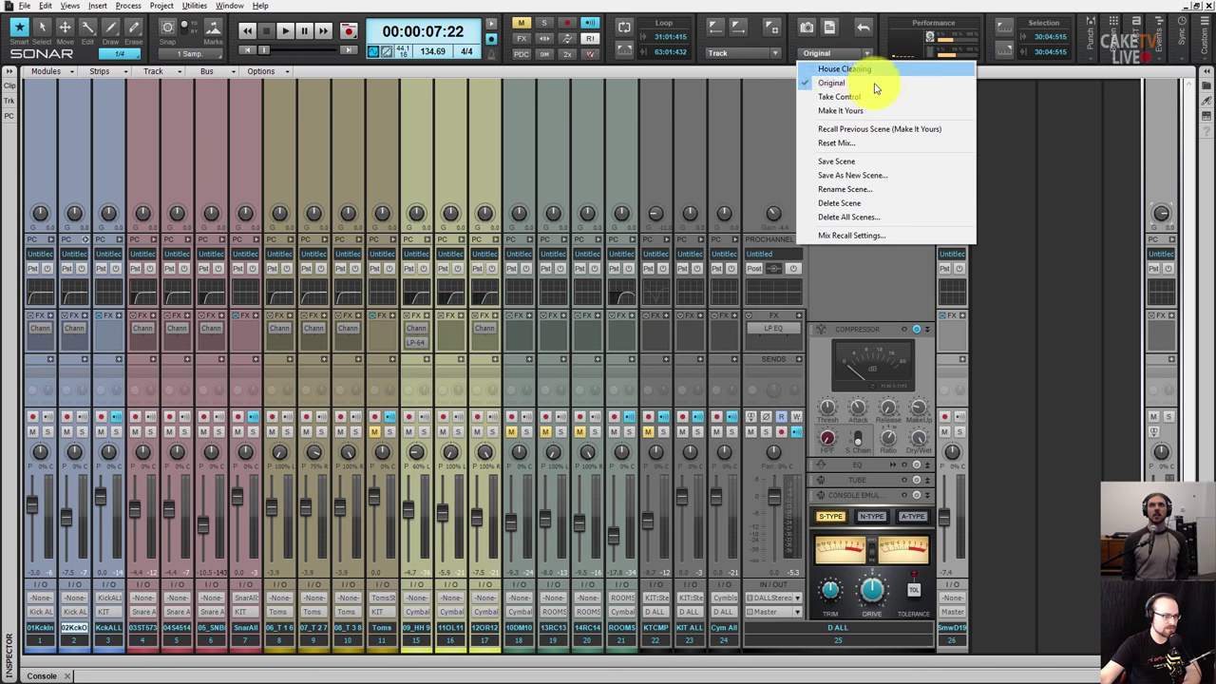
left_click(879, 71)
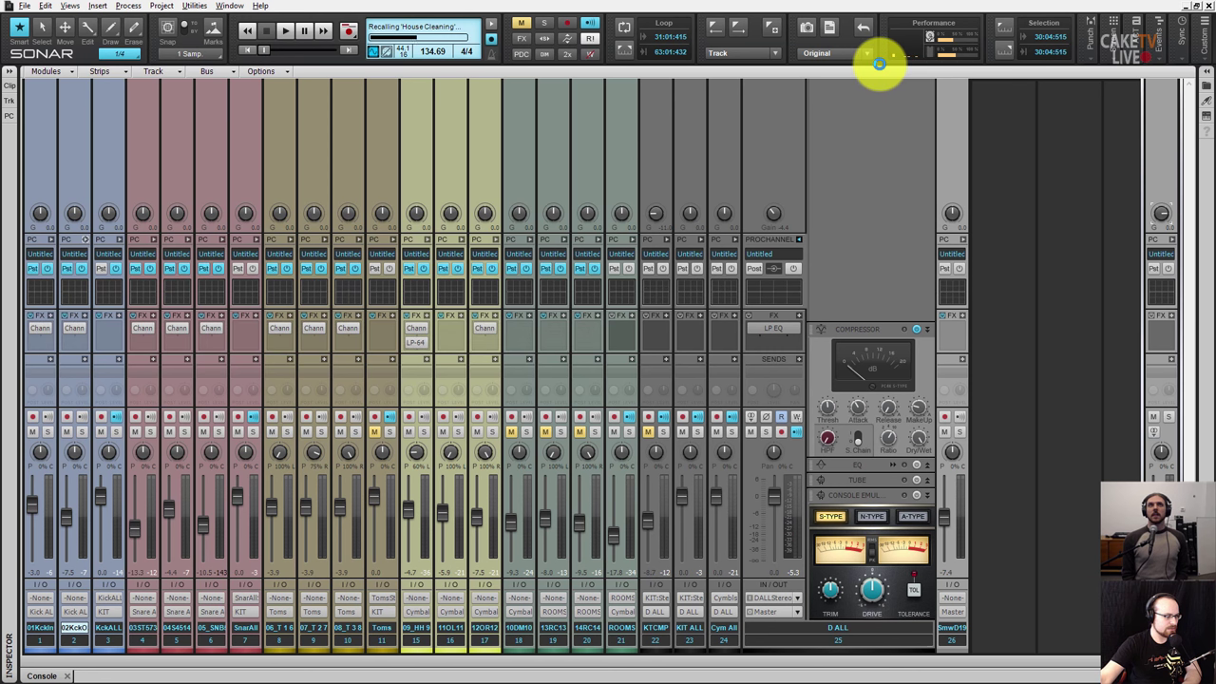
left_click(862, 52)
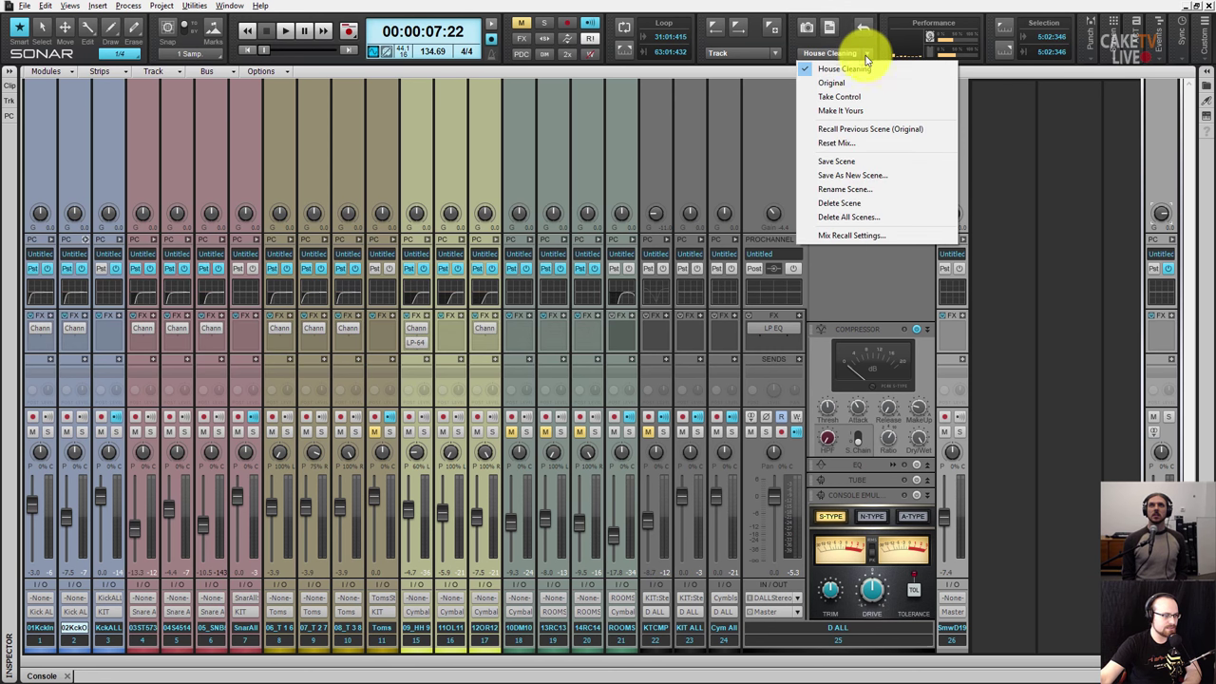
left_click(890, 97)
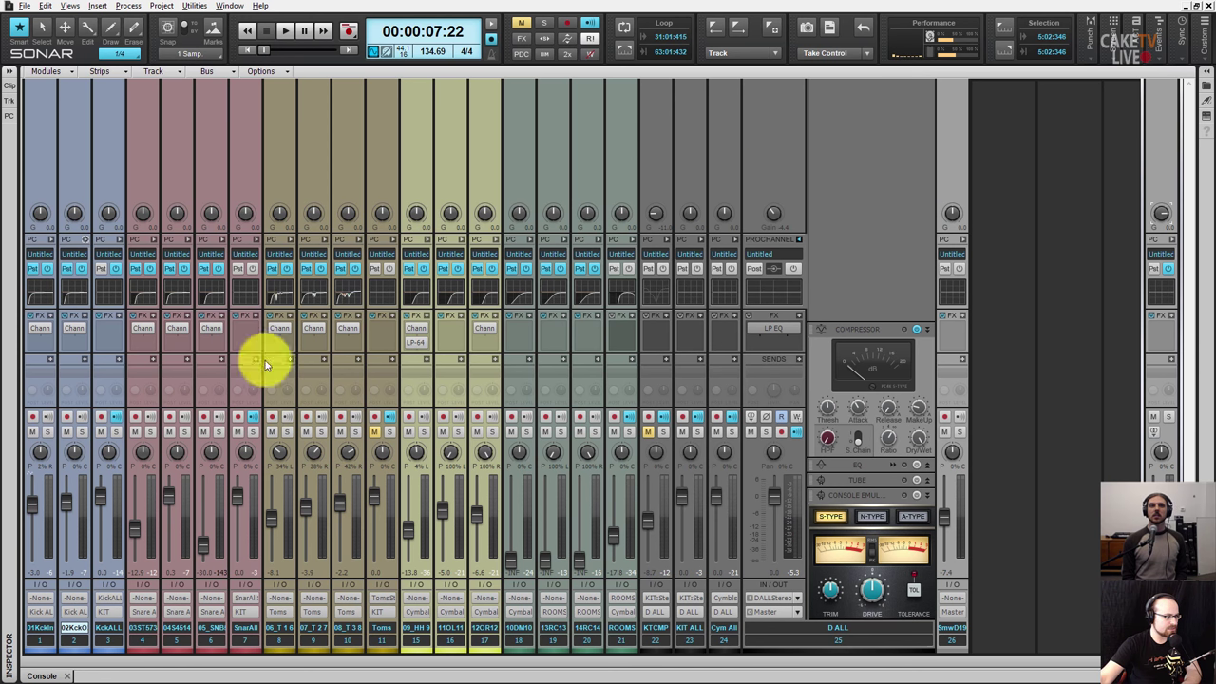
left_click(853, 52)
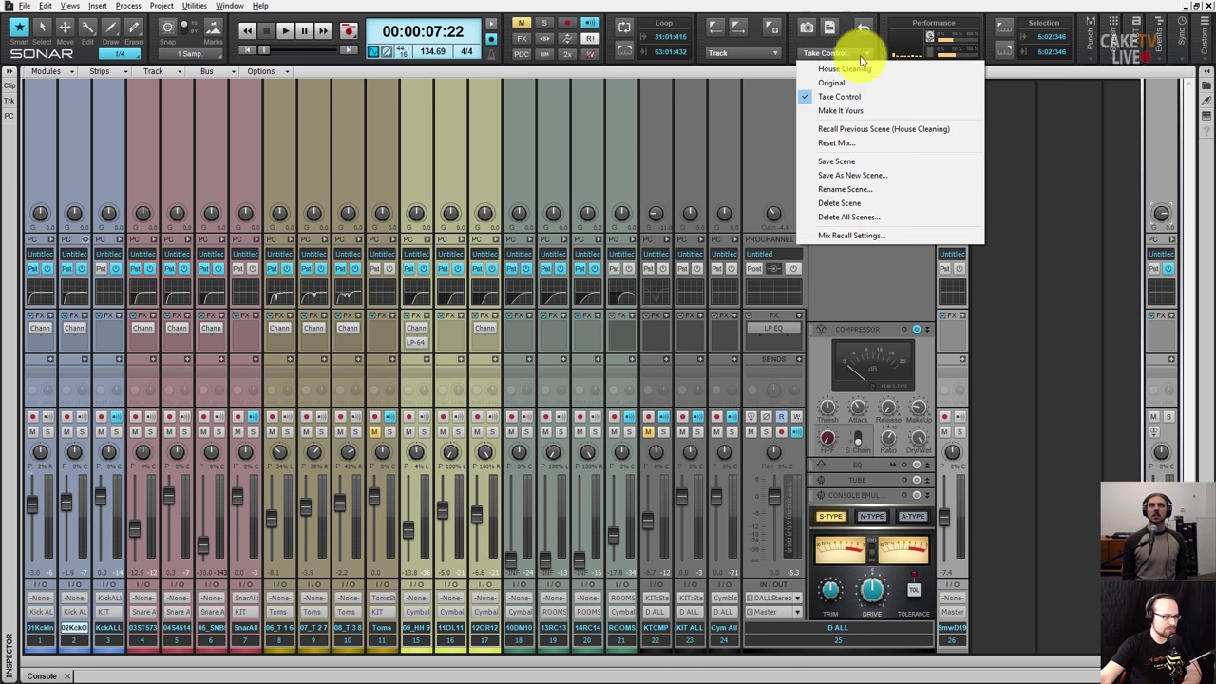
left_click(890, 112)
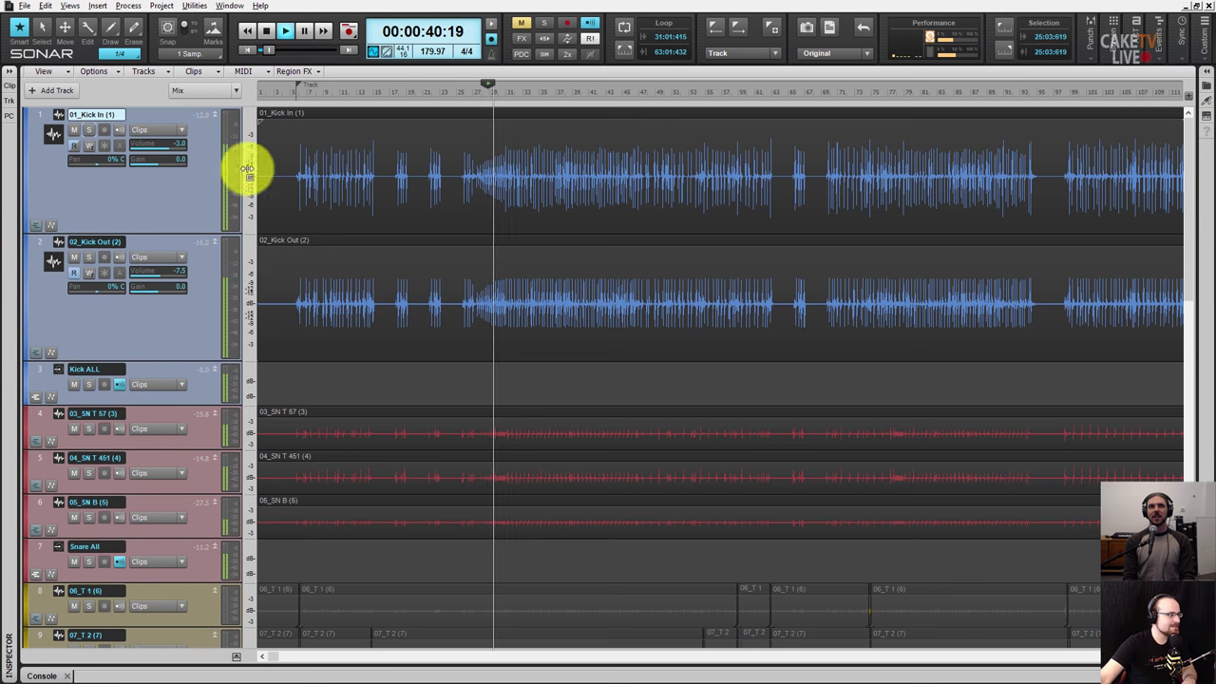
- Solo Kick In and Kick Out together, then hear Kick Out on its own
left_click(88, 130)
left_click(88, 256)
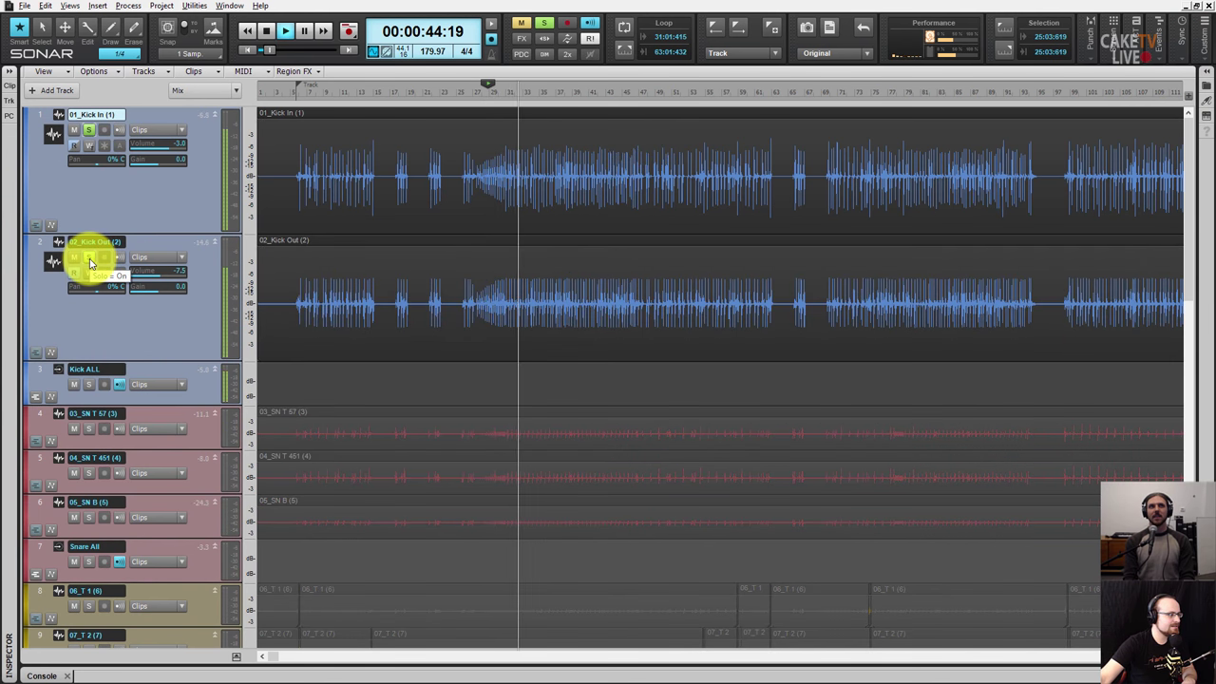
left_click(88, 256)
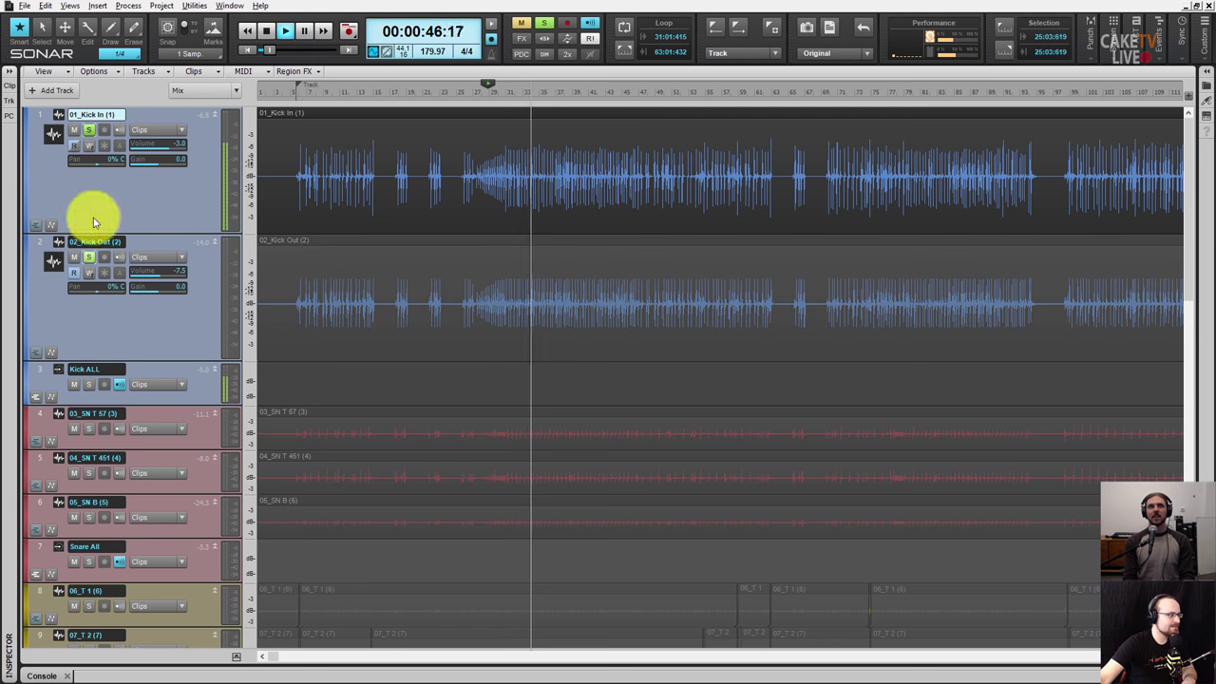
left_click(88, 130)
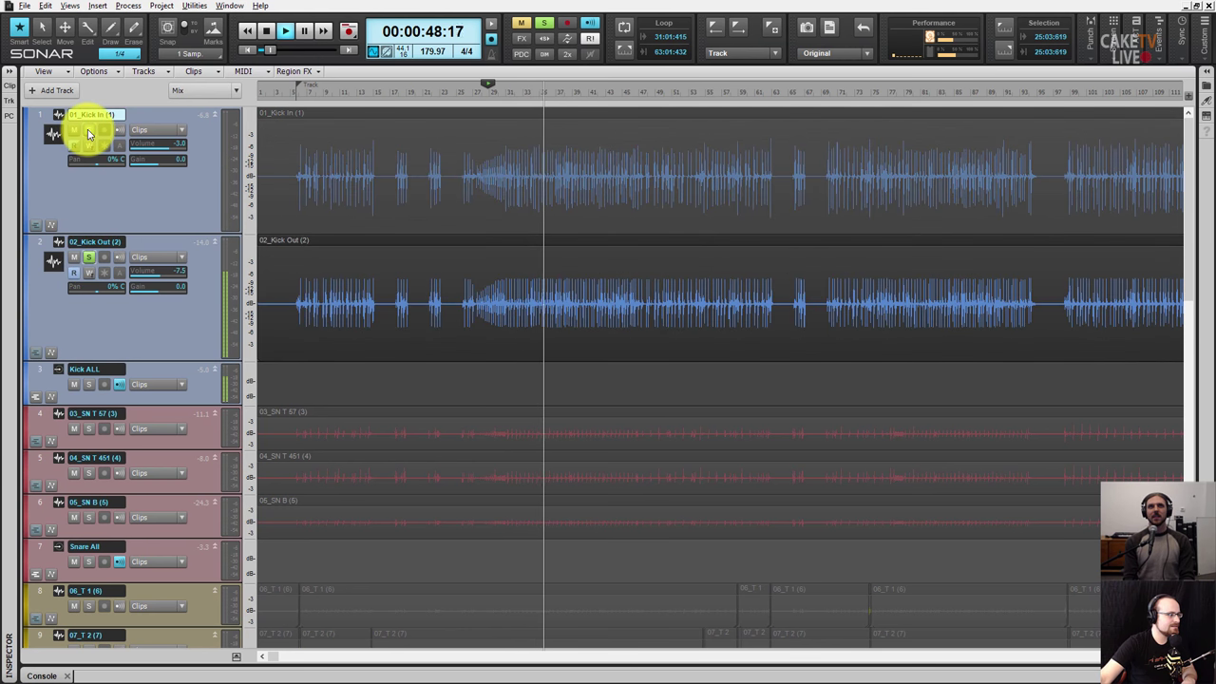
- Re-solo Kick In, then clear both kick solos and stop playback
left_click(88, 130)
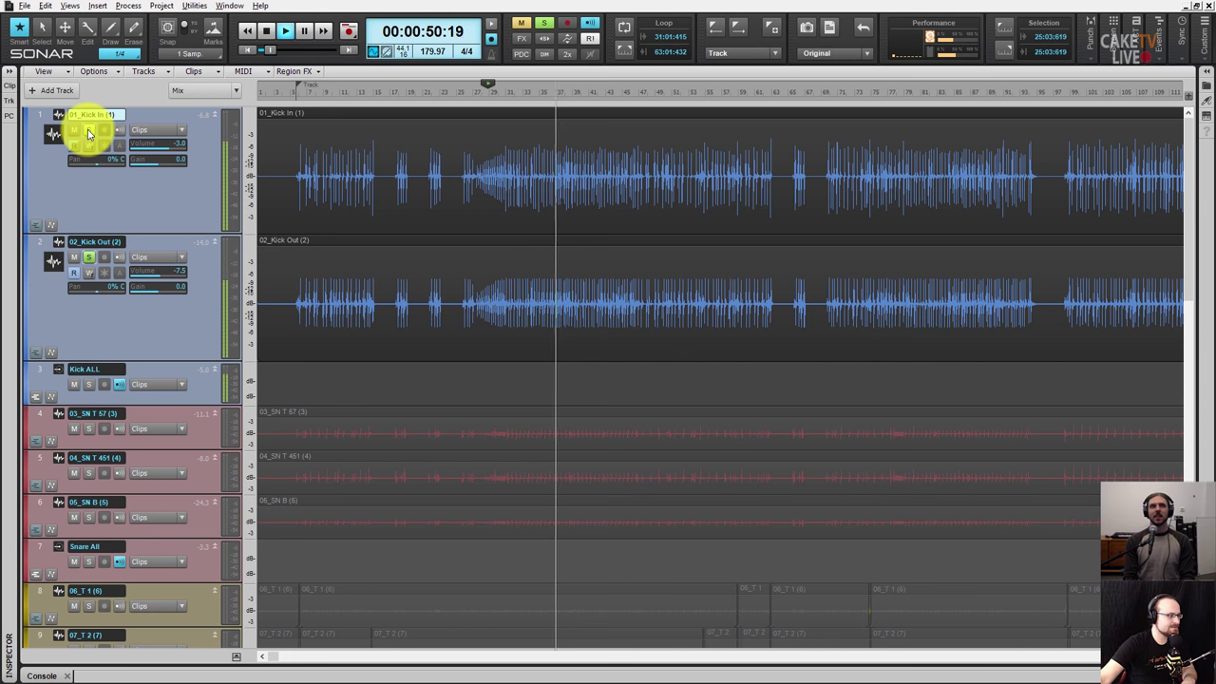
left_click(87, 129)
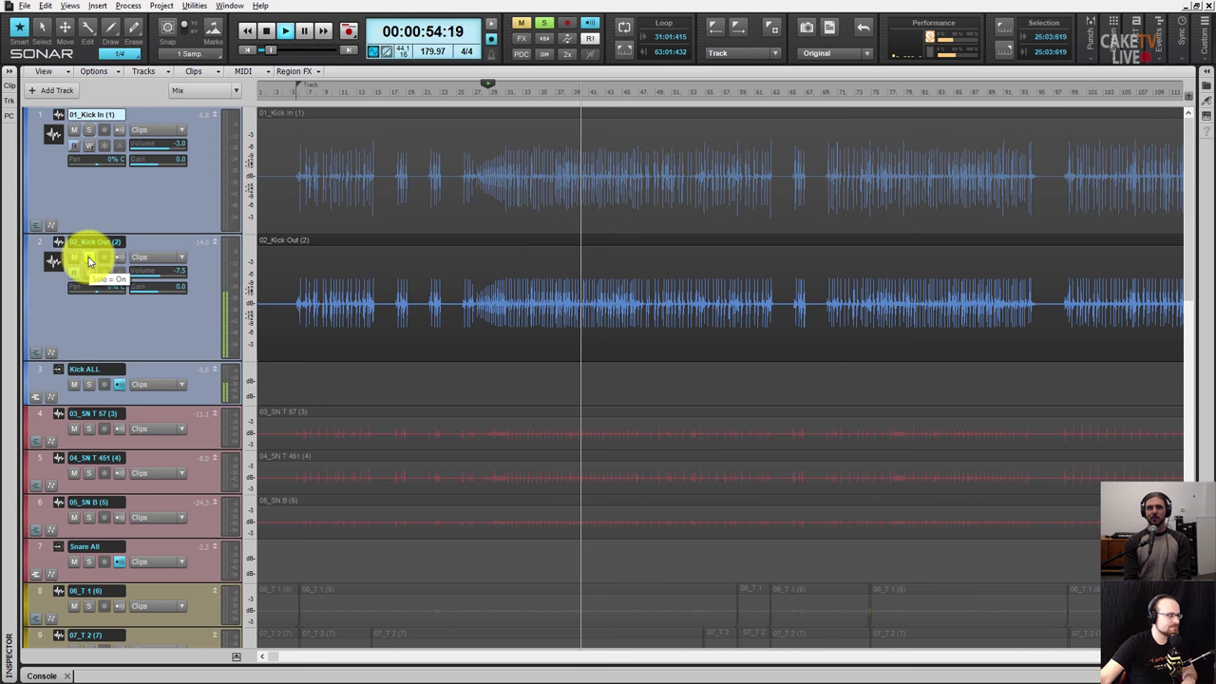
left_click(88, 261)
key("space")
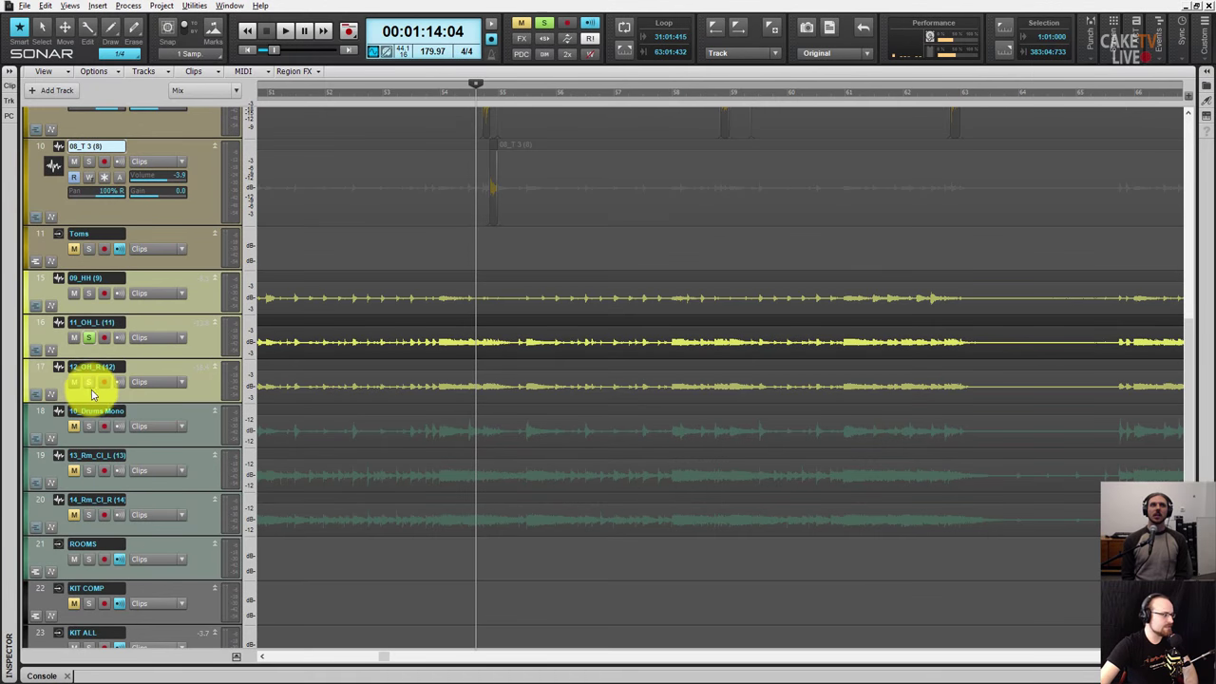
- Solo the overhead tracks and move the Now time later in the song
left_click(88, 382)
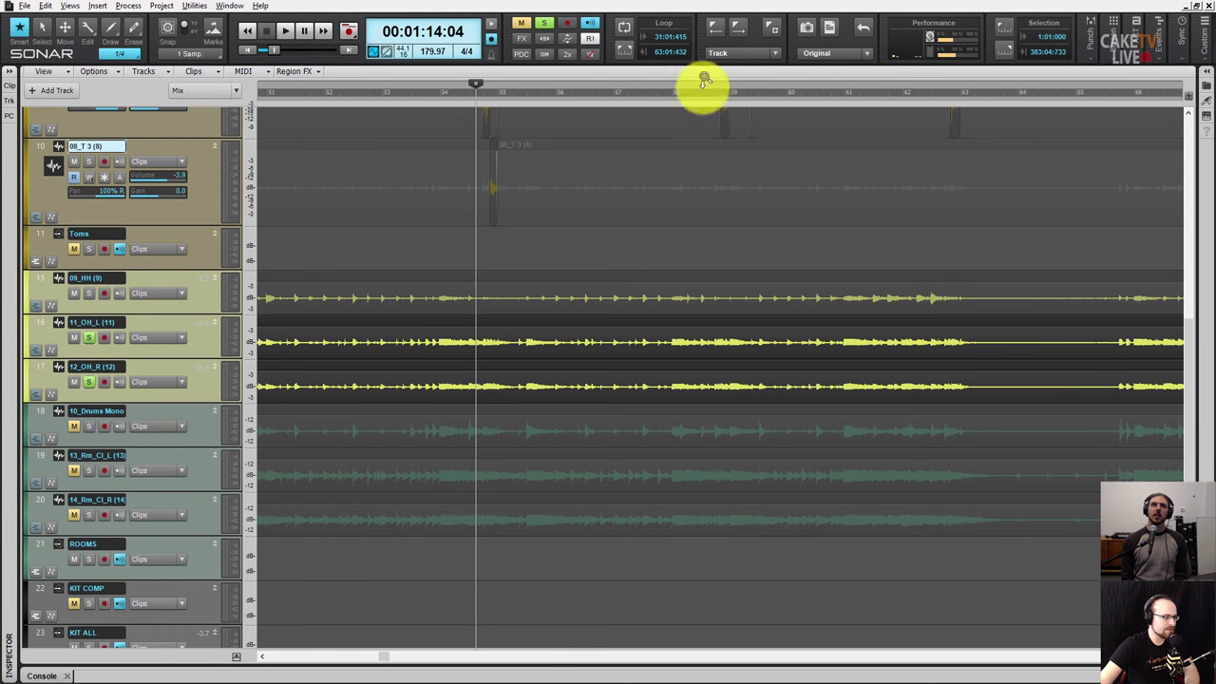
scroll(597, 95, "down", 1)
scroll(596, 95, "down", 2)
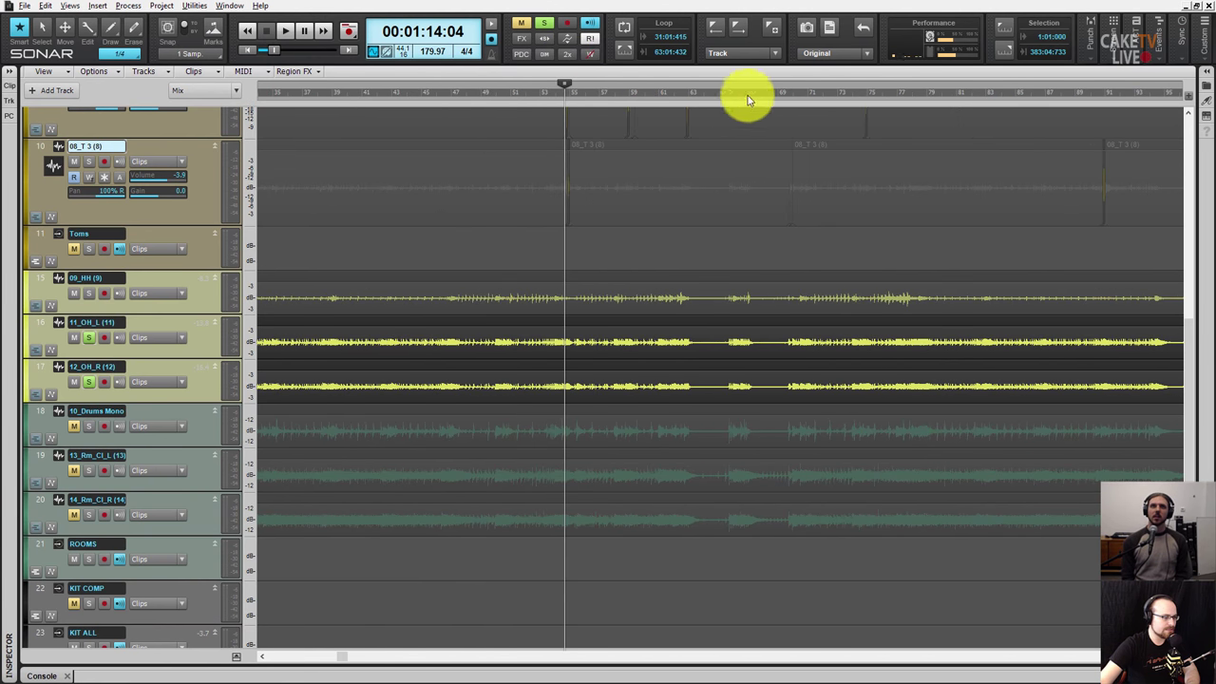
left_click(786, 102)
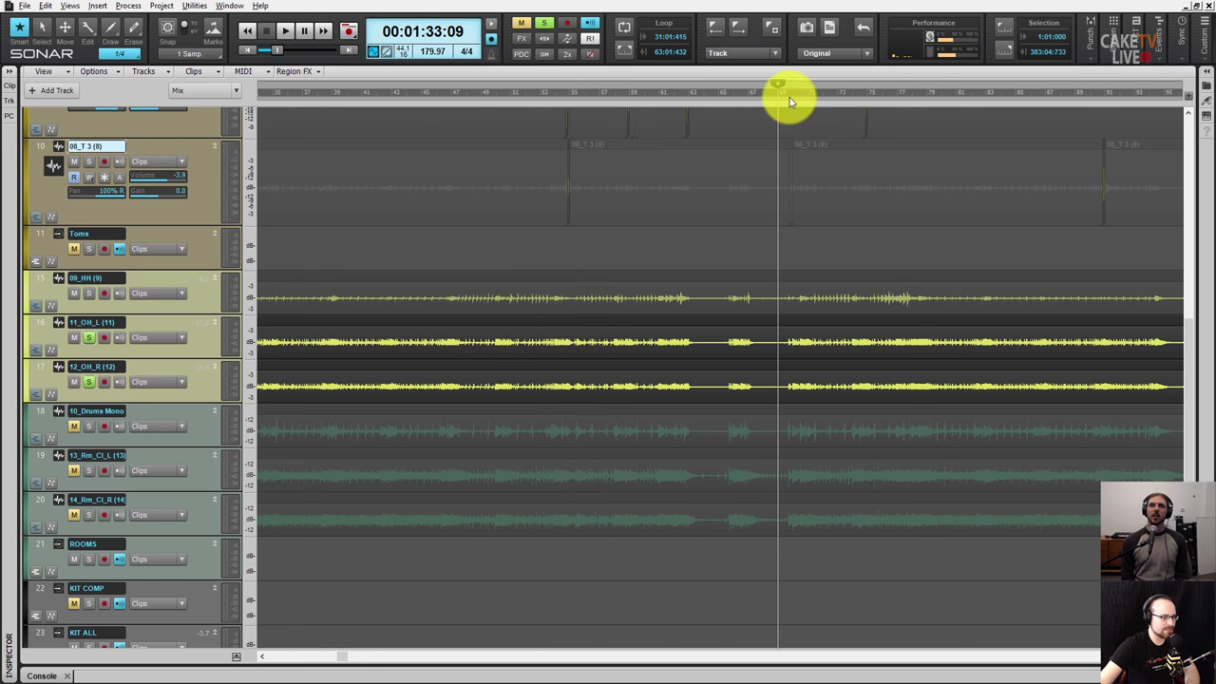
left_click(789, 95)
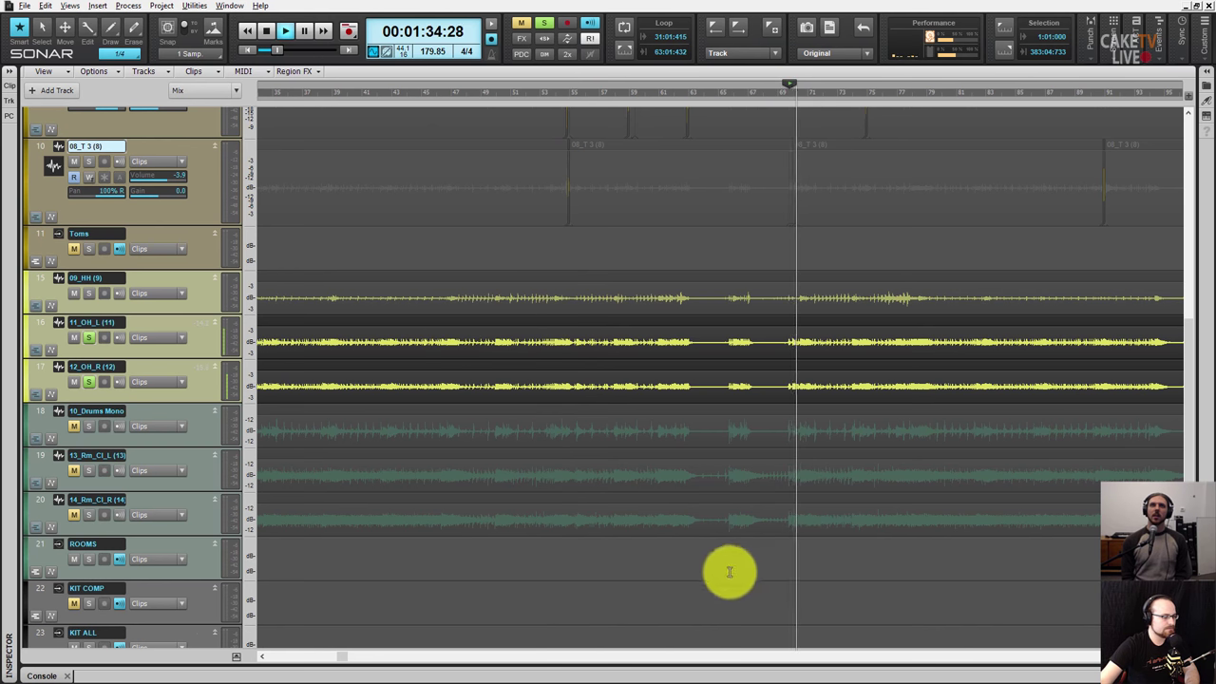
- Check levels in the Console, return to Track view and move playback to an earlier bar
key("alt+2")
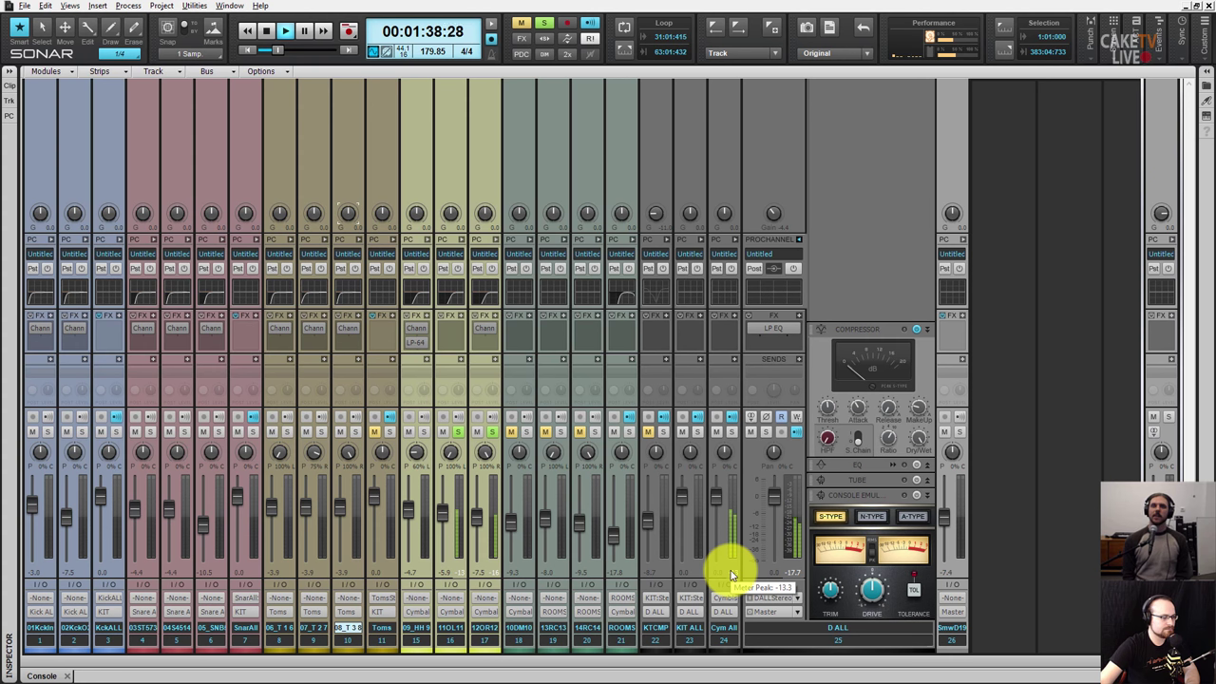
key("alt+1")
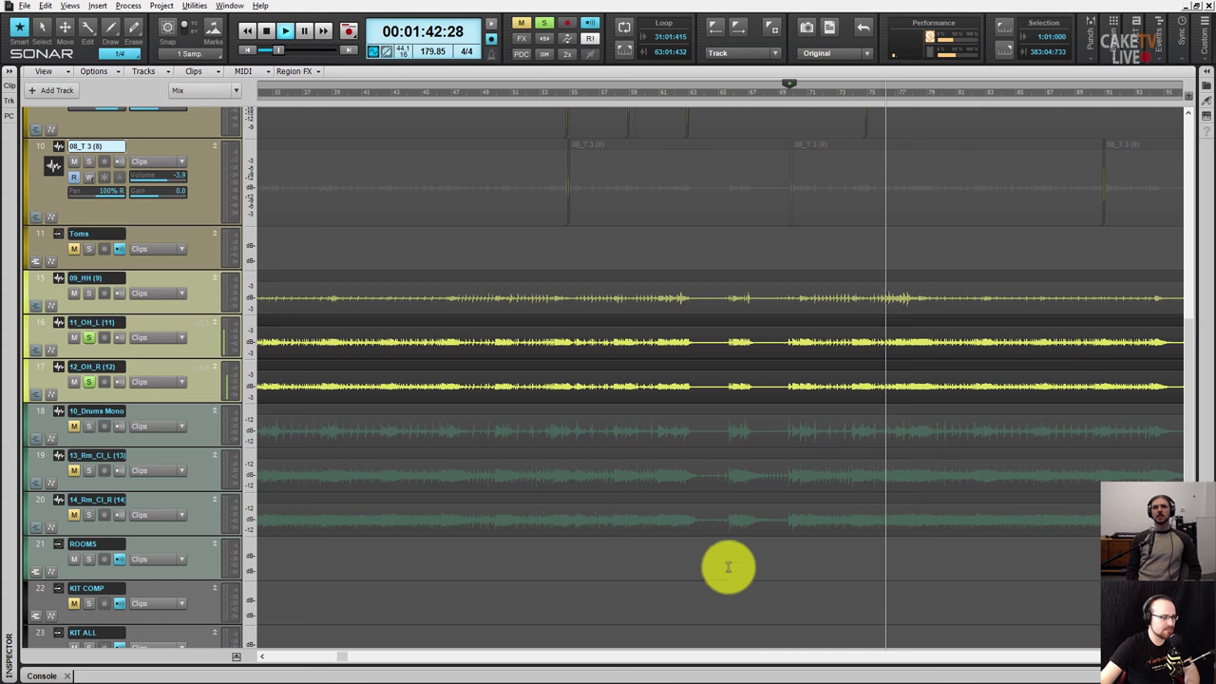
left_click_drag(901, 76, 795, 98)
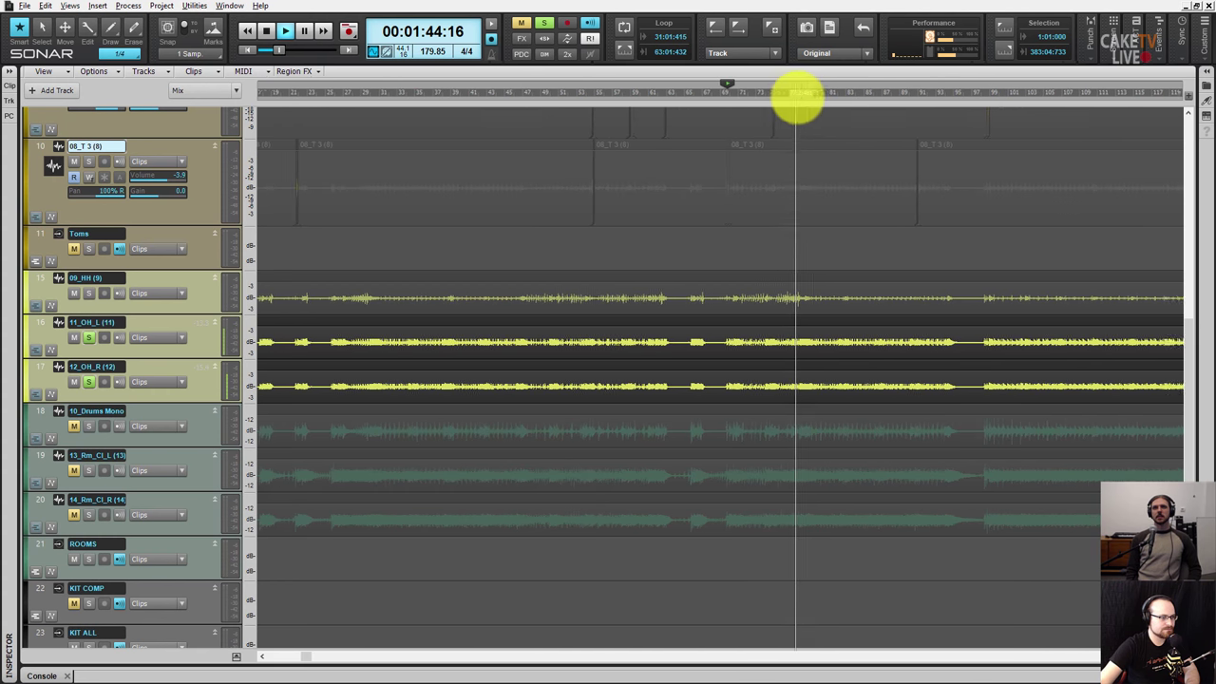
scroll(807, 257, "up", 3)
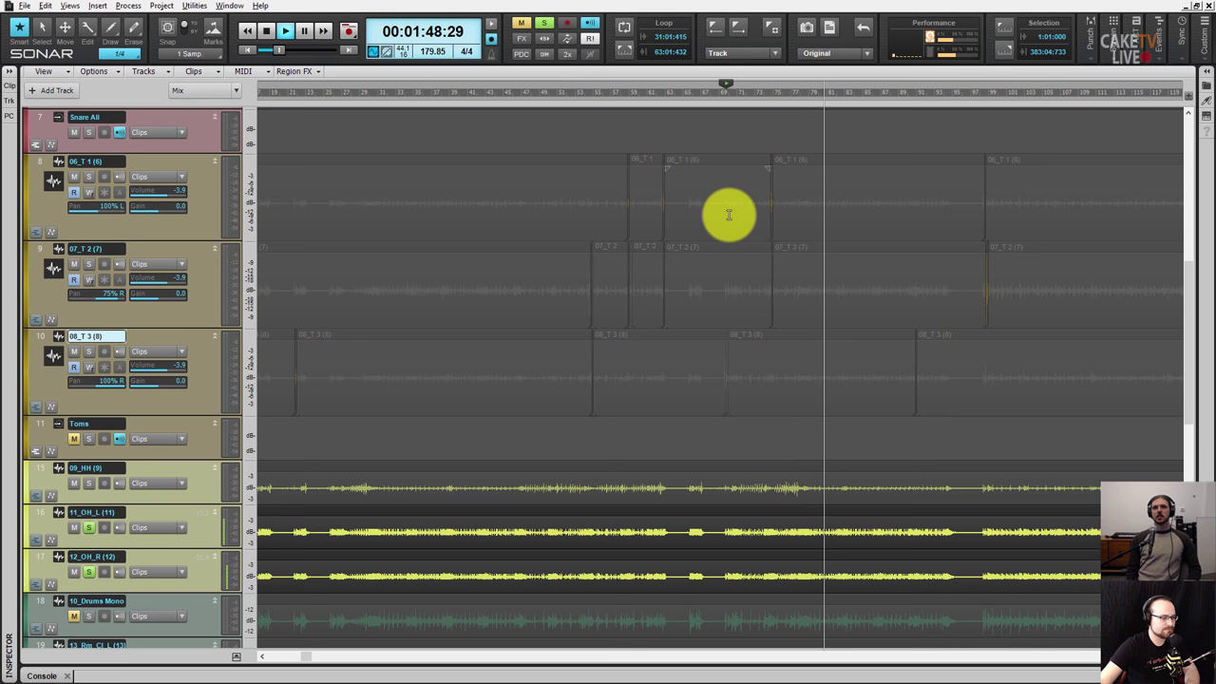
left_click(586, 95)
- Play the overheads, zoom in around the Now time, then zoom out to the whole song
key("space")
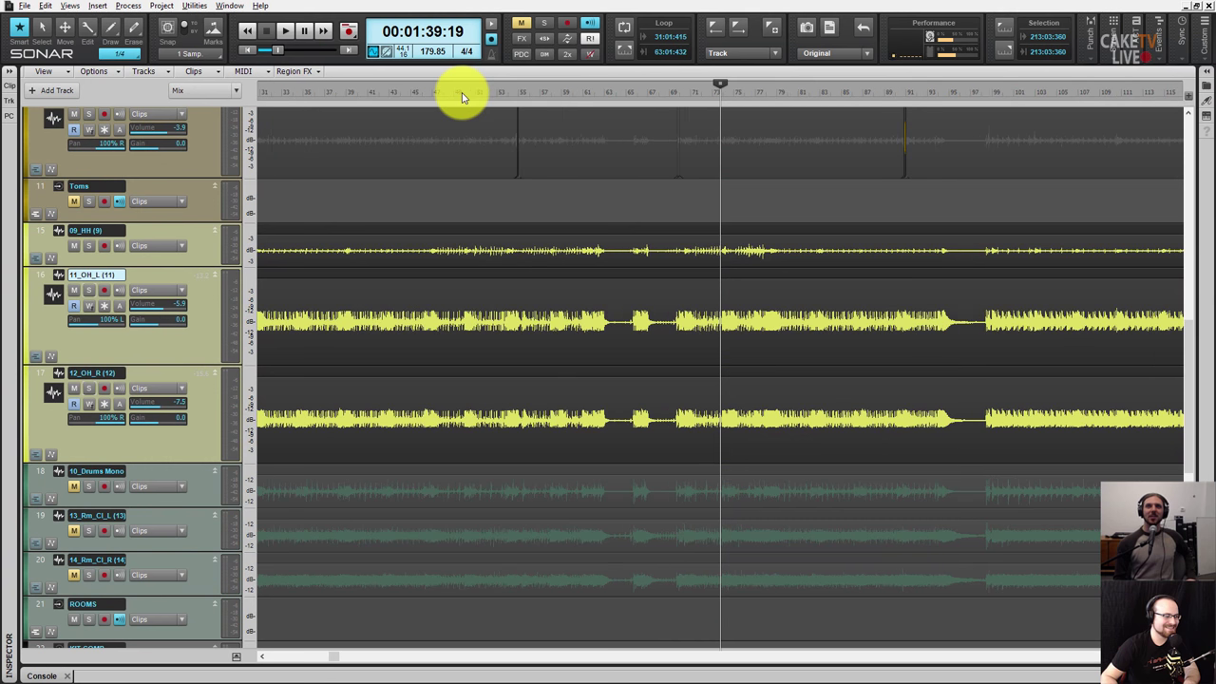
key("ctrl+Right")
key("ctrl+Right")
key("ctrl+Right")
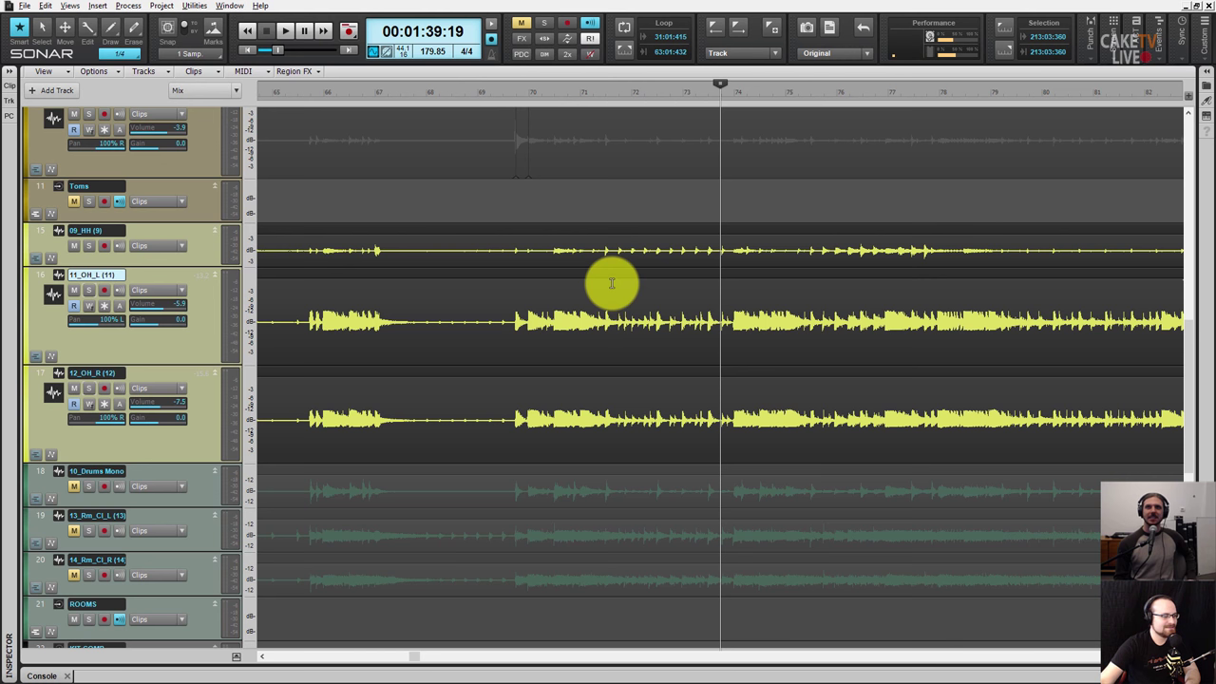
key("ctrl+Left")
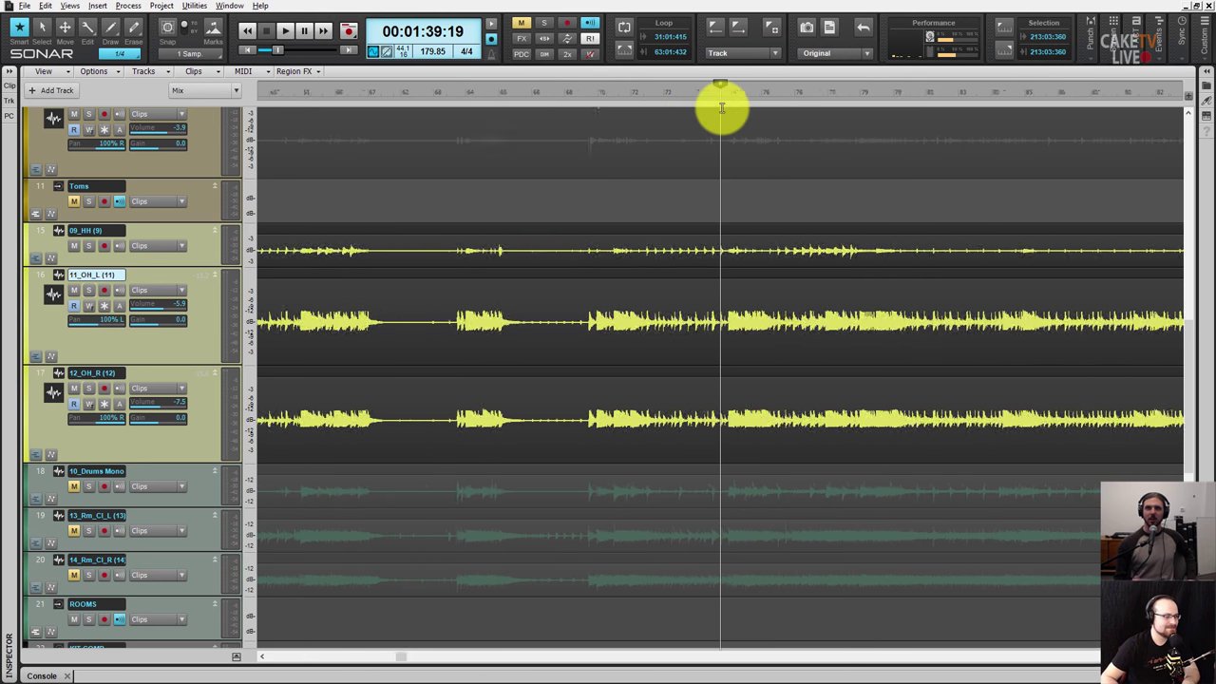
key("ctrl+Left")
key("ctrl+Left")
key("ctrl+Left")
key("ctrl+Left")
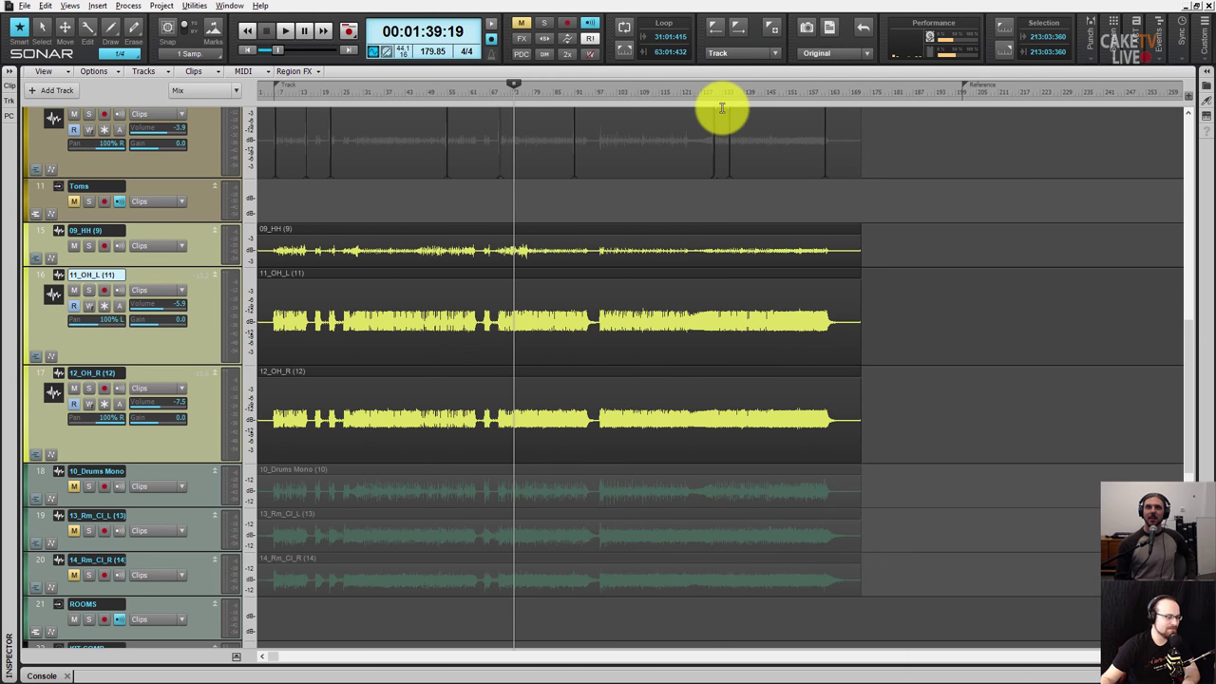
- Scroll up to the kicks and enlarge Kick Out and Kick In to matching heights
mouse_move(272, 317)
left_mouse_down()
mouse_move(779, 351)
mouse_move(843, 299)
left_mouse_up()
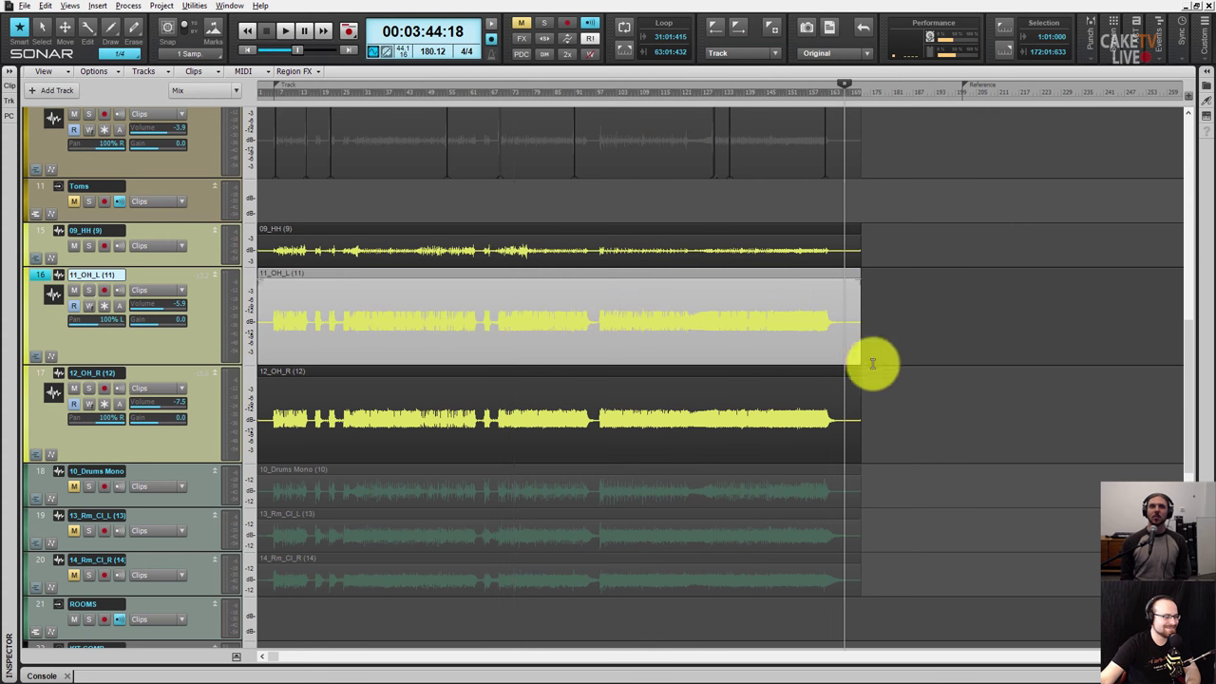
left_click(908, 394)
scroll(898, 397, "up", 1)
scroll(892, 398, "up", 2)
scroll(886, 399, "up", 2)
scroll(886, 397, "up", 1)
scroll(890, 392, "up", 2)
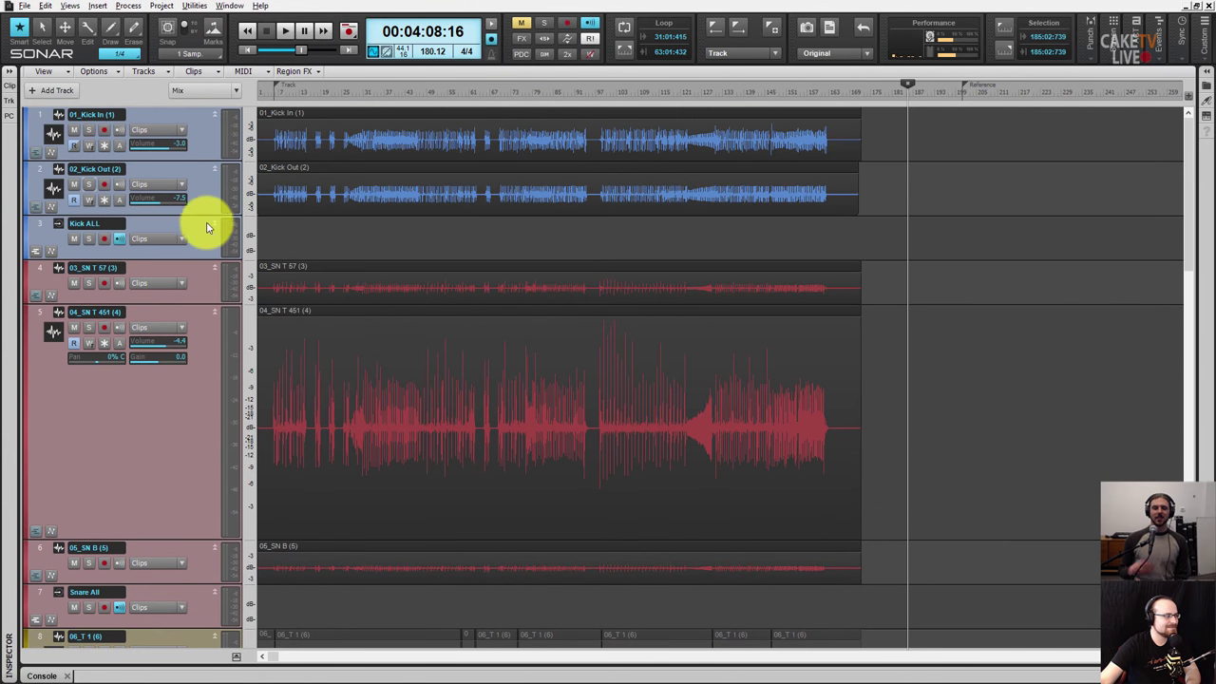
left_click_drag(206, 214, 211, 353)
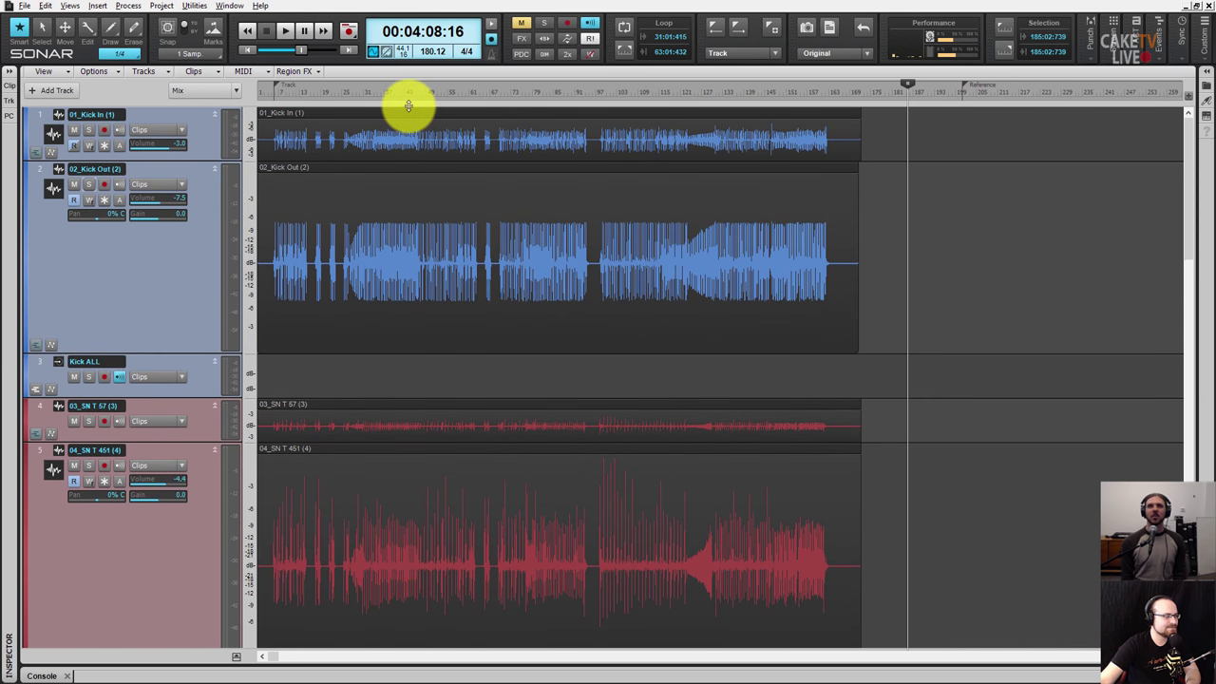
left_click_drag(181, 181, 190, 298)
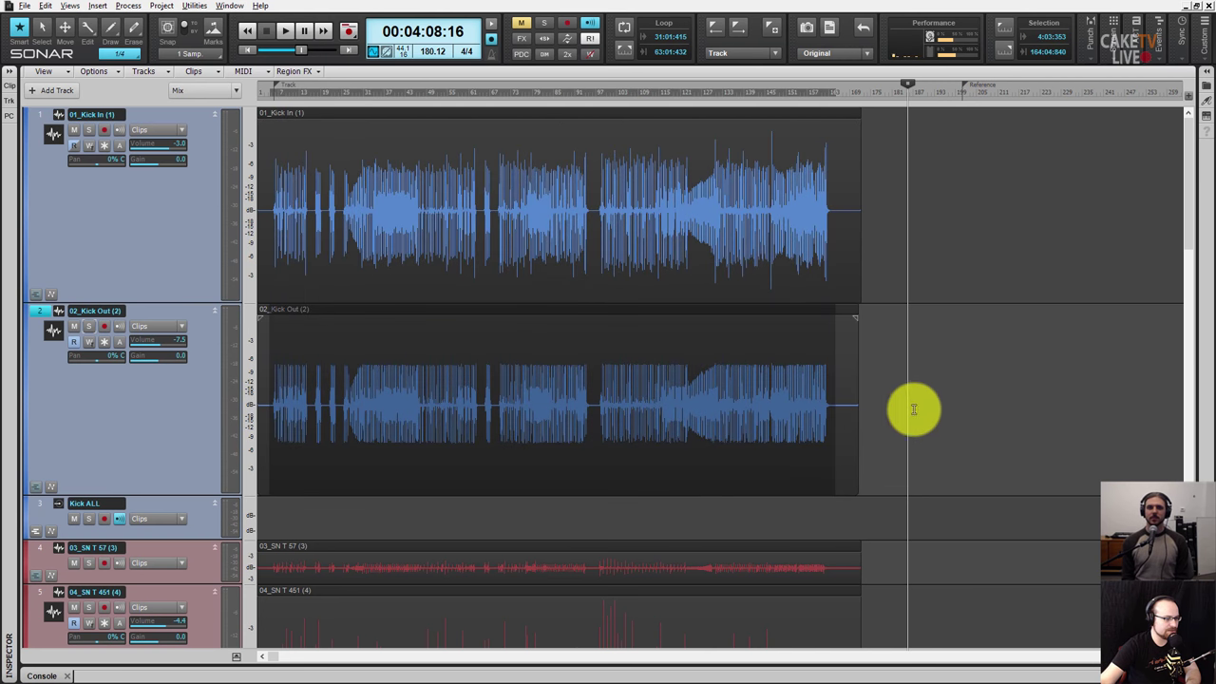
- Move the Now time past the kick clips and scroll down to the snare and split tom tracks
left_click(952, 407)
scroll(631, 434, "down", 2)
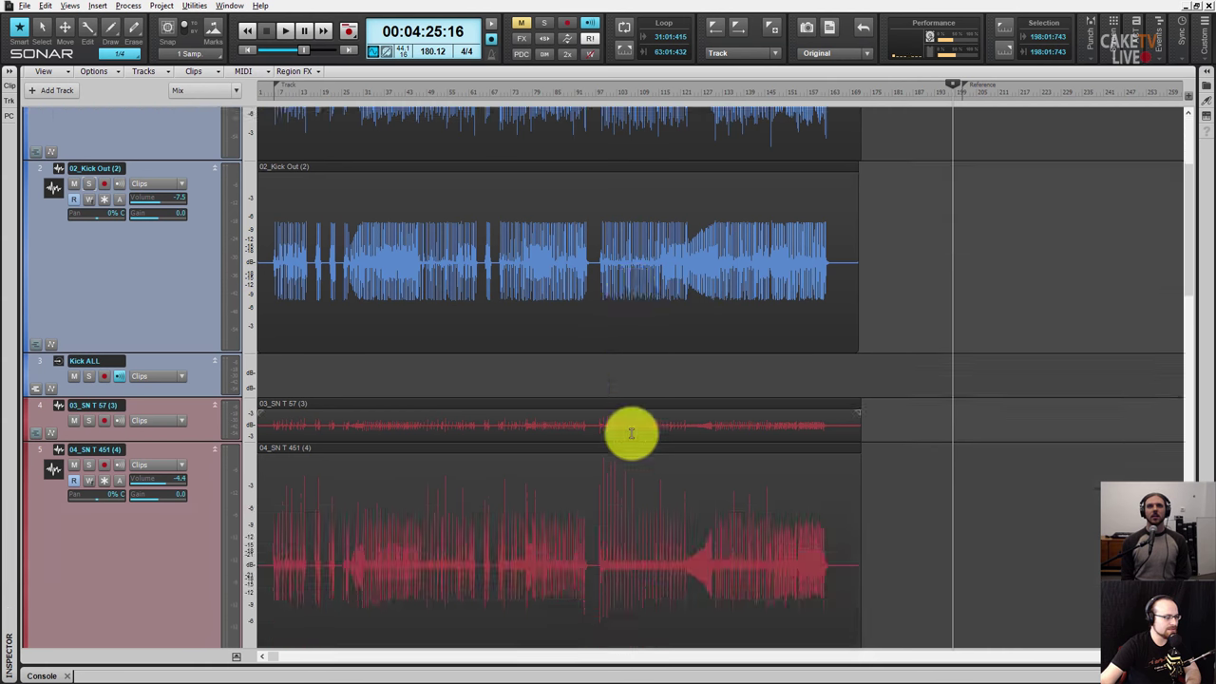
scroll(630, 434, "down", 2)
scroll(631, 433, "down", 1)
scroll(631, 433, "down", 3)
scroll(631, 433, "down", 3)
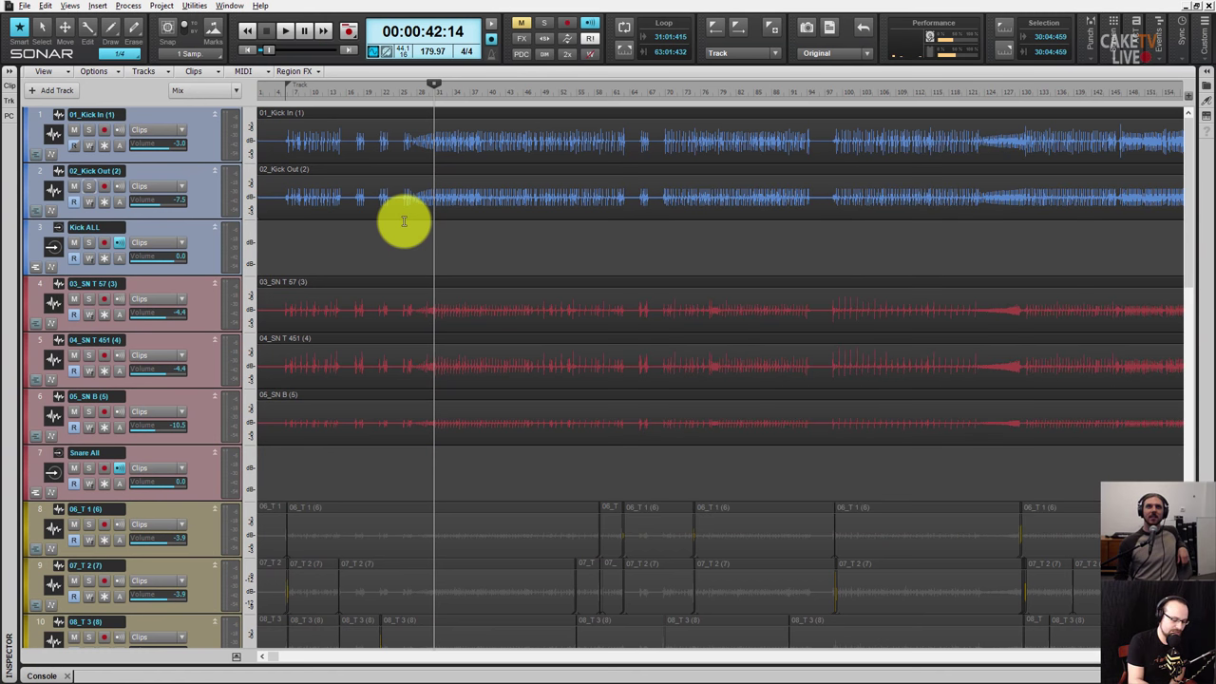
- Collapse the D ALL bus ProChannel, zoom out, and set the Now time near 35 seconds
key("alt+2")
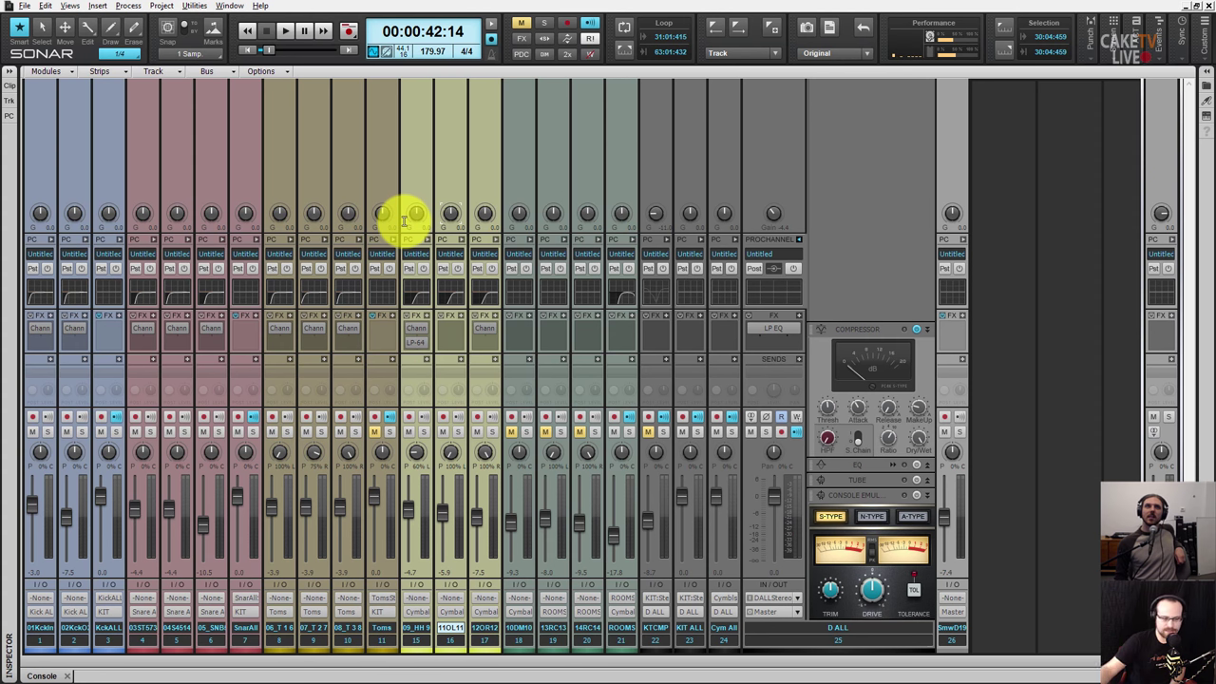
left_click(800, 241)
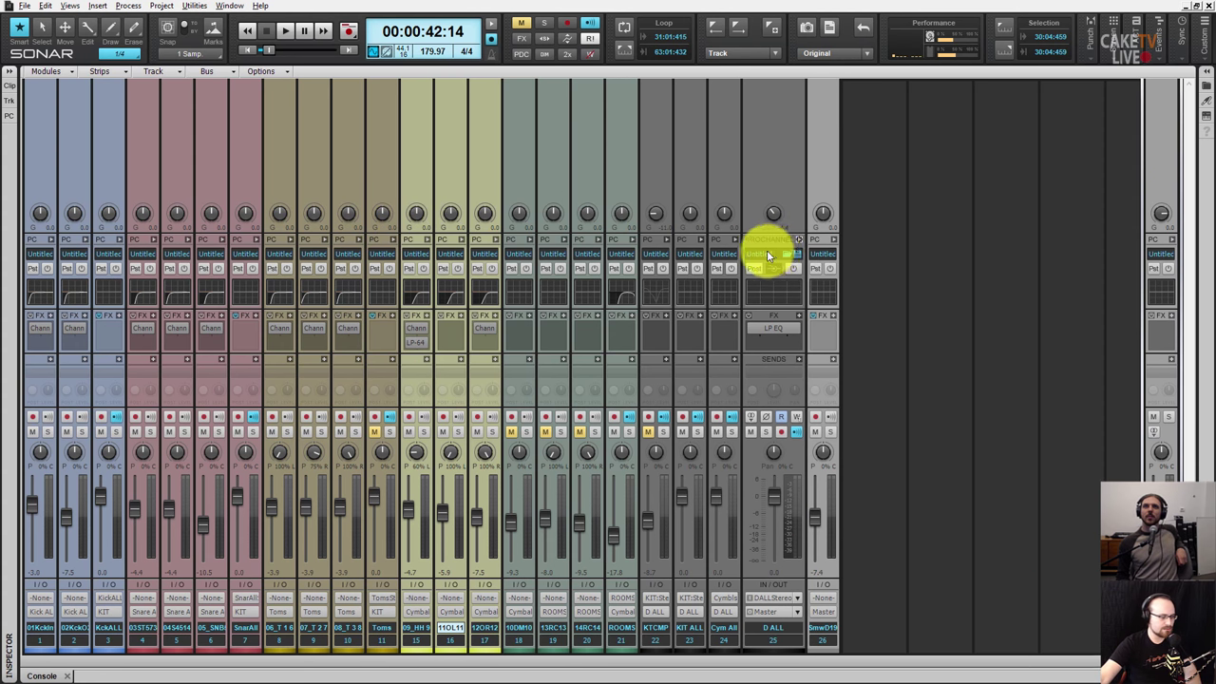
key("alt+1")
left_click_drag(515, 83, 516, 88)
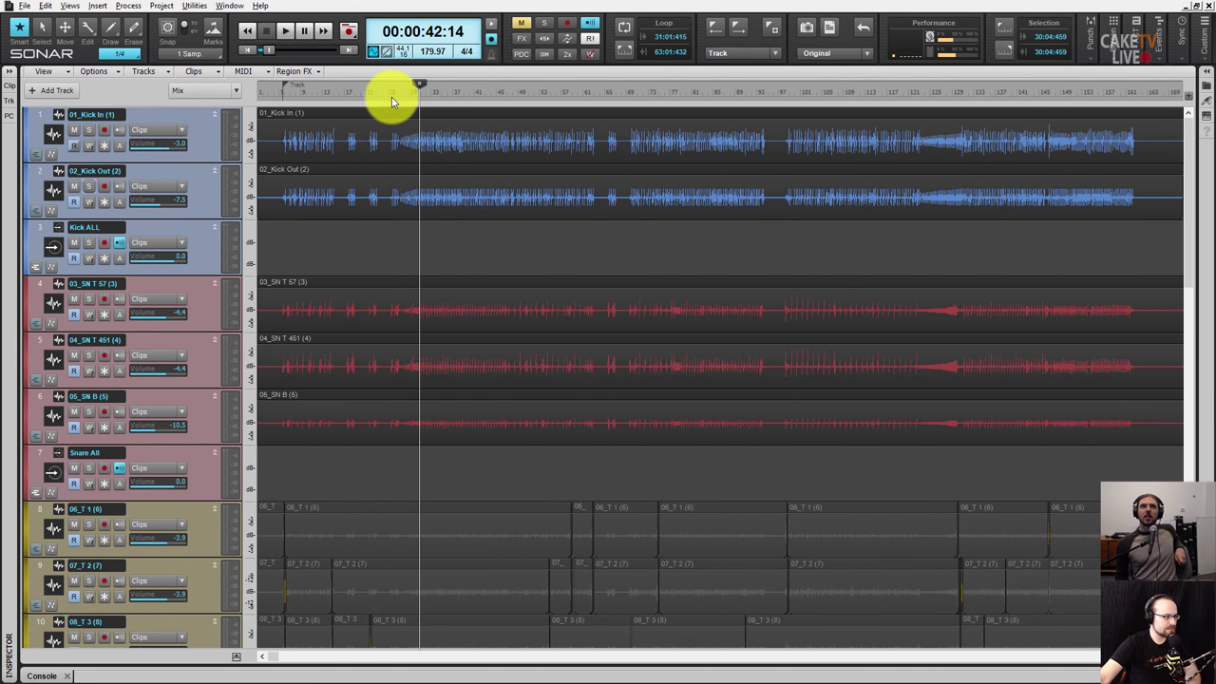
left_click(391, 97)
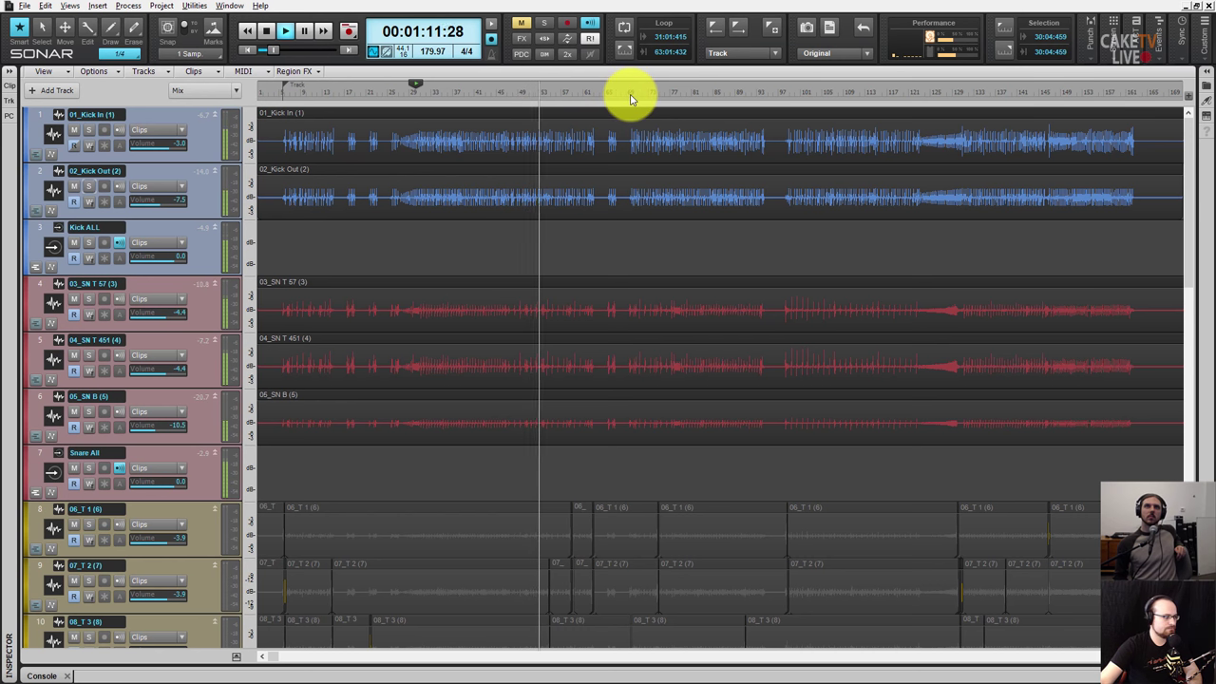
- Stop playback at 0:41 and return to Track view after checking the overhead EQ
key("space")
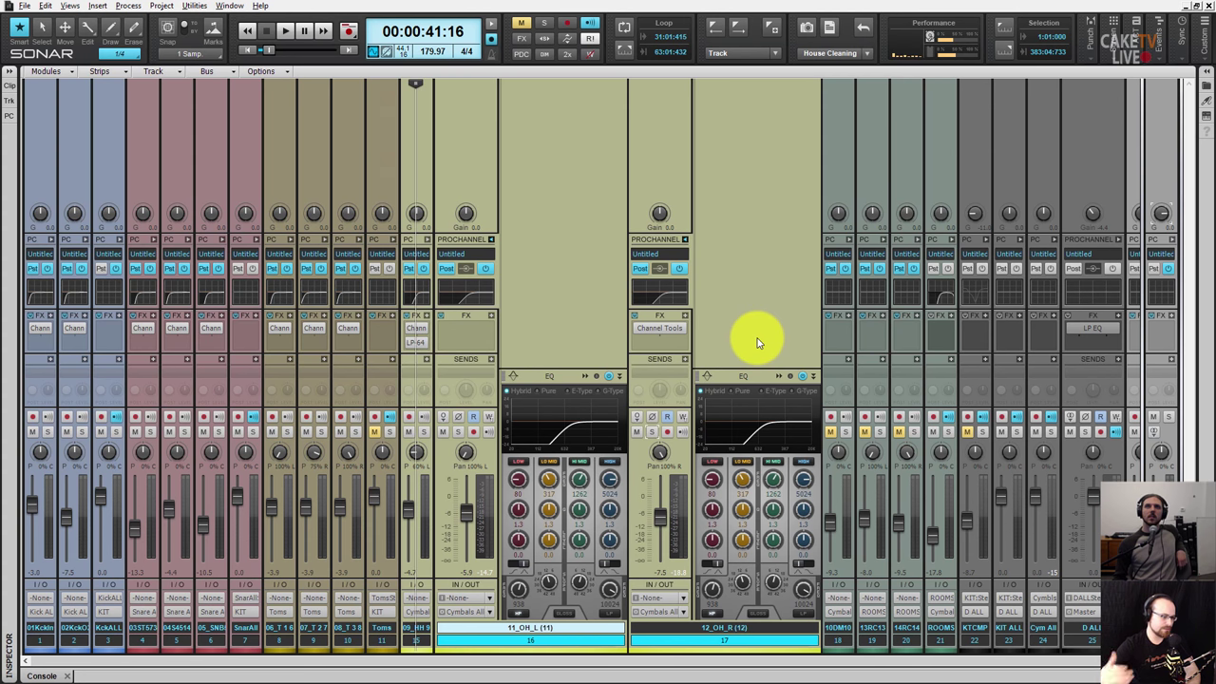
key("alt+1")
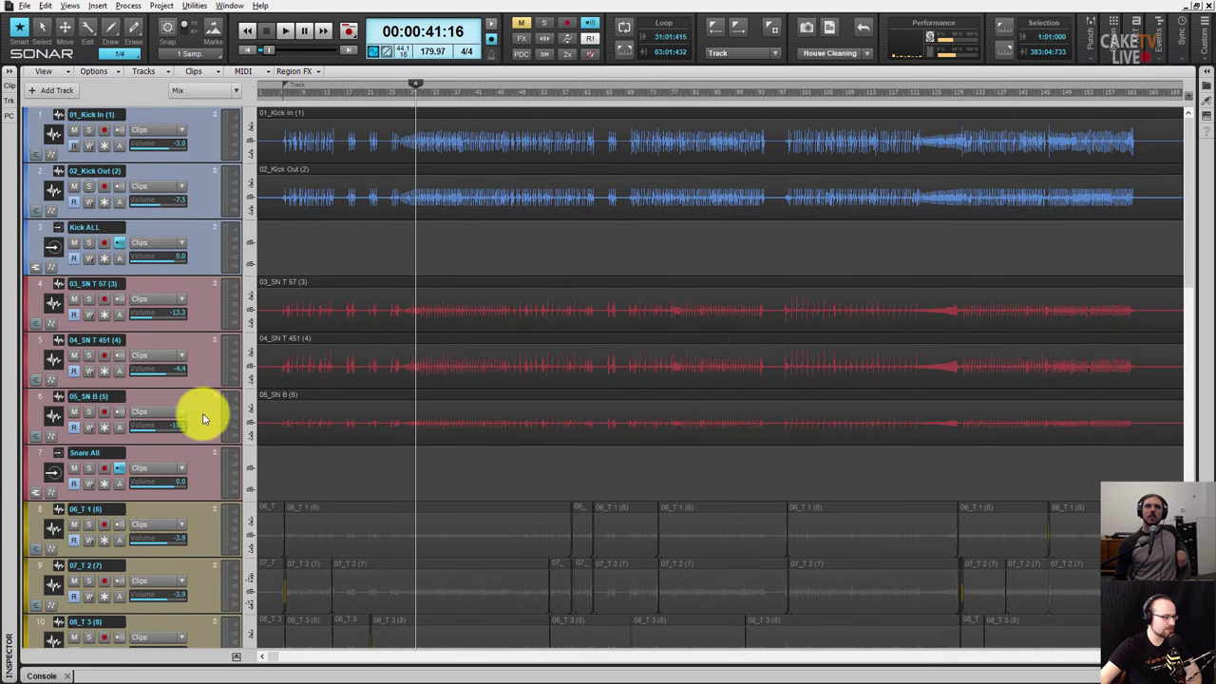
- Select all clips and drag a track edge to make every drum track taller
scroll(229, 399, "down", 3)
key("ctrl+a")
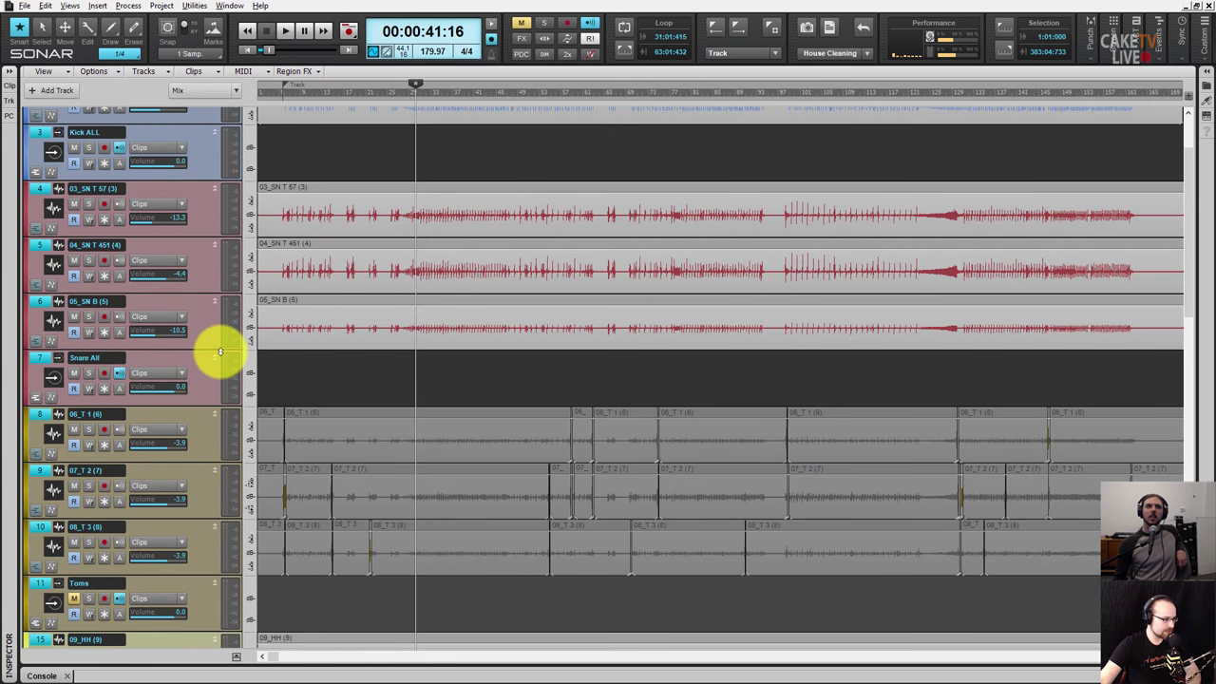
left_click_drag(220, 352, 265, 402)
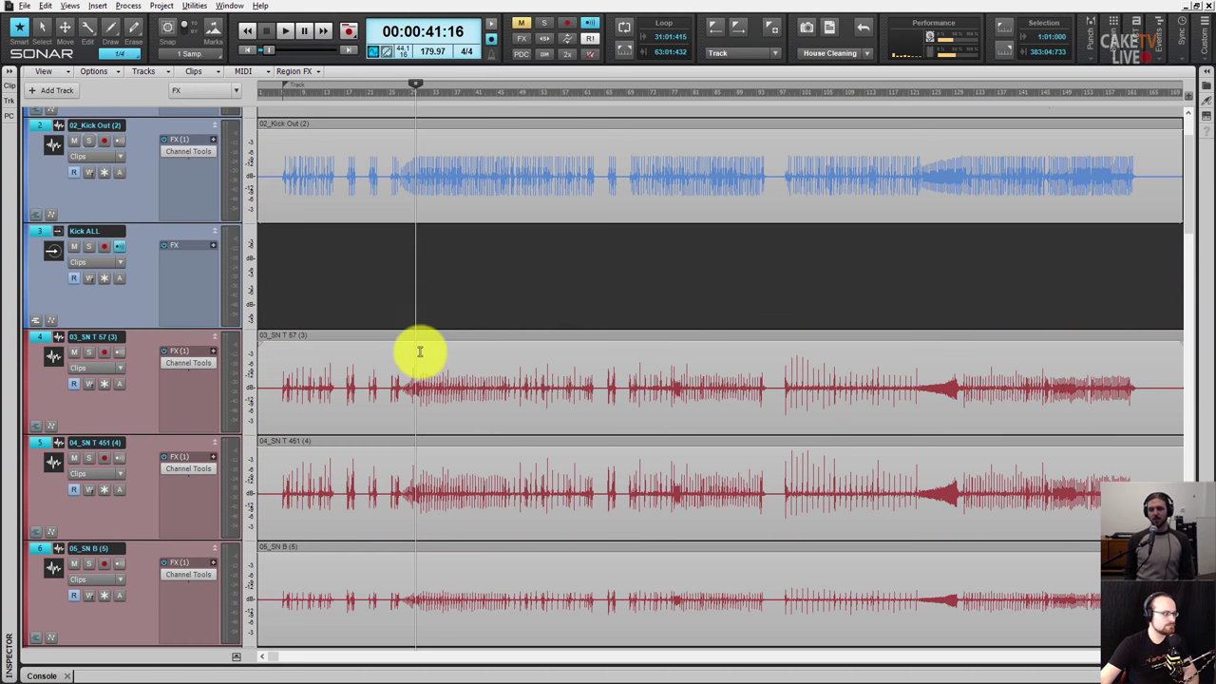
- Scroll down through the tracks and deselect all clips in empty timeline
scroll(413, 354, "down", 1)
scroll(415, 349, "down", 1)
scroll(415, 350, "down", 2)
scroll(418, 359, "down", 2)
scroll(418, 359, "down", 3)
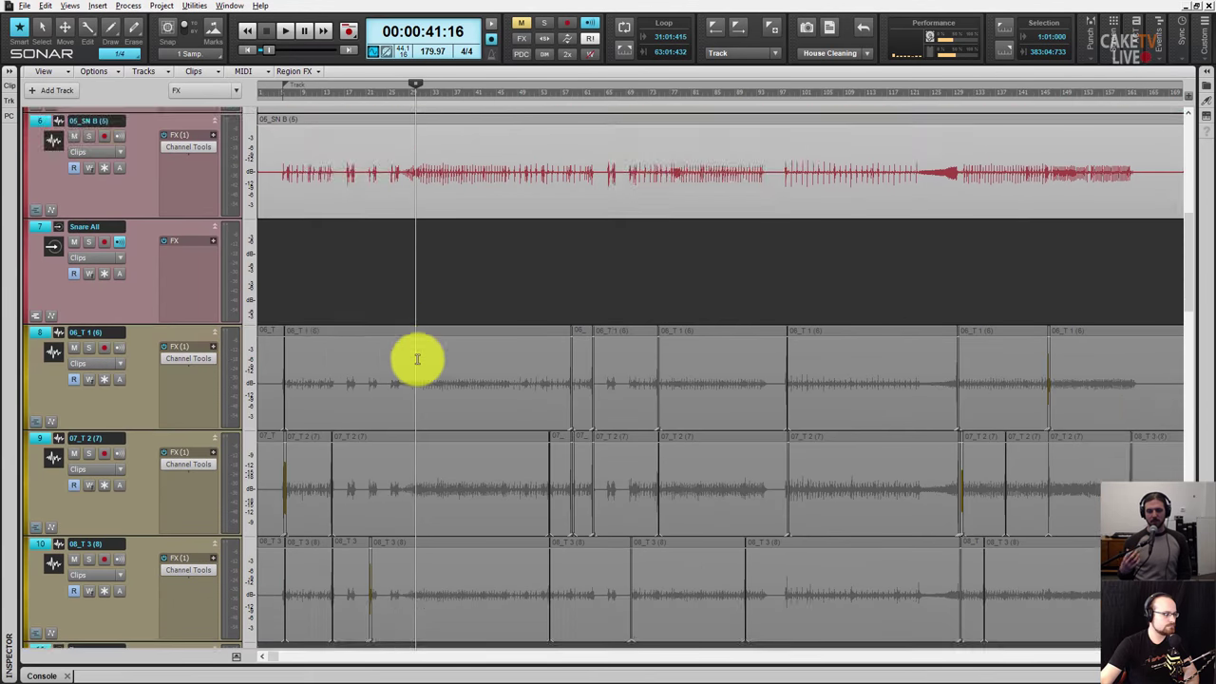
scroll(418, 359, "down", 8)
scroll(418, 359, "down", 3)
scroll(417, 359, "down", 3)
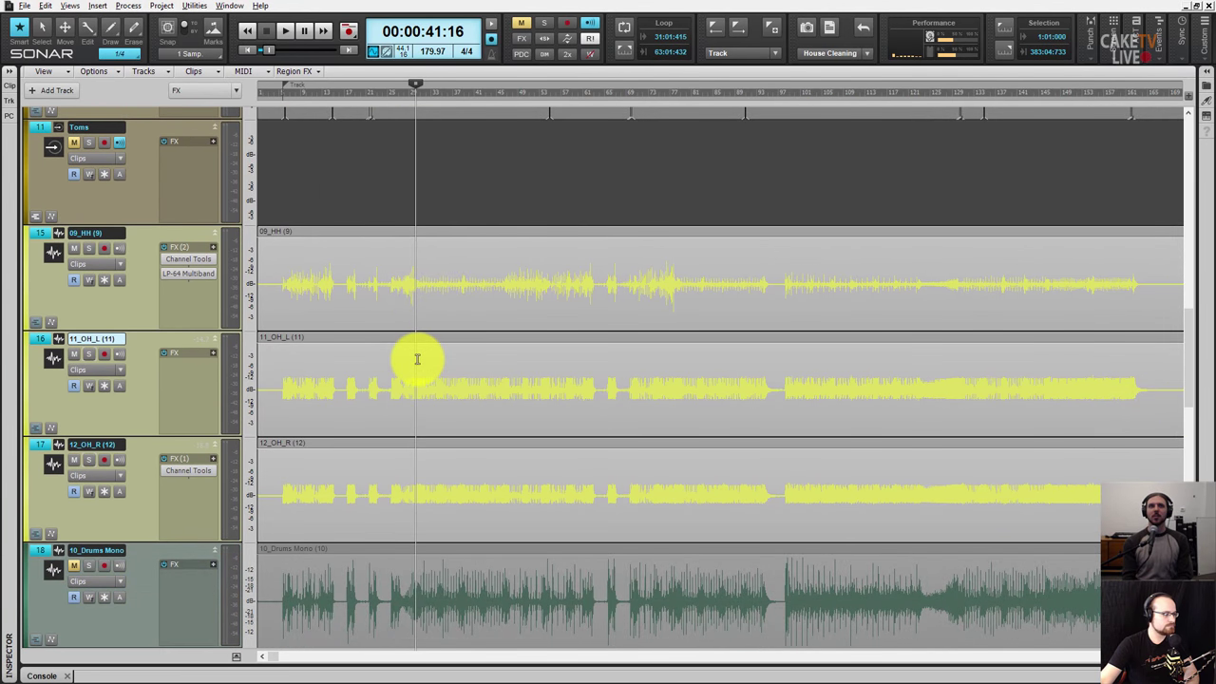
left_click(430, 171)
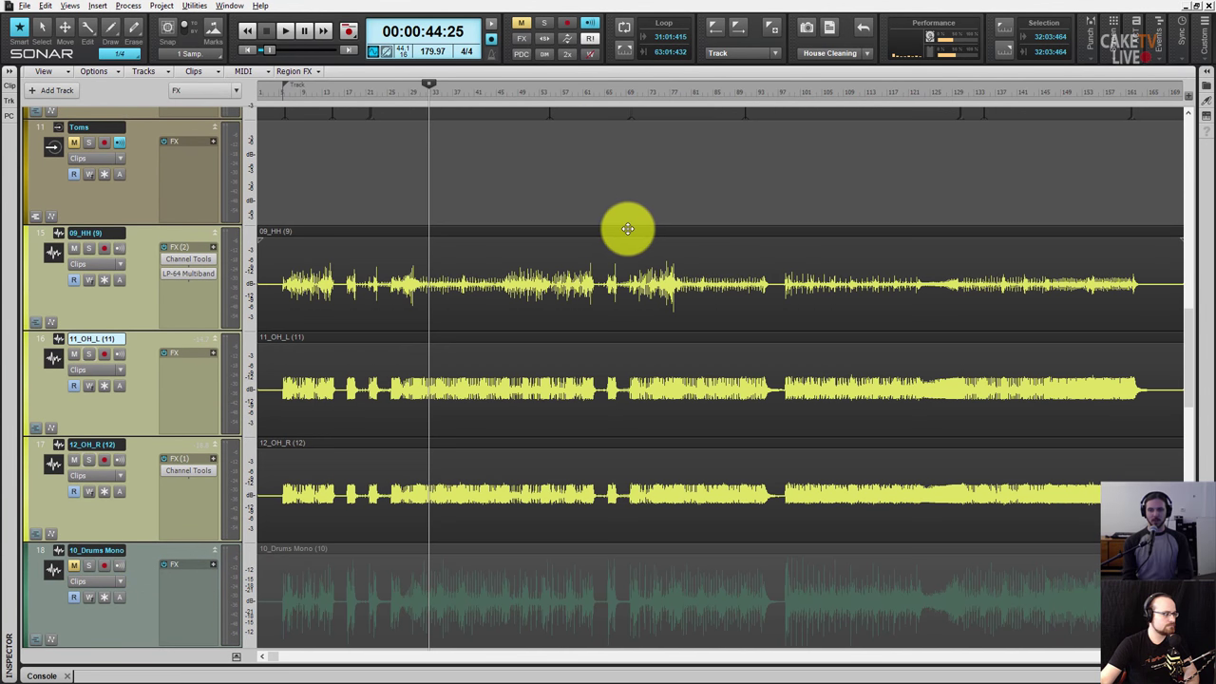
- Scroll back up to the overheads and fit all tracks to the window with F
scroll(588, 240, "down", 1)
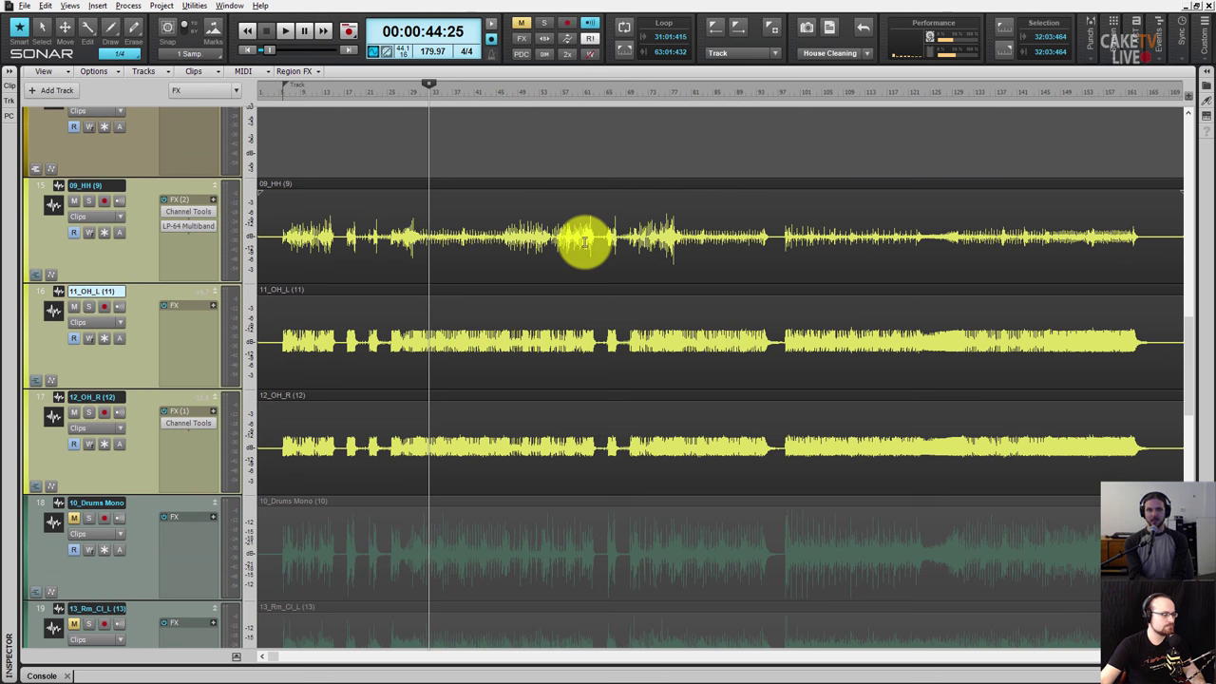
scroll(284, 85, "up", 2)
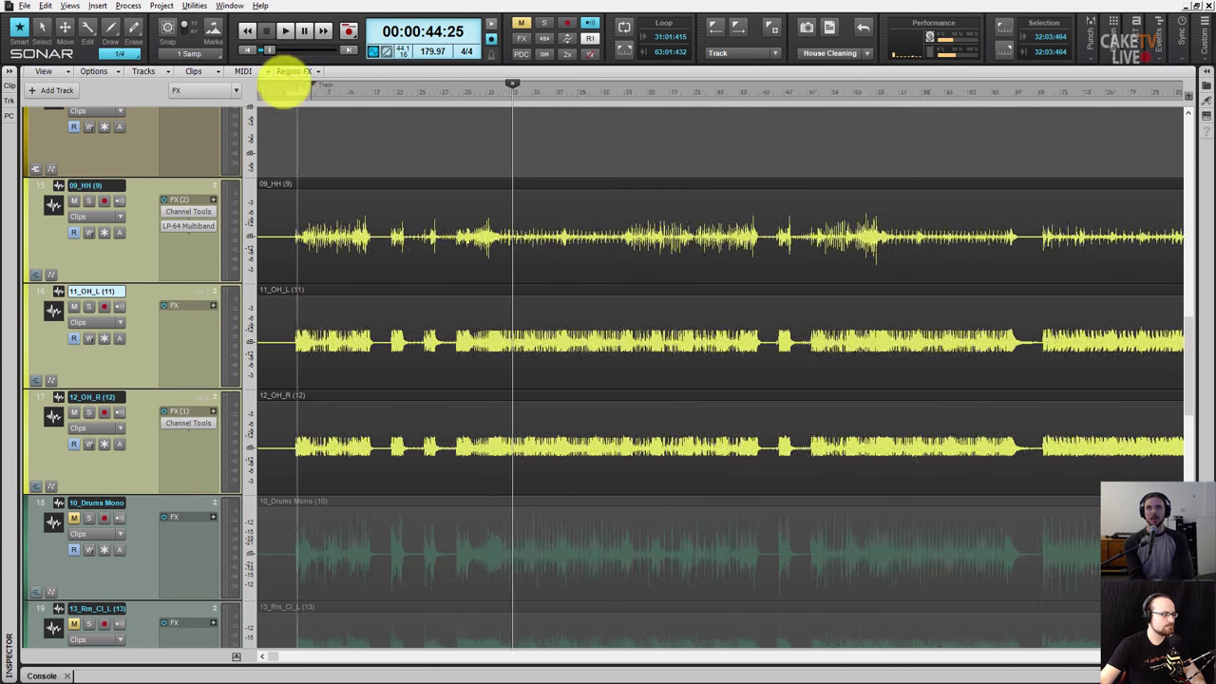
scroll(284, 85, "up", 5)
scroll(284, 85, "up", 1)
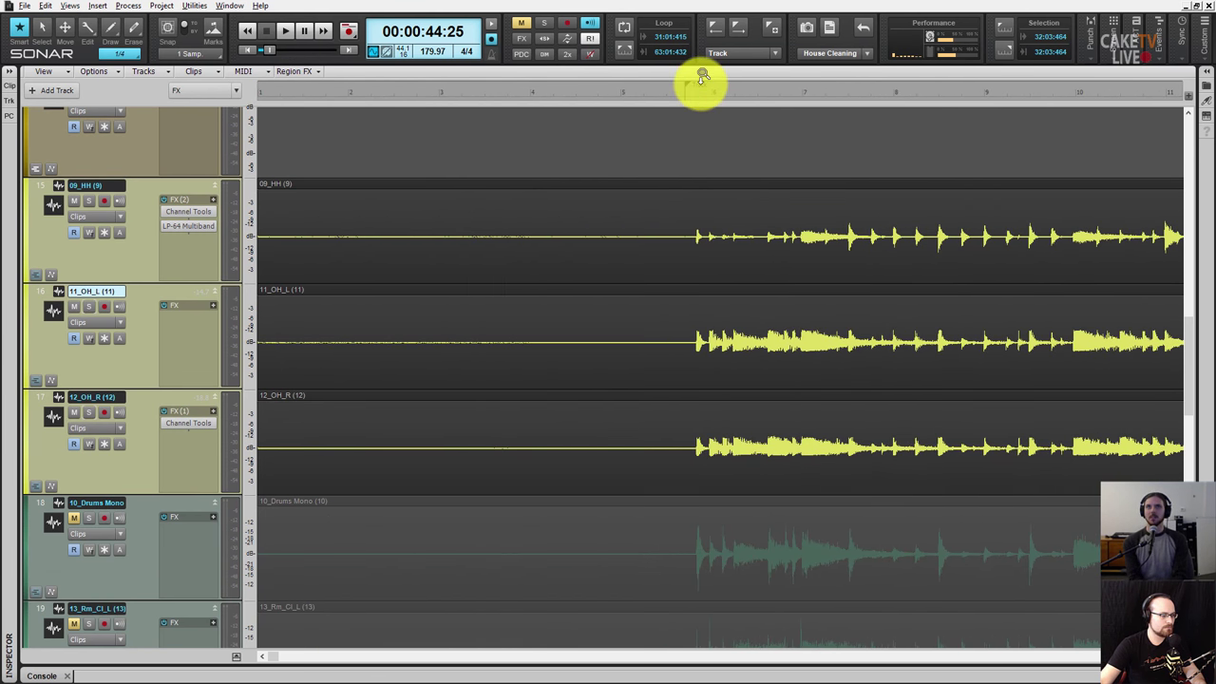
scroll(702, 76, "up", 2)
scroll(703, 77, "up", 2)
scroll(701, 84, "up", 1)
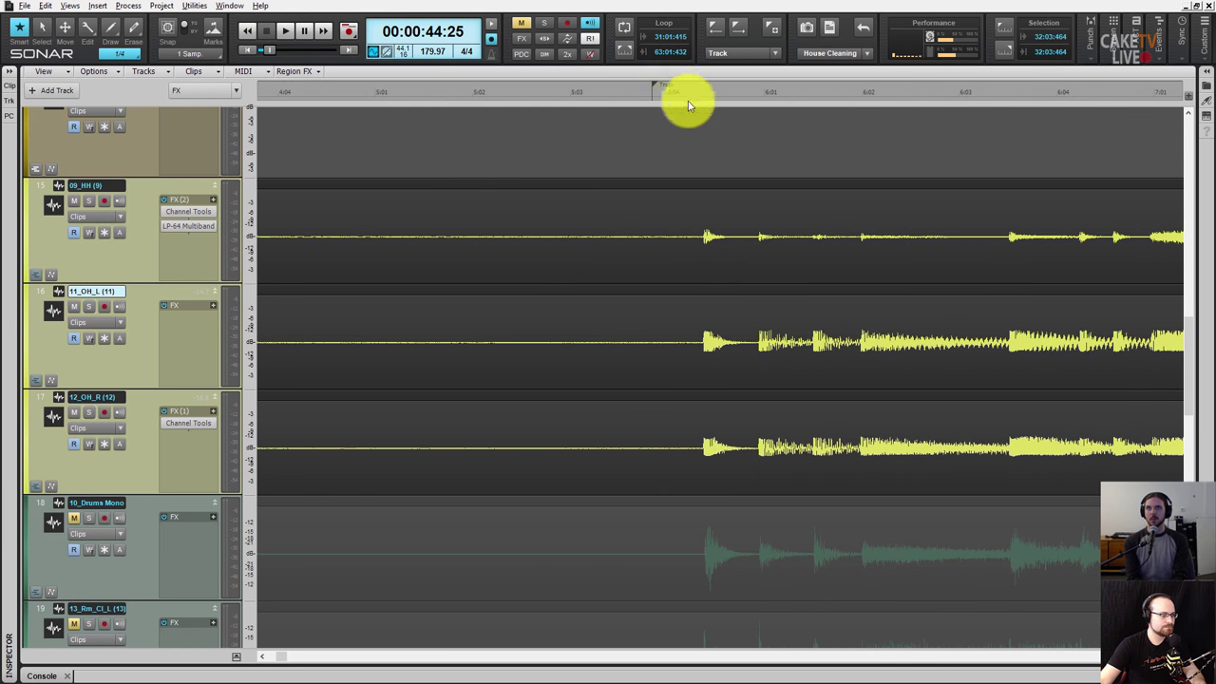
scroll(700, 84, "up", 2)
scroll(700, 84, "up", 2)
scroll(745, 78, "up", 2)
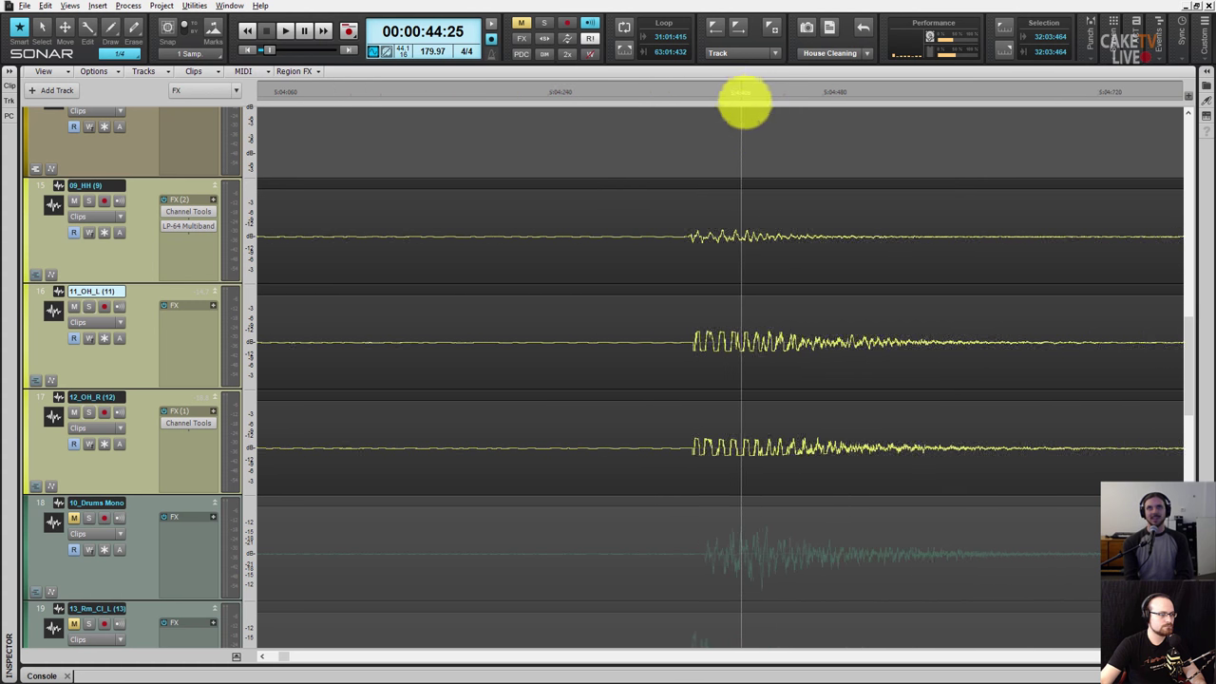
scroll(741, 99, "up", 2)
key("f")
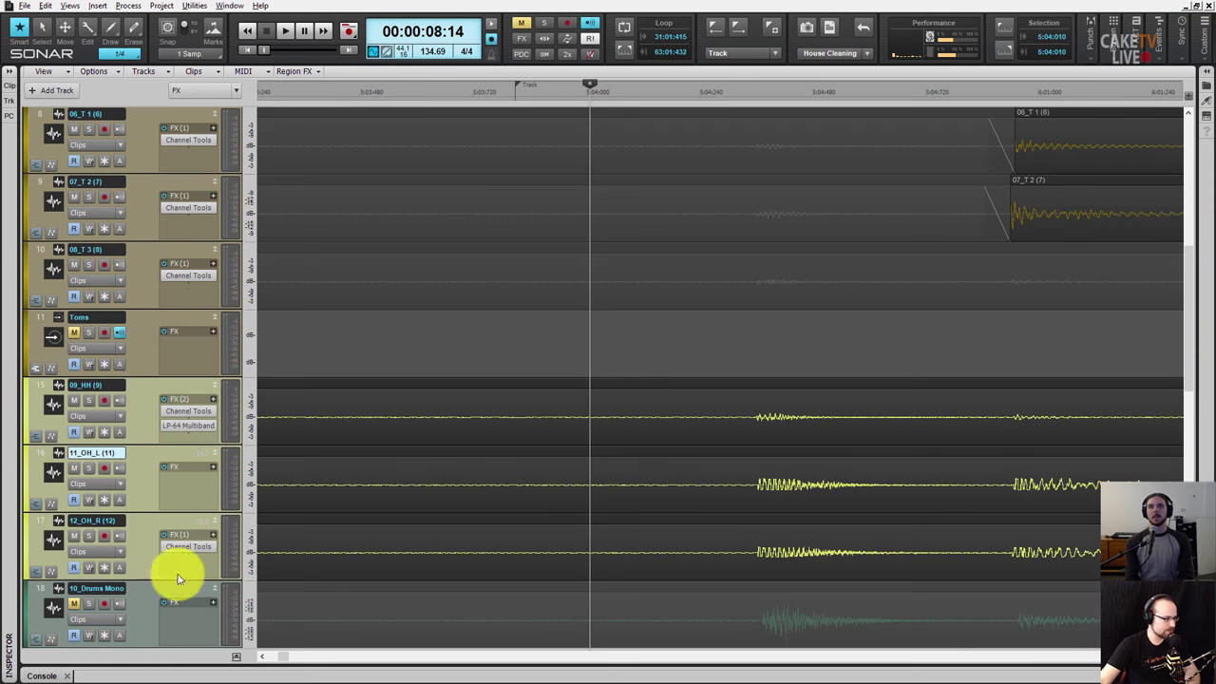
- Magnify the 11_OH_L and 12_OH_R waveforms and zoom to sample-level detail at the first hit
scroll(247, 554, "up", 3)
scroll(254, 484, "up", 3)
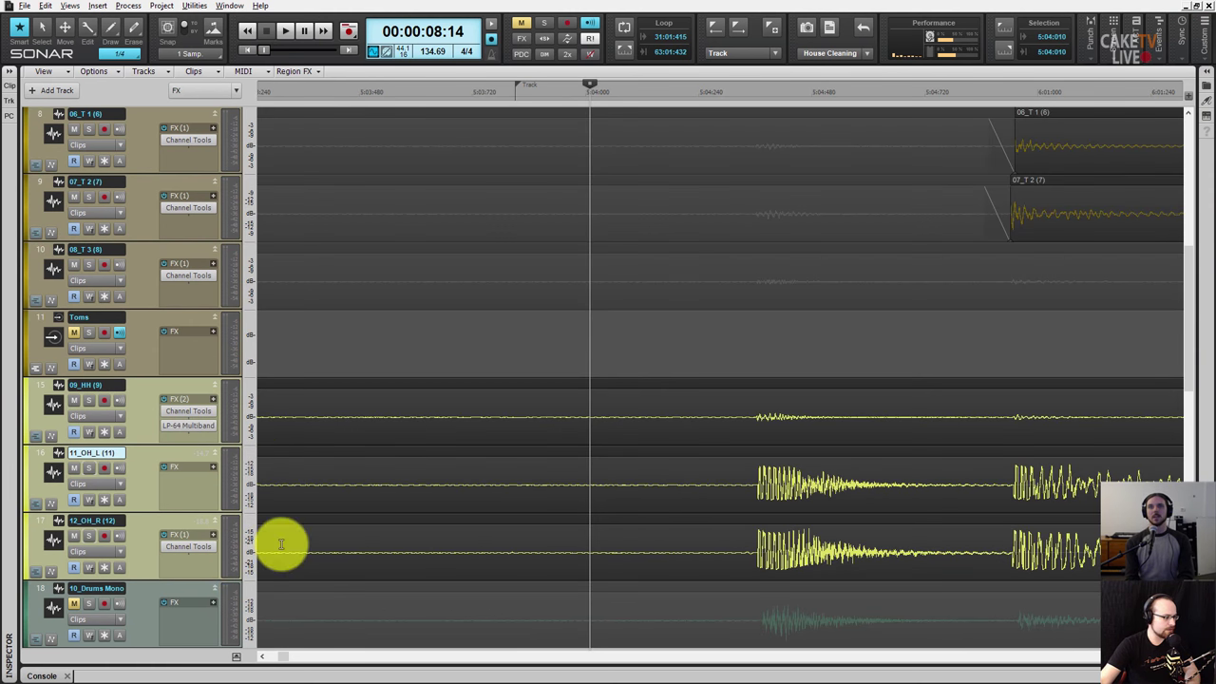
scroll(247, 551, "down", 3)
scroll(245, 551, "up", 2)
scroll(252, 561, "down", 1)
scroll(250, 547, "up", 1)
scroll(249, 568, "down", 1)
scroll(249, 561, "up", 1)
scroll(262, 554, "up", 1)
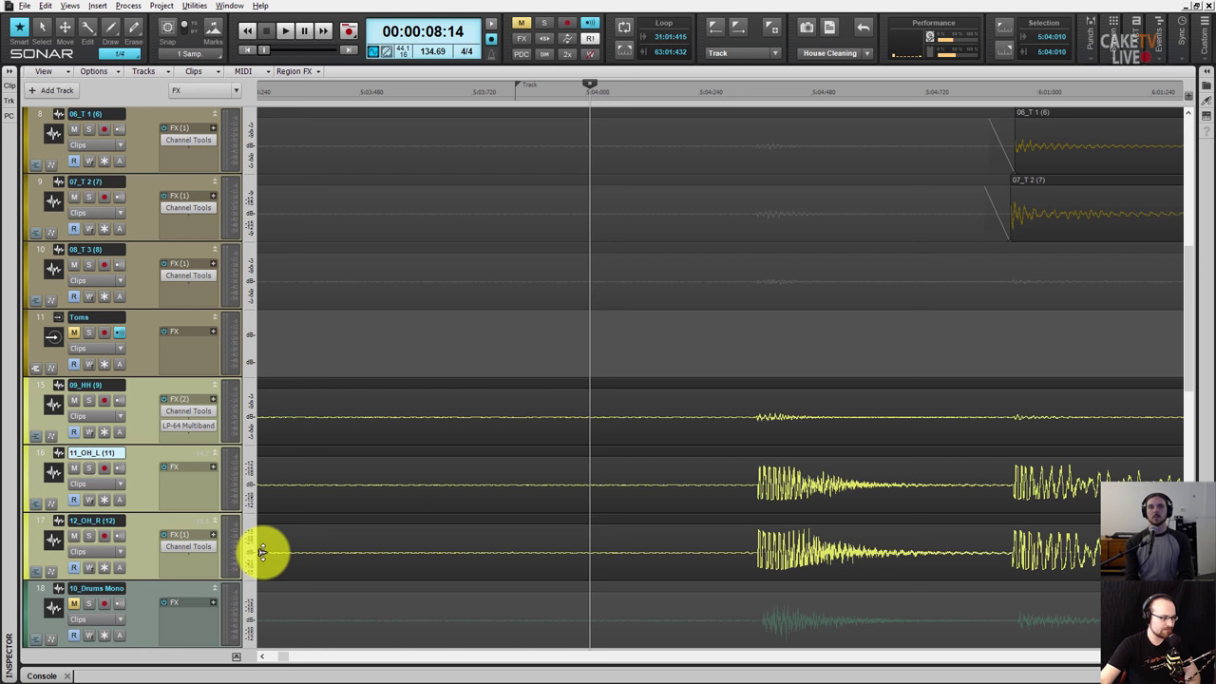
scroll(270, 532, "up", 1)
scroll(274, 537, "down", 1)
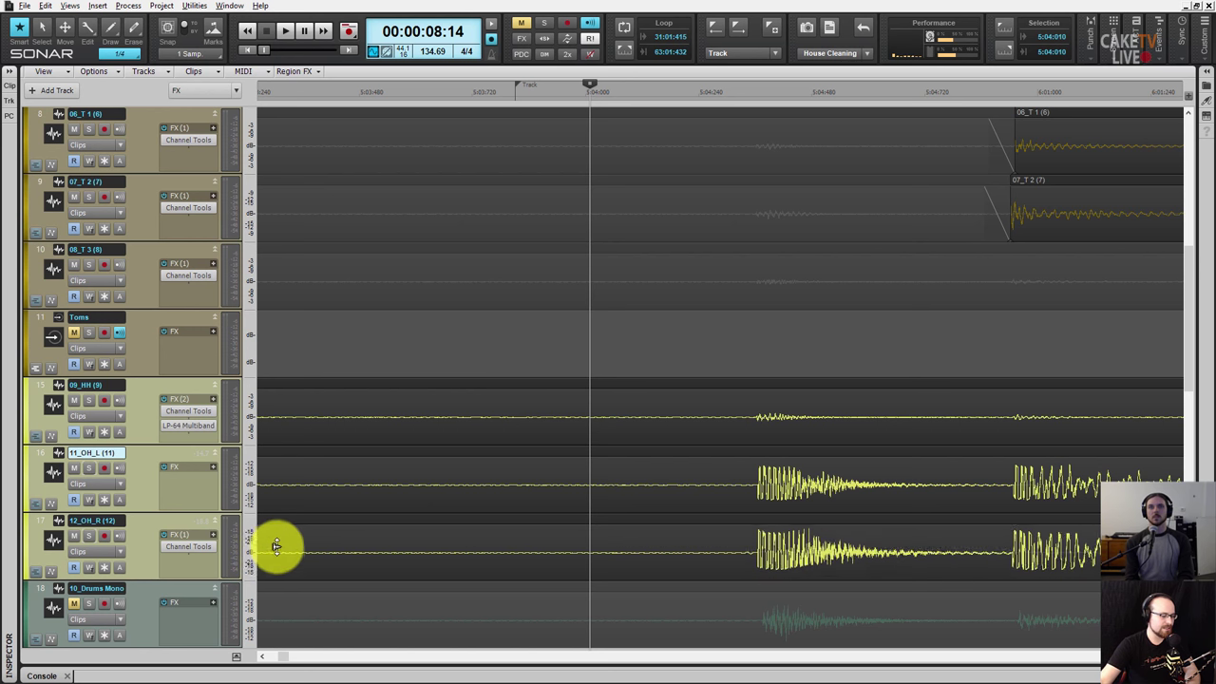
scroll(274, 551, "down", 1)
scroll(275, 570, "down", 1)
scroll(278, 566, "down", 1)
scroll(285, 546, "up", 3)
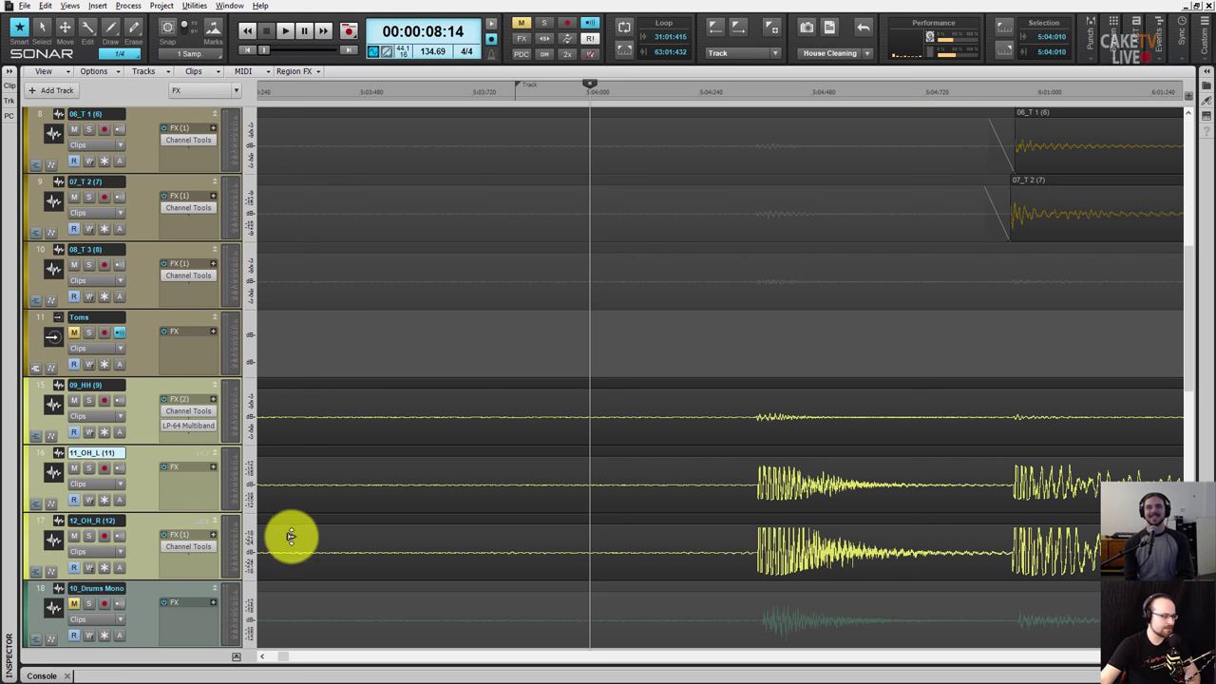
scroll(250, 484, "up", 1)
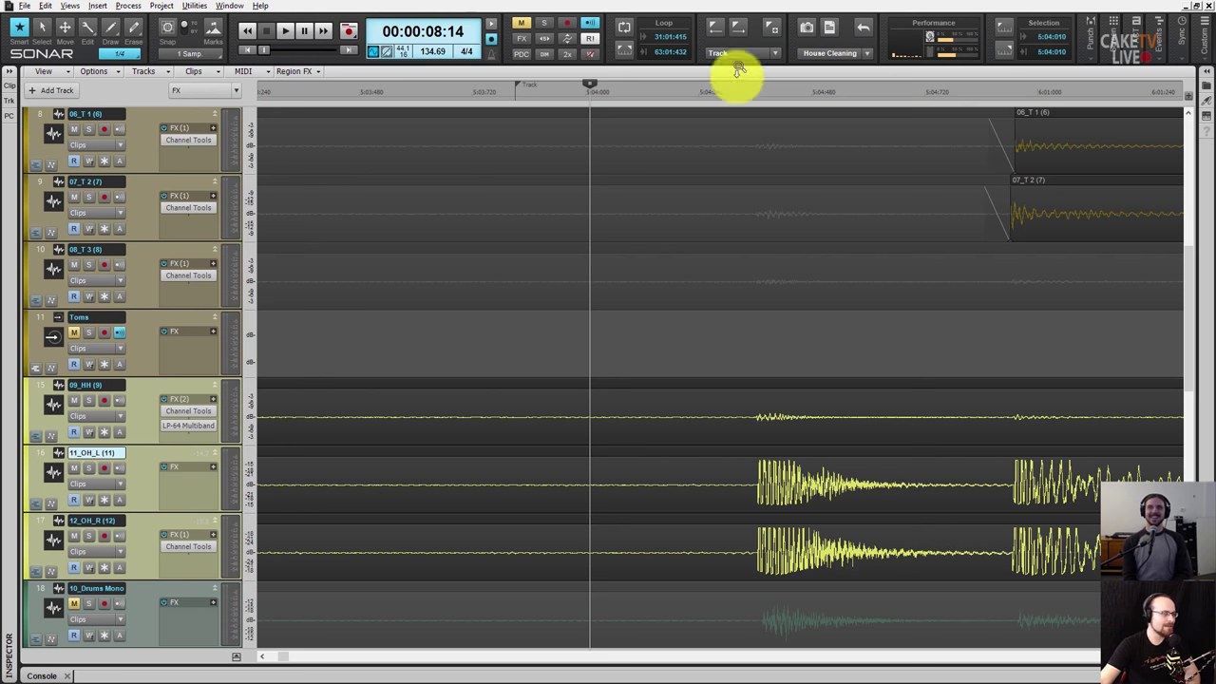
scroll(765, 87, "up", 3)
scroll(771, 86, "up", 3)
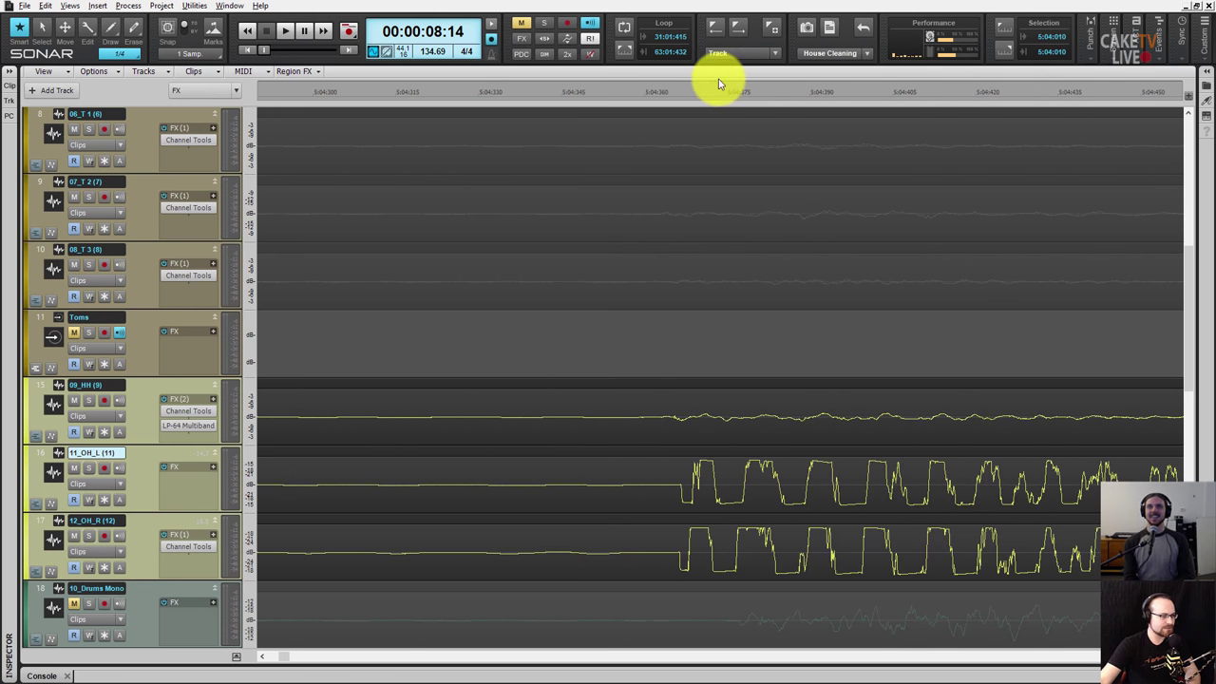
scroll(667, 91, "up", 2)
scroll(669, 84, "up", 2)
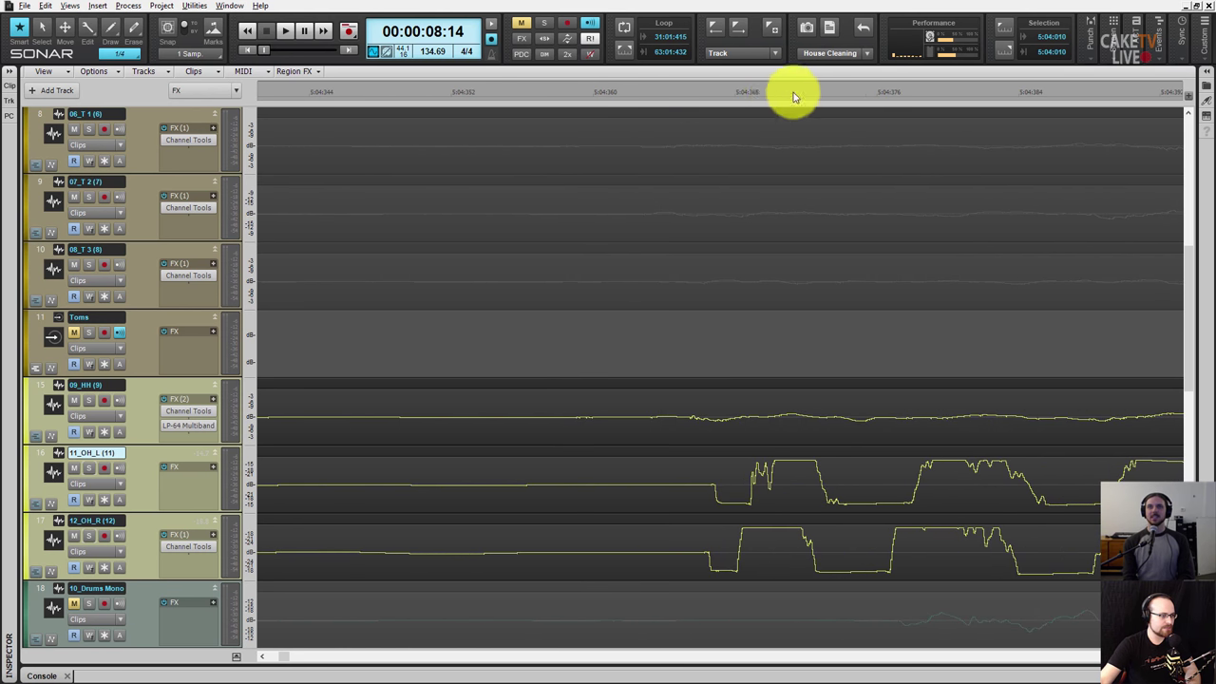
scroll(774, 90, "up", 2)
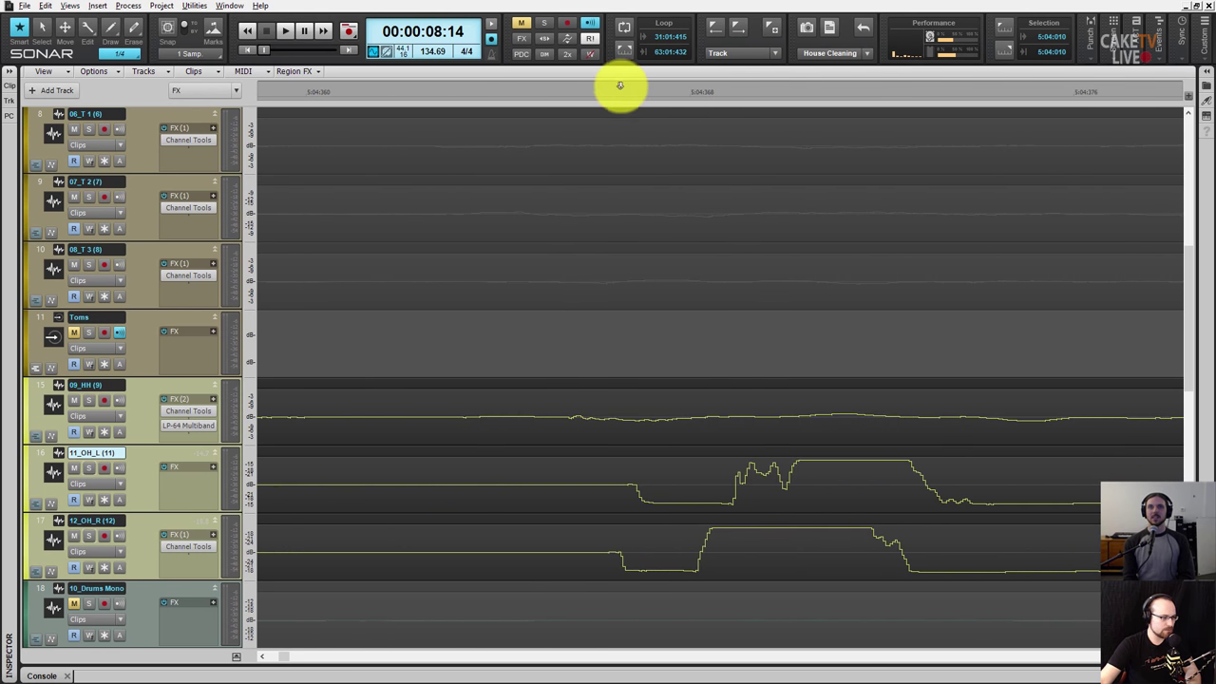
scroll(620, 88, "up", 2)
scroll(627, 100, "up", 1)
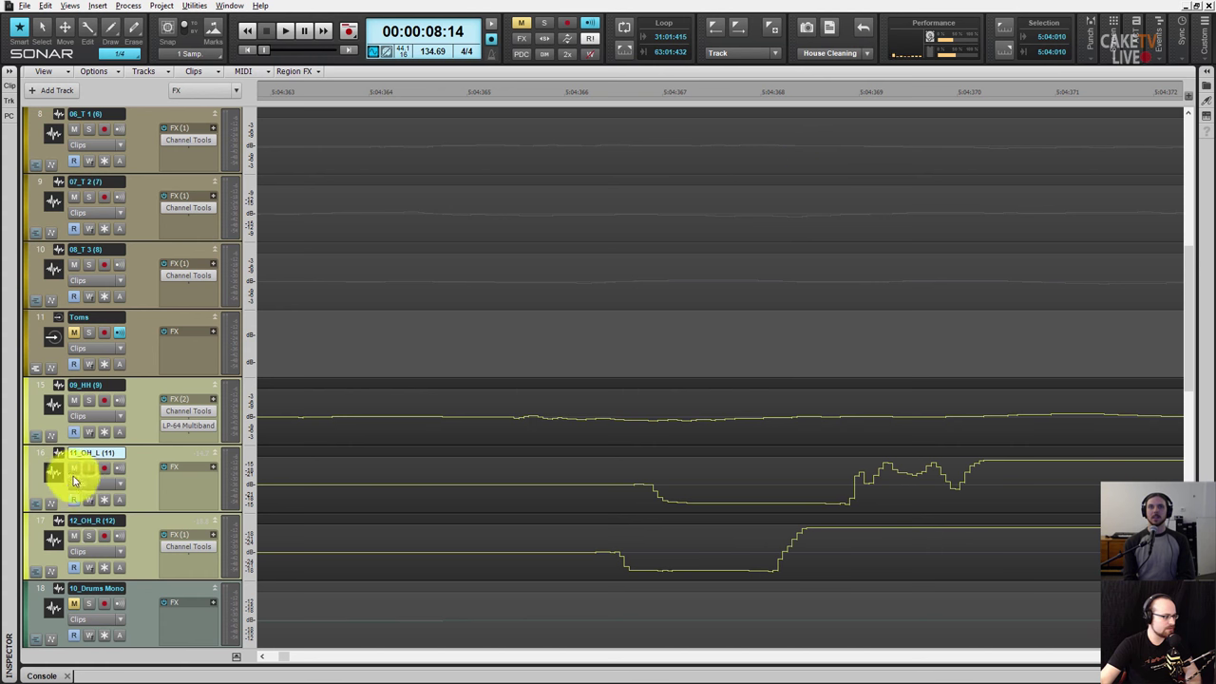
- Make both overhead tracks much taller and give them a new track colour
left_click_drag(41, 454, 43, 522)
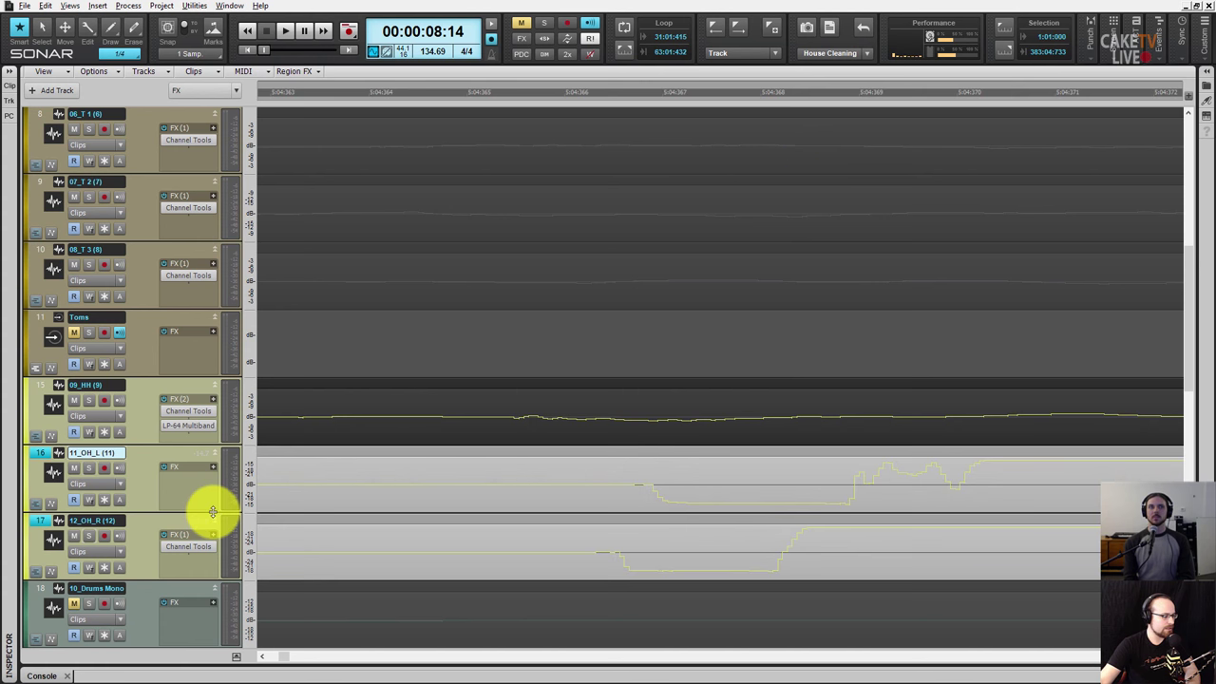
left_click_drag(213, 511, 247, 597)
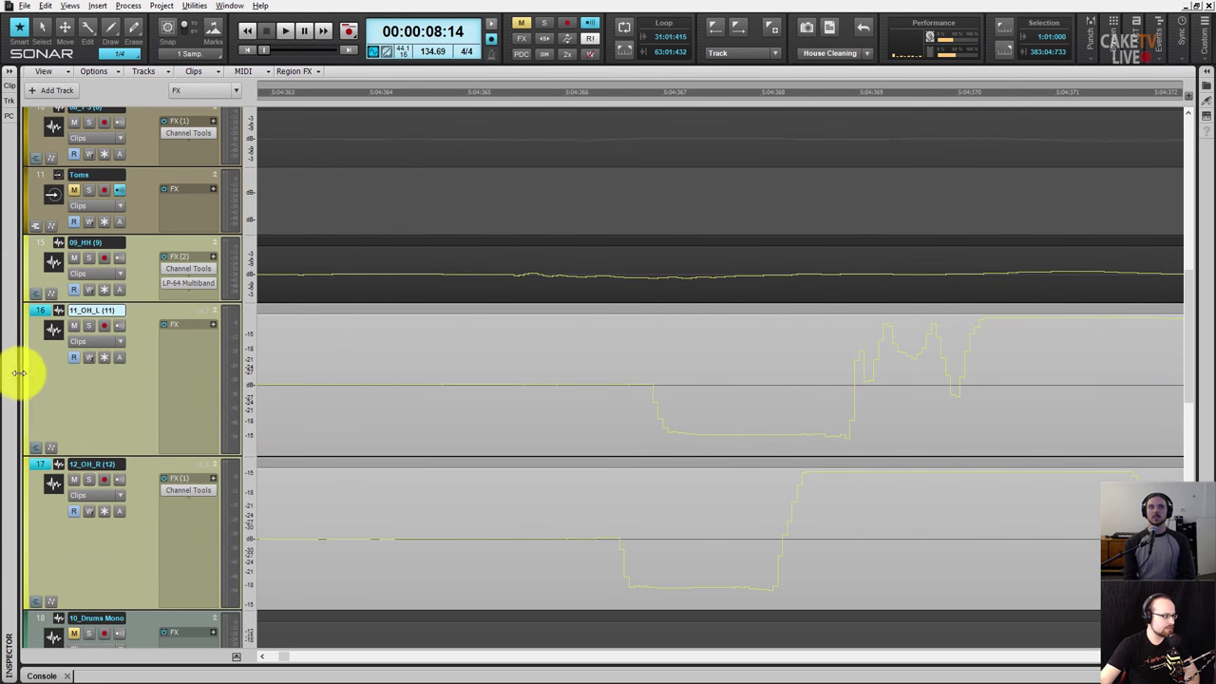
left_click(41, 266, "ctrl")
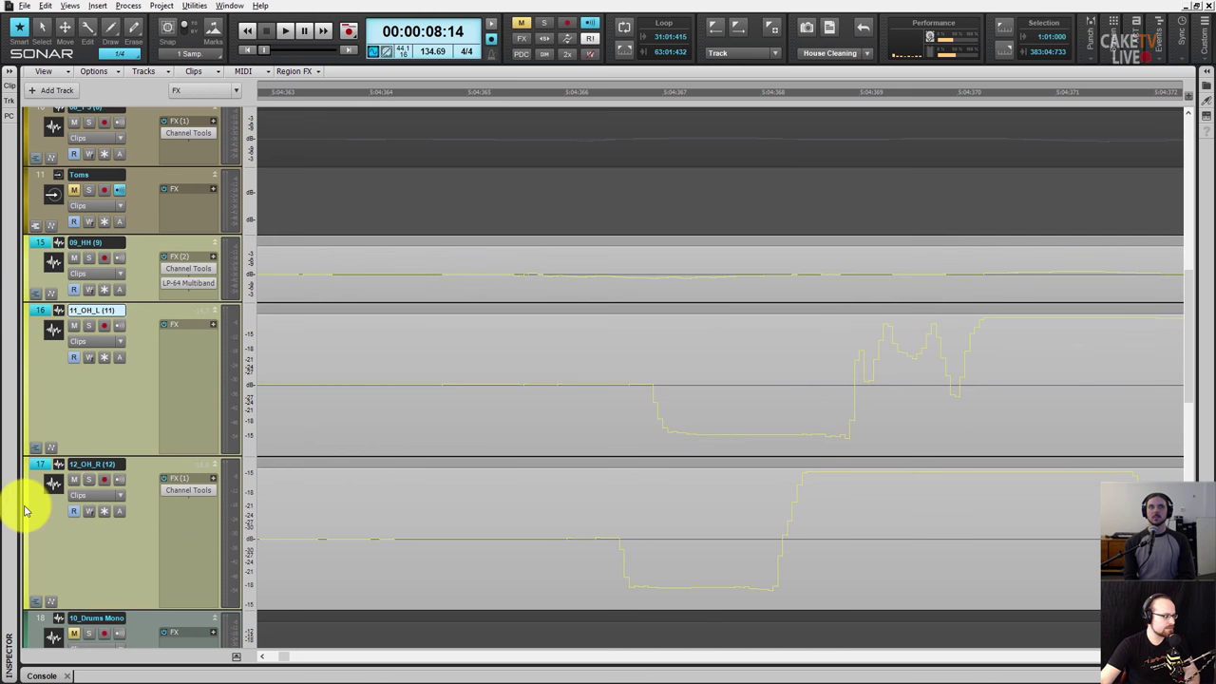
left_click(22, 426)
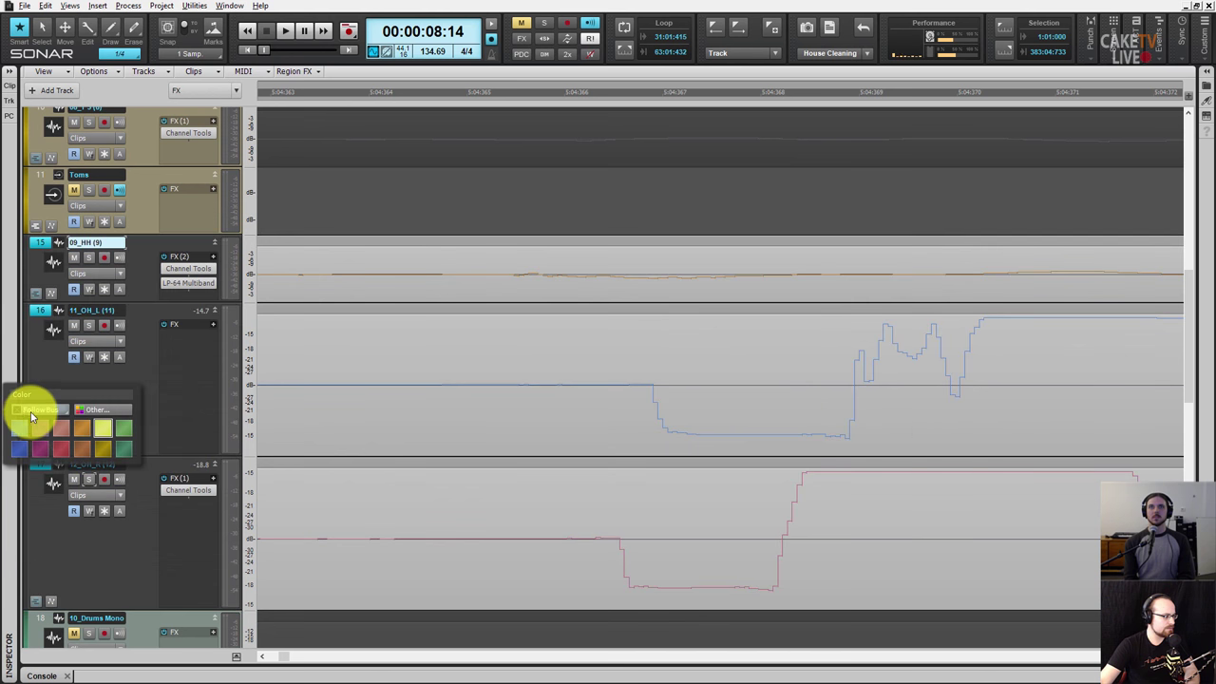
left_click(33, 411)
- Move the now time to the left overhead's first onset
left_click(744, 370)
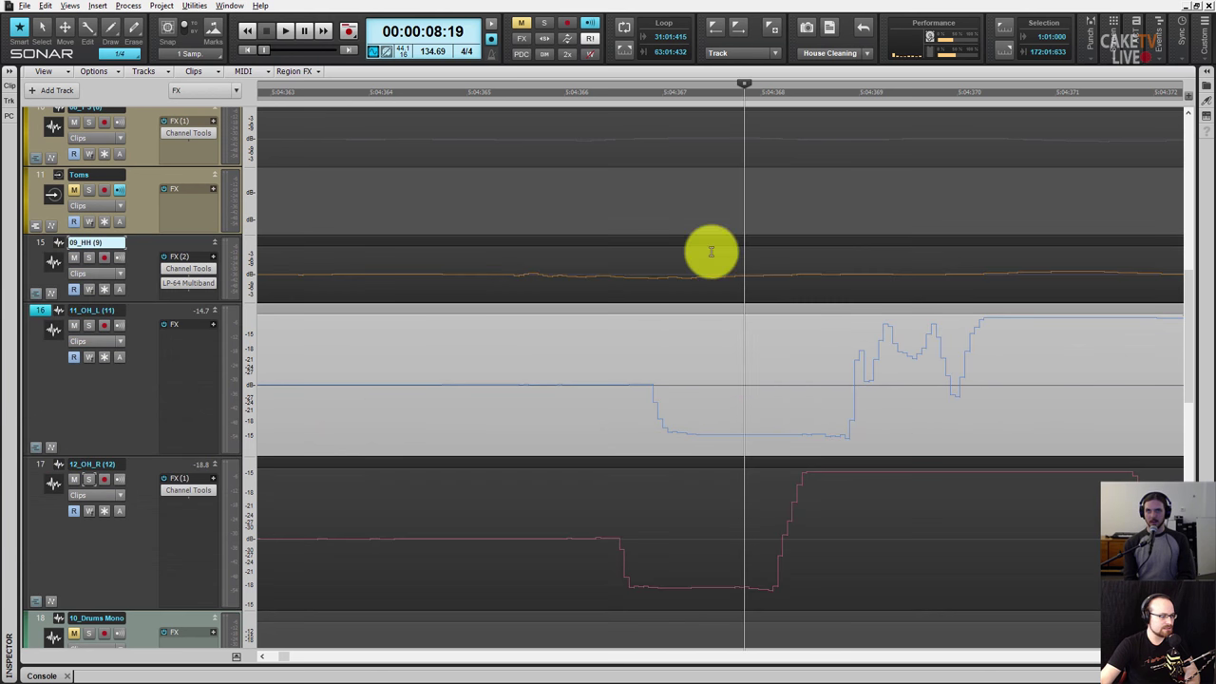
left_click(665, 198)
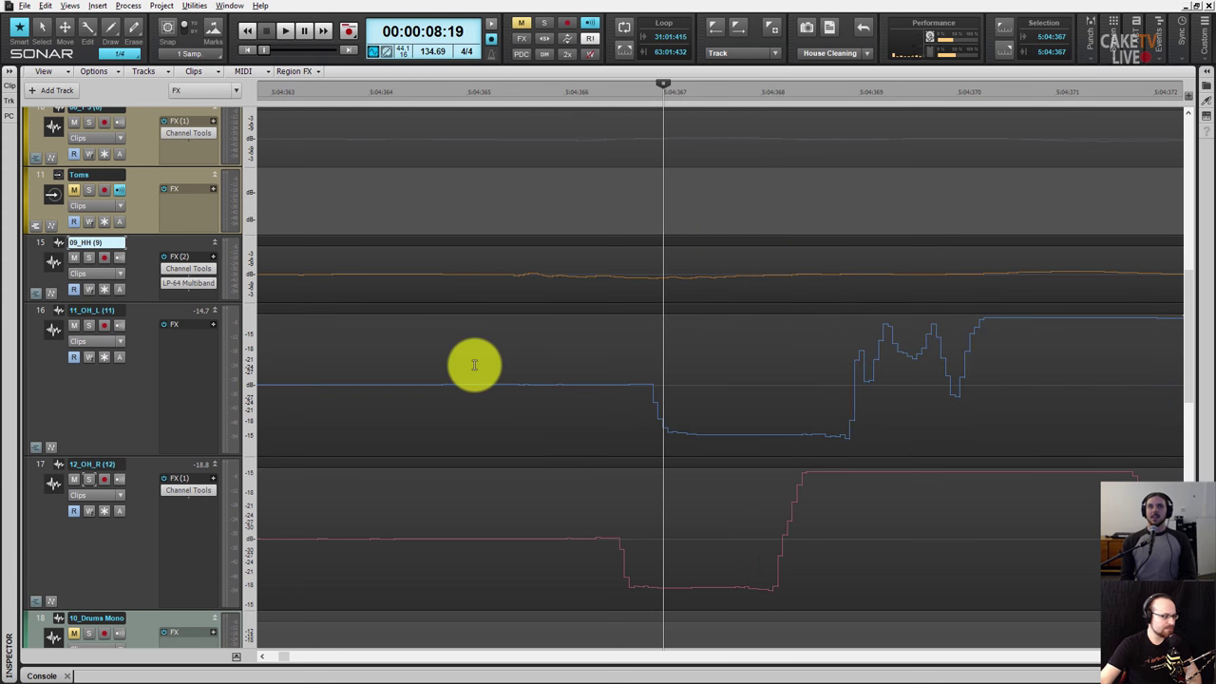
scroll(389, 393, "down", 1)
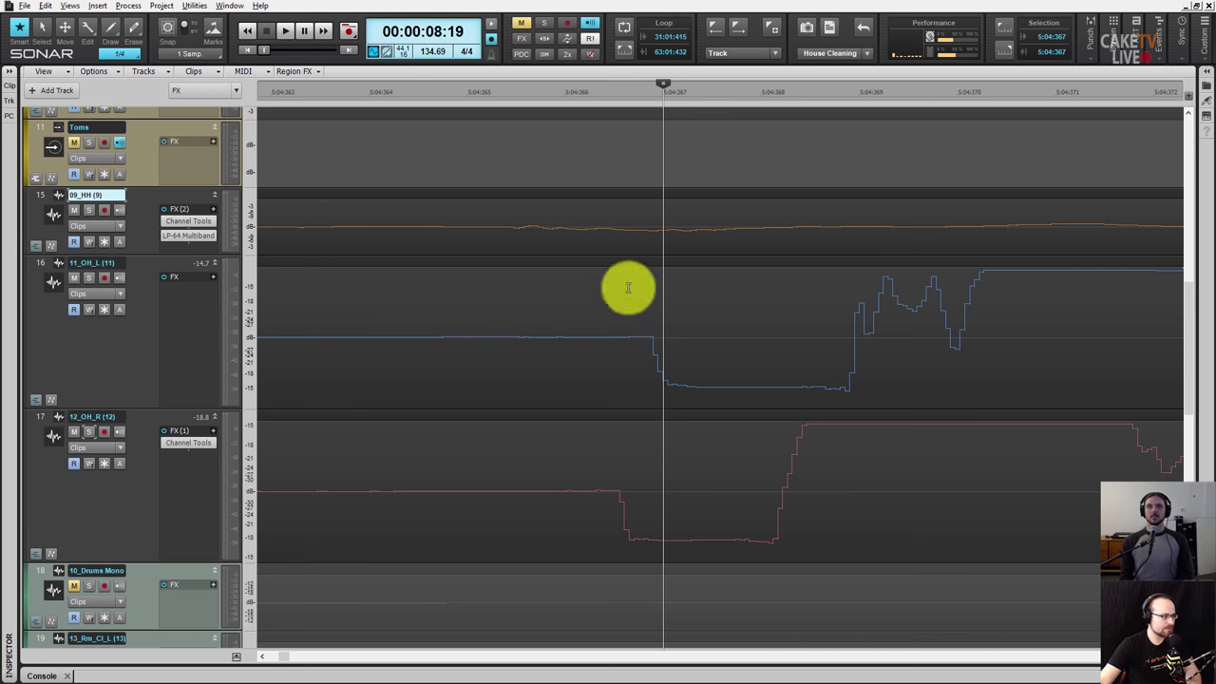
- Check the Audio Clips double-click behaviour under Options > Click Behavior, leaving it unchanged
left_click(112, 74)
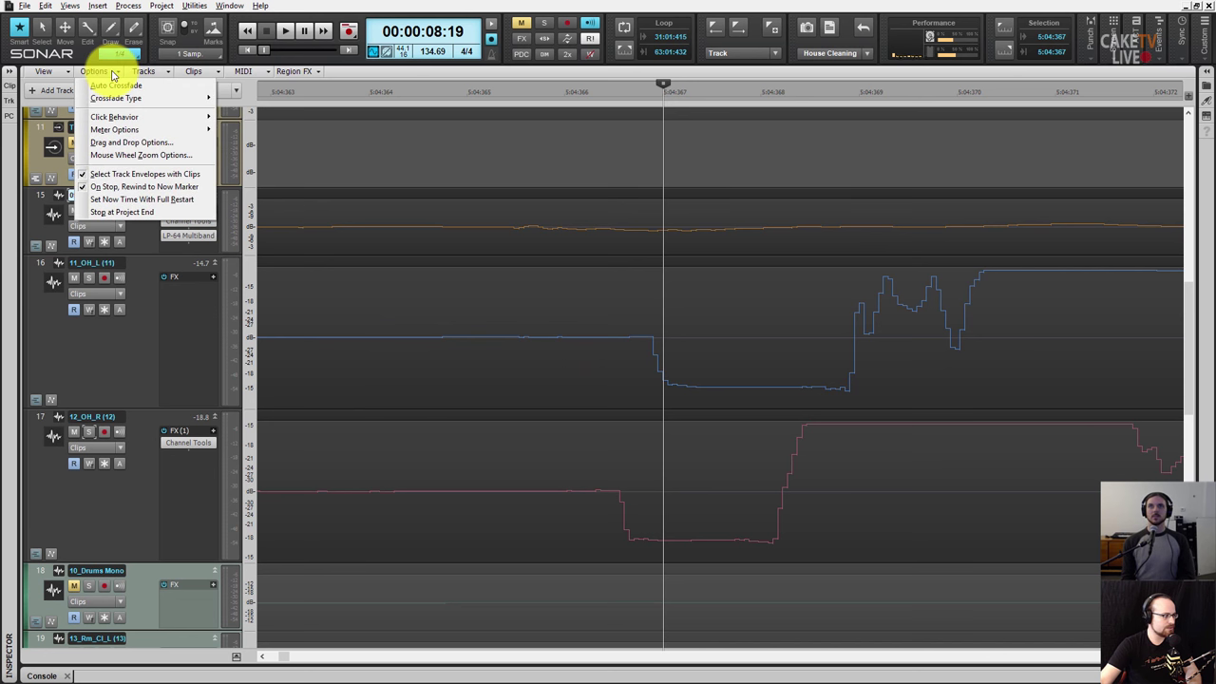
mouse_move(114, 117)
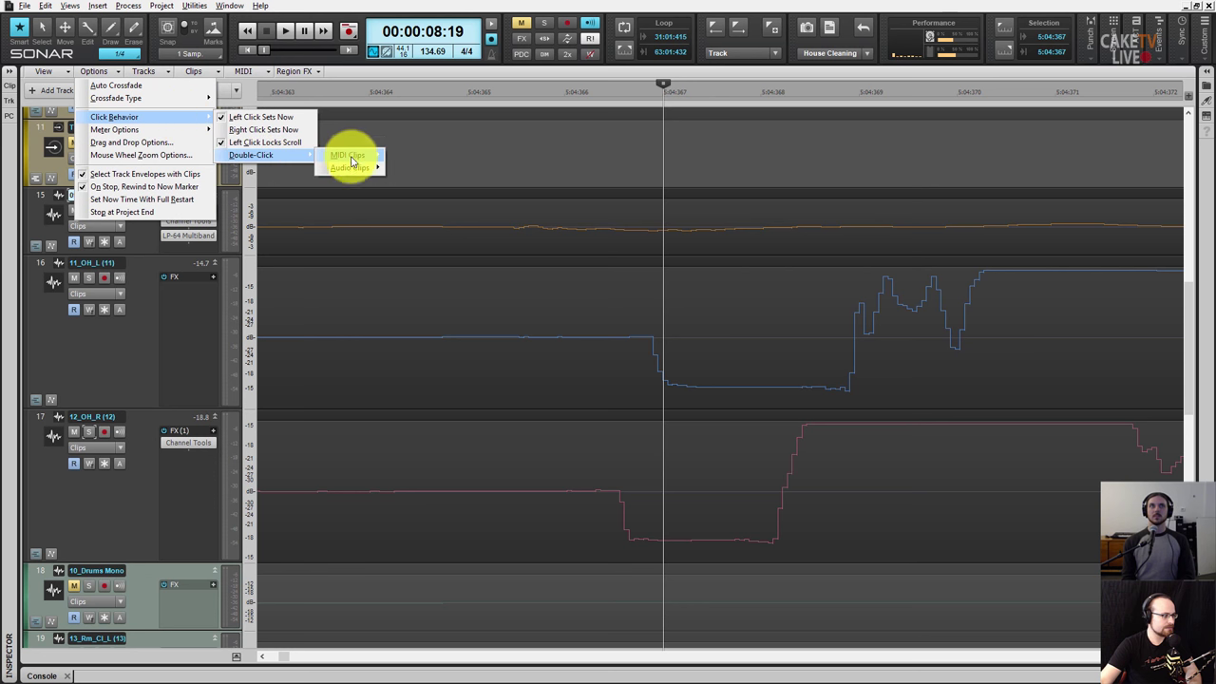
mouse_move(349, 167)
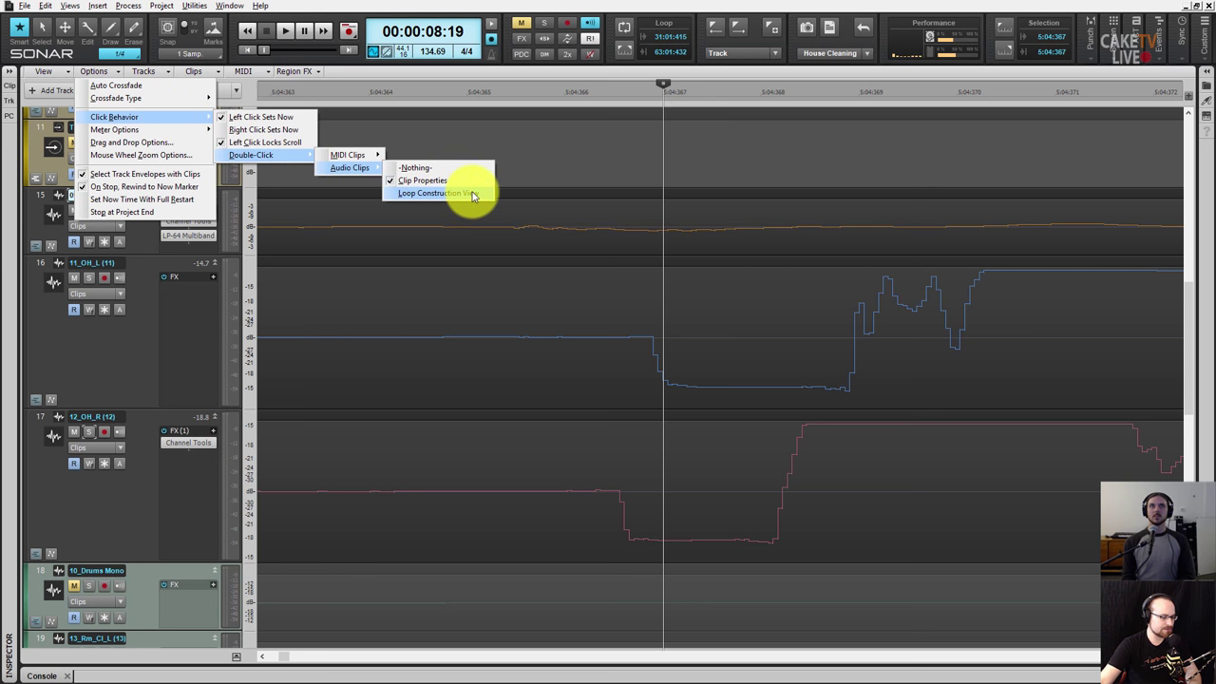
left_click(517, 5)
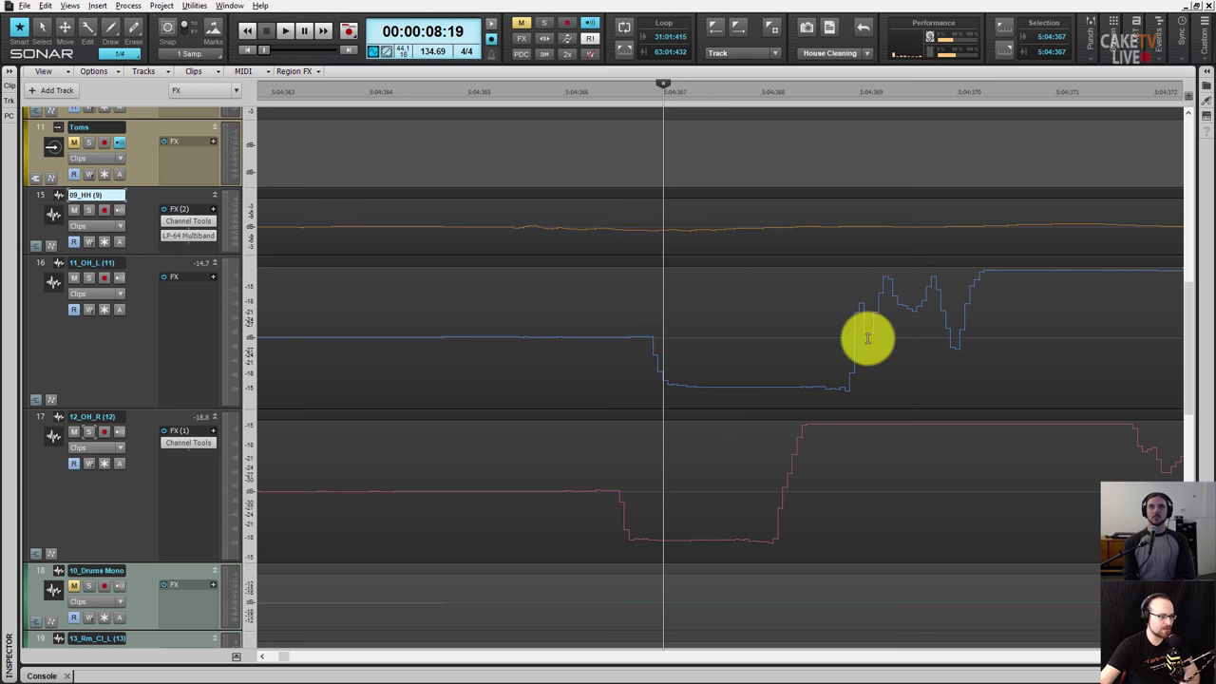
- Select a time range on both overheads from the 12_OH_R rise to the 11_OH_L jump
left_click_drag(853, 339, 783, 524)
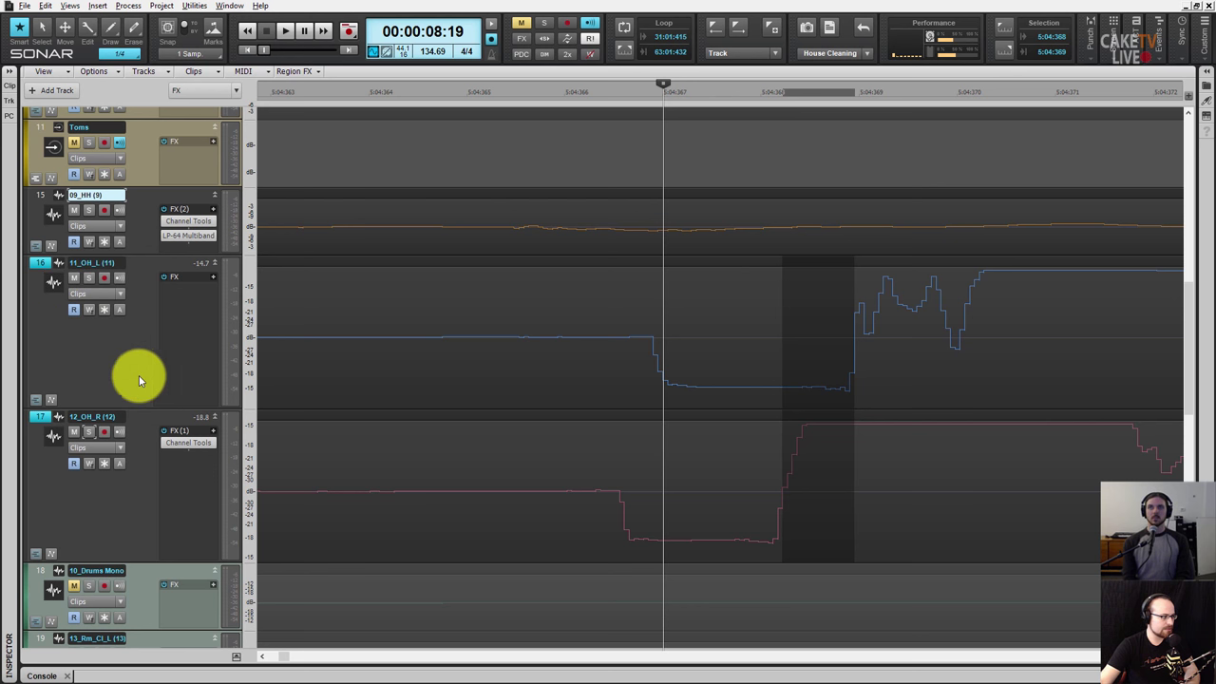
left_click(40, 262)
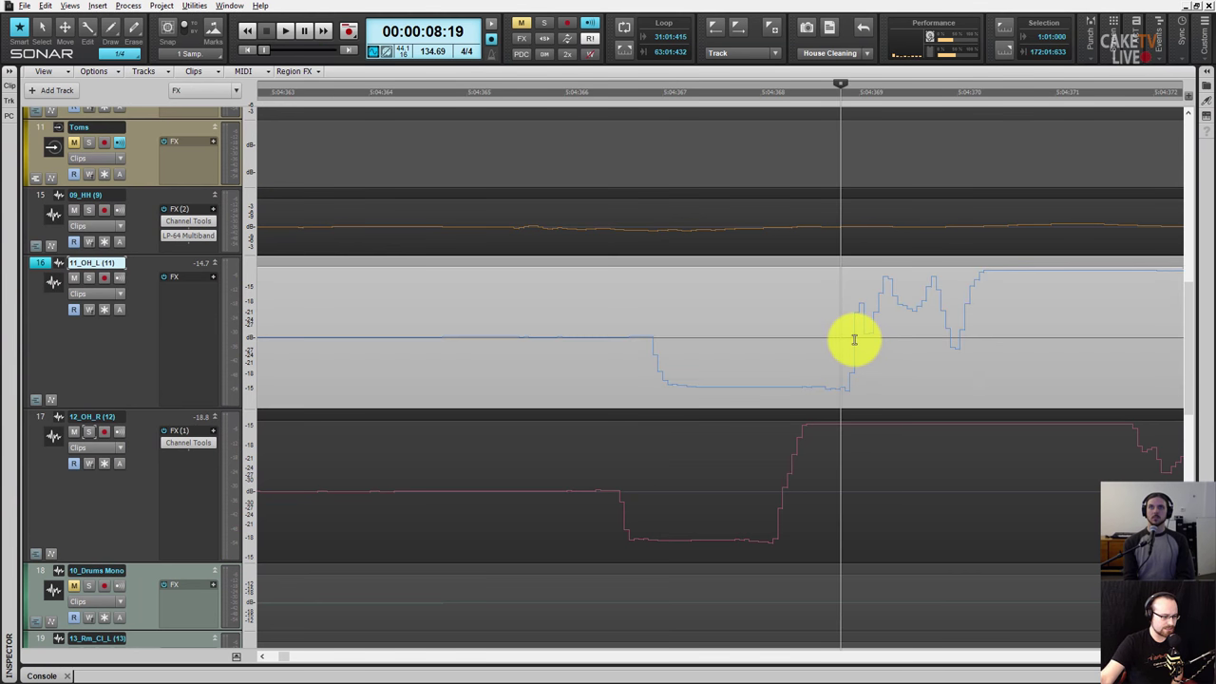
left_click_drag(842, 330, 810, 455)
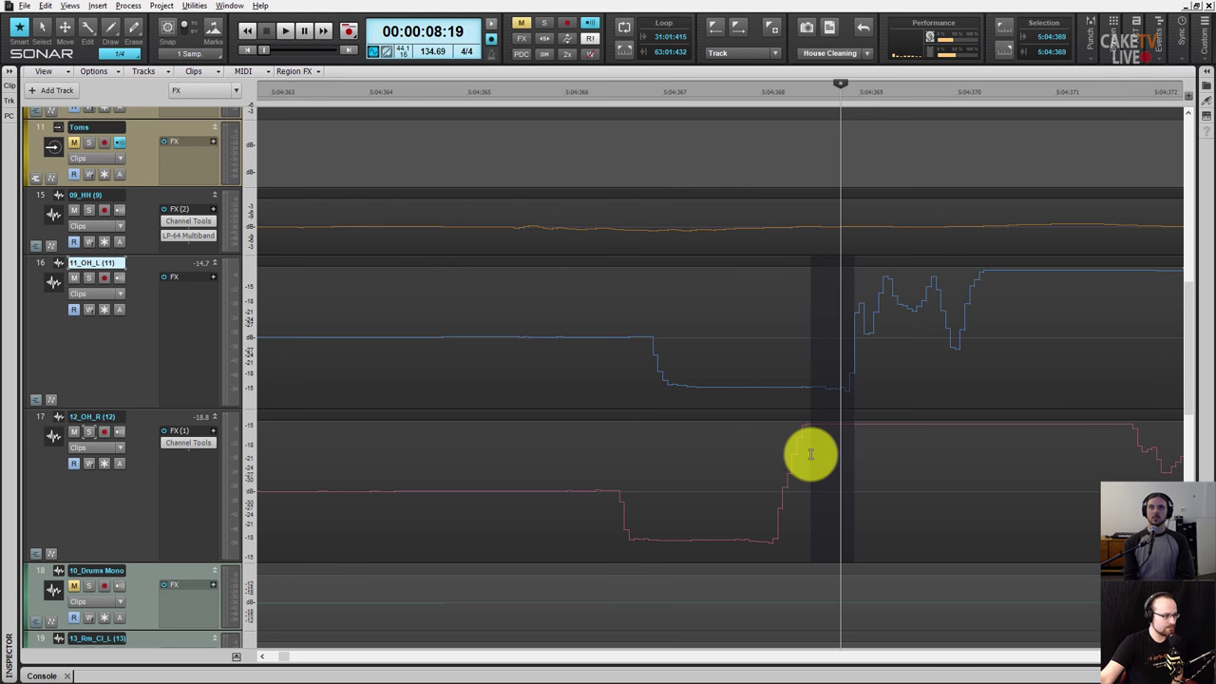
left_click_drag(810, 454, 806, 452)
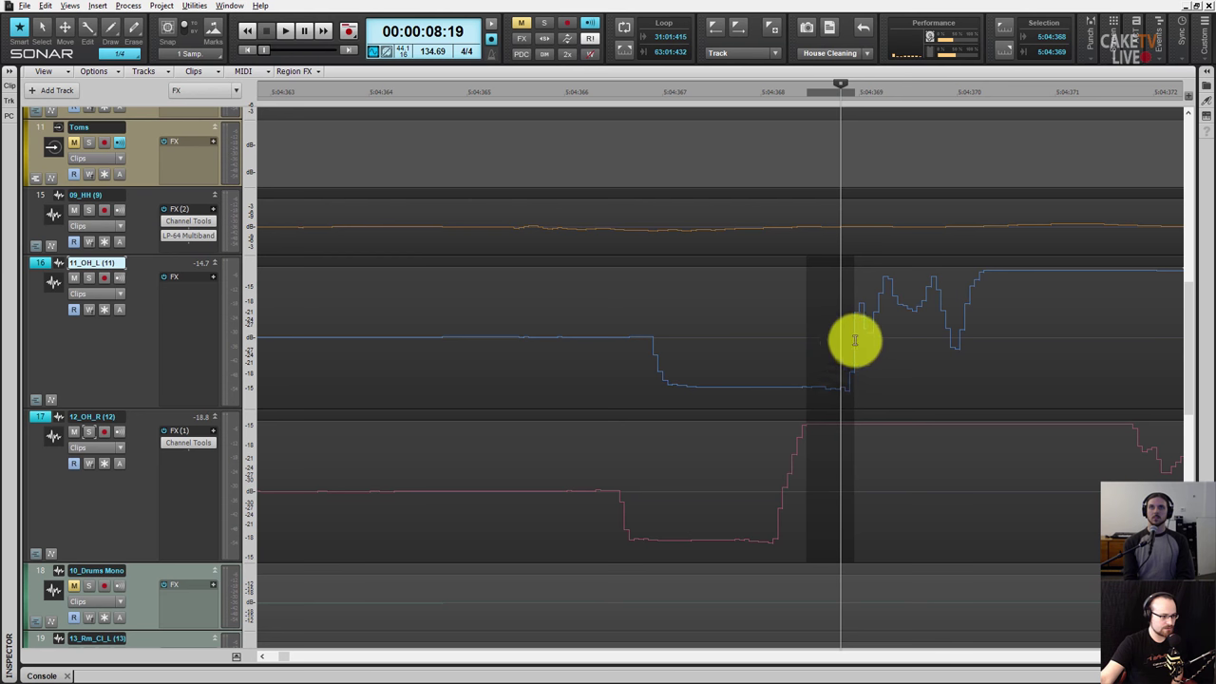
left_click_drag(851, 342, 780, 464)
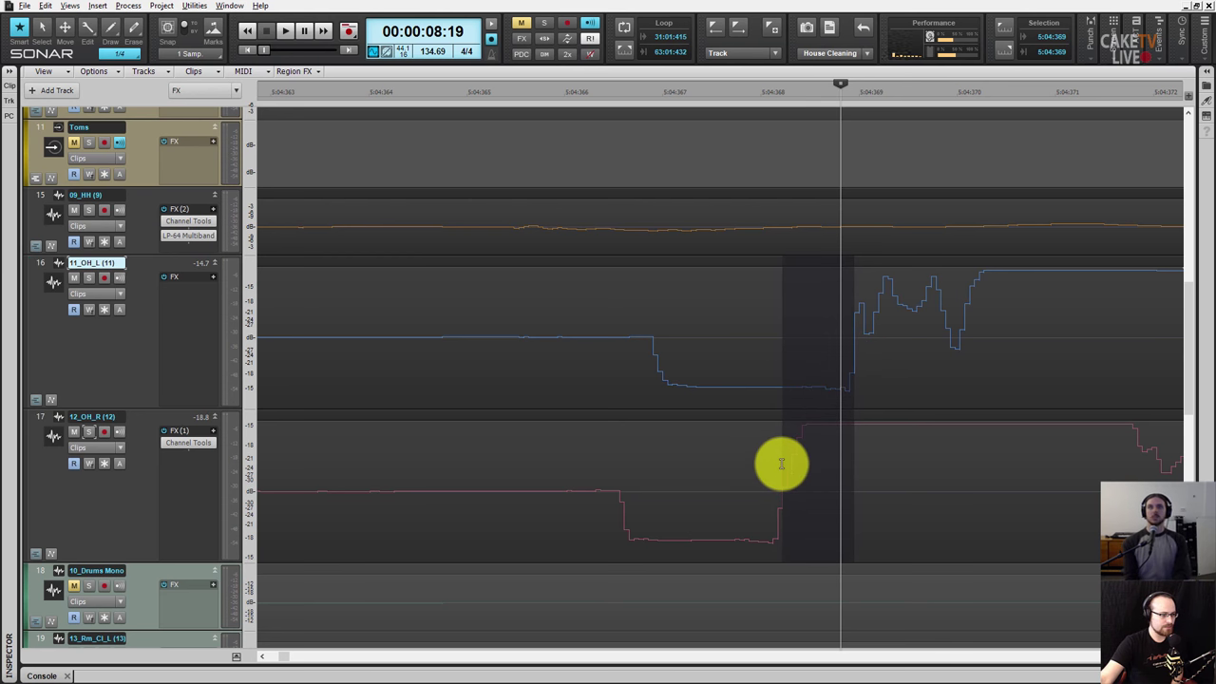
- Split both overhead clips with Split At Selection to isolate the selected middle section
right_click(806, 355)
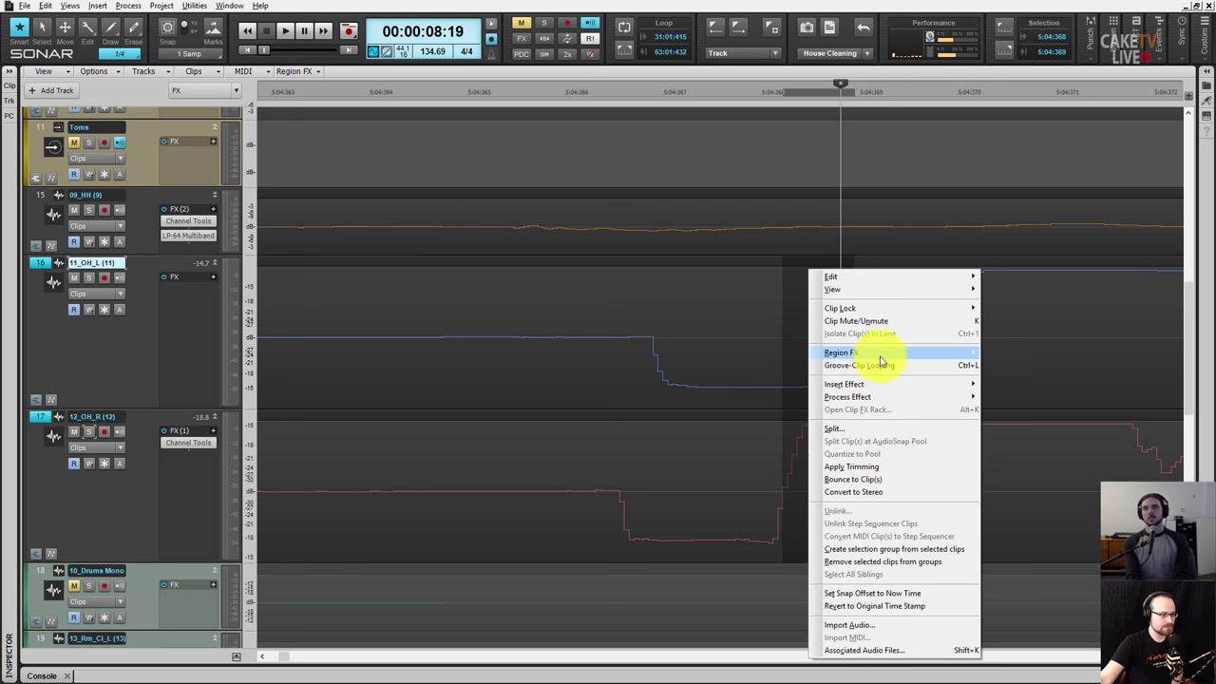
left_click(882, 433)
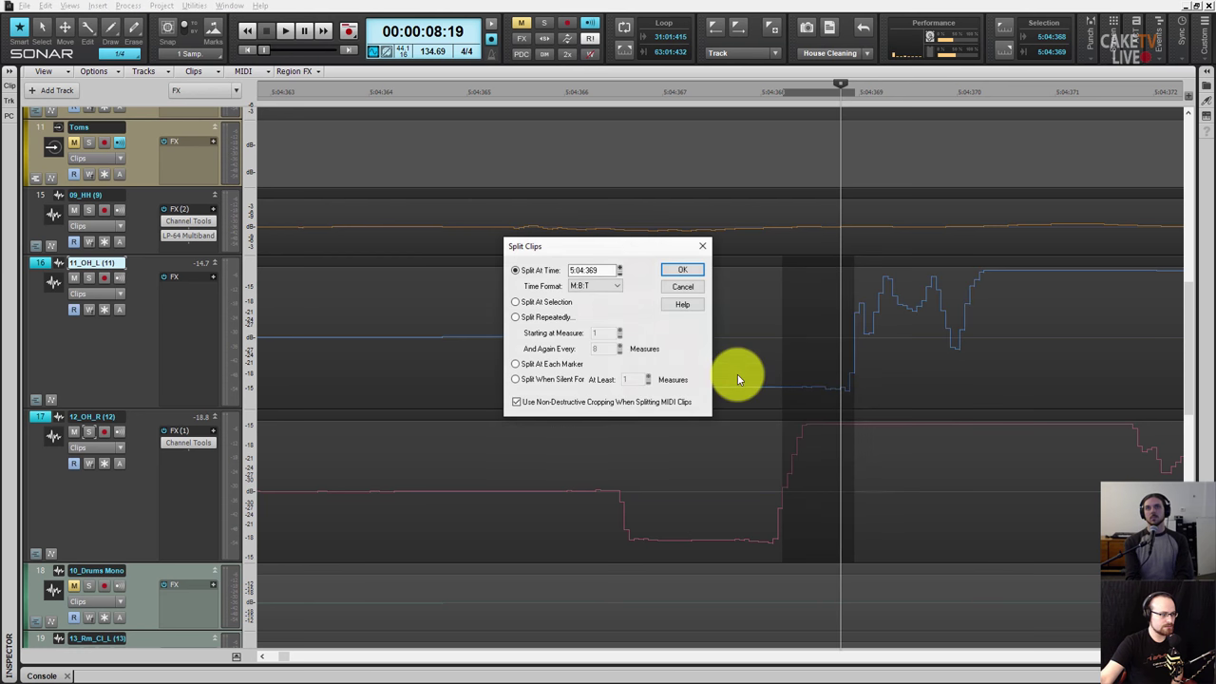
left_click(683, 271)
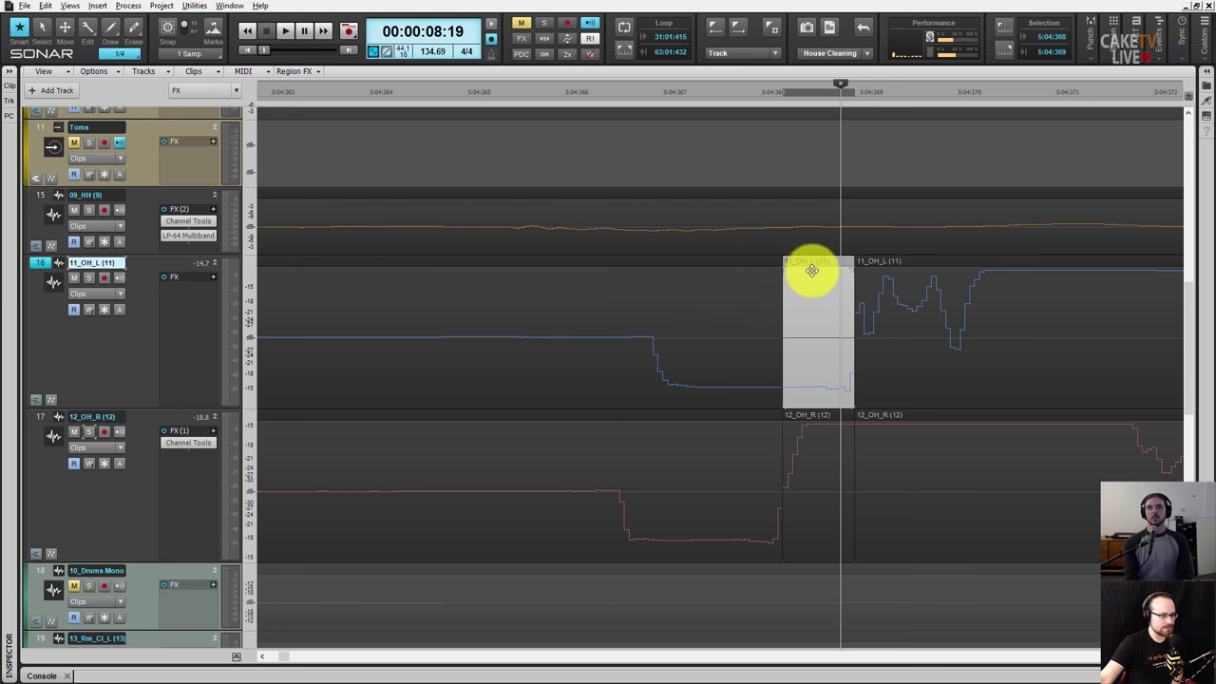
- Show the middle clip's Inspector properties with Time Format set to Samples
key("i")
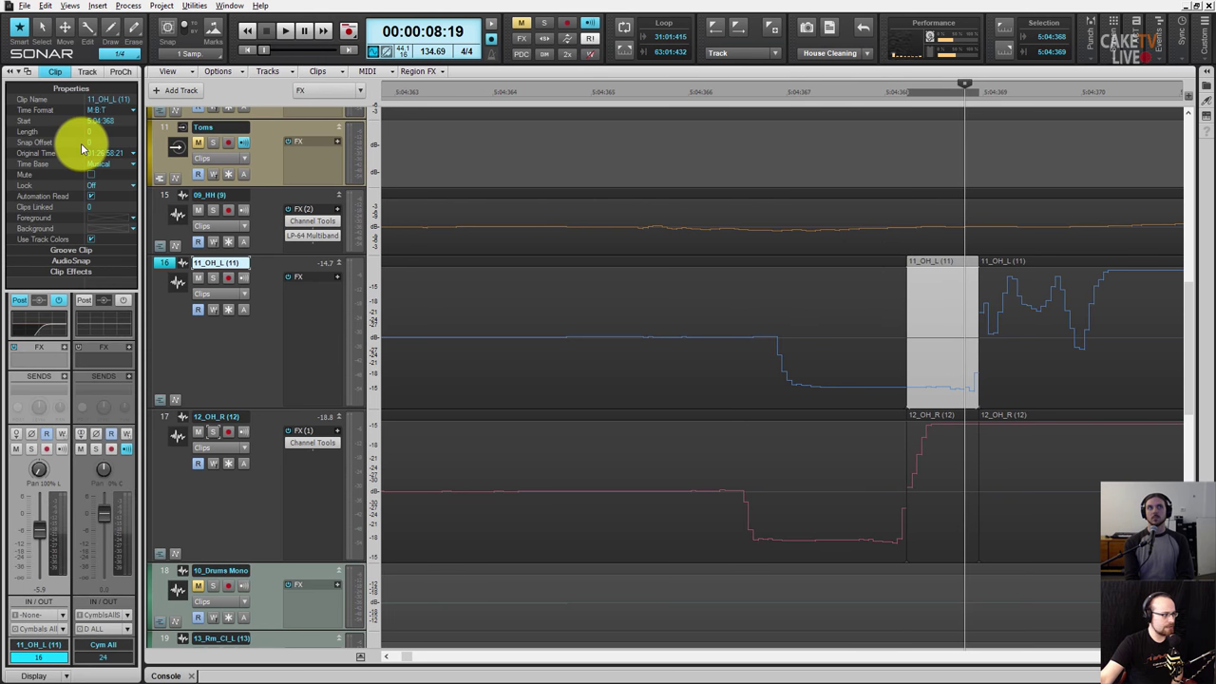
left_click(102, 110)
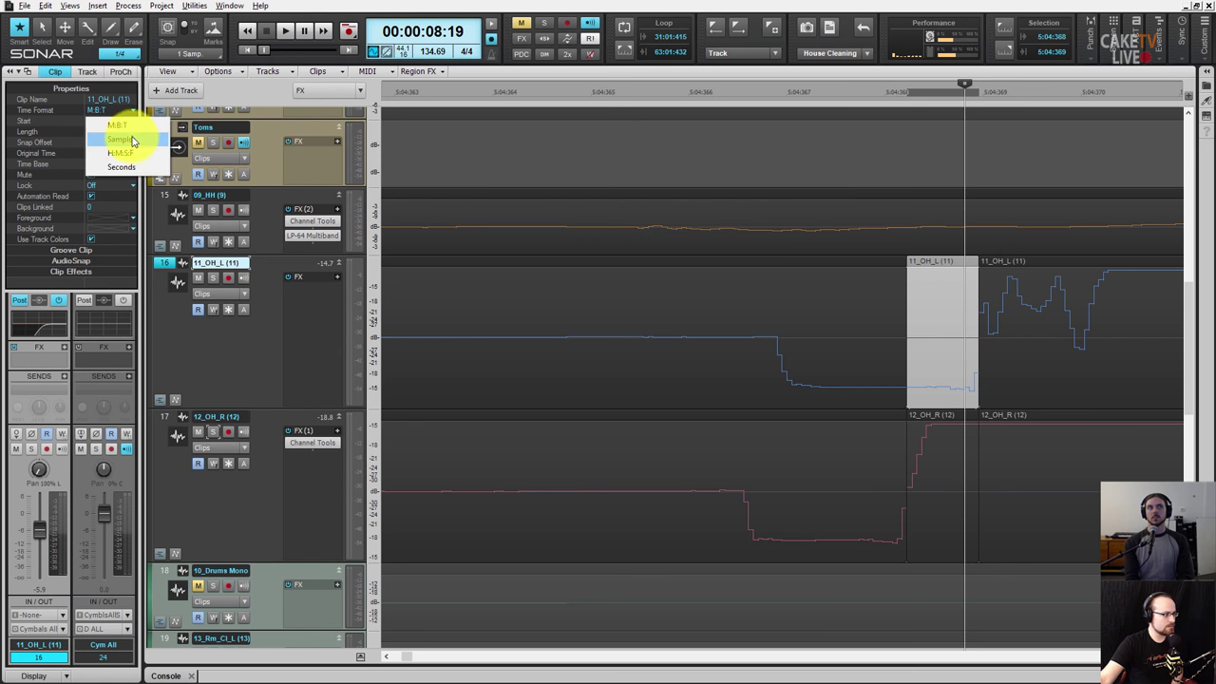
left_click(131, 142)
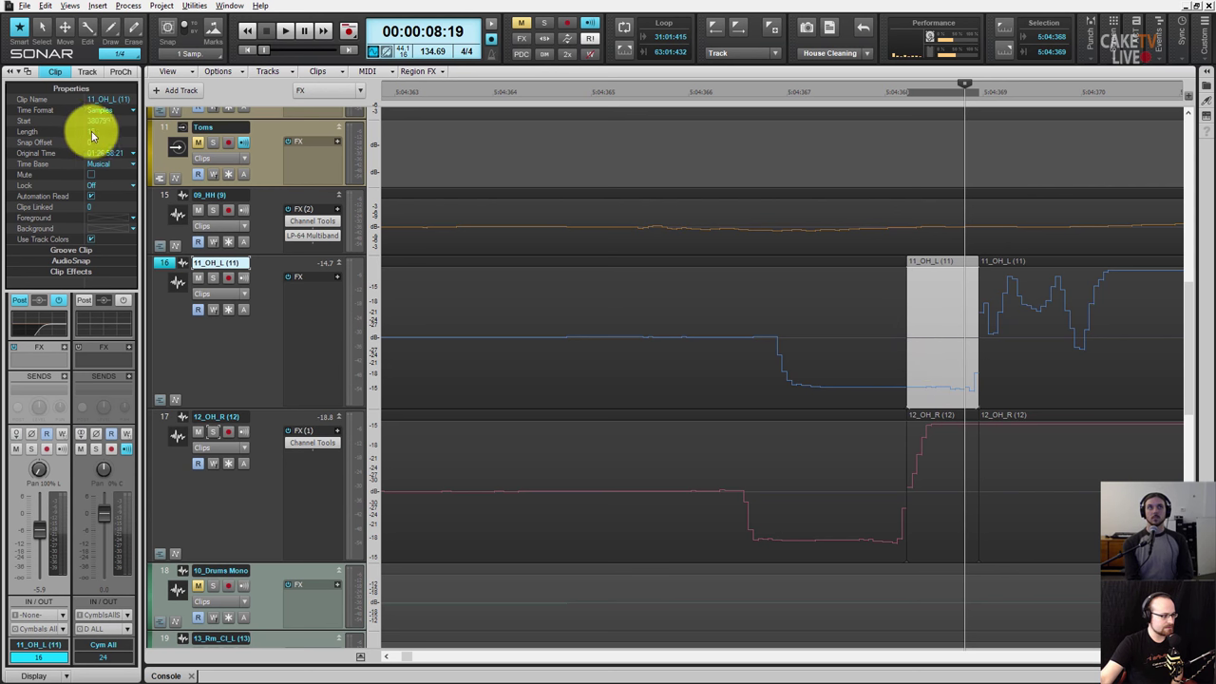
- Set 12_OH_R's Channel Tools Delay L to 15 samples and close the plugin window
left_click(54, 72)
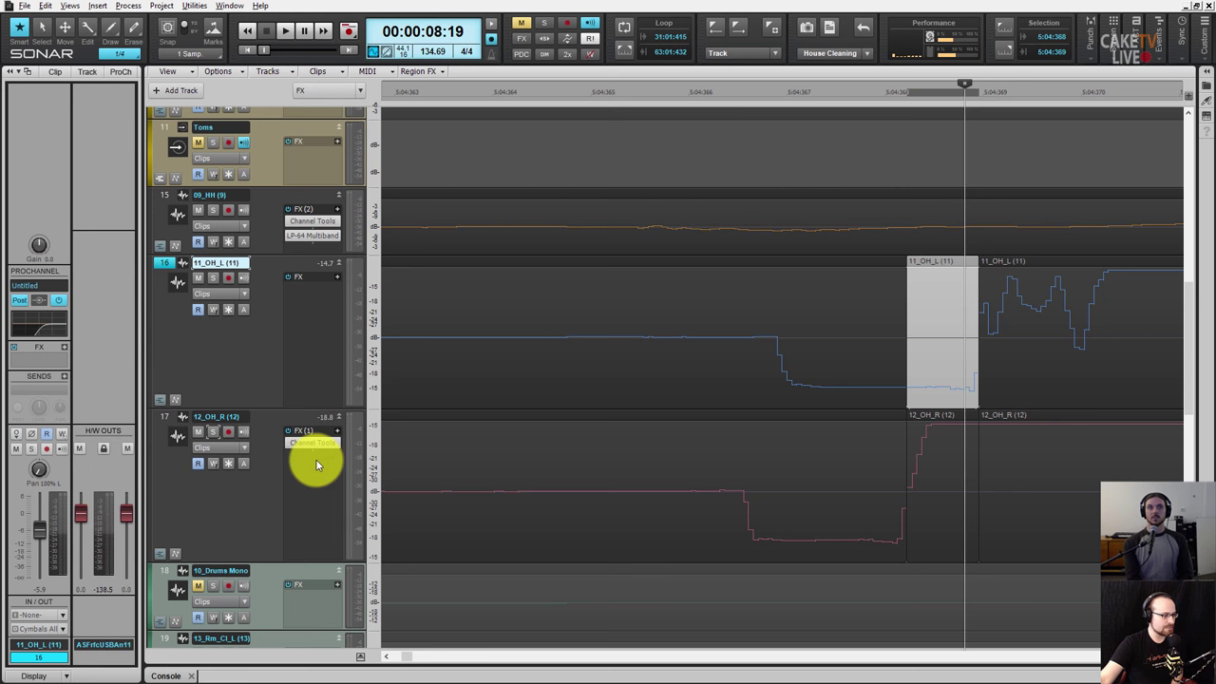
right_click(316, 461)
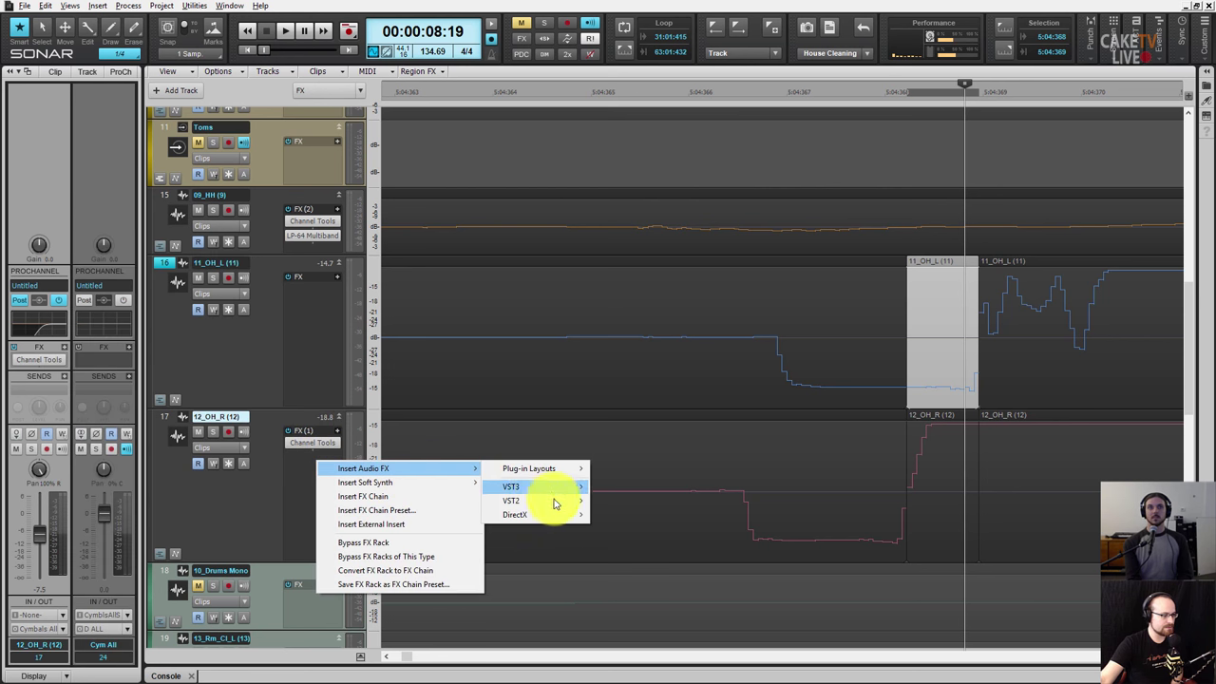
mouse_move(511, 501)
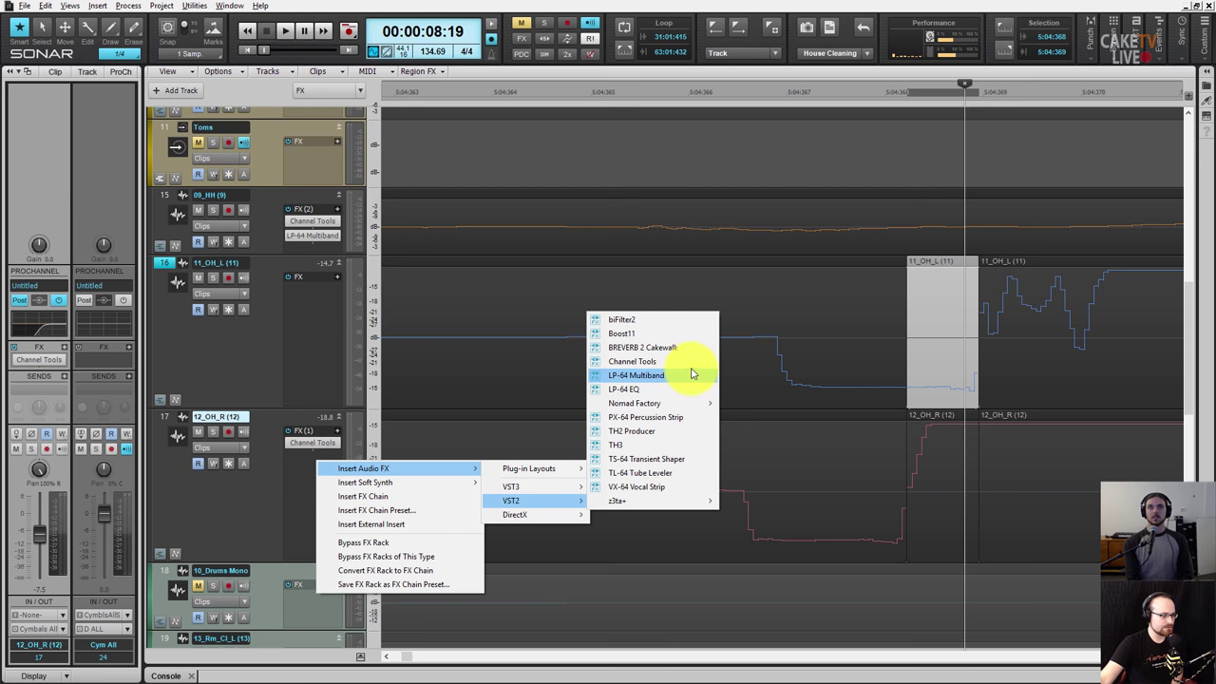
left_click(310, 463)
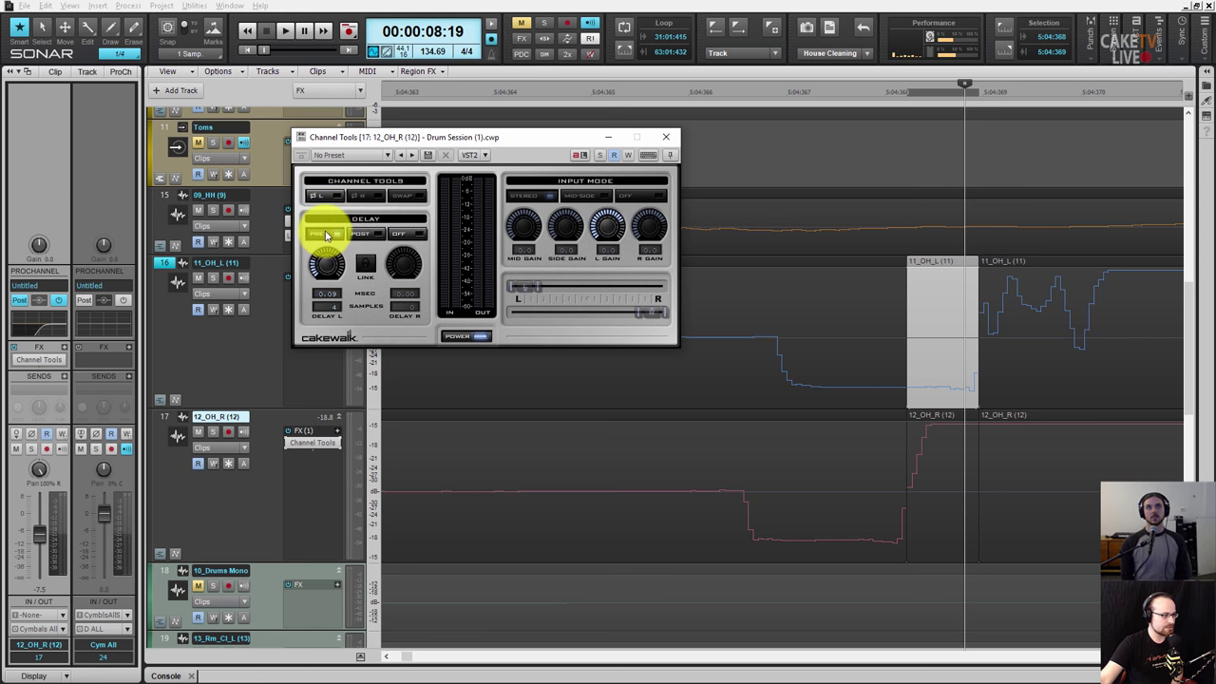
double_click(328, 305)
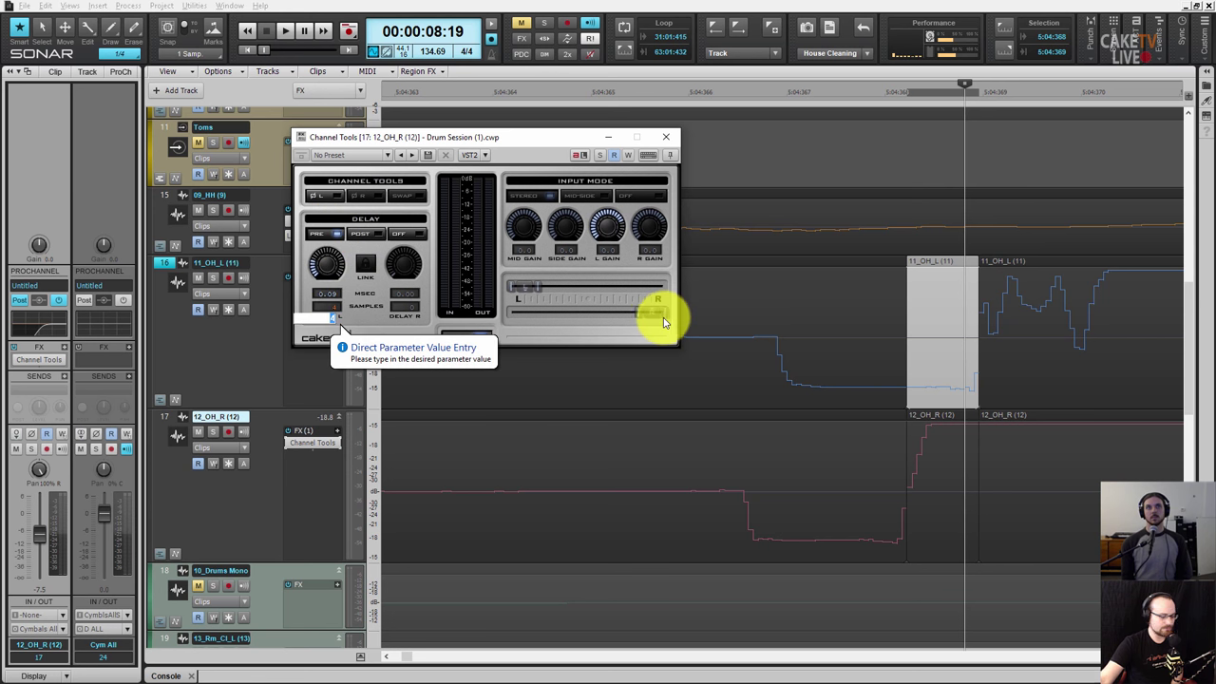
type("15")
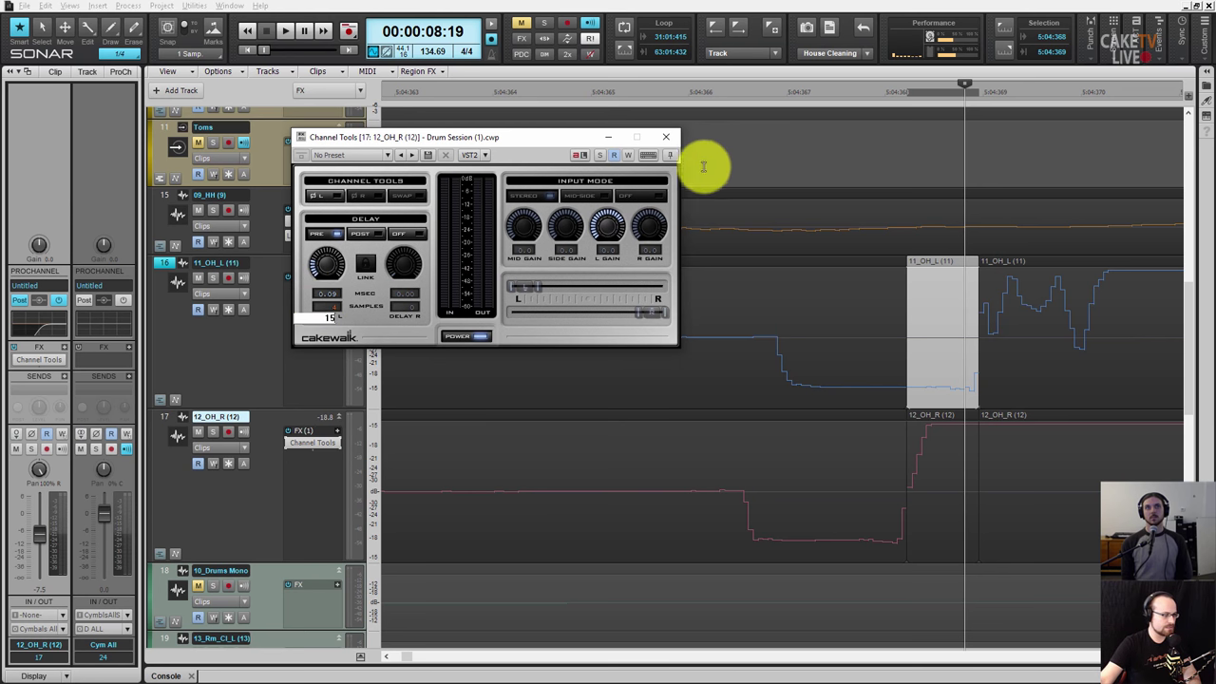
left_click(666, 138)
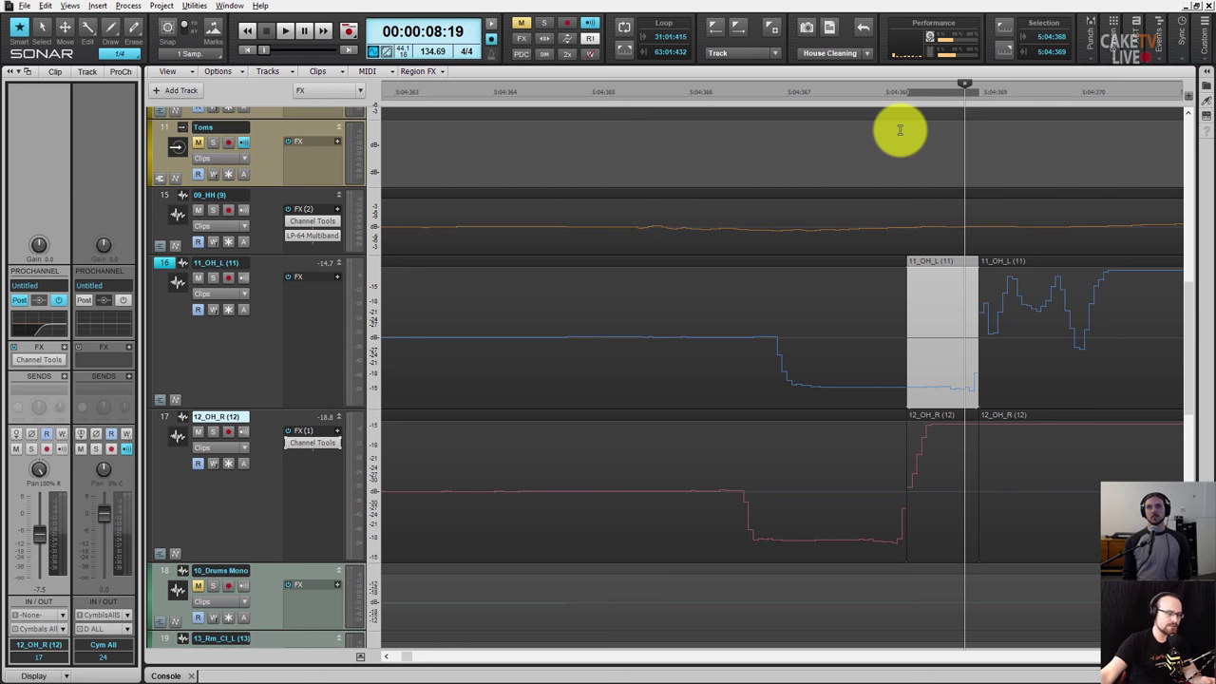
left_click(1106, 408)
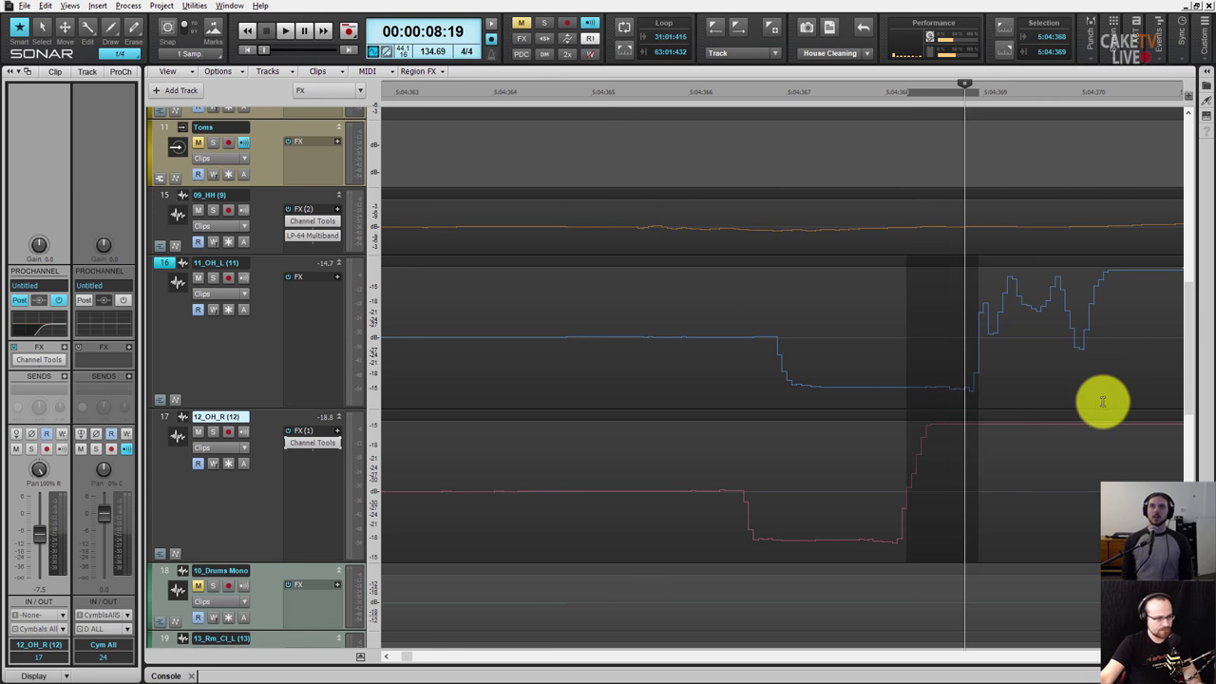
left_click(174, 424)
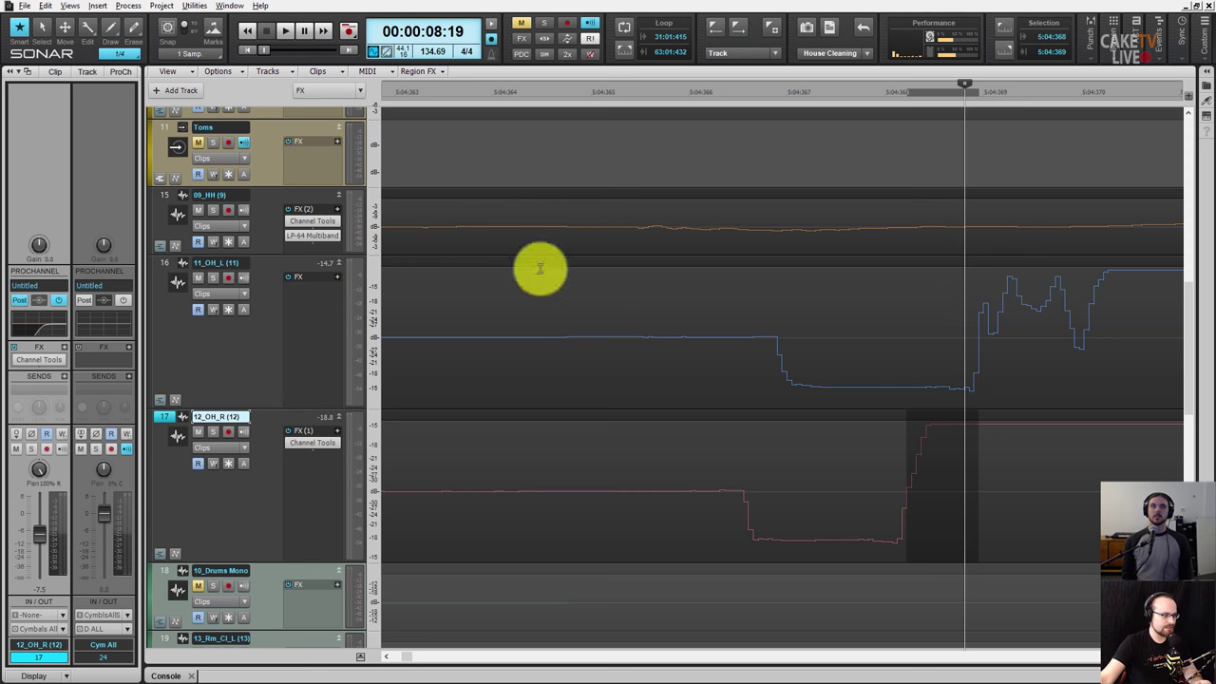
left_click_drag(282, 207, 352, 253)
scroll(378, 279, "up", 2)
scroll(374, 329, "up", 1)
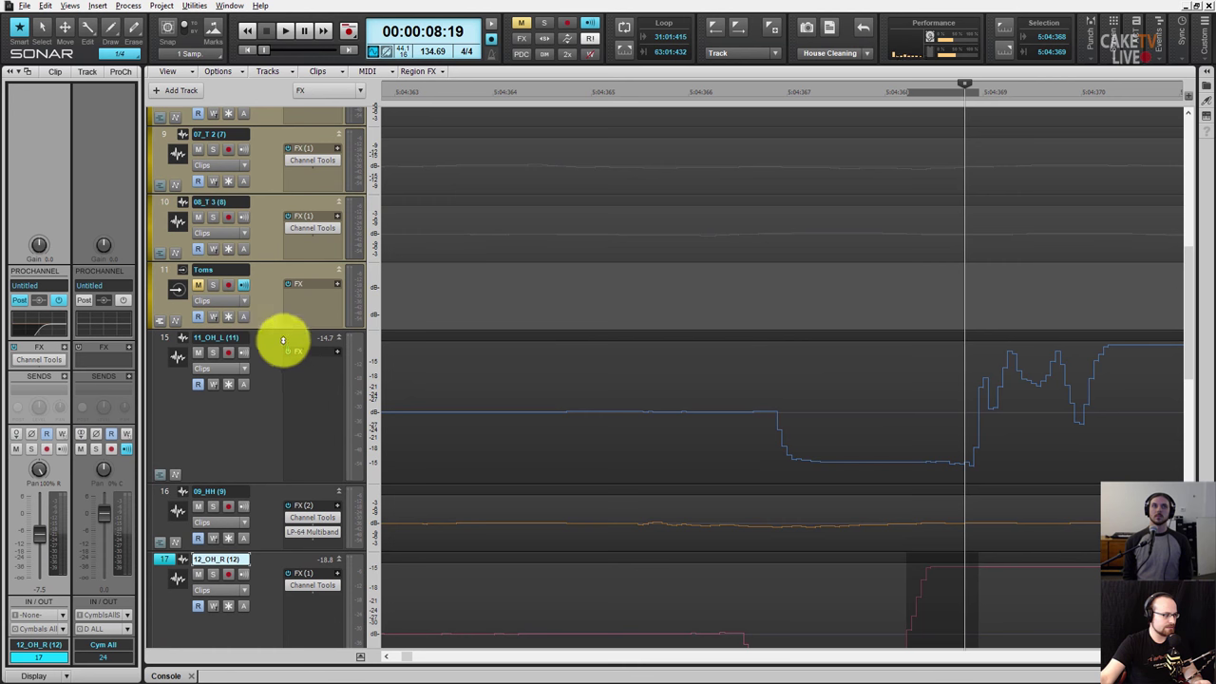
scroll(385, 320, "up", 4)
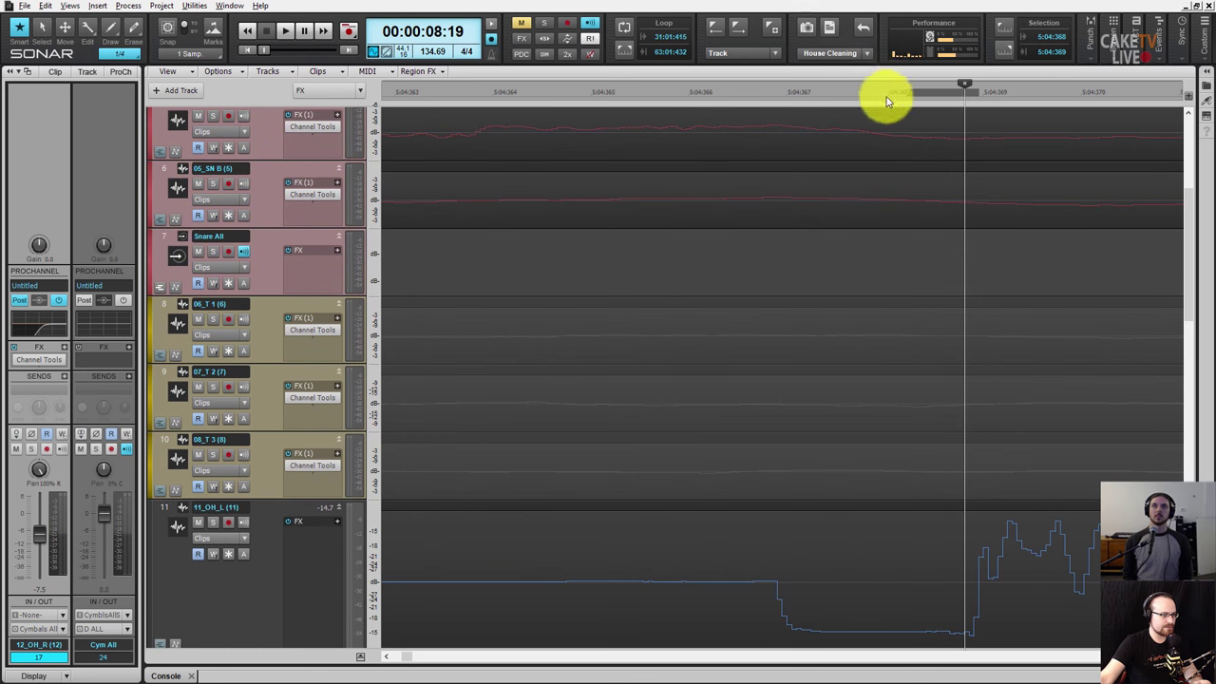
mouse_move(888, 100)
left_mouse_down()
mouse_move(887, 73)
mouse_move(887, 84)
left_mouse_up()
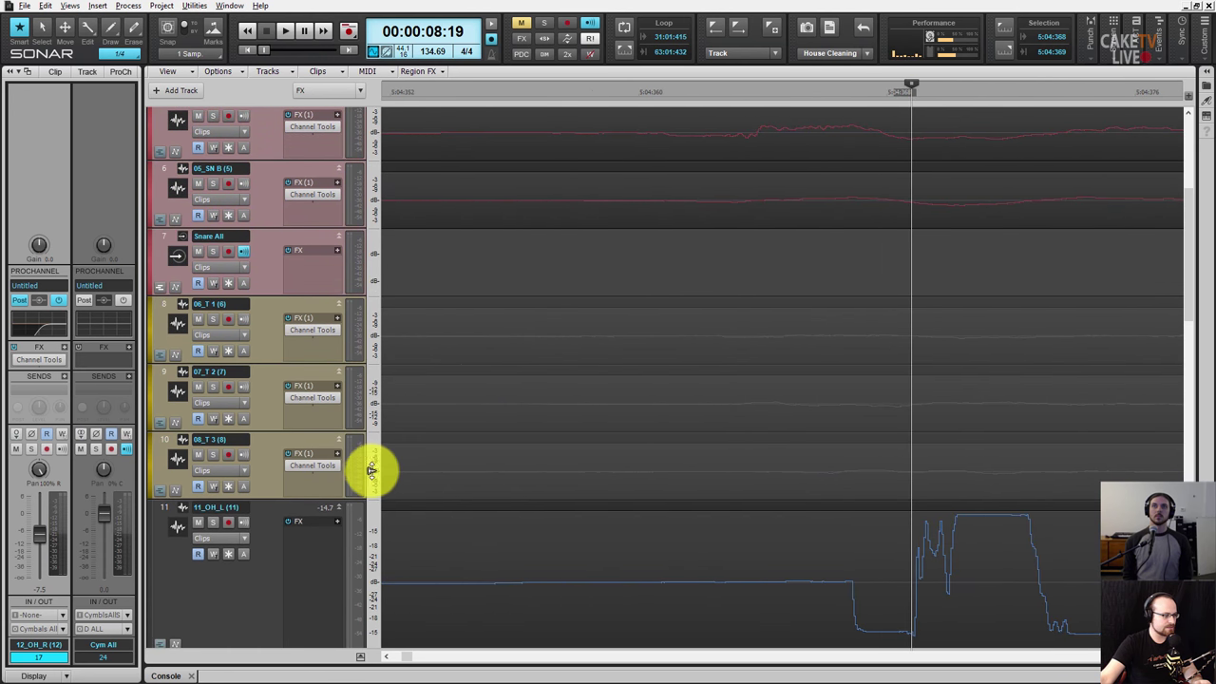
scroll(371, 464, "up", 2)
scroll(374, 399, "up", 3)
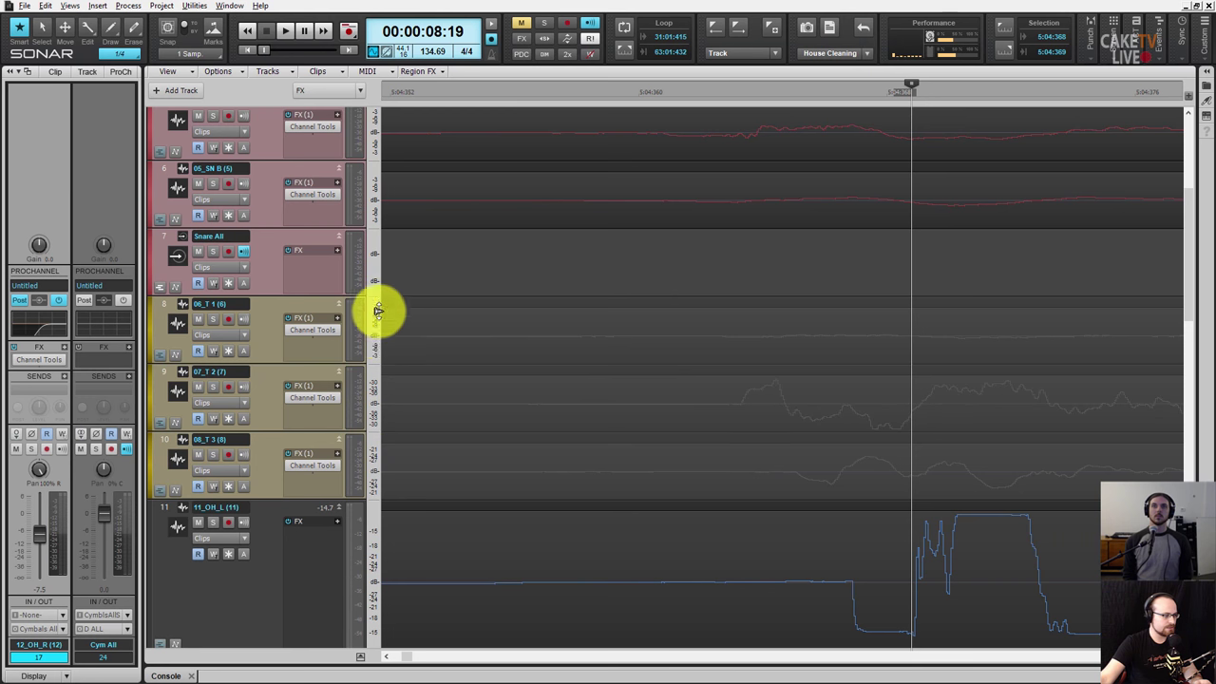
mouse_move(732, 82)
left_mouse_down()
mouse_move(710, 92)
mouse_move(760, 133)
left_mouse_up()
key("space")
key("space")
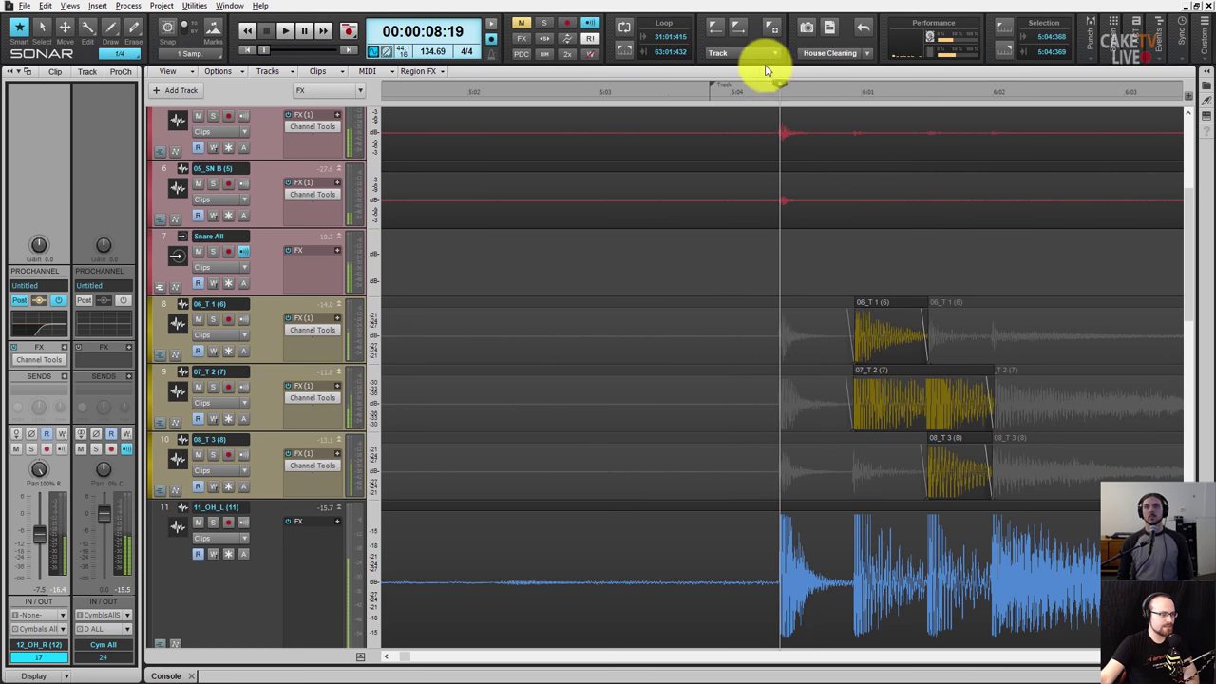
mouse_move(775, 86)
left_mouse_down()
mouse_move(1039, 85)
mouse_move(846, 327)
left_mouse_up()
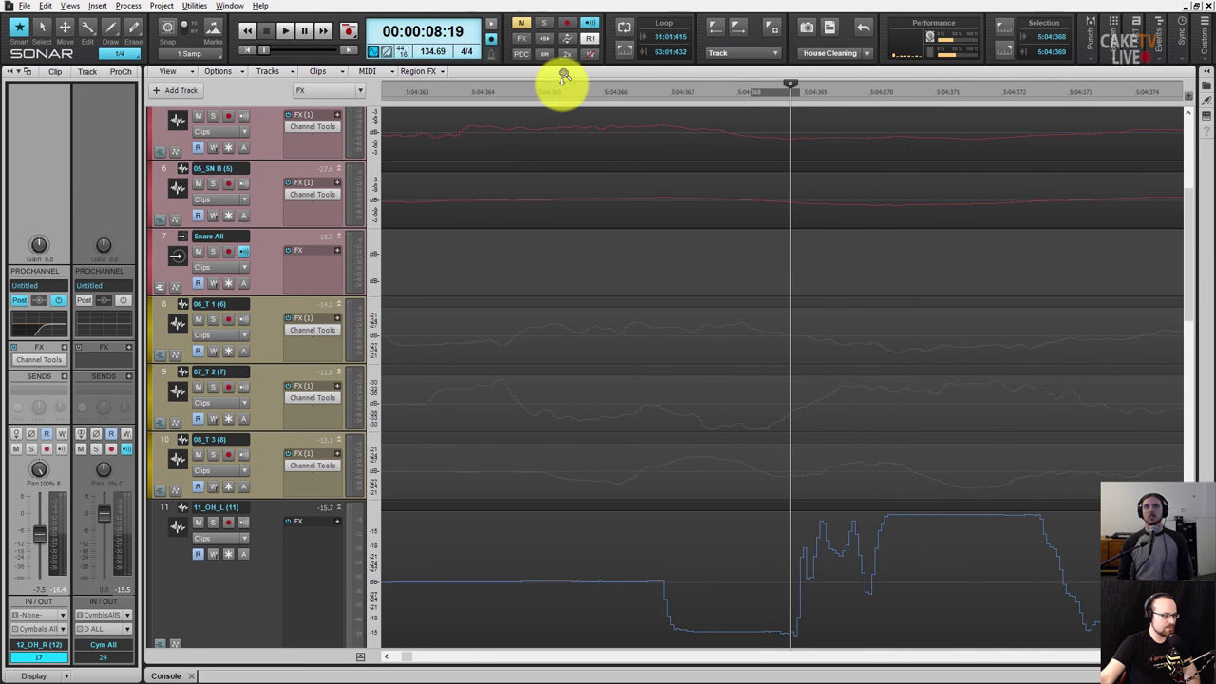
- Zoom out and review the Channel Tools delay on each of the three tom tracks
left_click_drag(557, 86, 758, 88)
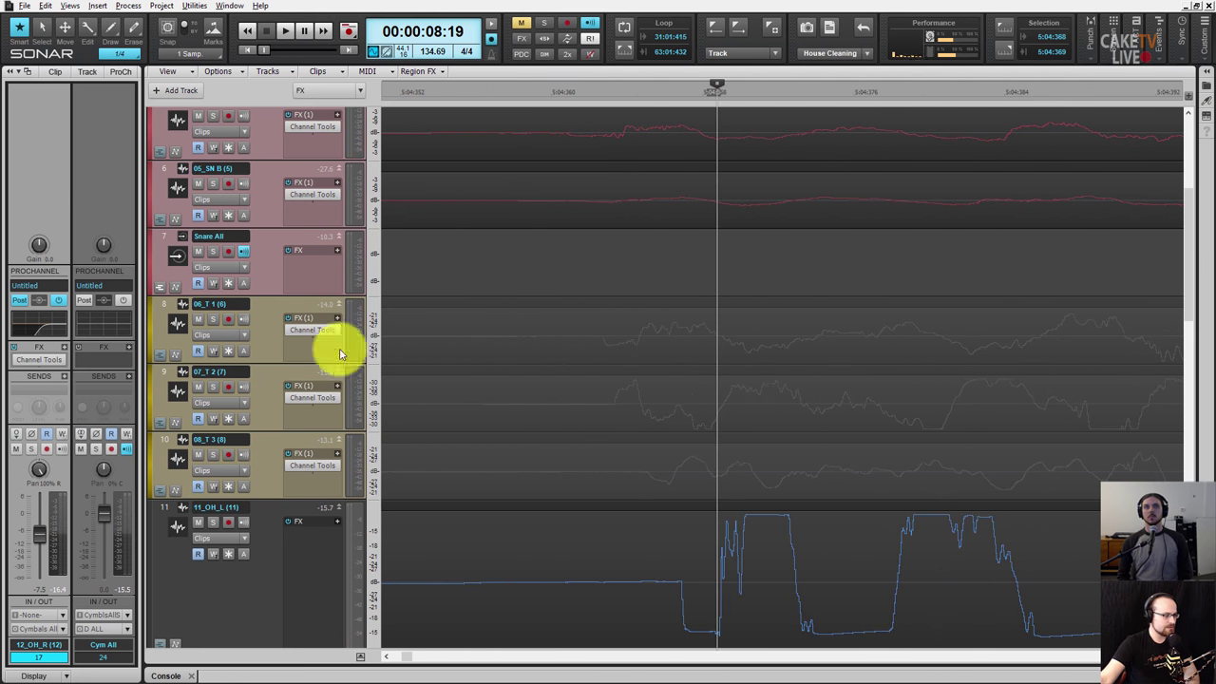
left_click(531, 308)
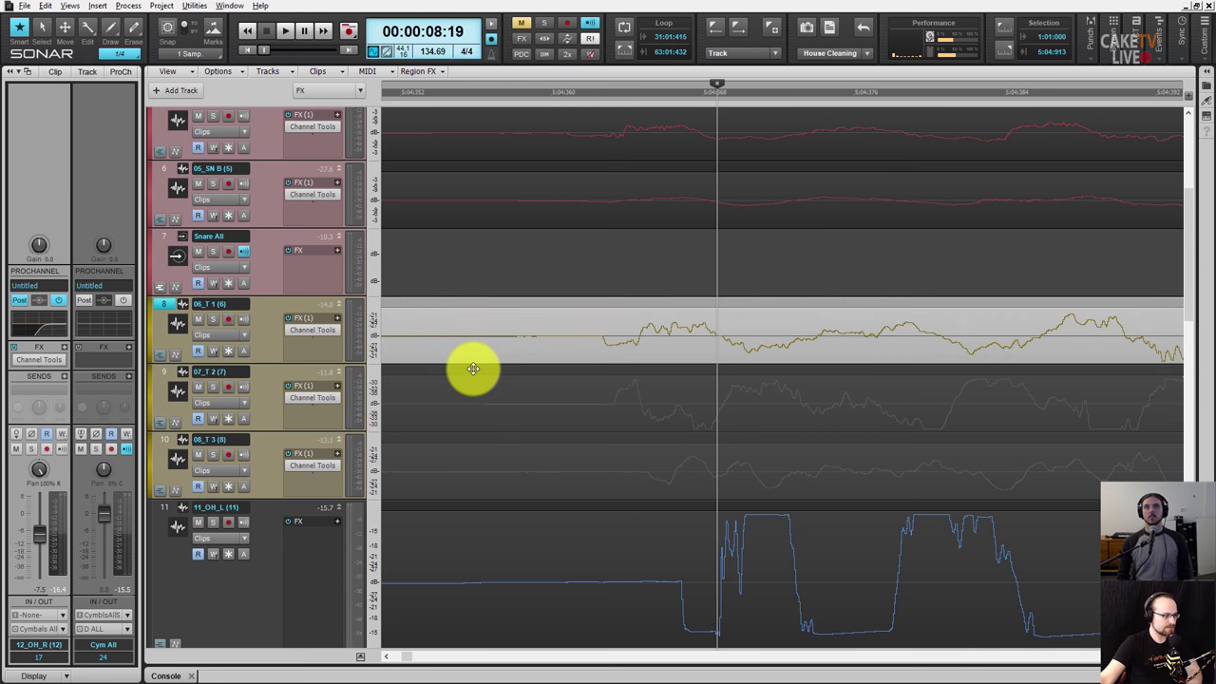
left_click(481, 399)
left_click(487, 434)
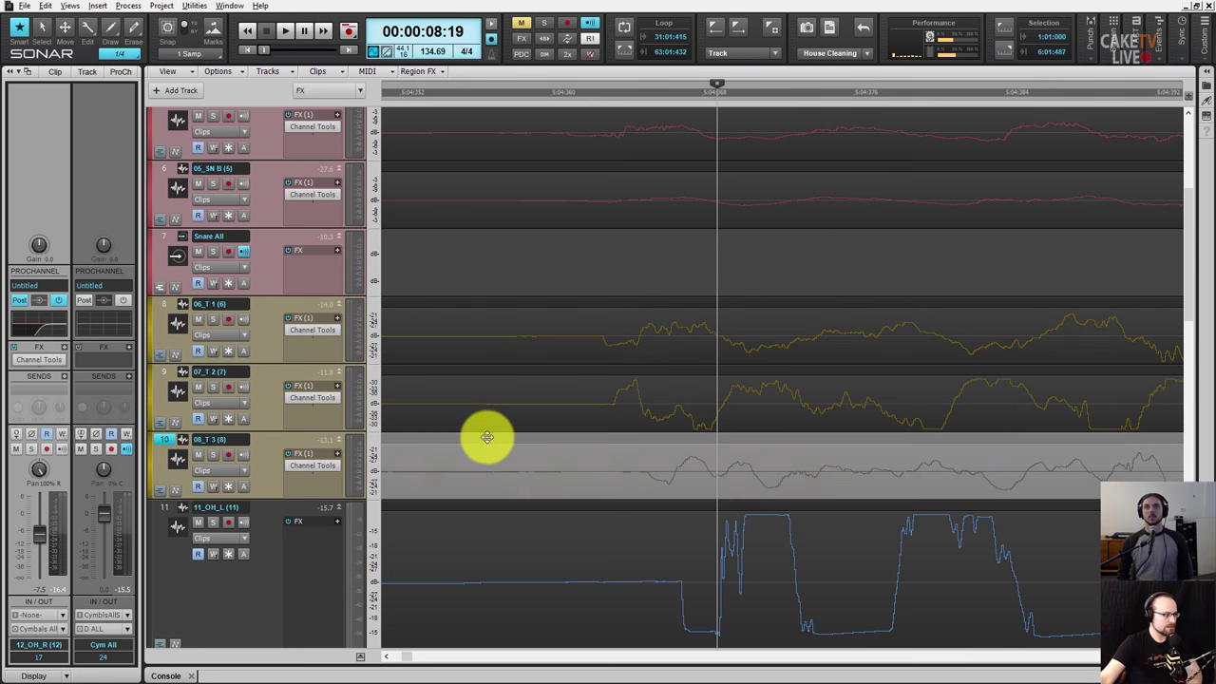
double_click(311, 465)
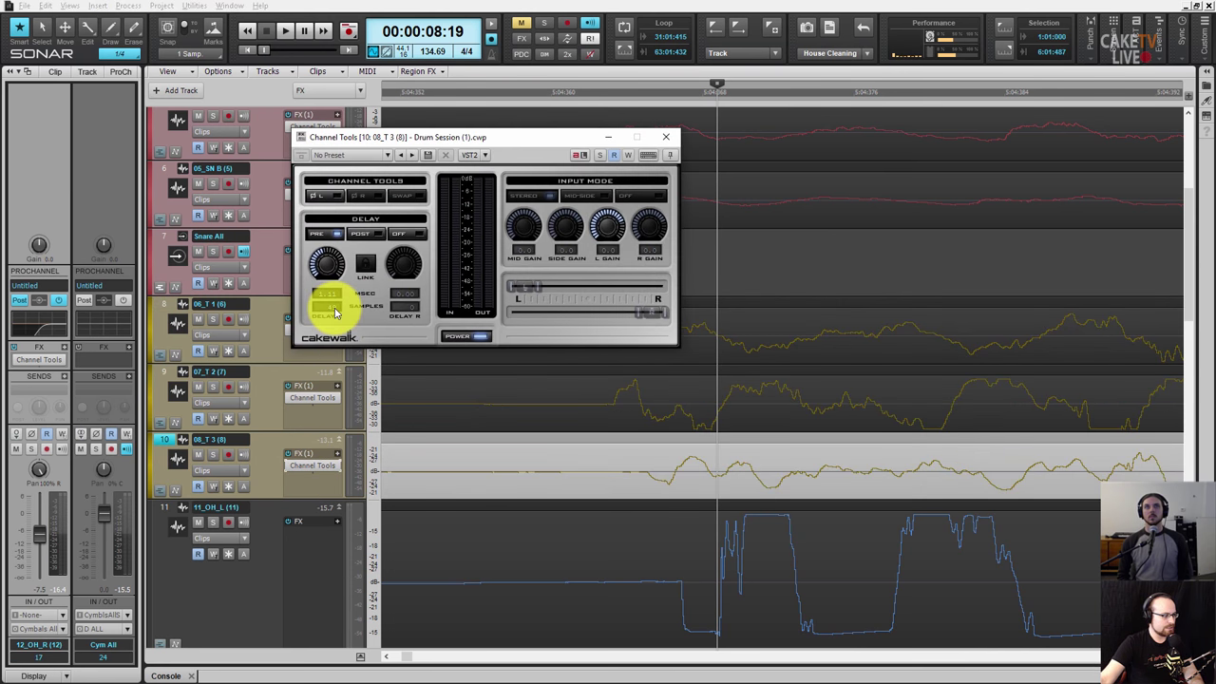
double_click(314, 397)
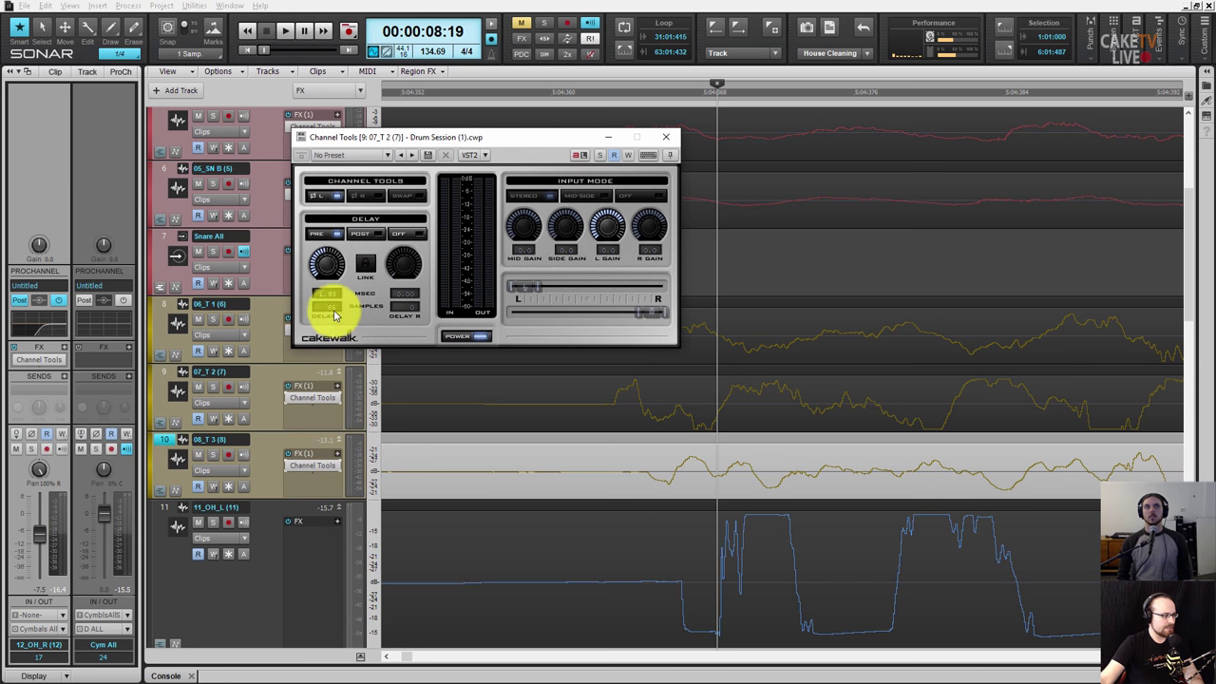
left_click(276, 335)
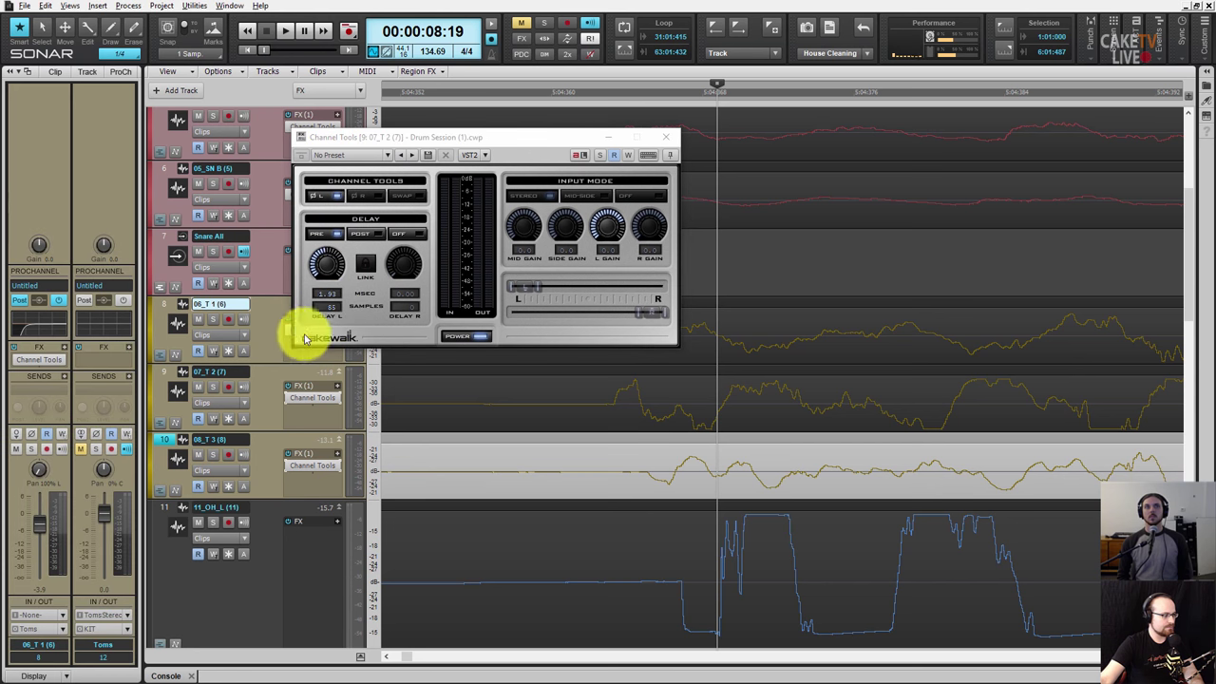
left_click_drag(434, 139, 467, 81)
double_click(314, 330)
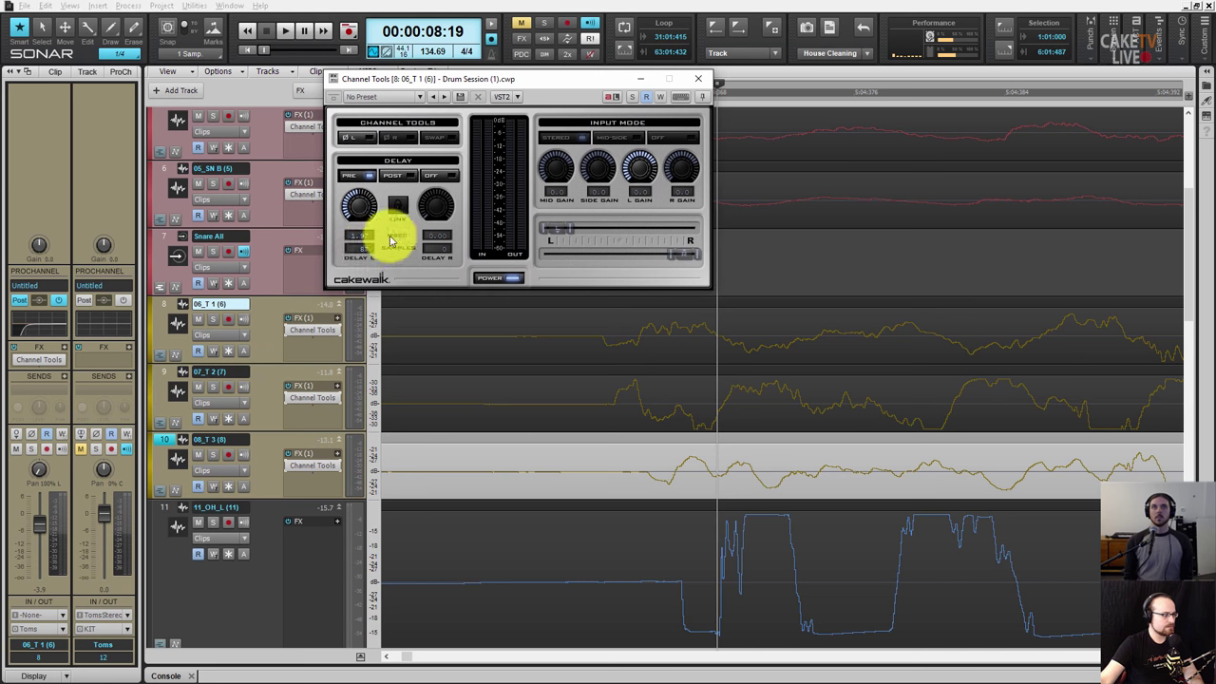
left_click(698, 79)
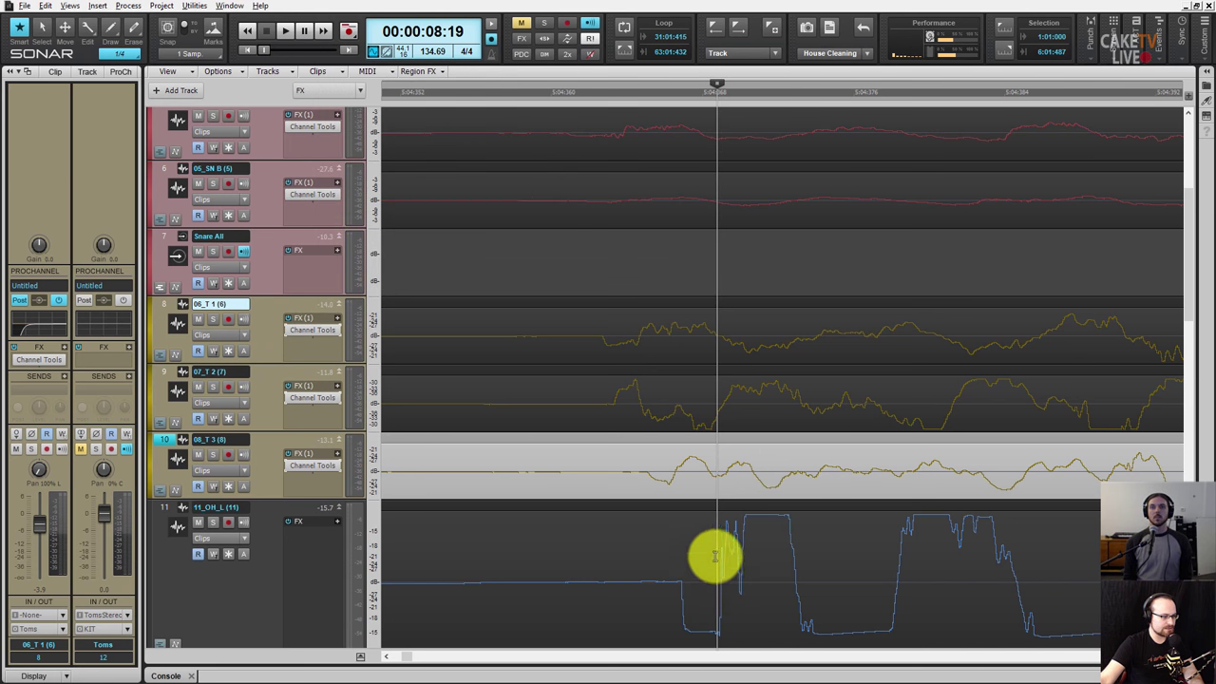
- Mark a short range on the third tom and overhead, then recheck the second tom's delay
left_click_drag(717, 532, 670, 472)
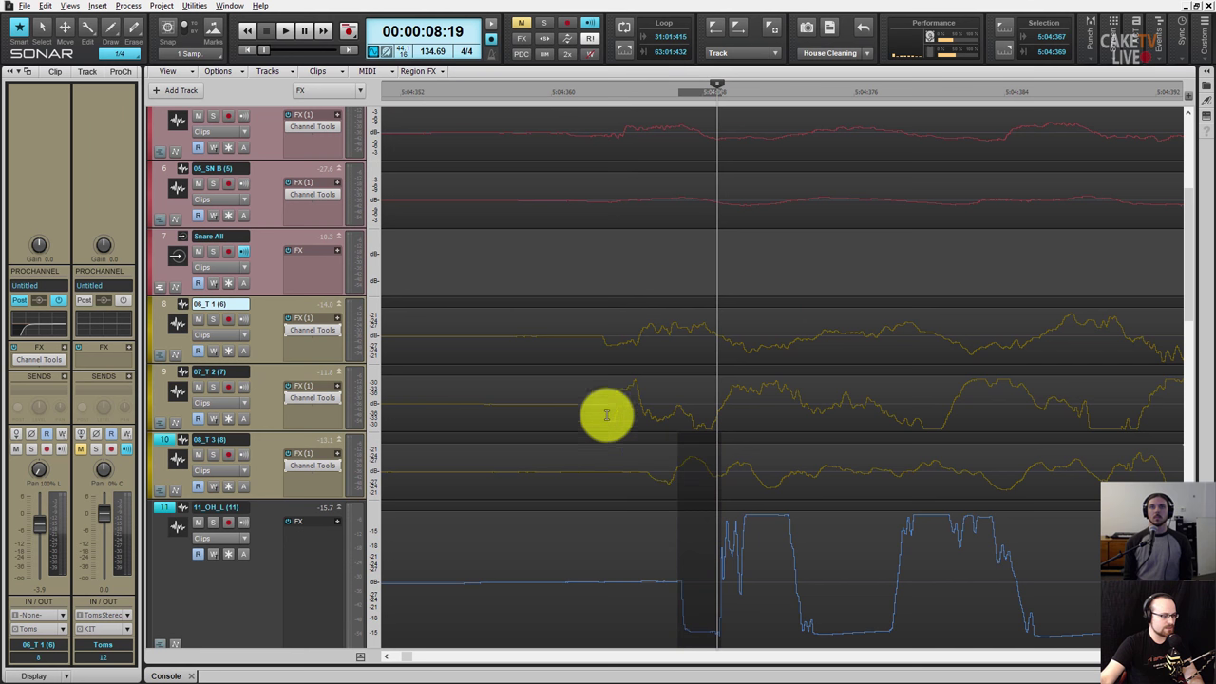
left_click(618, 379)
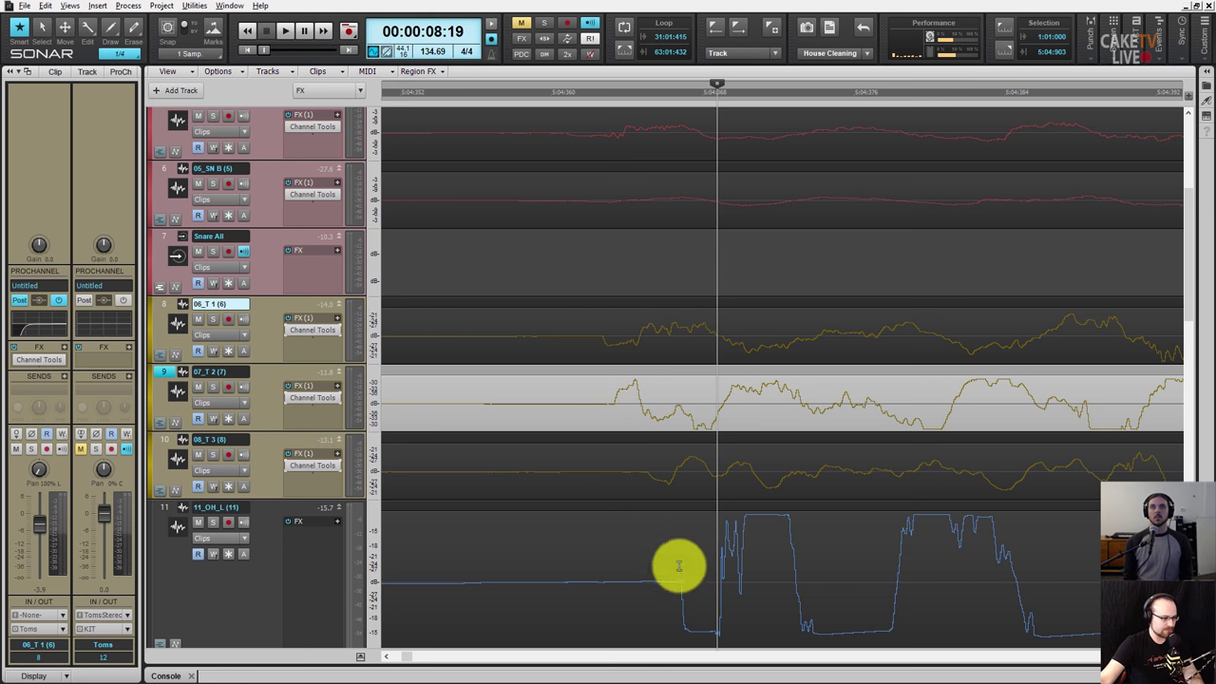
double_click(310, 403)
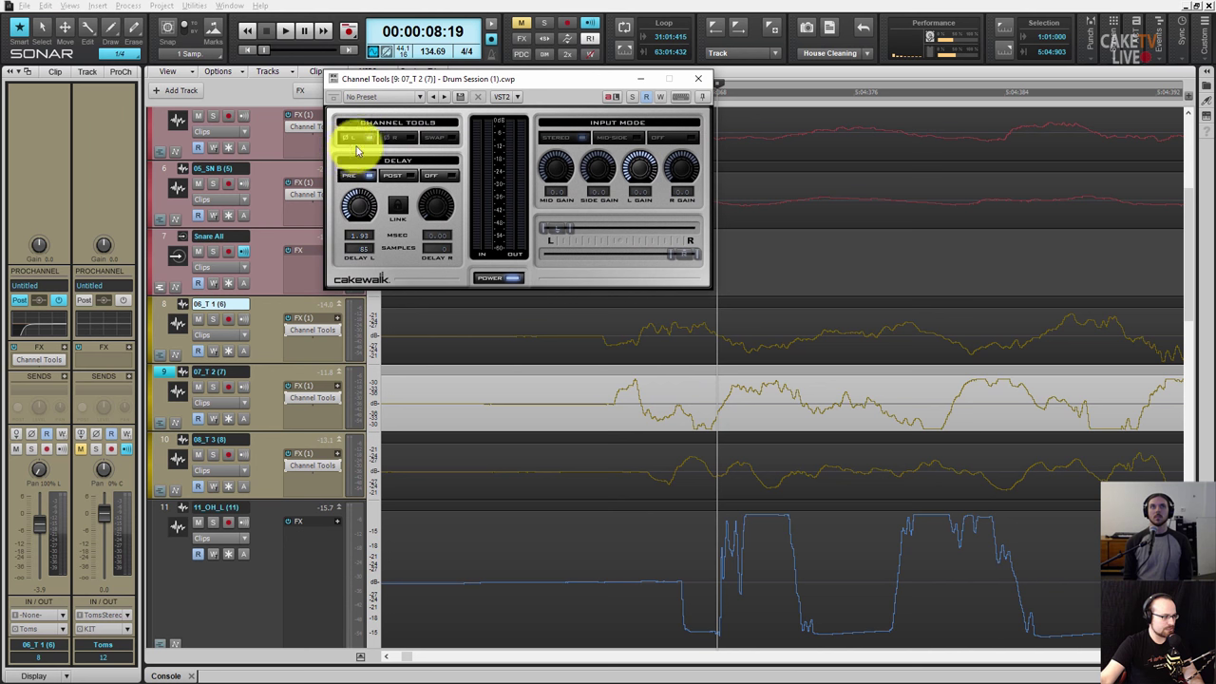
left_click(699, 78)
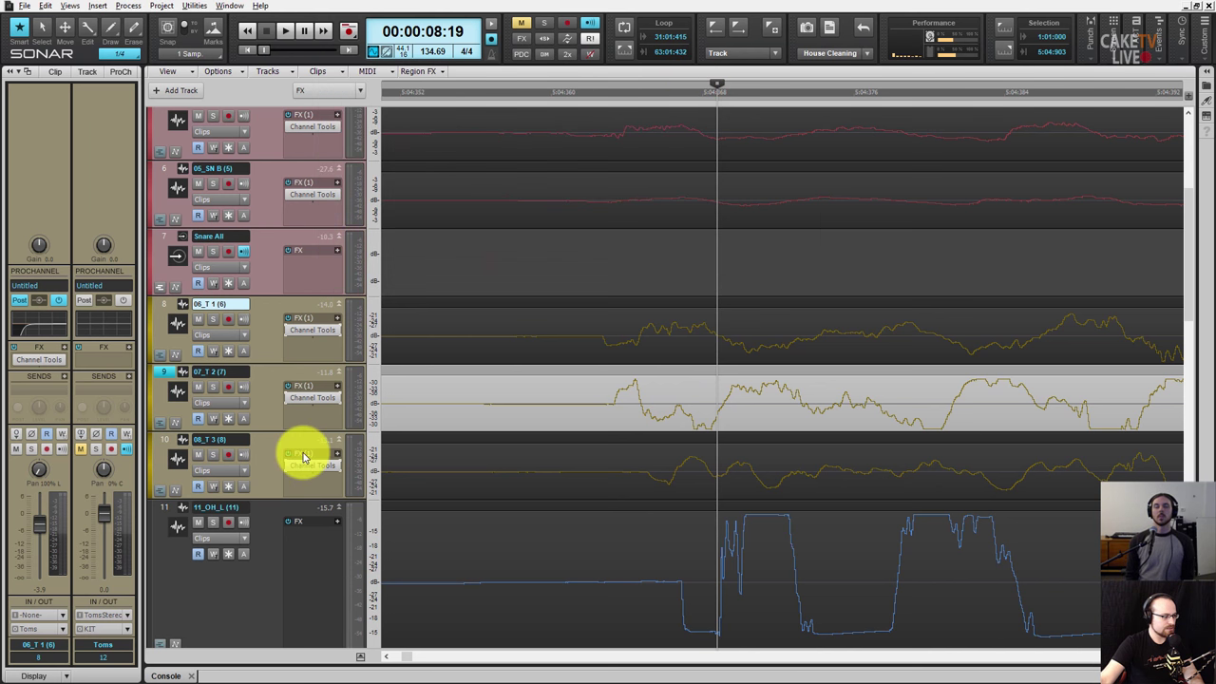
mouse_move(285, 507)
left_mouse_down()
mouse_move(306, 303)
mouse_move(375, 285)
left_mouse_up()
scroll(357, 287, "up", 3)
scroll(342, 295, "down", 3)
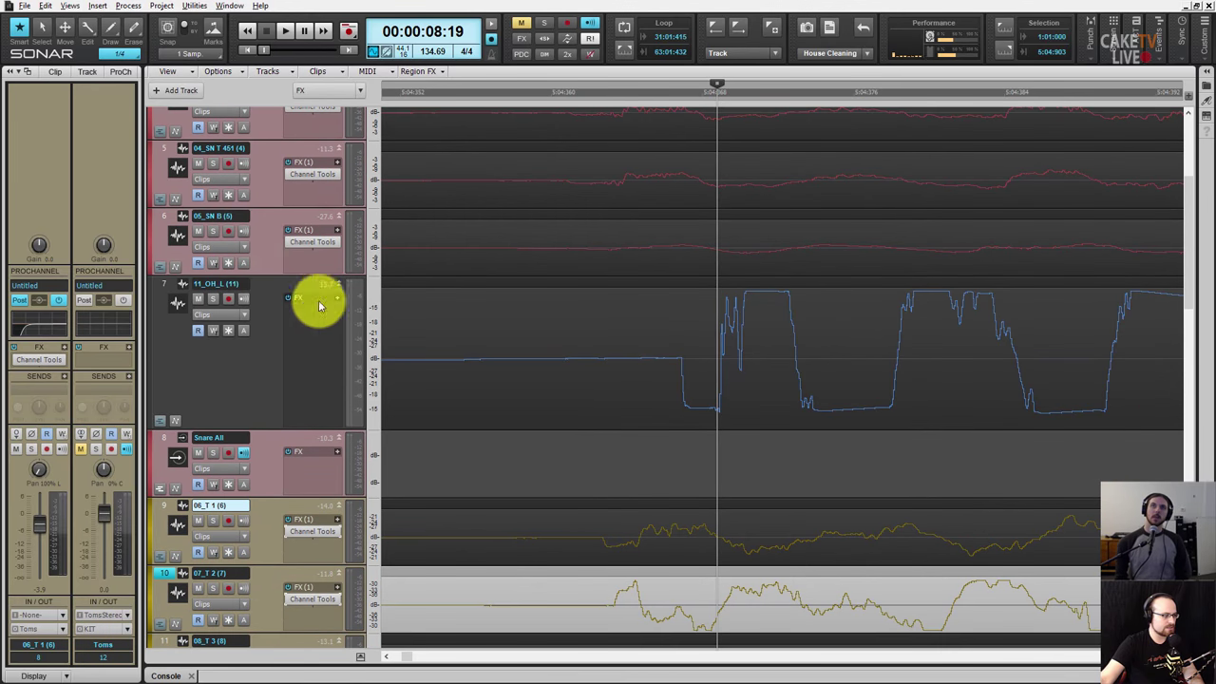
scroll(314, 618, "down", 1)
scroll(331, 646, "down", 8)
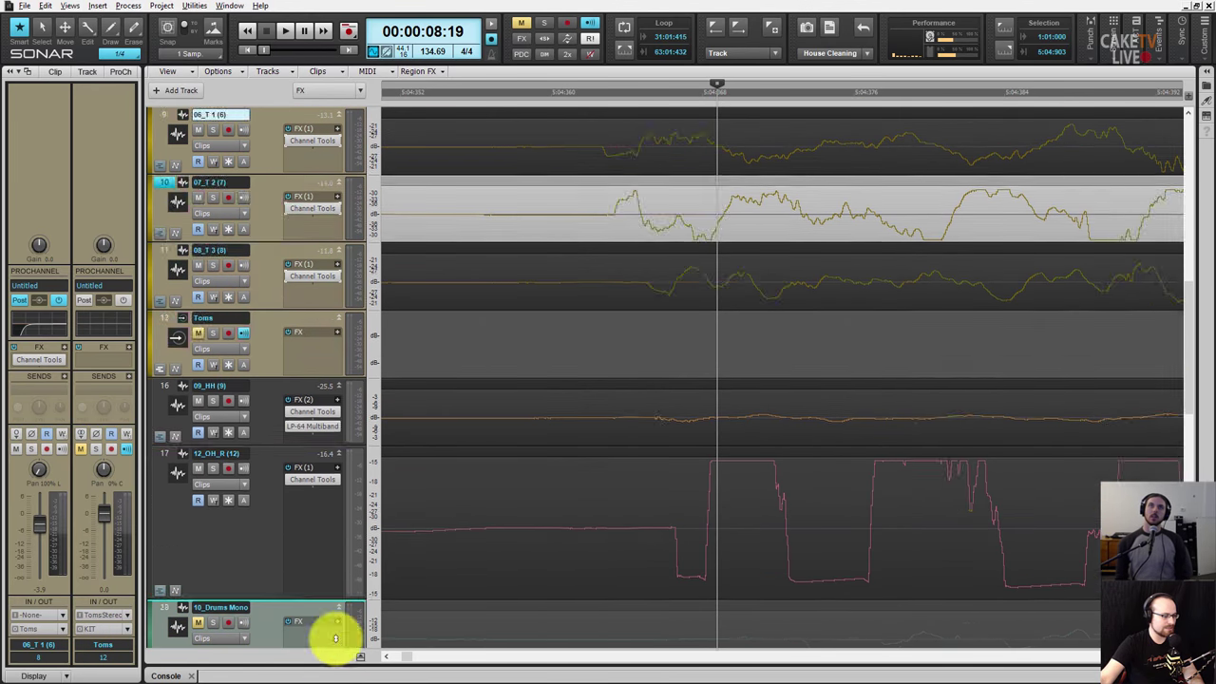
scroll(368, 452, "down", 2)
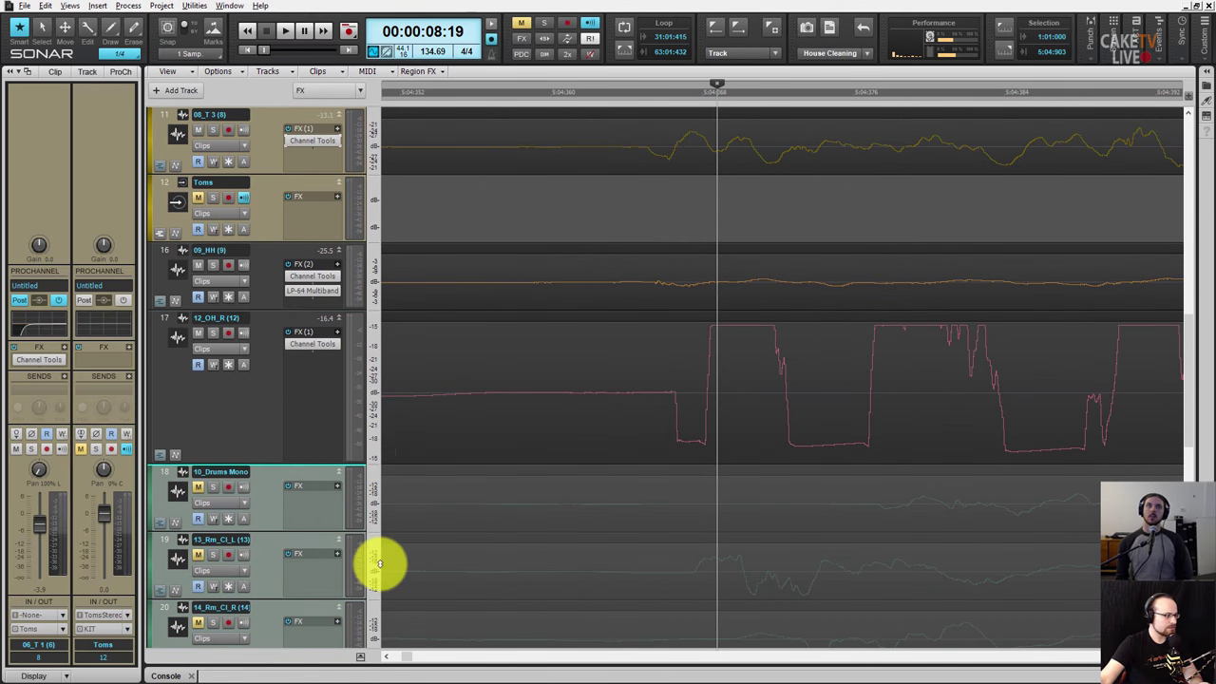
left_click(403, 627)
left_click(383, 453)
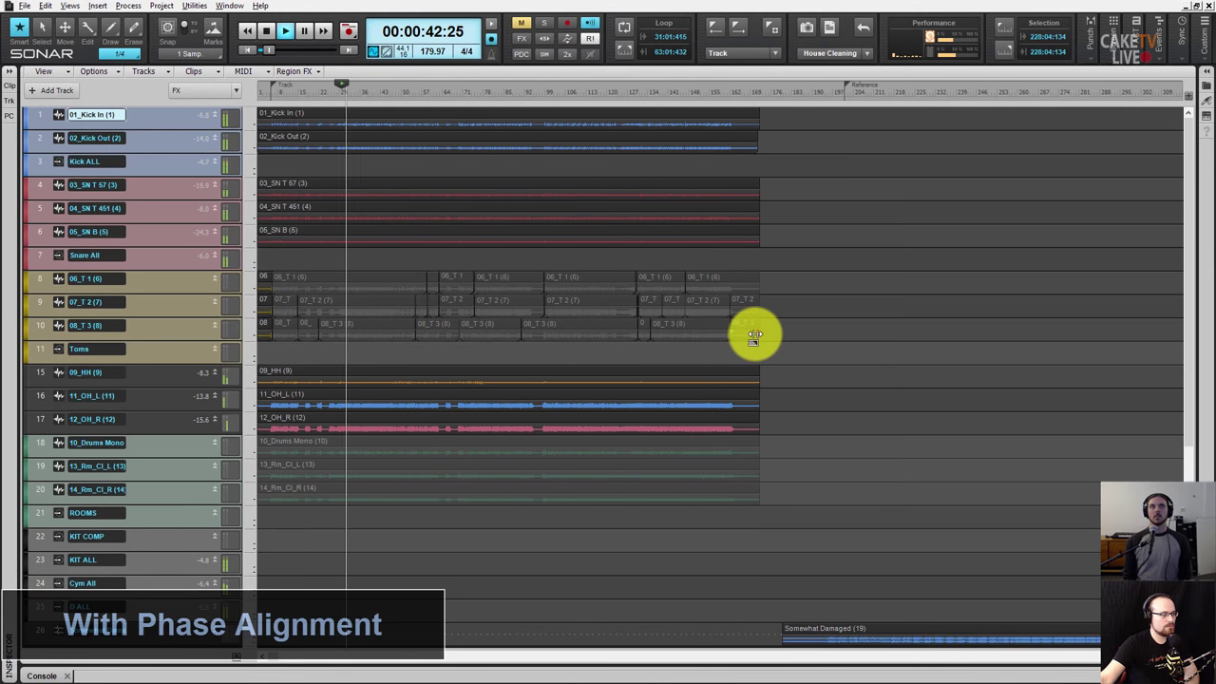
- Play the drums in Console view, toggling all effects off and back on, then stop
key("alt+2")
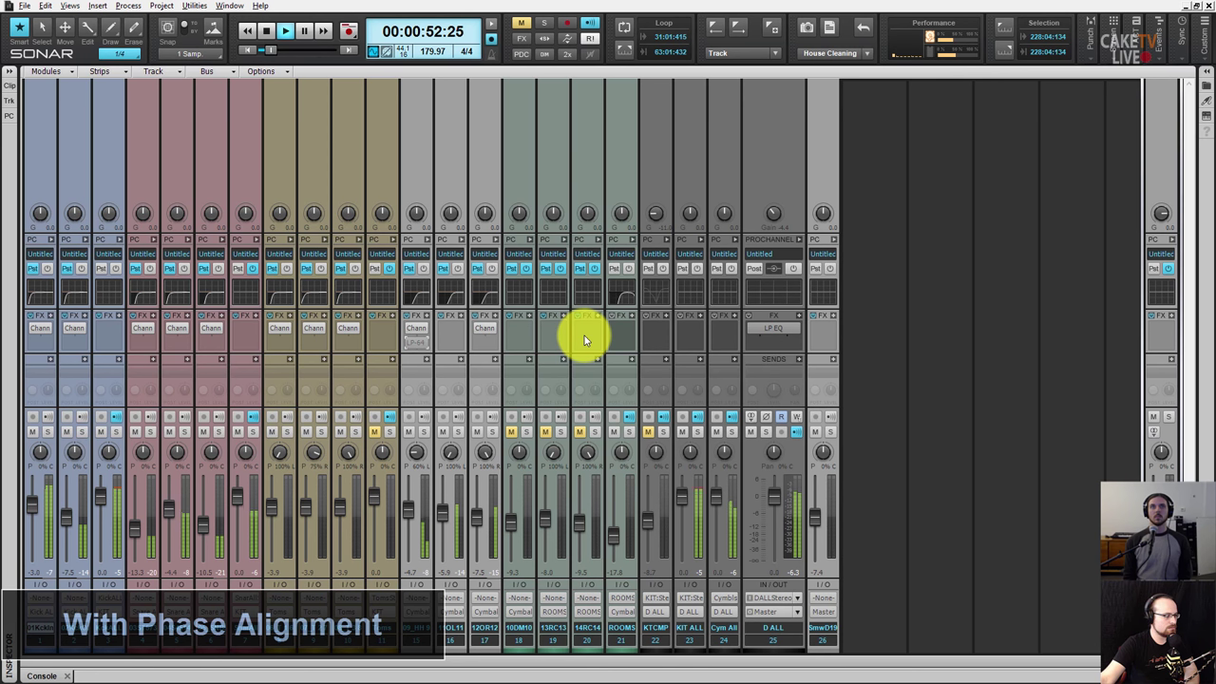
key("e")
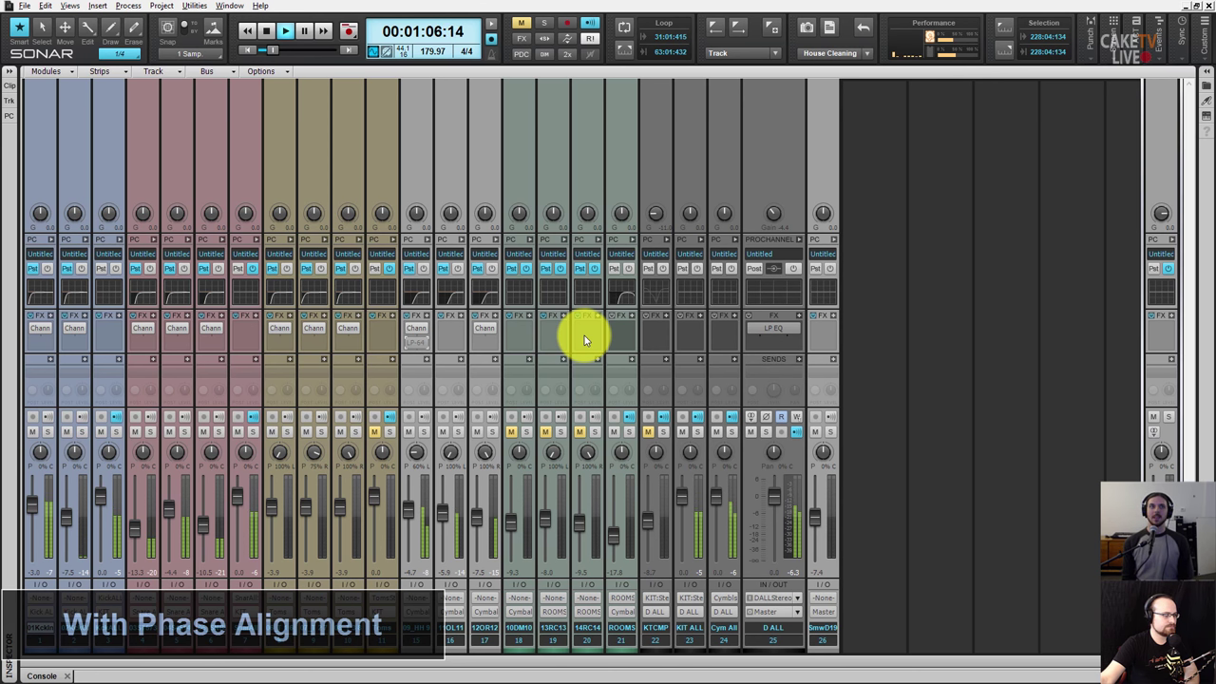
key("e")
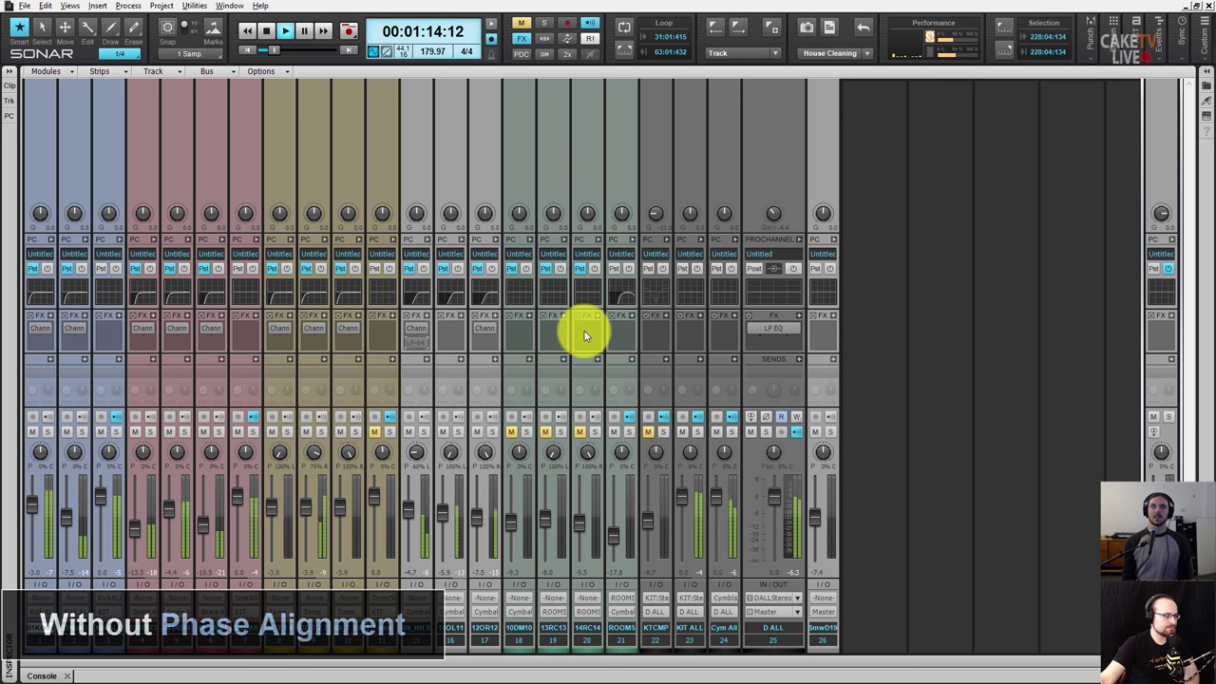
key("e")
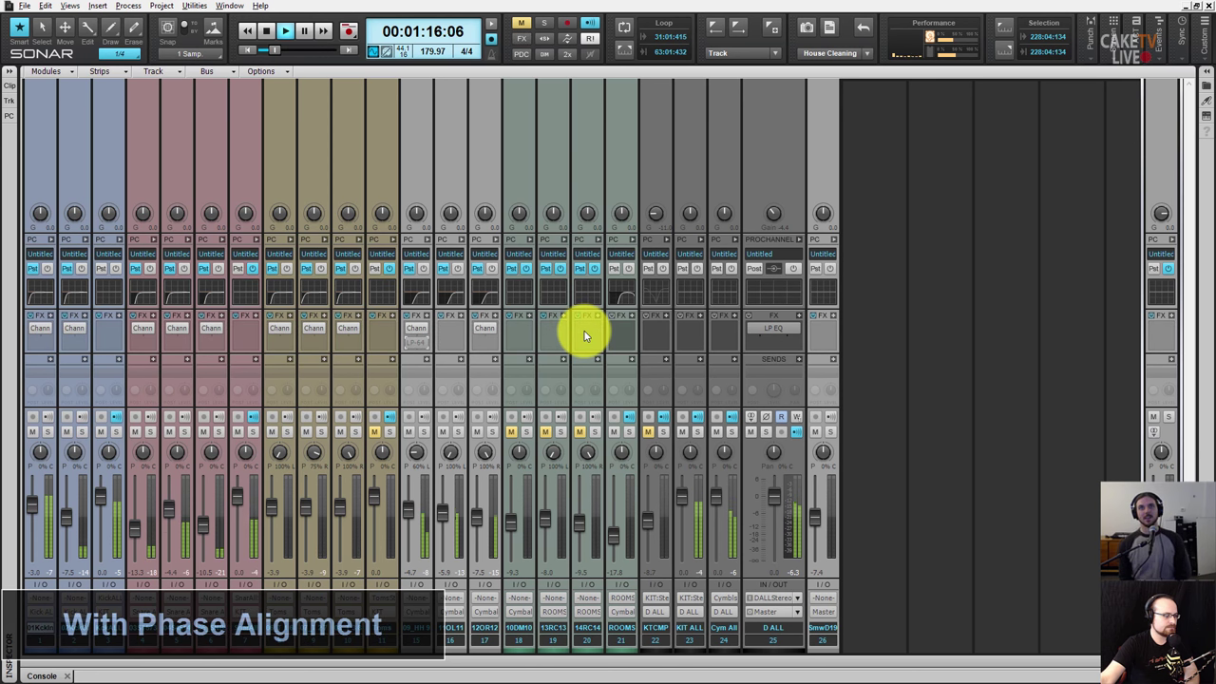
key("space")
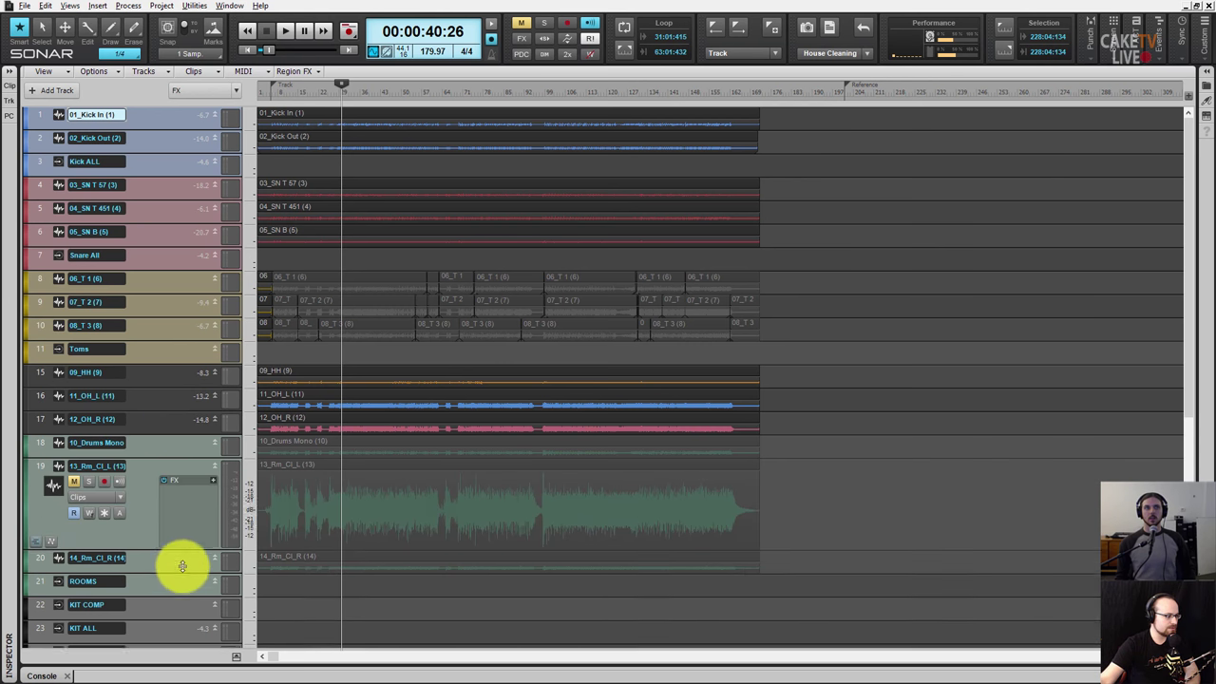
- Enlarge and zoom into 13_Rm_Cl_L to inspect its clip, restore its height, then show the console
left_click_drag(171, 482, 181, 573)
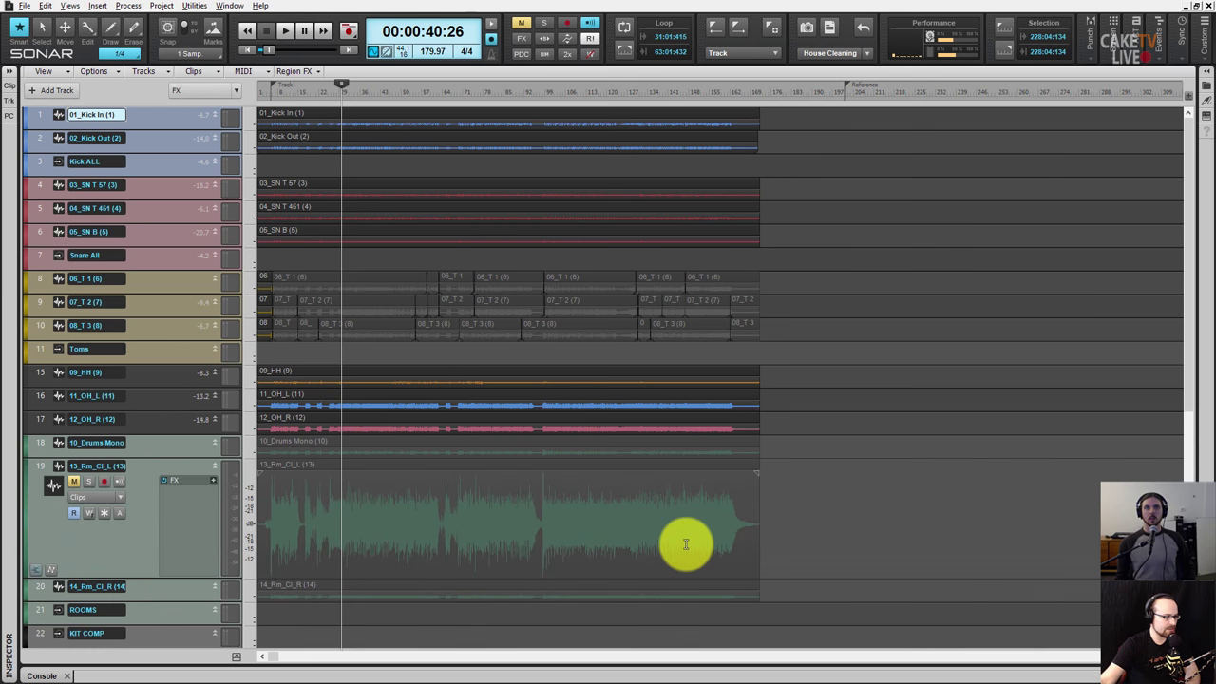
mouse_move(366, 88)
left_mouse_down()
mouse_move(372, 103)
mouse_move(371, 81)
left_mouse_up()
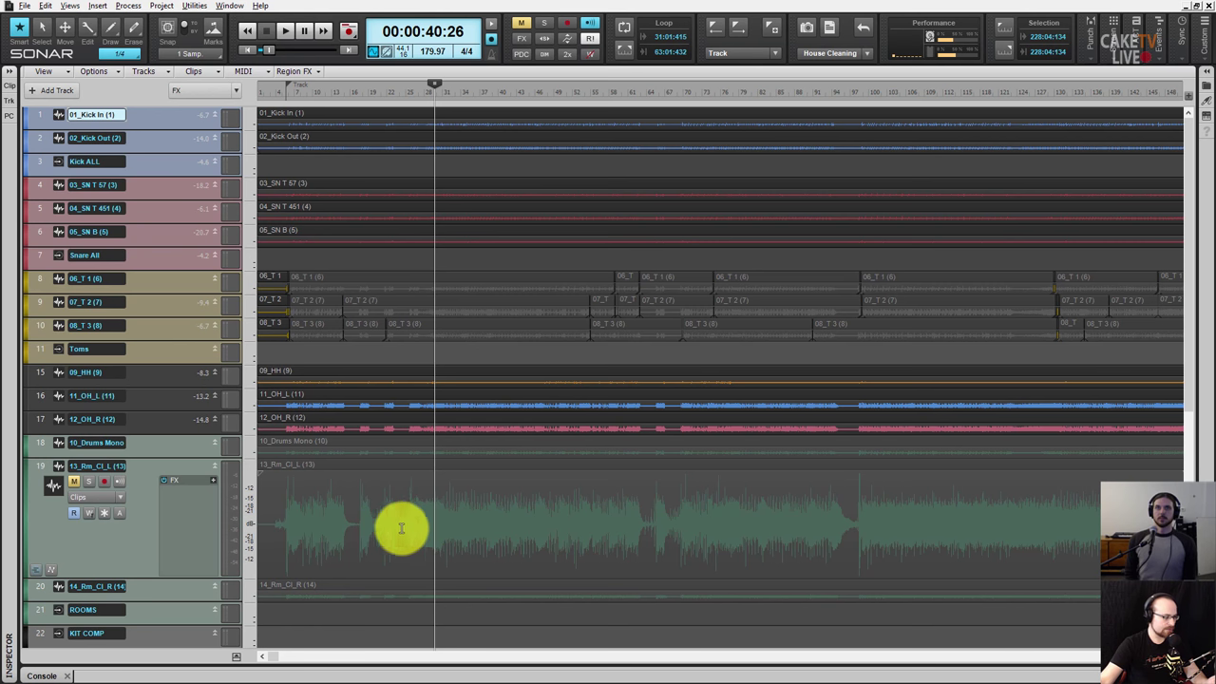
left_click_drag(406, 528, 784, 548)
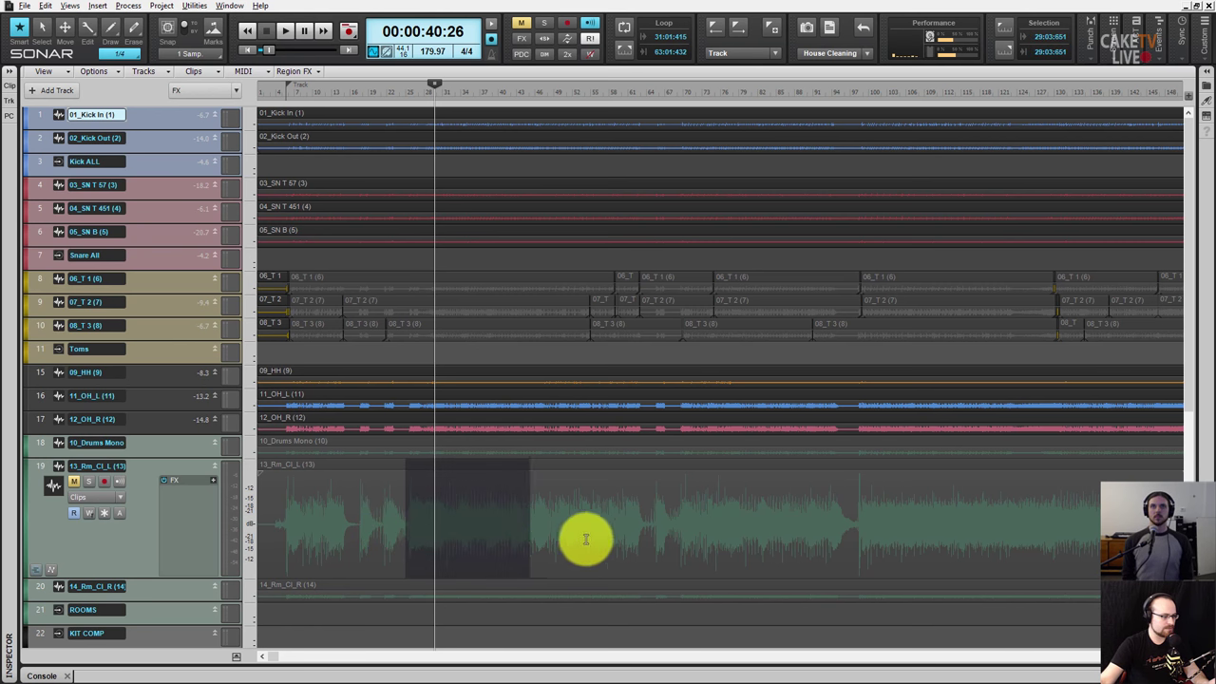
left_click(696, 520)
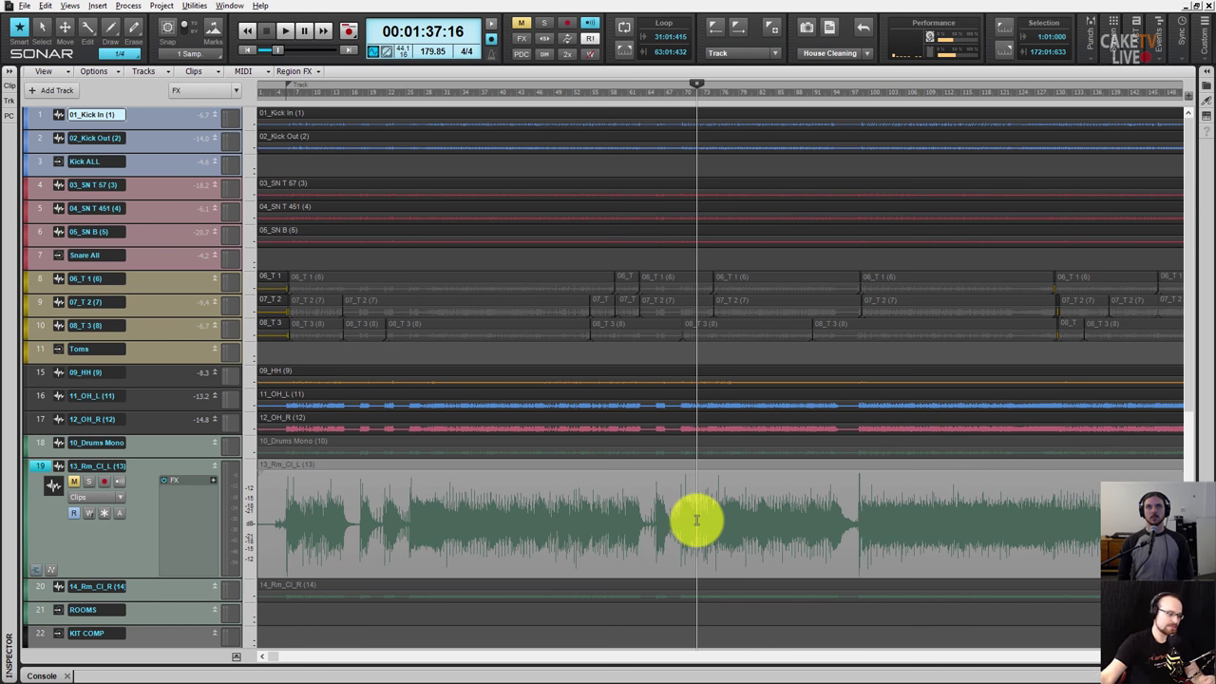
left_click_drag(163, 577, 173, 488)
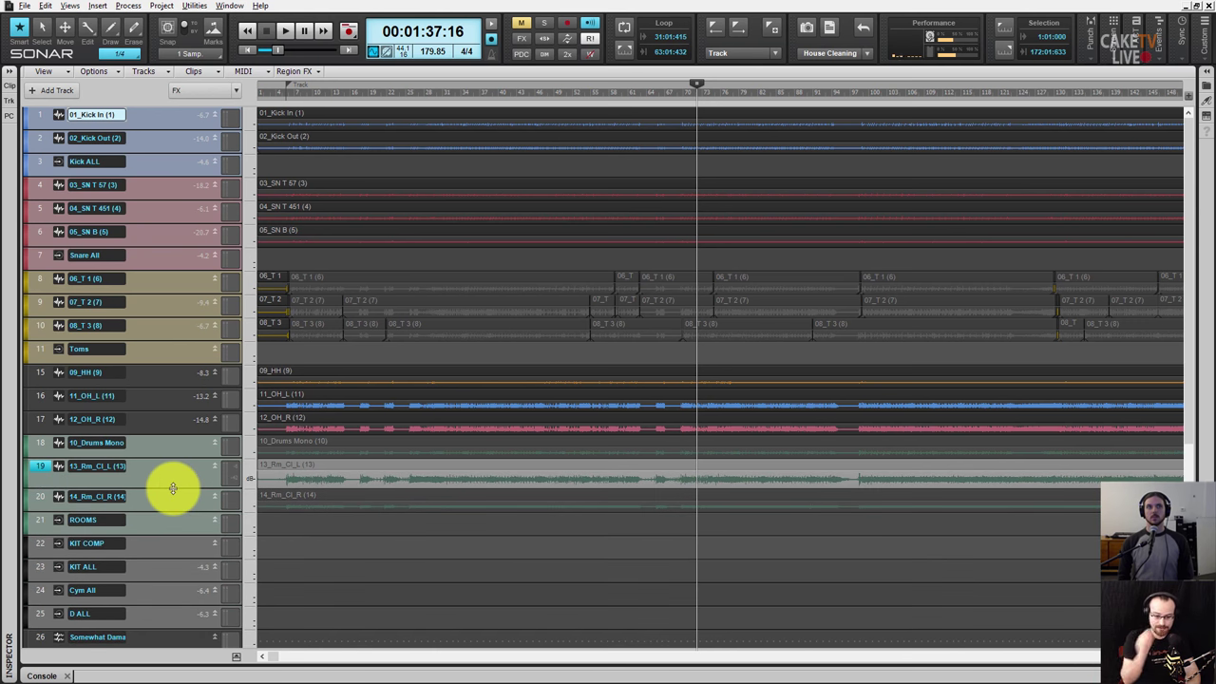
key("alt+2")
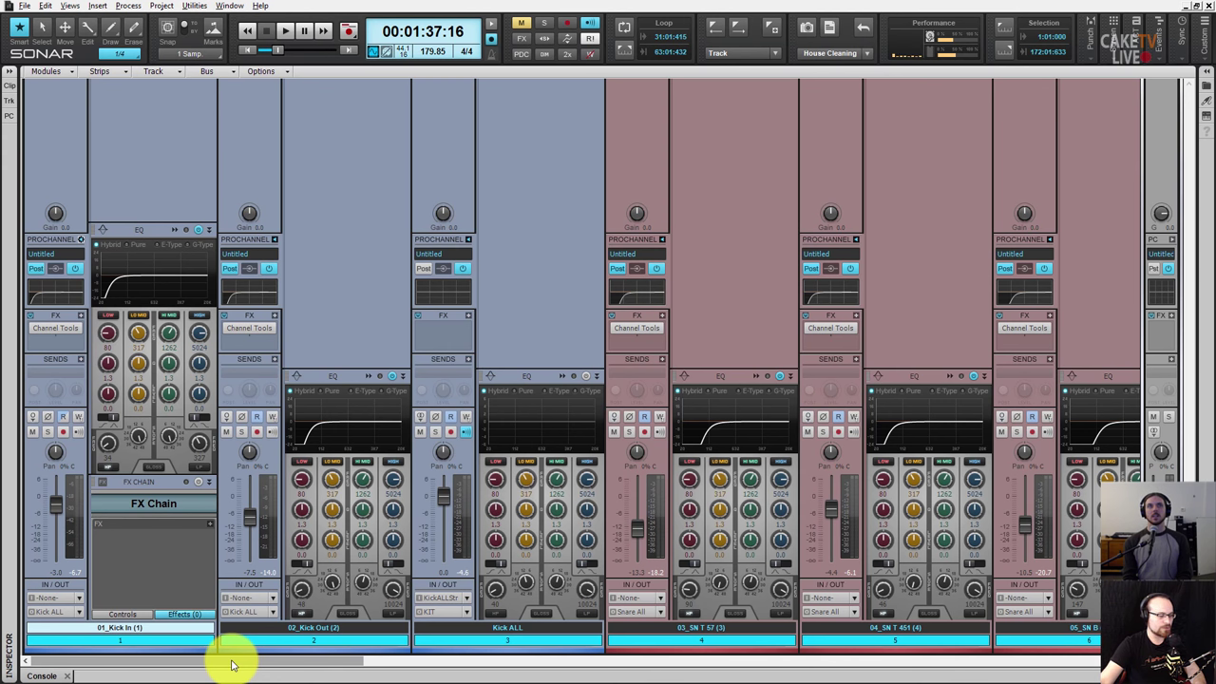
left_click_drag(231, 665, 298, 672)
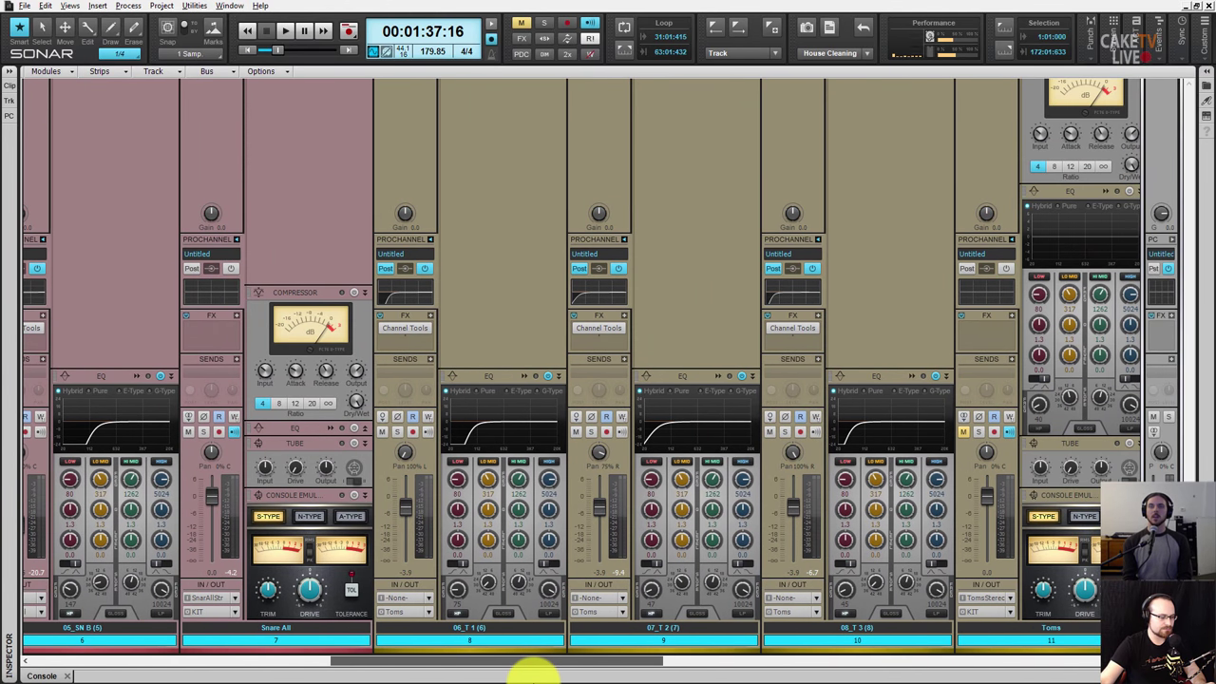
left_click(663, 638)
left_click_drag(583, 659, 732, 668)
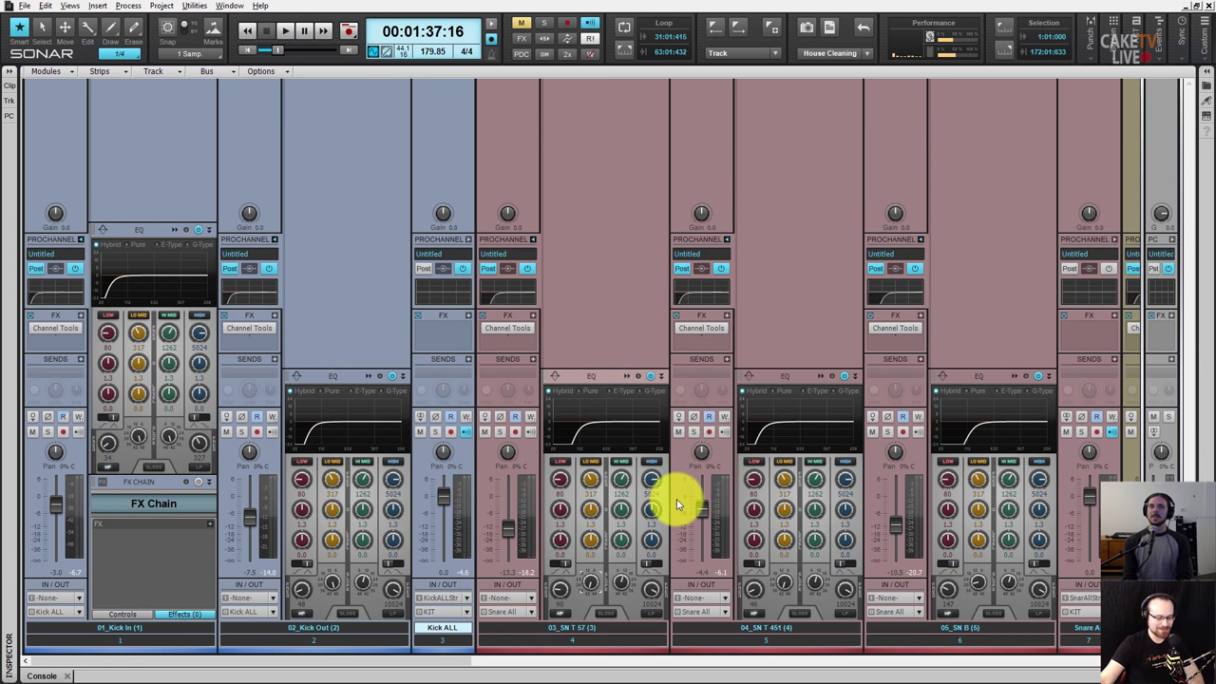
- Select every clip in the track view and enlarge the lanes, then return to the mixer
key("d")
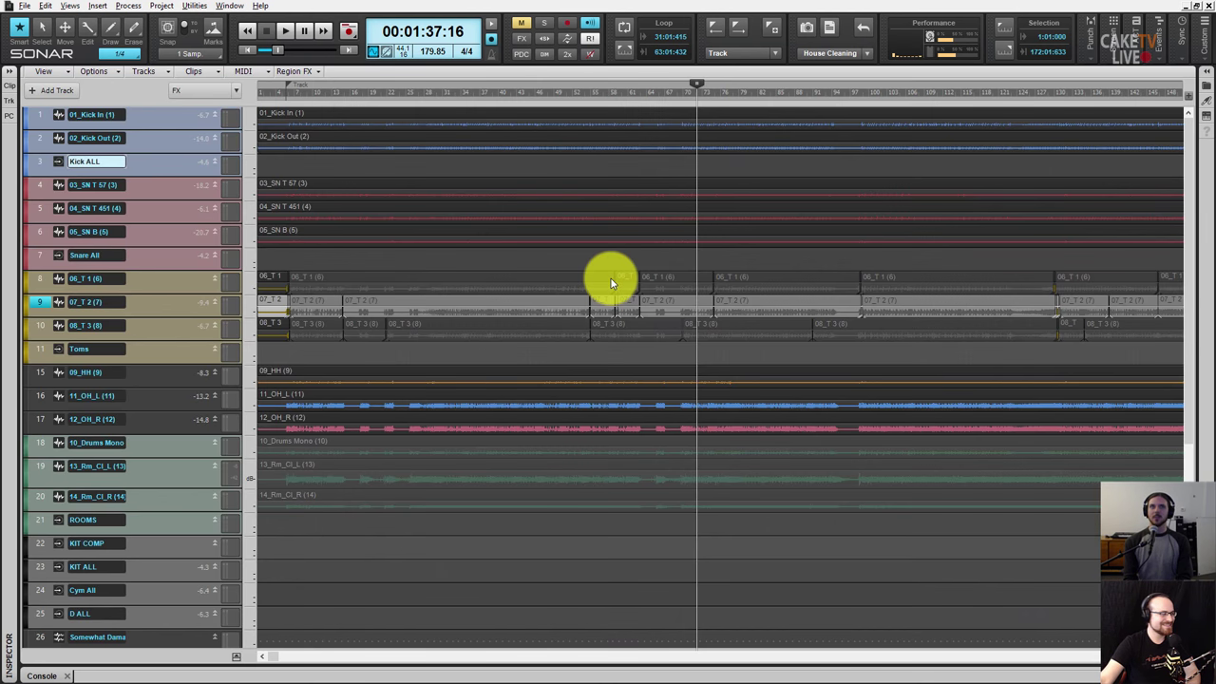
key("ctrl+a")
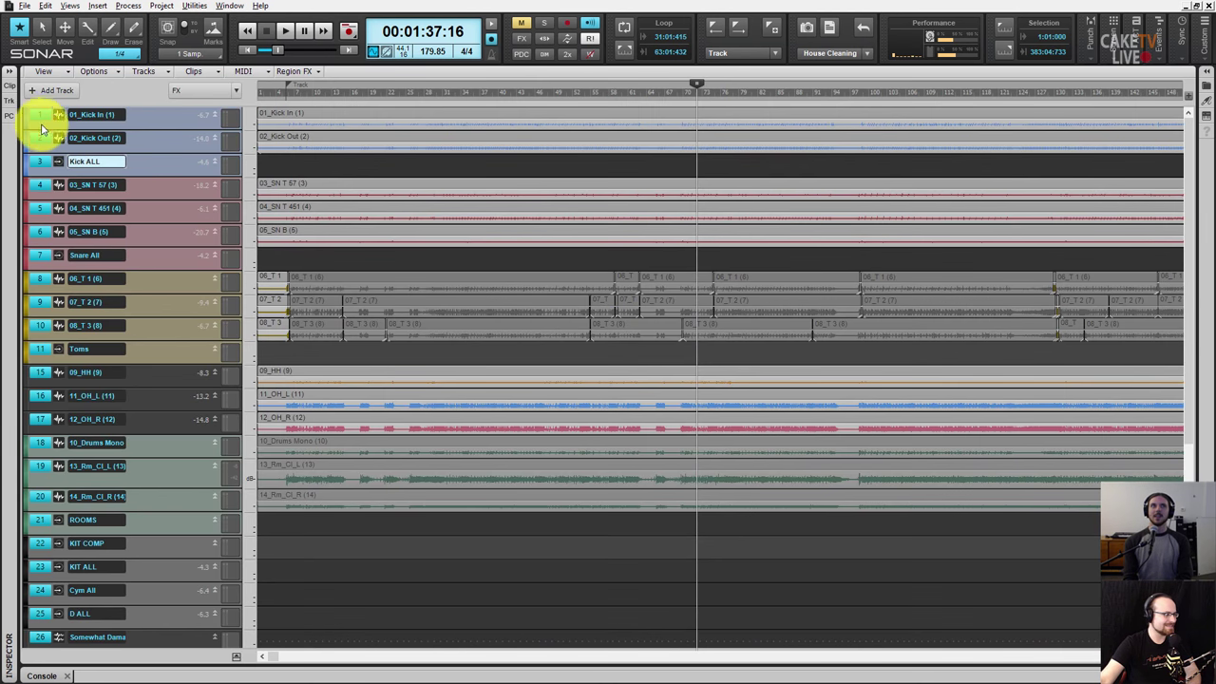
key("ctrl+Down")
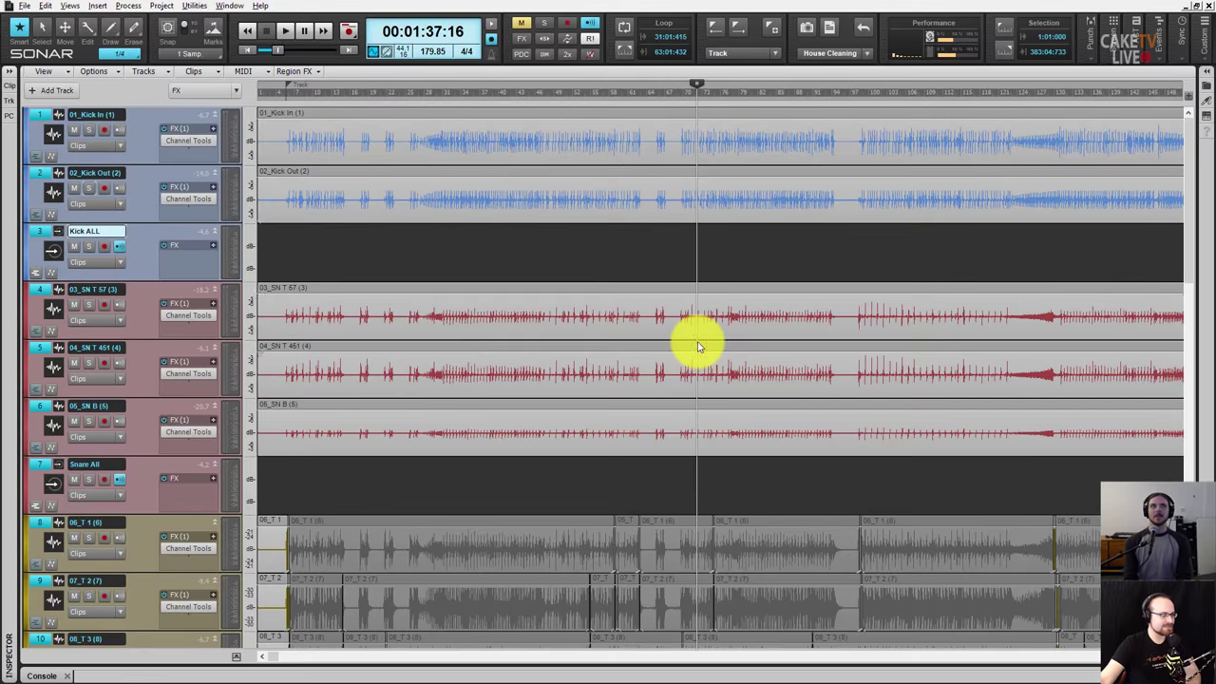
key("d")
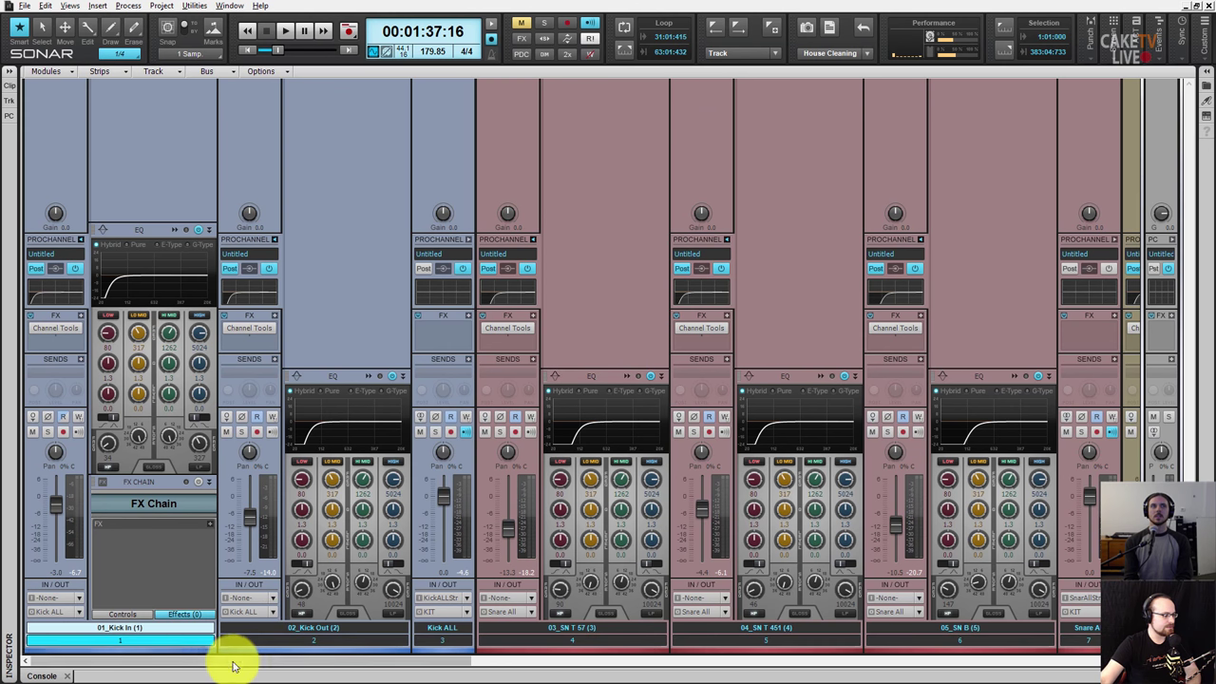
- Scroll through the console strips, select 12_OH_R, and briefly check the track view
mouse_move(234, 659)
left_mouse_down()
mouse_move(819, 674)
mouse_move(862, 665)
left_mouse_up()
left_click(677, 627)
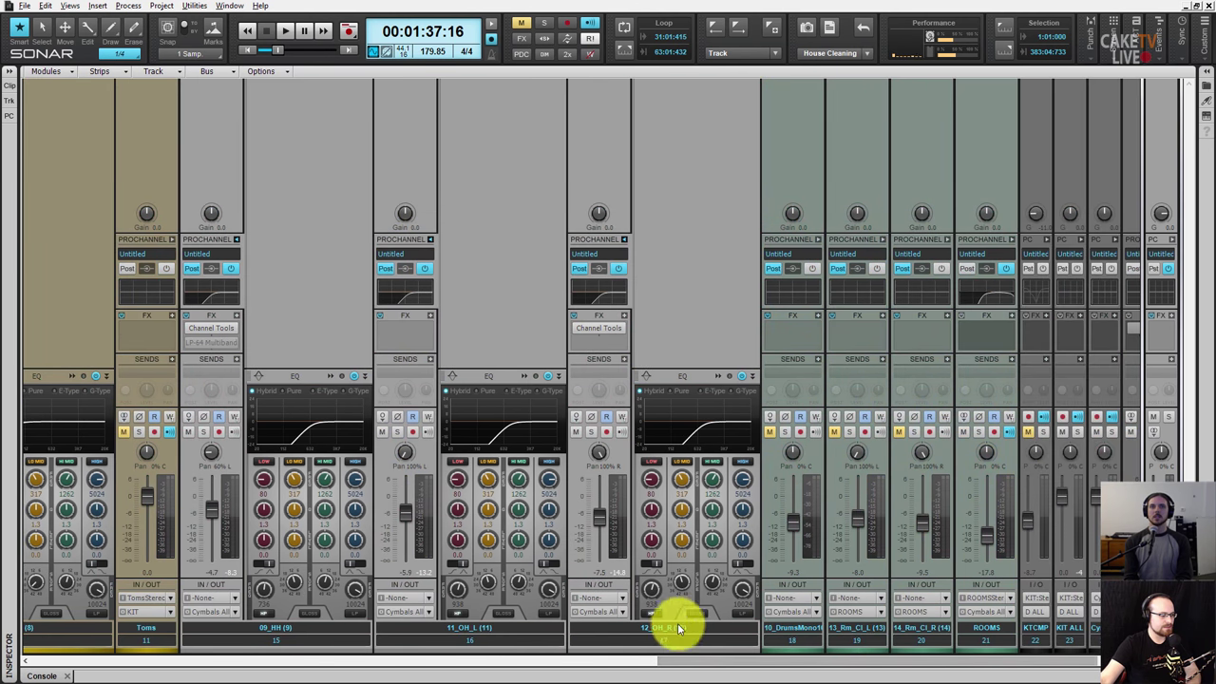
mouse_move(663, 671)
left_mouse_down()
mouse_move(542, 652)
mouse_move(13, 630)
left_mouse_up()
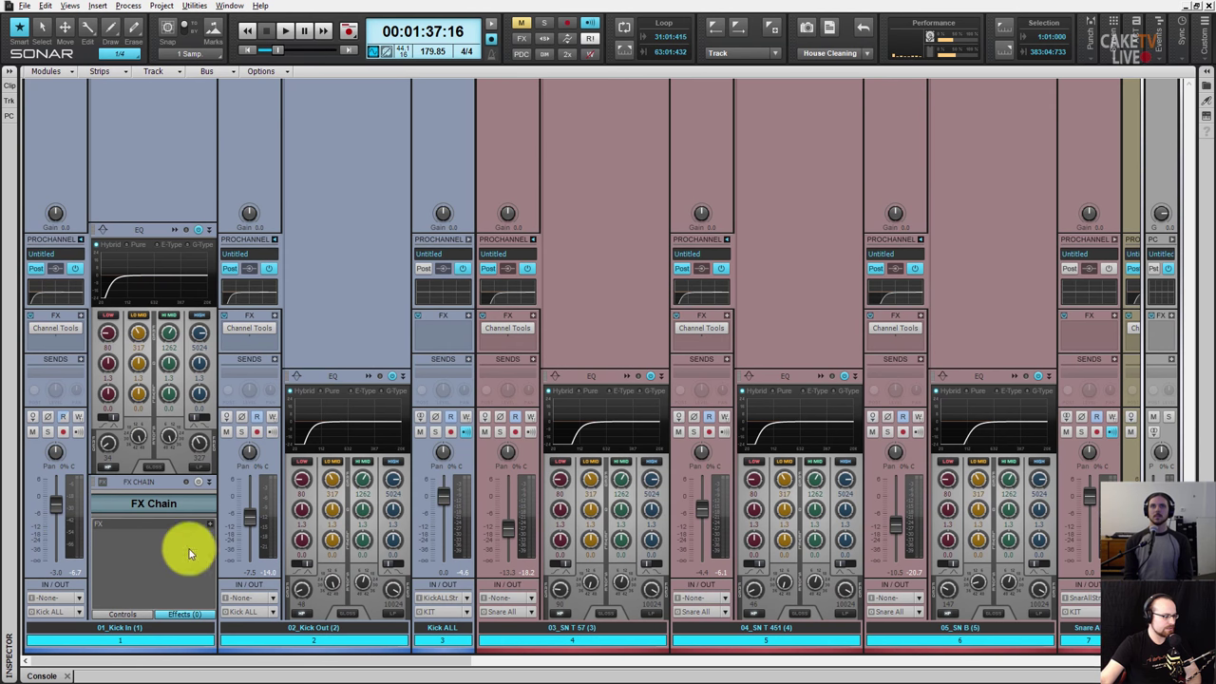
mouse_move(320, 663)
left_mouse_down()
mouse_move(712, 676)
mouse_move(738, 665)
mouse_move(377, 678)
mouse_move(155, 659)
left_mouse_up()
key("d")
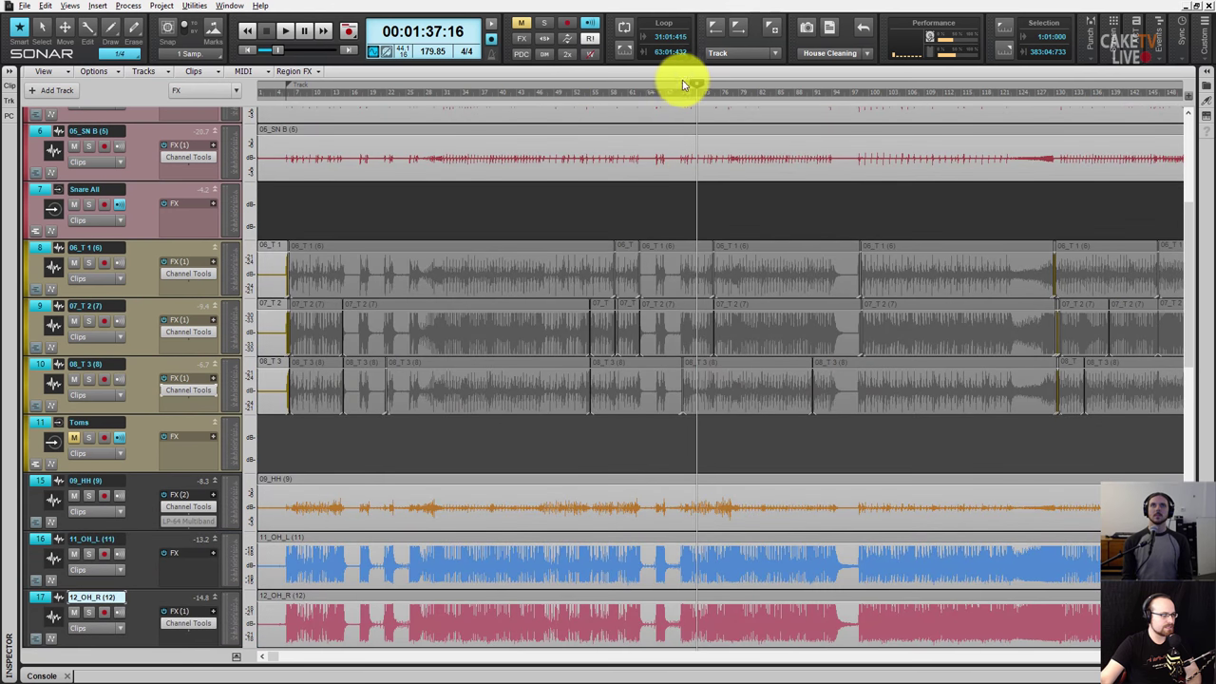
scroll(682, 80, "down", 1)
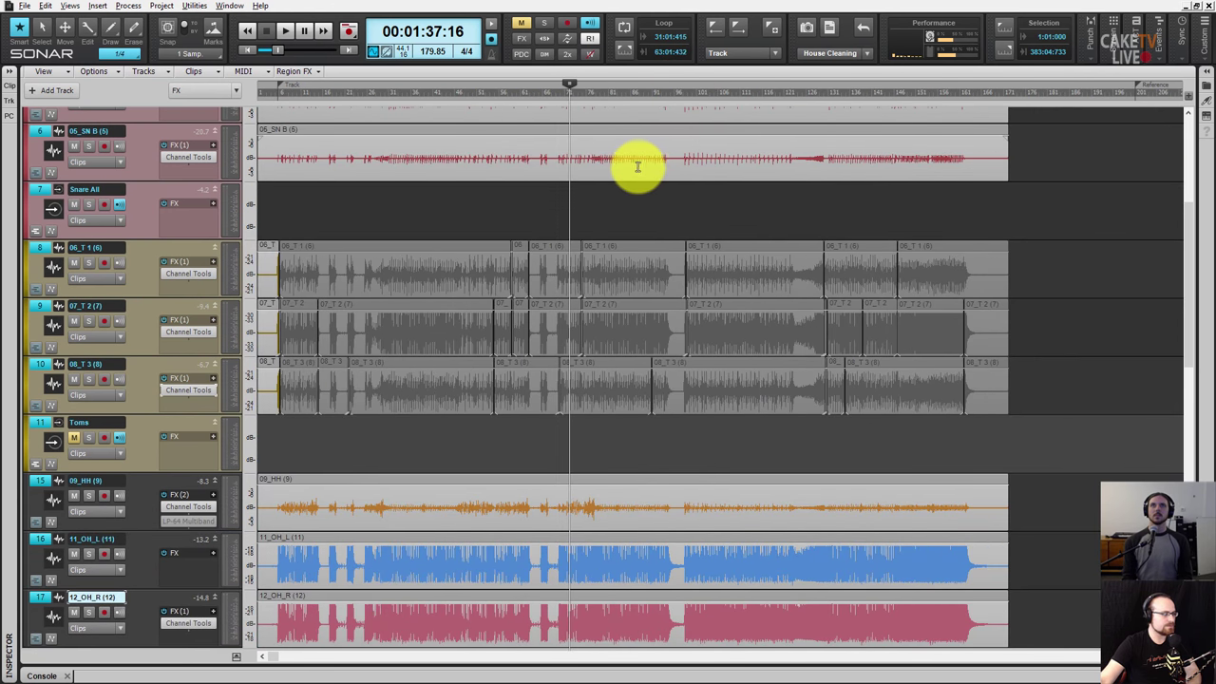
key("d")
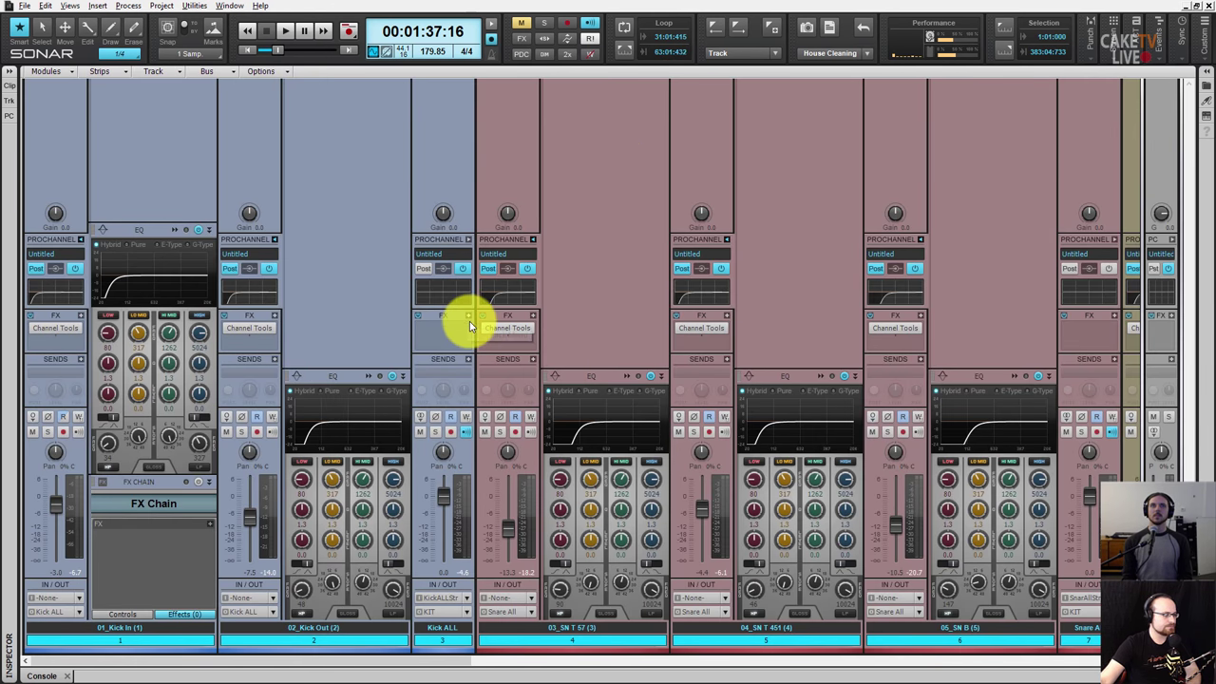
- A/B the kick, snare and other strips with ProChannel filters on and off, ending bypassed
left_click(269, 273)
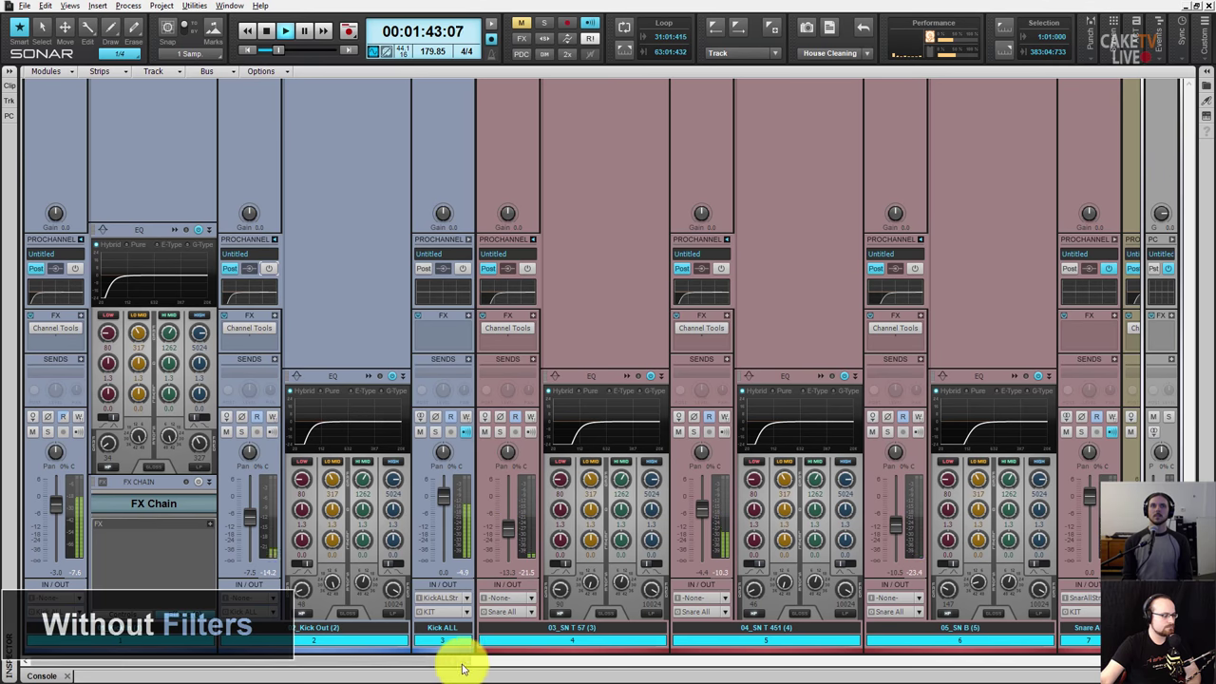
left_click_drag(462, 662, 633, 663)
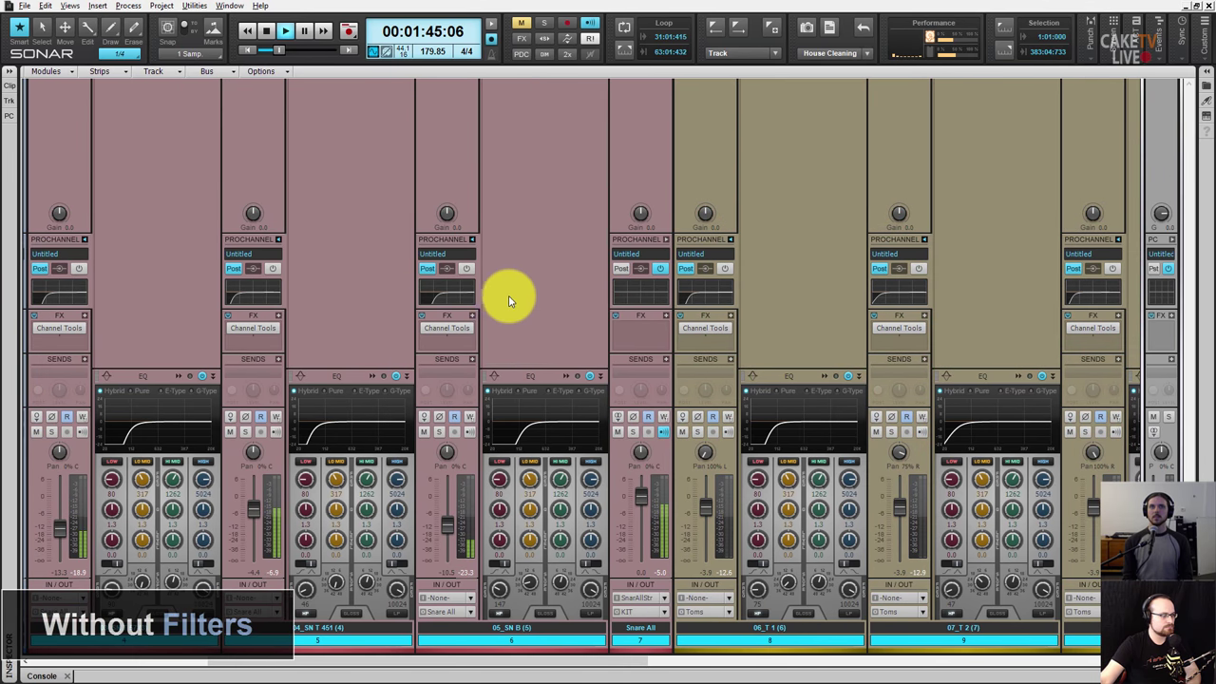
left_click(467, 269)
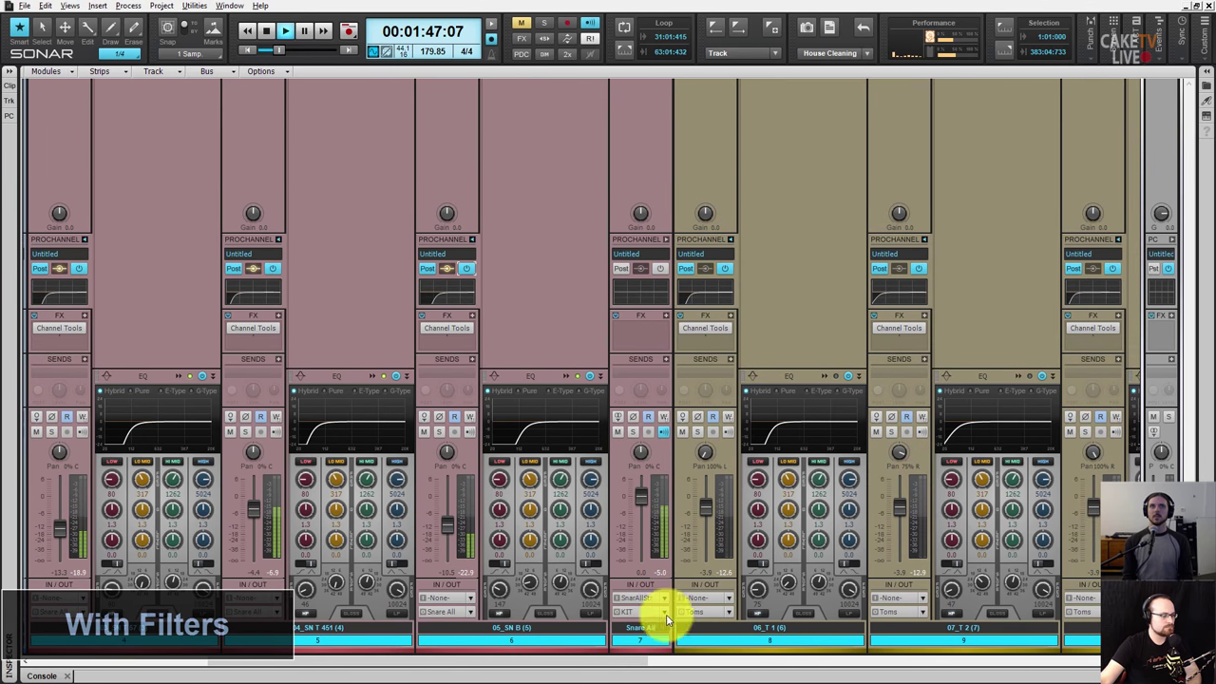
mouse_move(637, 662)
left_mouse_down()
mouse_move(796, 672)
mouse_move(988, 651)
left_mouse_up()
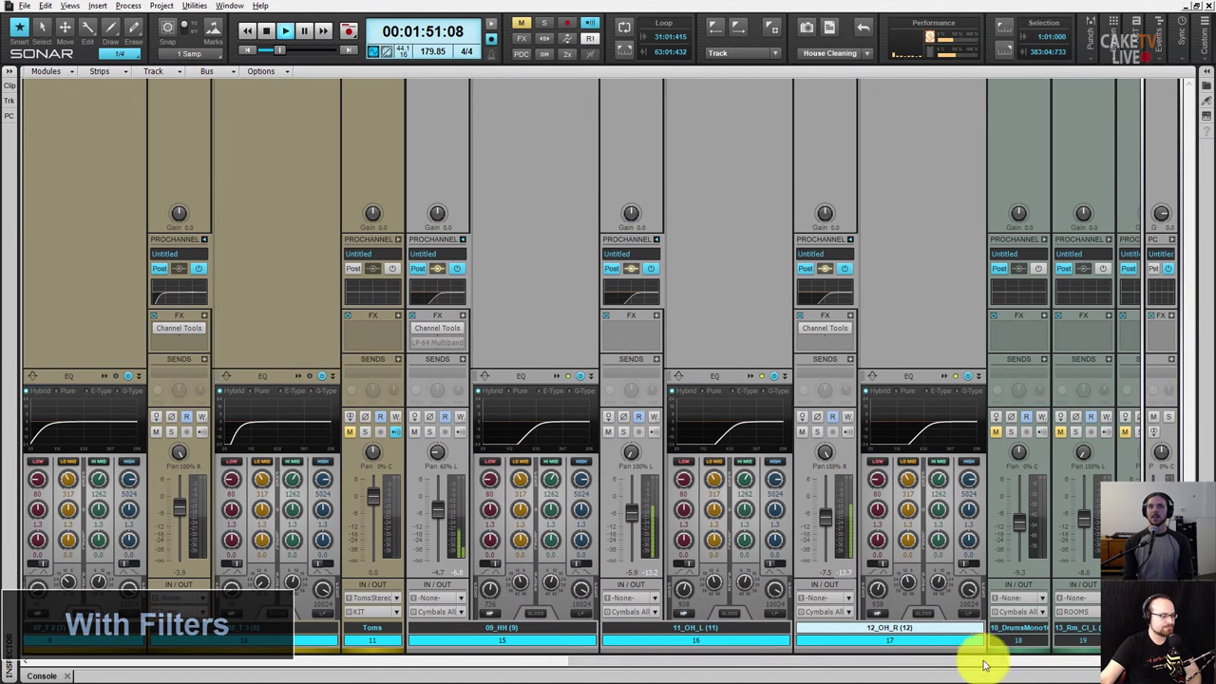
mouse_move(988, 651)
left_mouse_down()
mouse_move(714, 663)
mouse_move(407, 638)
left_mouse_up()
left_click(719, 270, "ctrl")
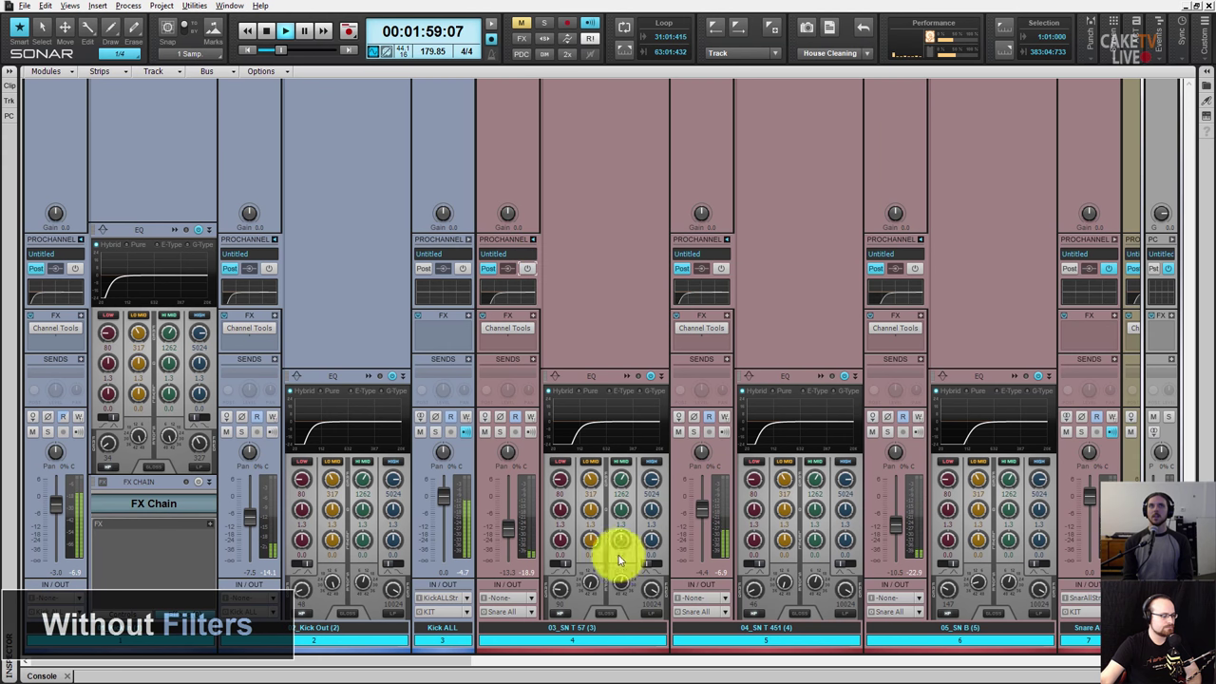
mouse_move(428, 668)
left_mouse_down()
mouse_move(1002, 671)
mouse_move(976, 657)
left_mouse_up()
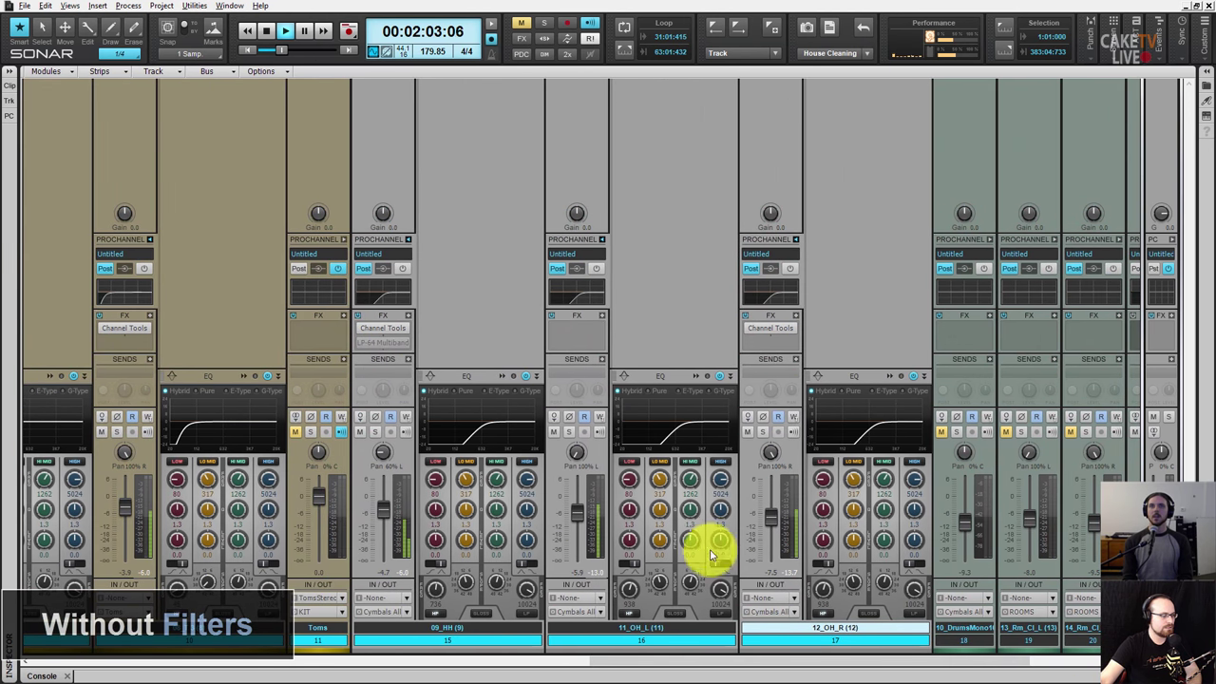
- Stop playback and mute the 11_OH_L overhead channel
key("space")
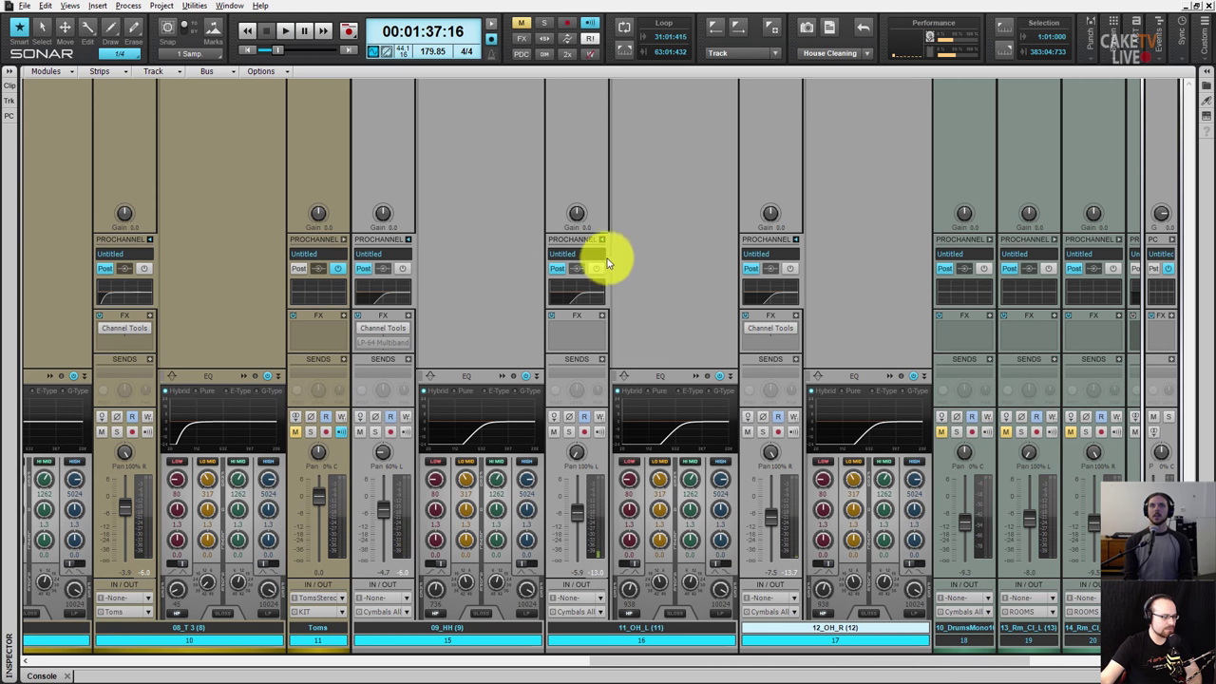
left_click(553, 431)
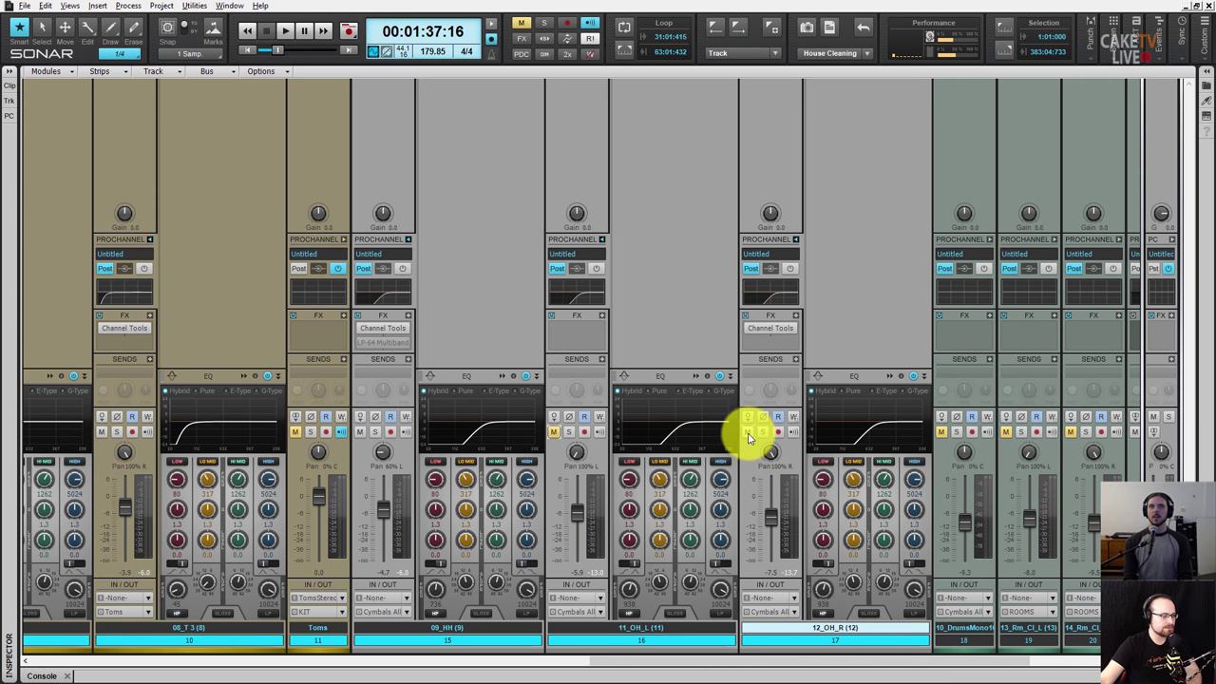
left_click_drag(814, 662, 240, 662)
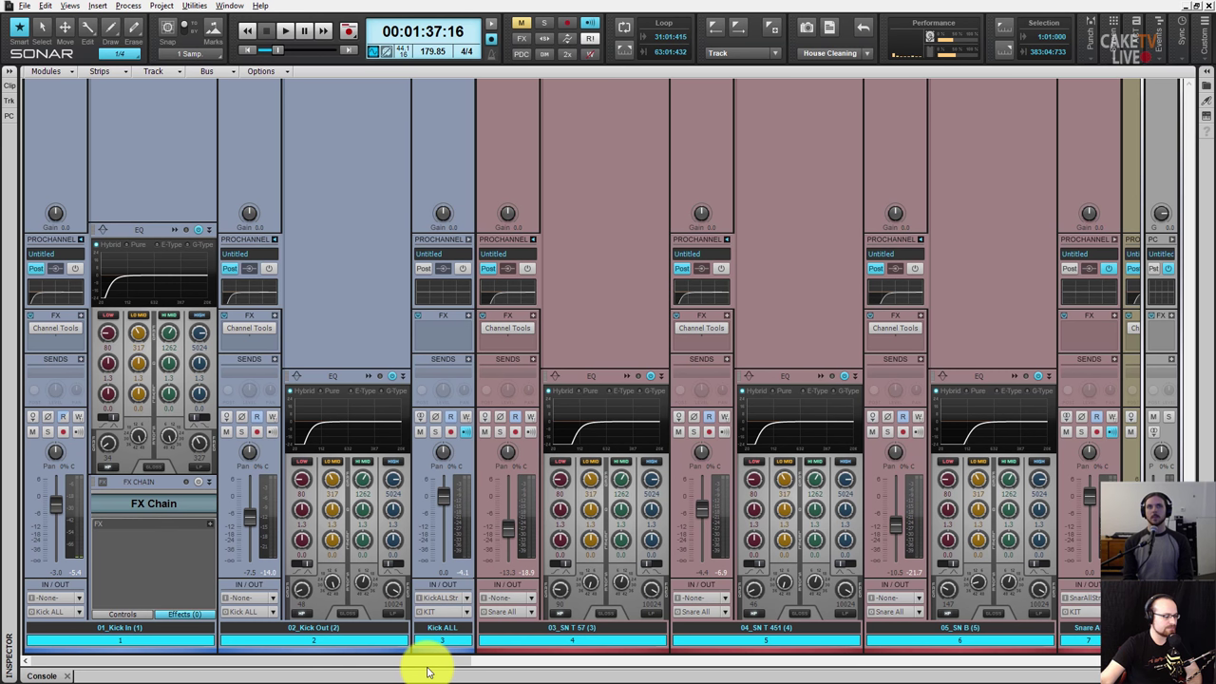
- Play the kit, toggle the filters on and off repeatedly, ending bypassed and stopped
key("space")
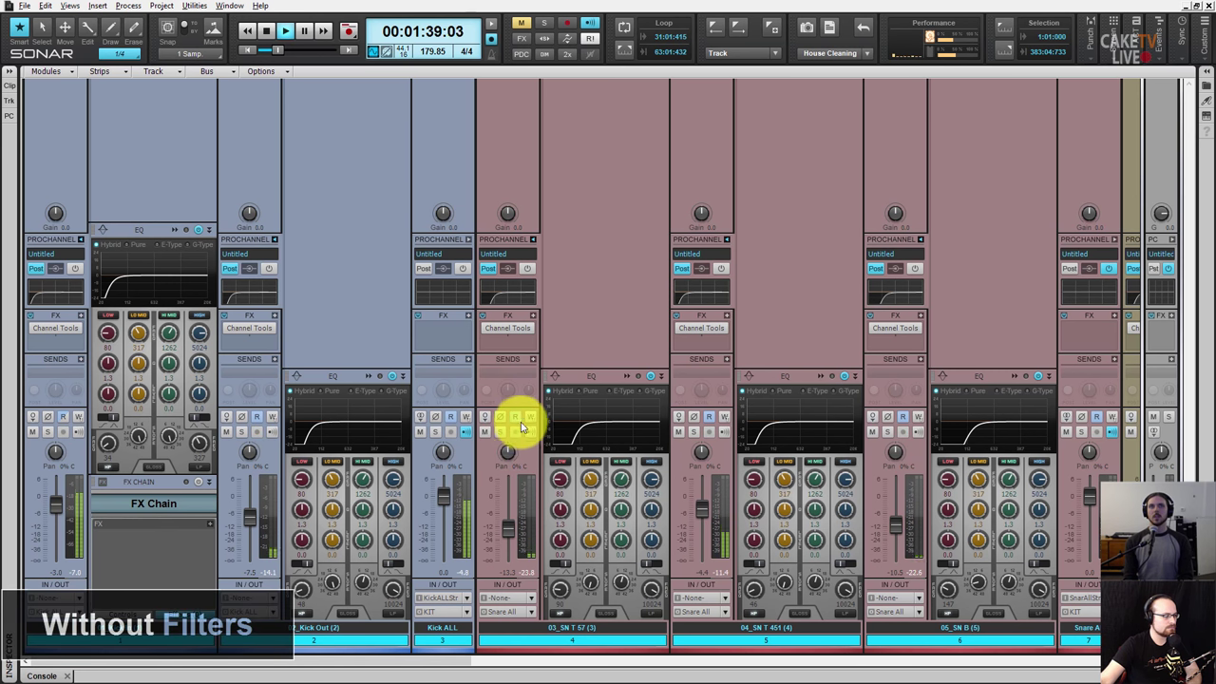
left_click(268, 271, "ctrl")
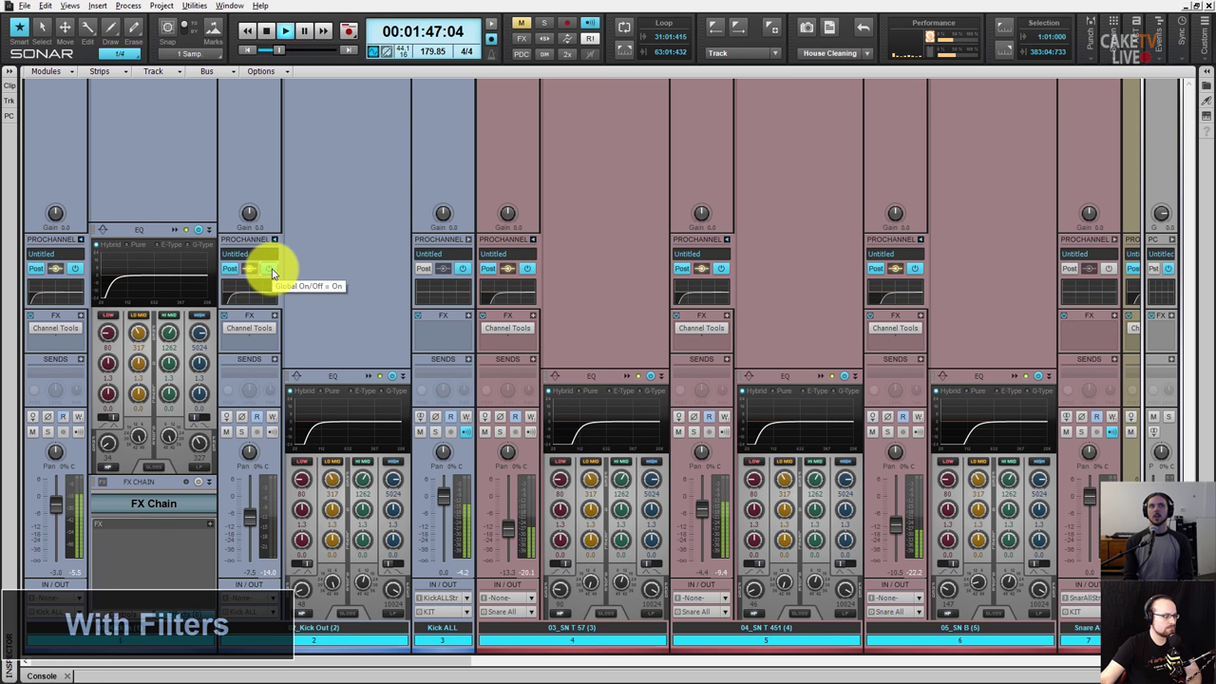
left_click(272, 272, "ctrl")
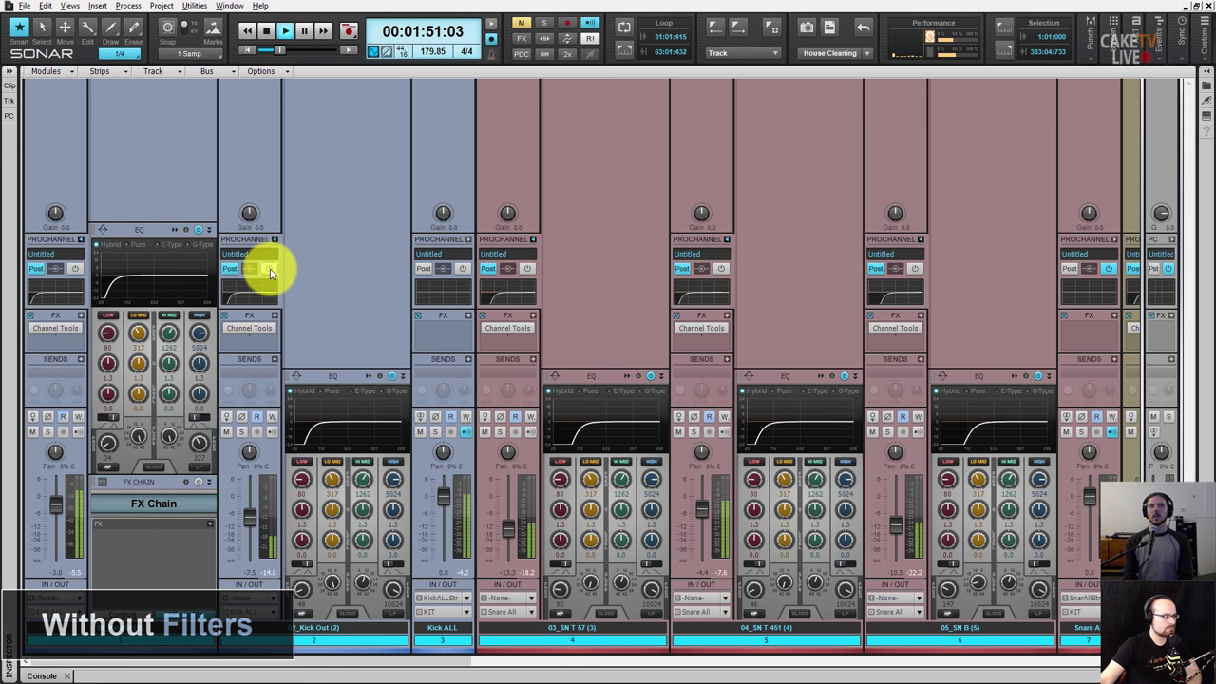
left_click(269, 273, "ctrl")
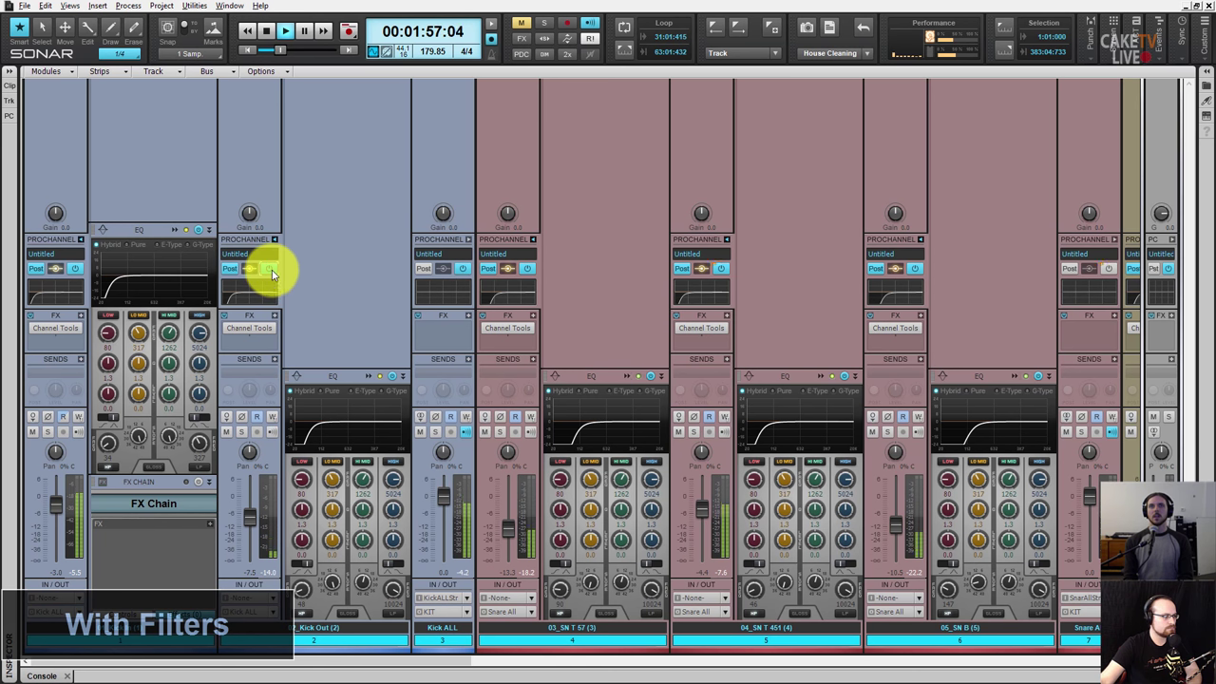
left_click(272, 270, "ctrl")
key("space")
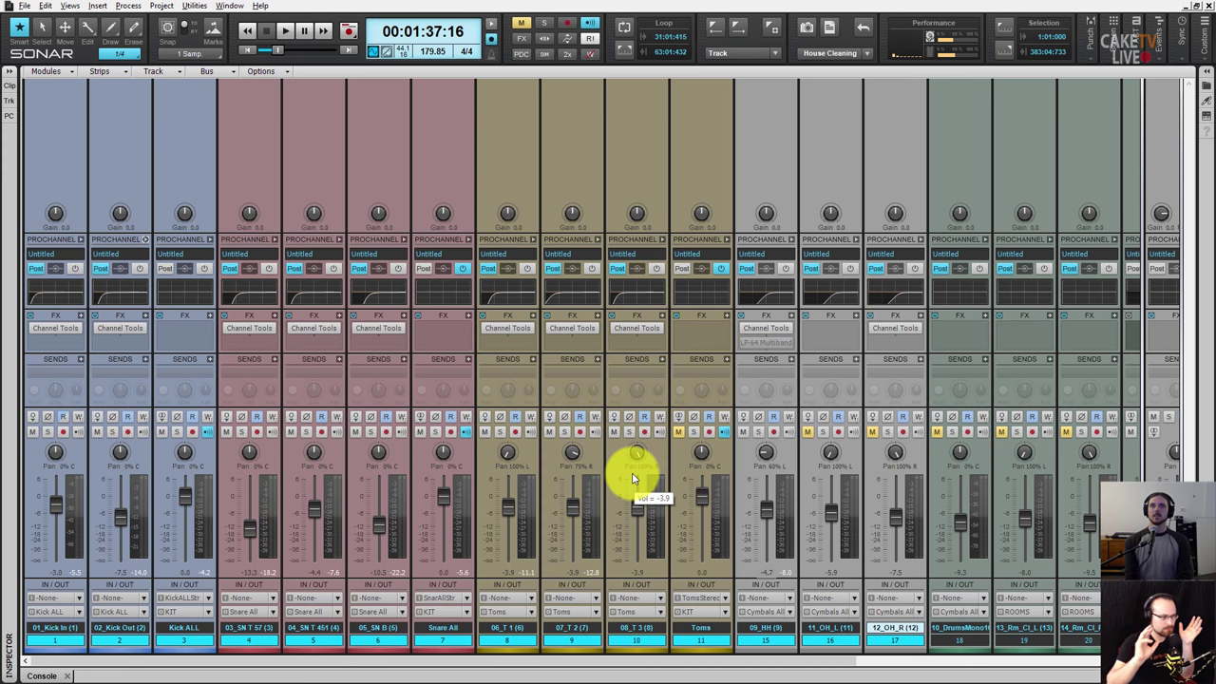
- Select 01_Kick In and open its ProChannel EQ in the enlarged window, then close it
left_click(57, 641)
left_click(81, 240)
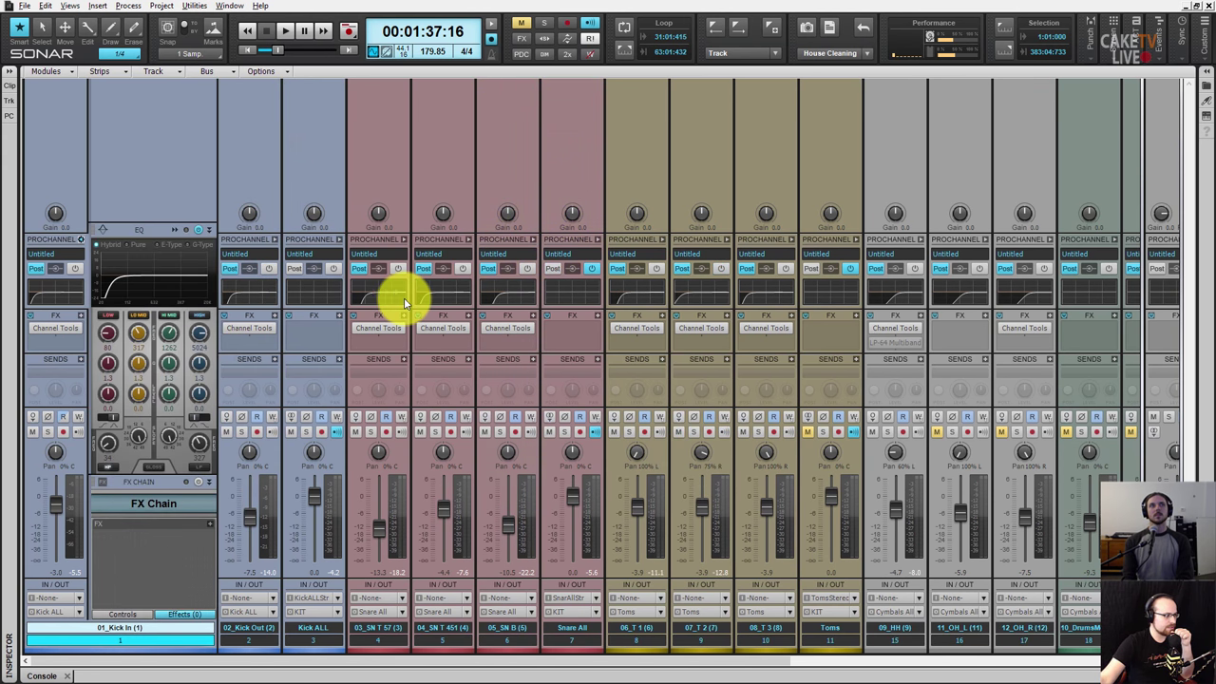
left_click(173, 233)
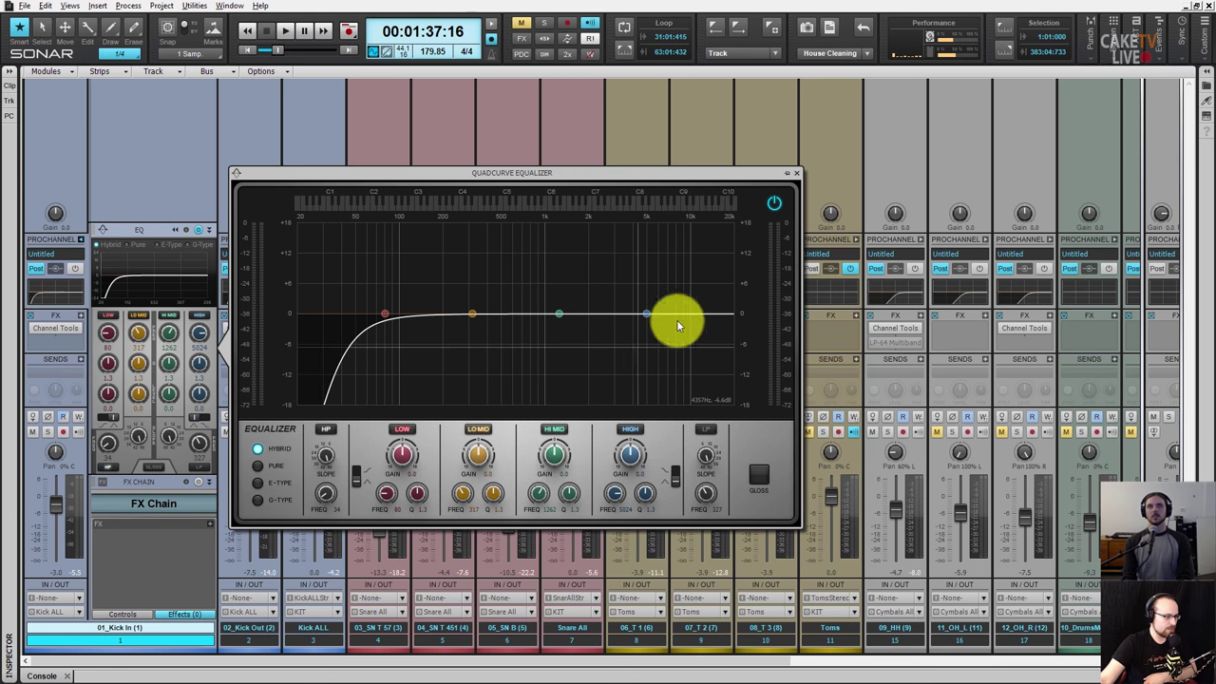
left_click(796, 173)
- Solo Kick In and switch its high-pass filter off and back on
left_click(49, 432)
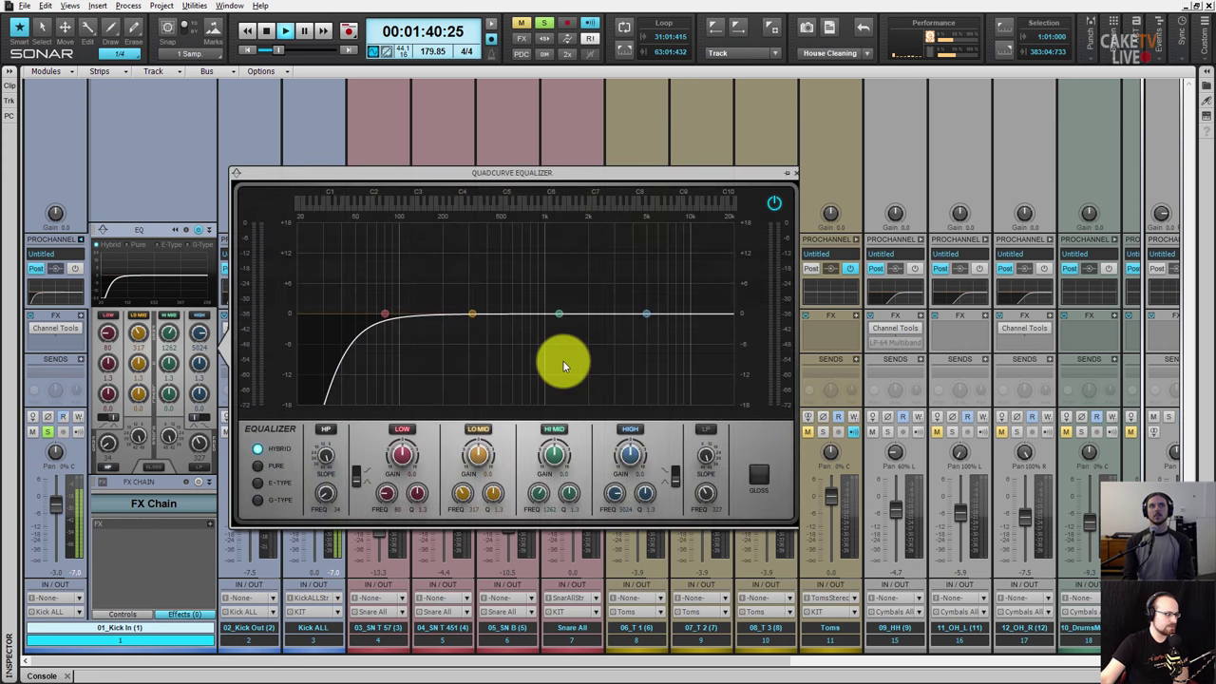
left_click(325, 429)
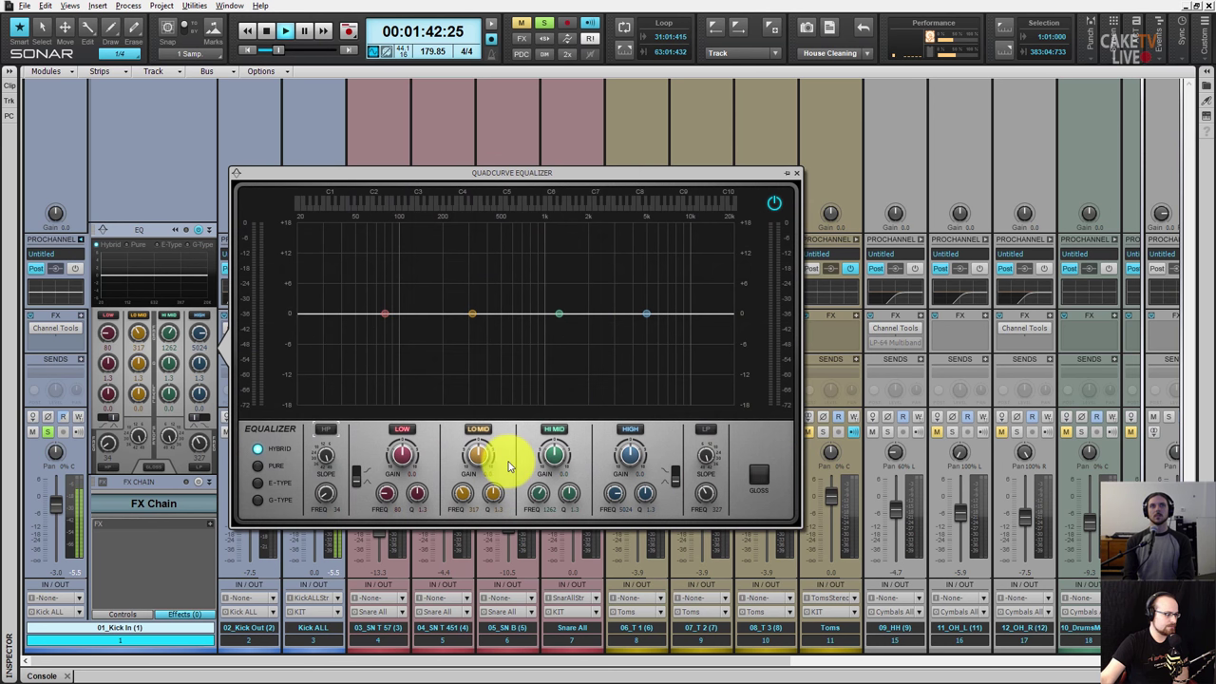
left_click(326, 429)
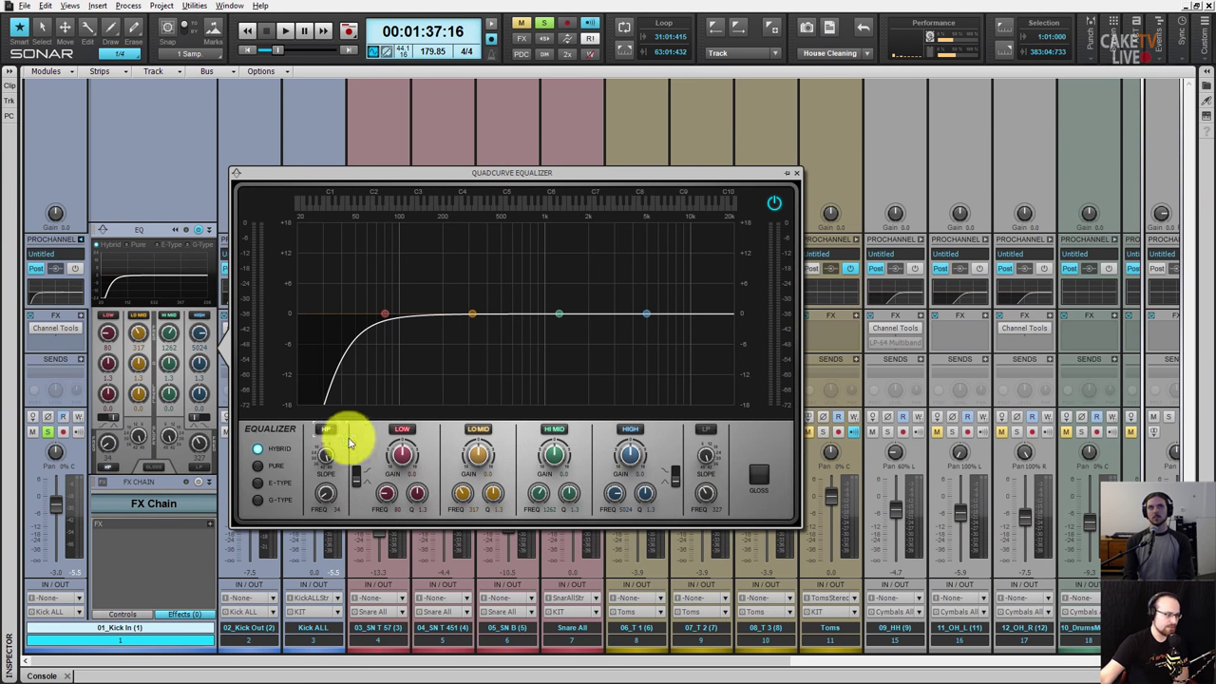
- Close the kick equalizer and open the full EQ for the 03_SN T 57 snare
left_click(795, 172)
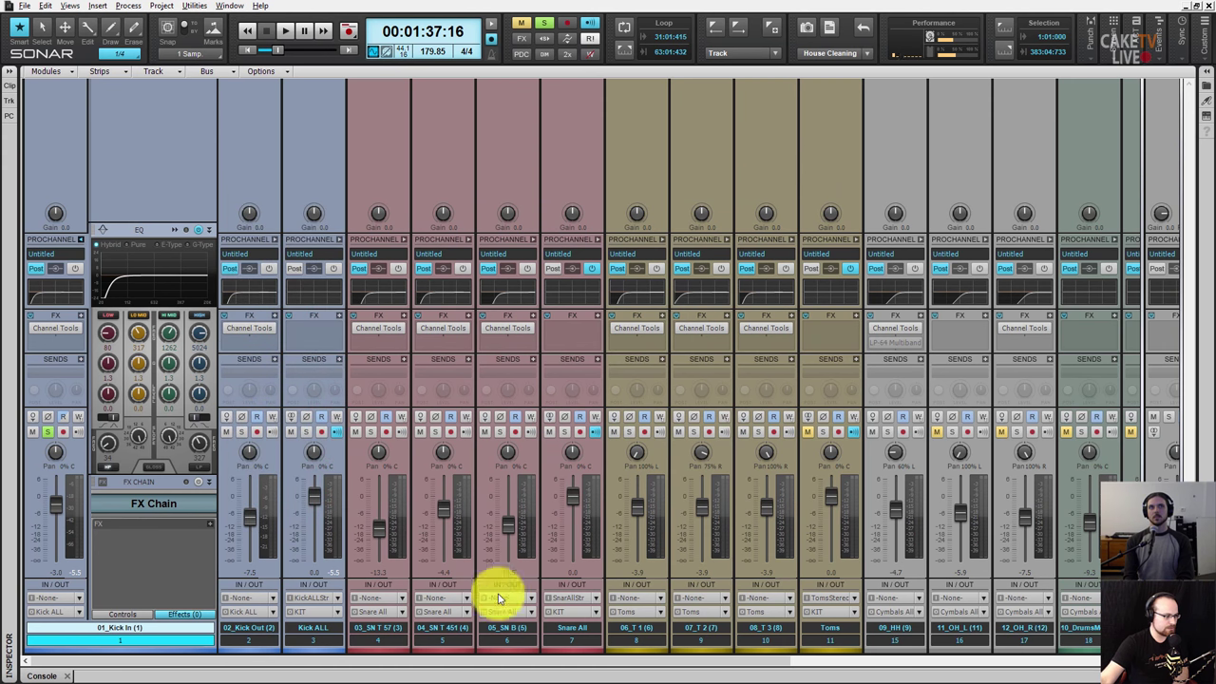
left_click(402, 239)
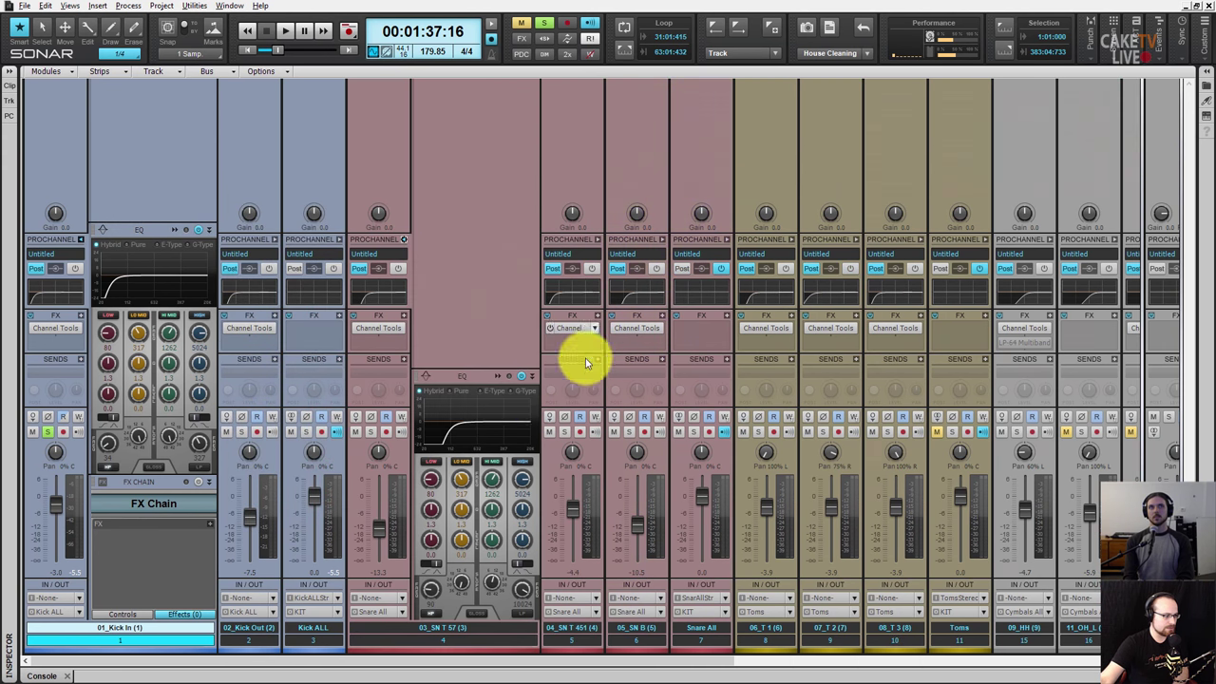
double_click(489, 418)
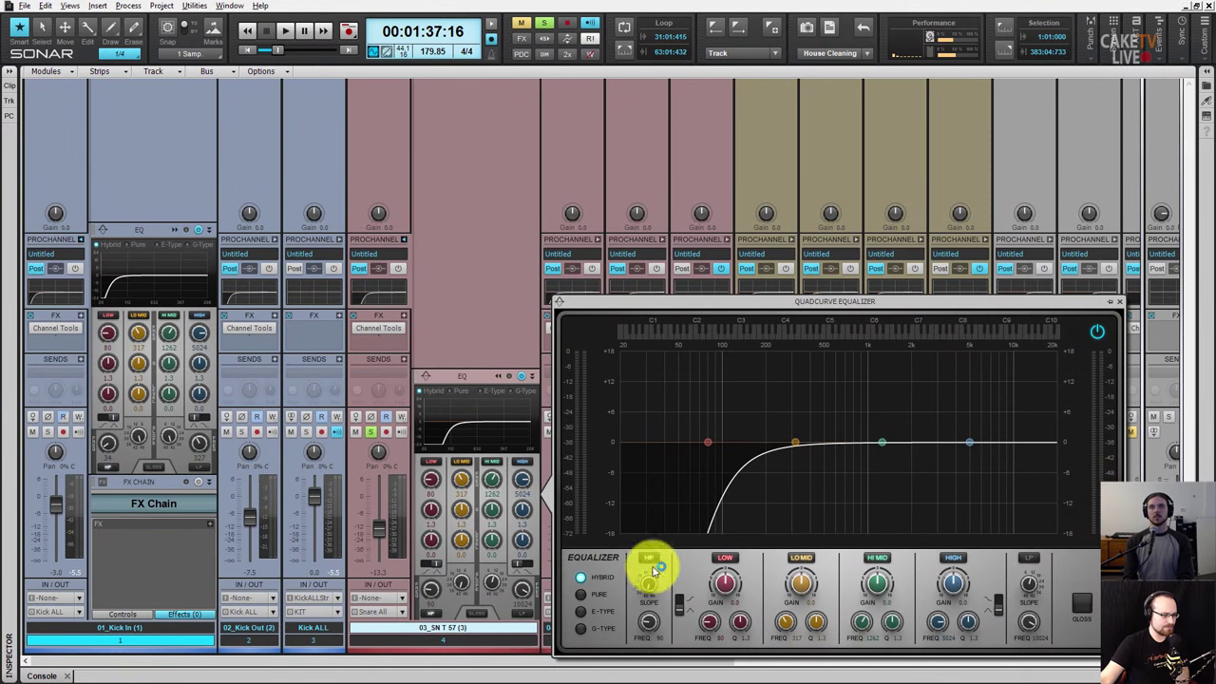
- Play the snare with EQ on, compare high-pass bypassed and engaged, then unsolo it and show the track view
key("space")
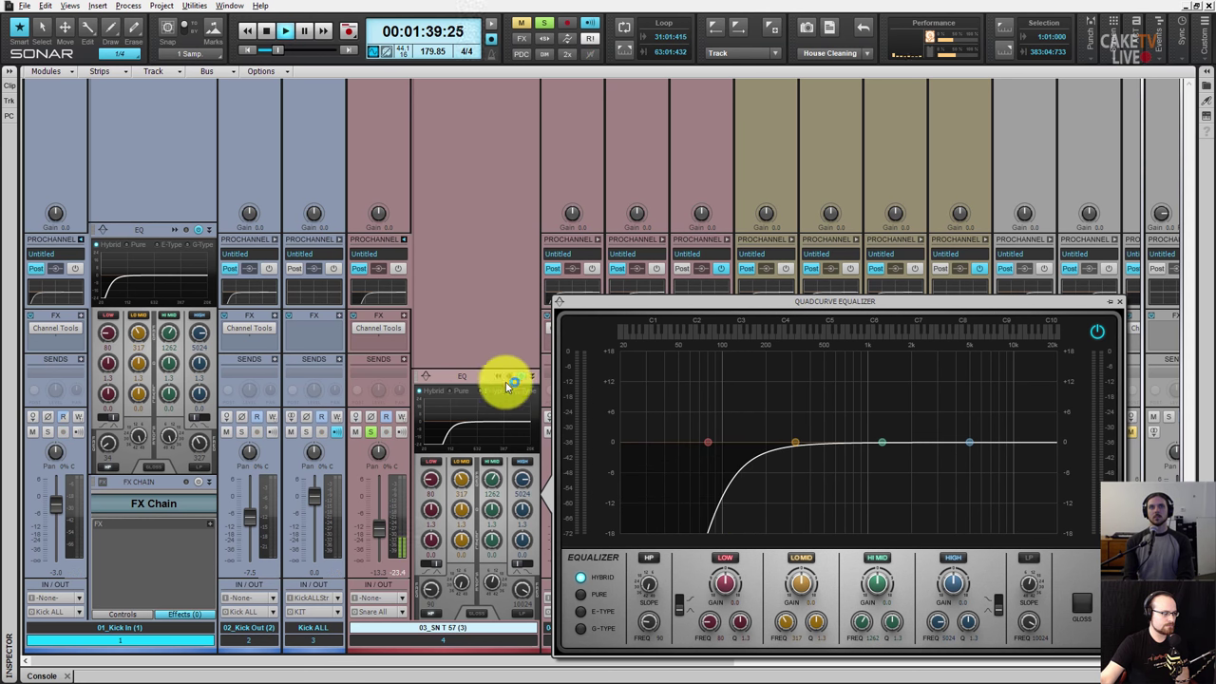
left_click(397, 268)
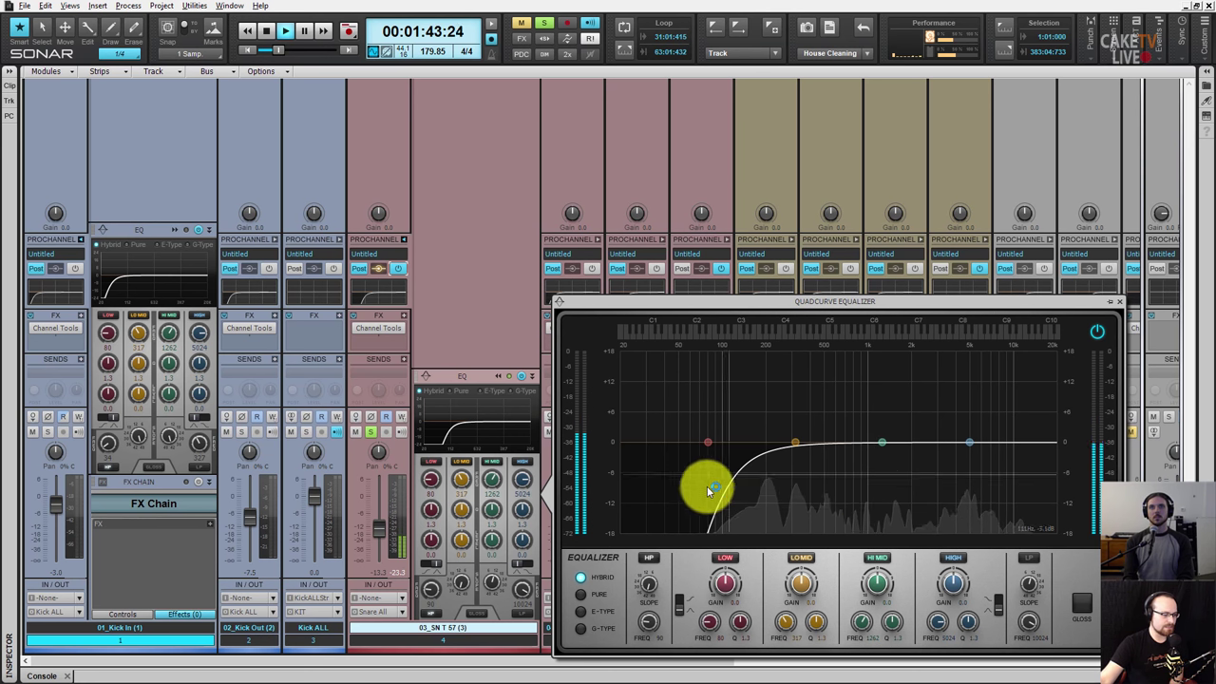
left_click(650, 560)
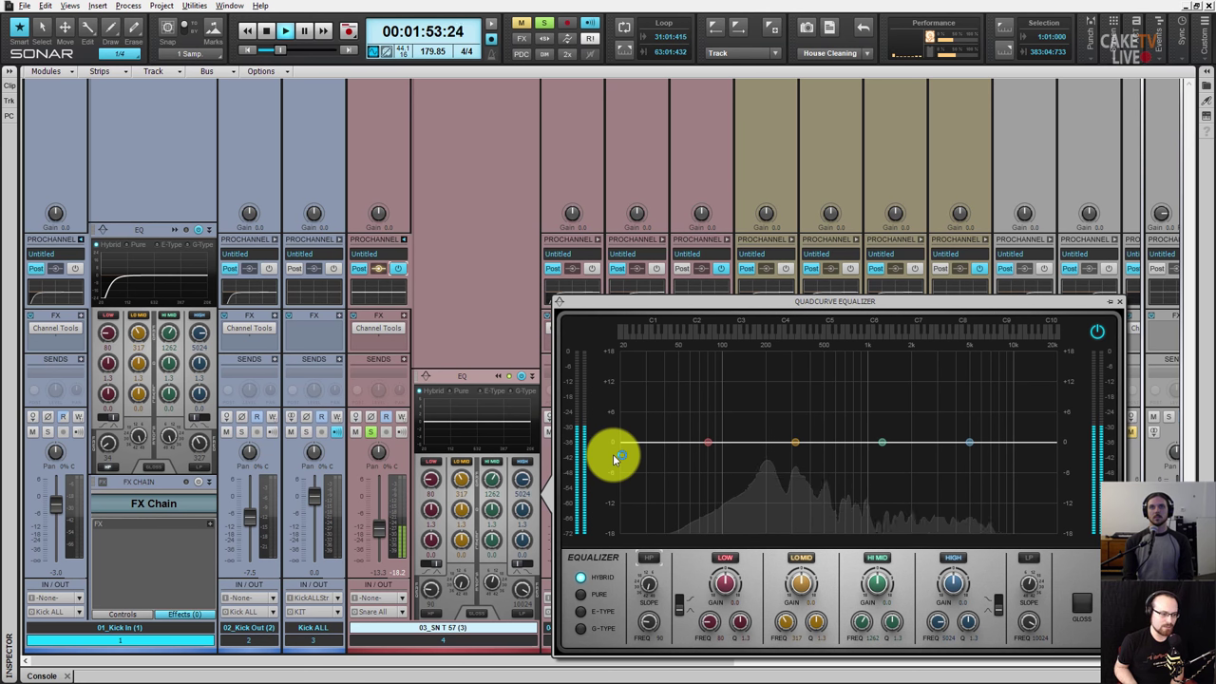
left_click(651, 560)
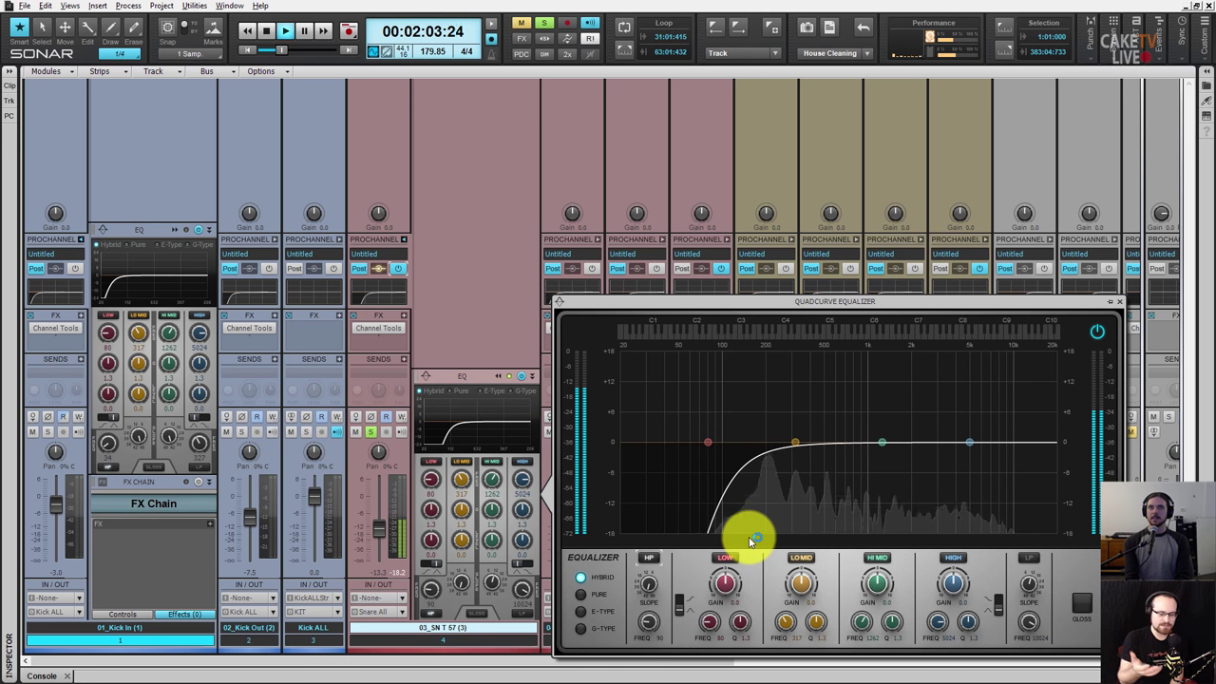
left_click(372, 431)
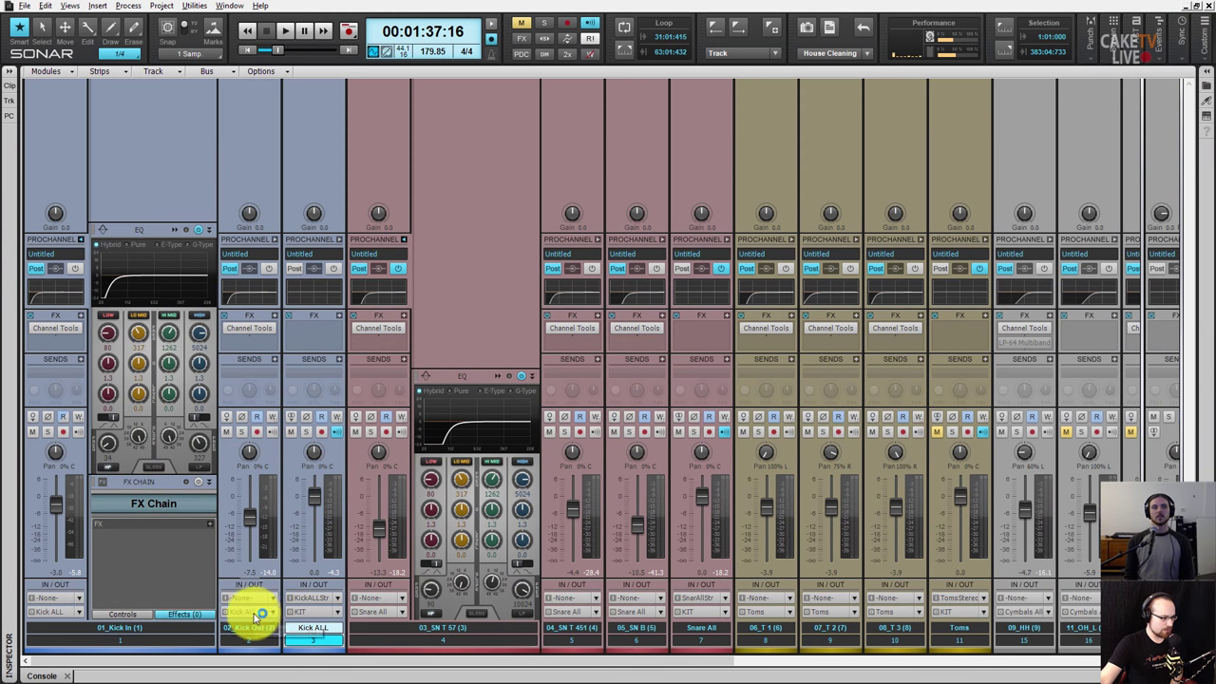
key("d")
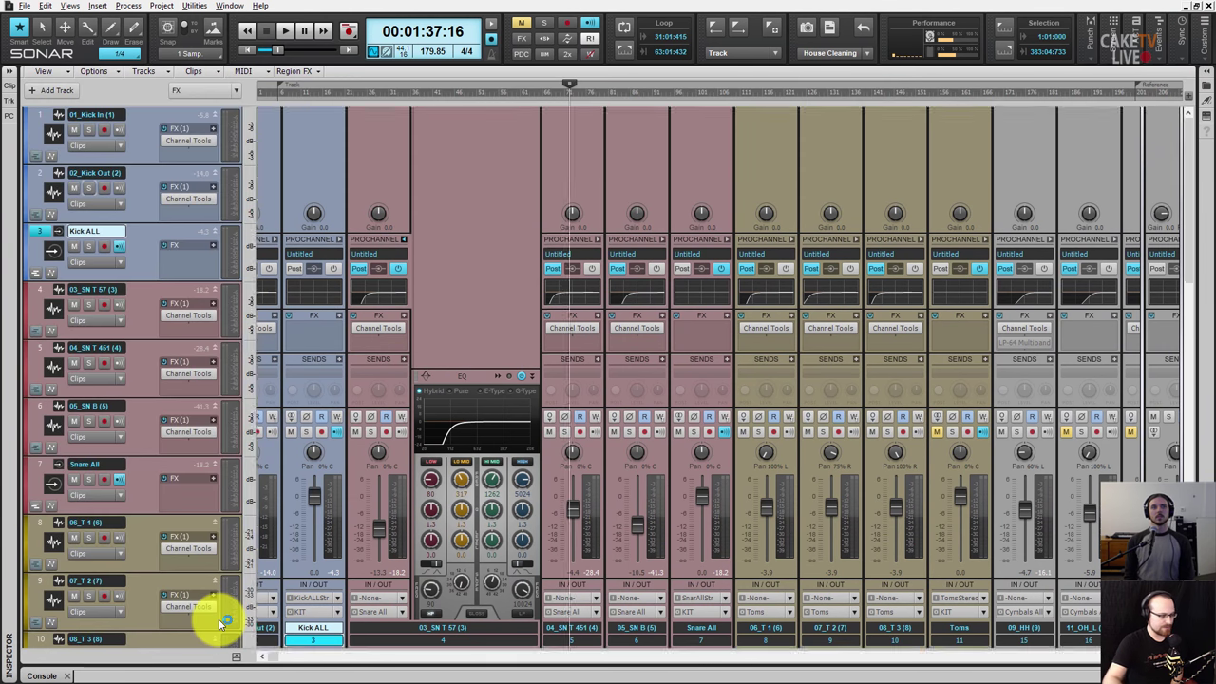
key("f")
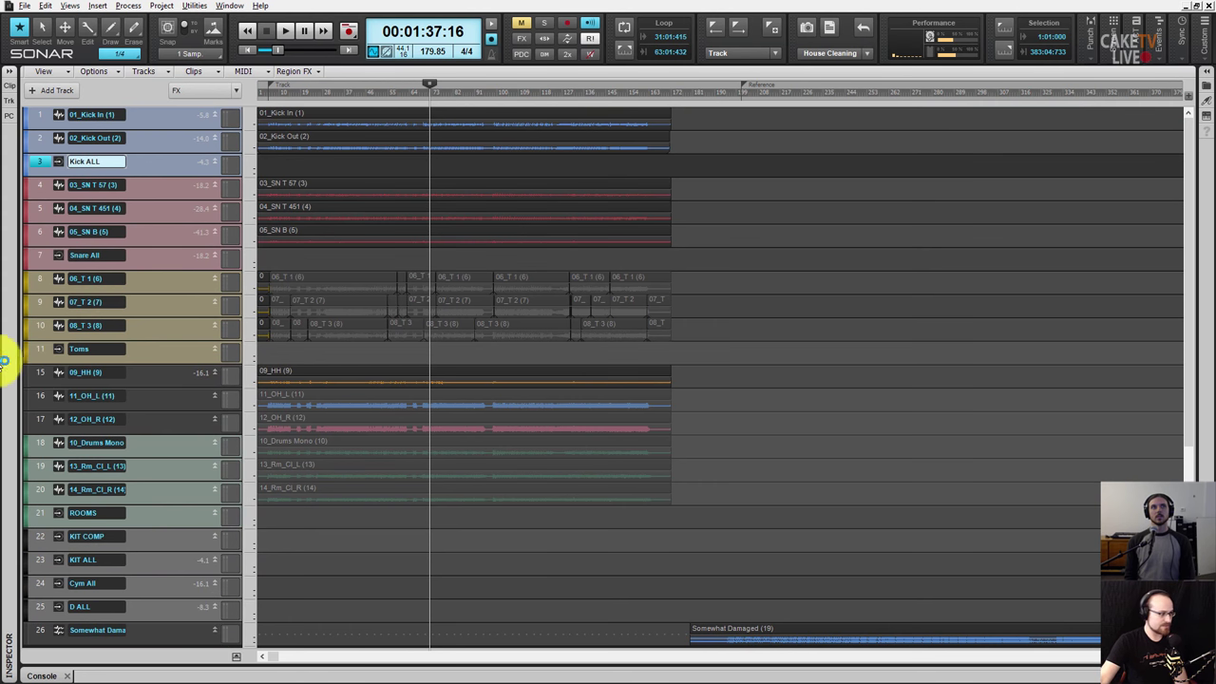
key("ctrl+a")
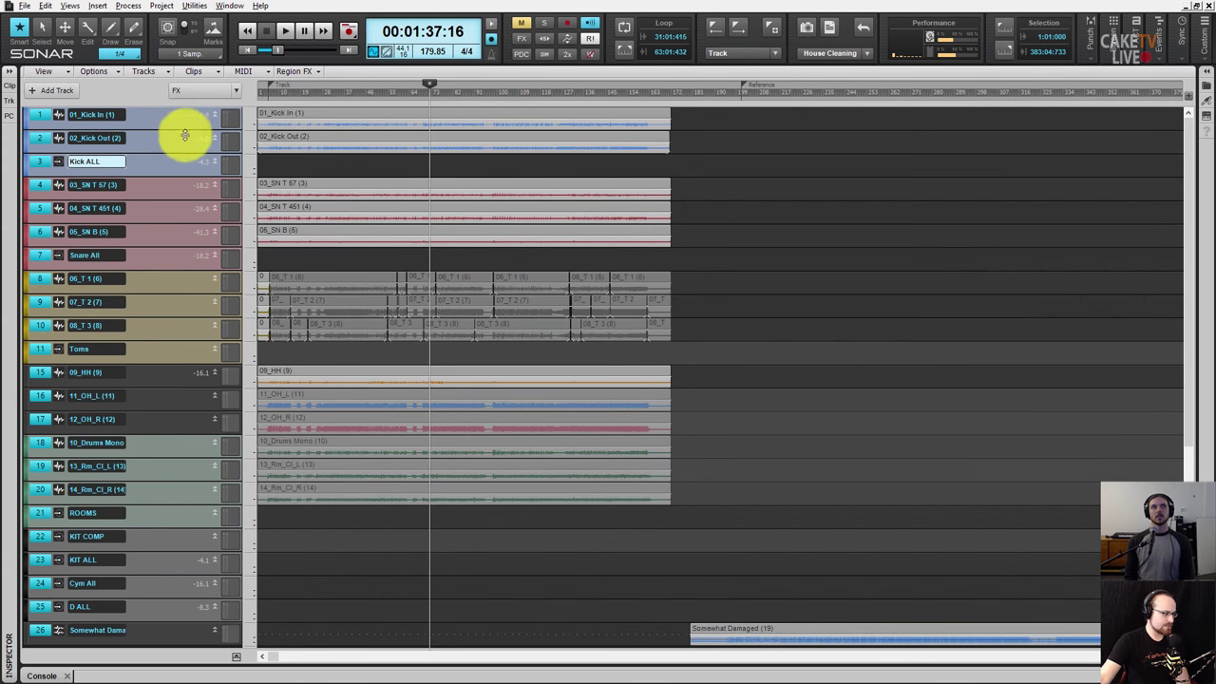
key("ctrl+Down")
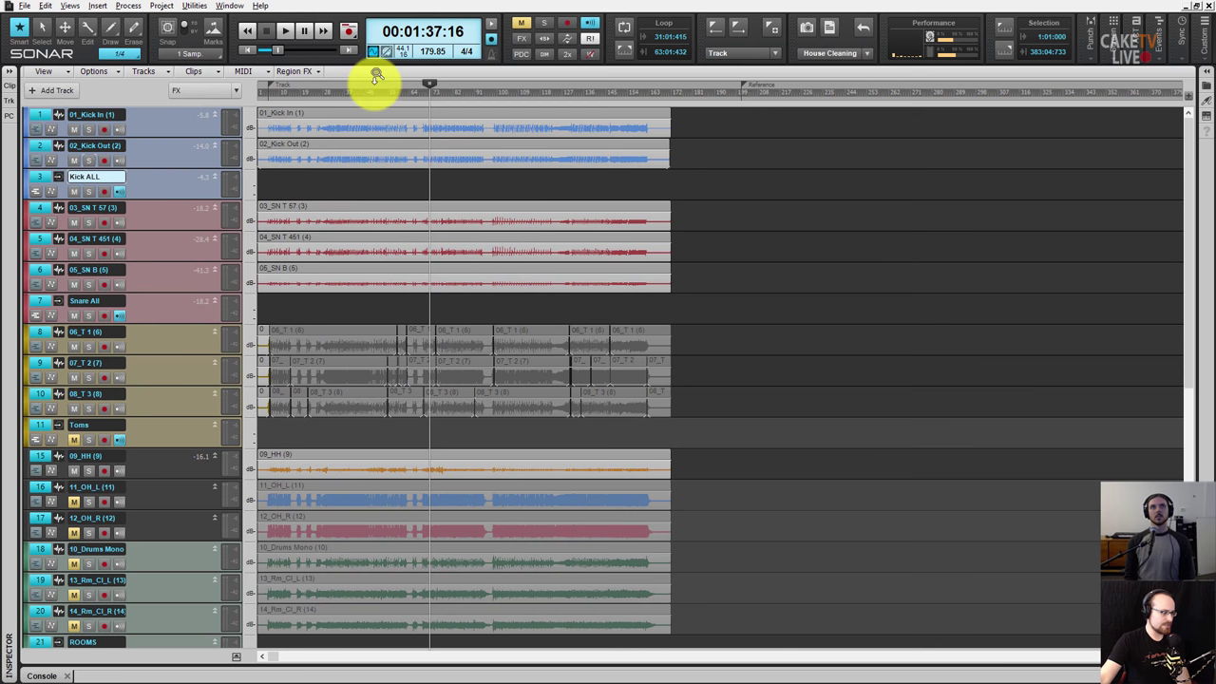
left_click_drag(376, 76, 380, 95)
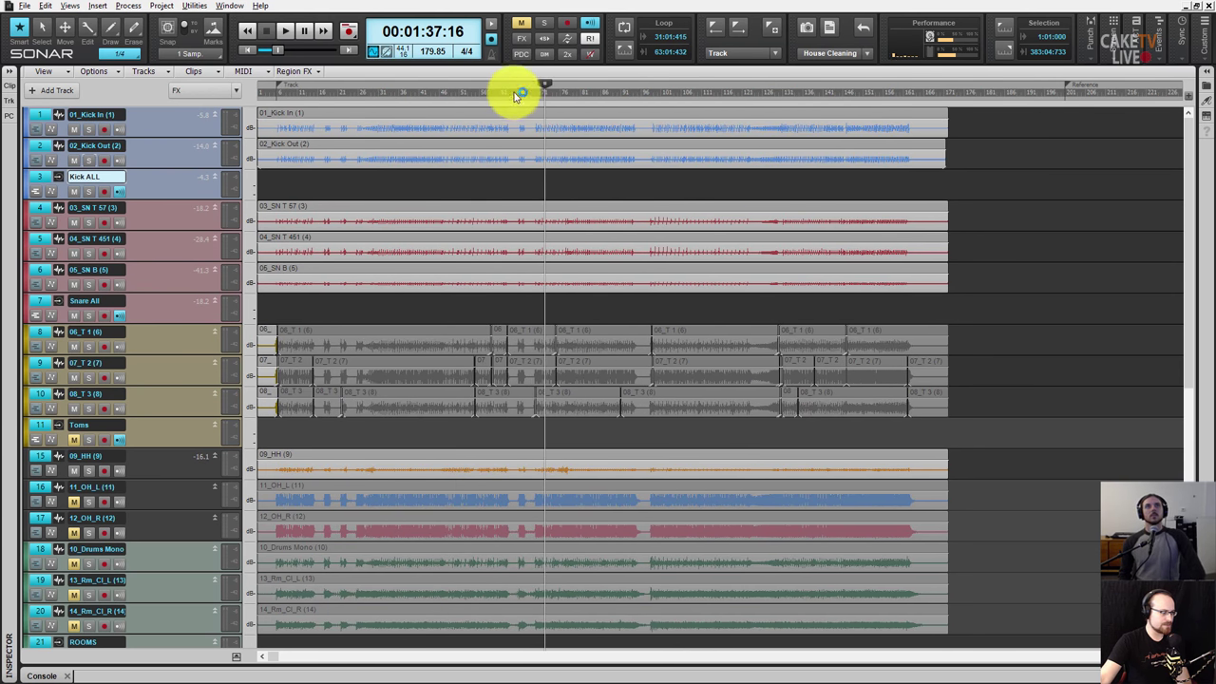
left_click_drag(513, 92, 733, 244)
key("w")
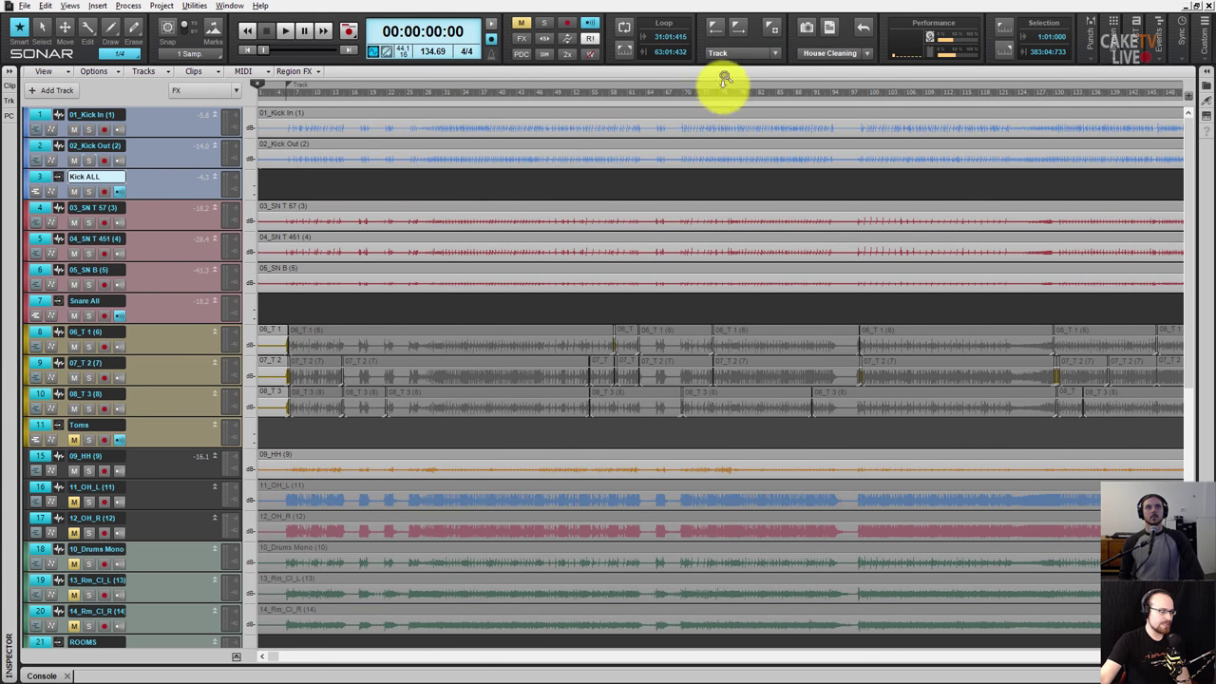
left_click_drag(724, 79, 719, 76)
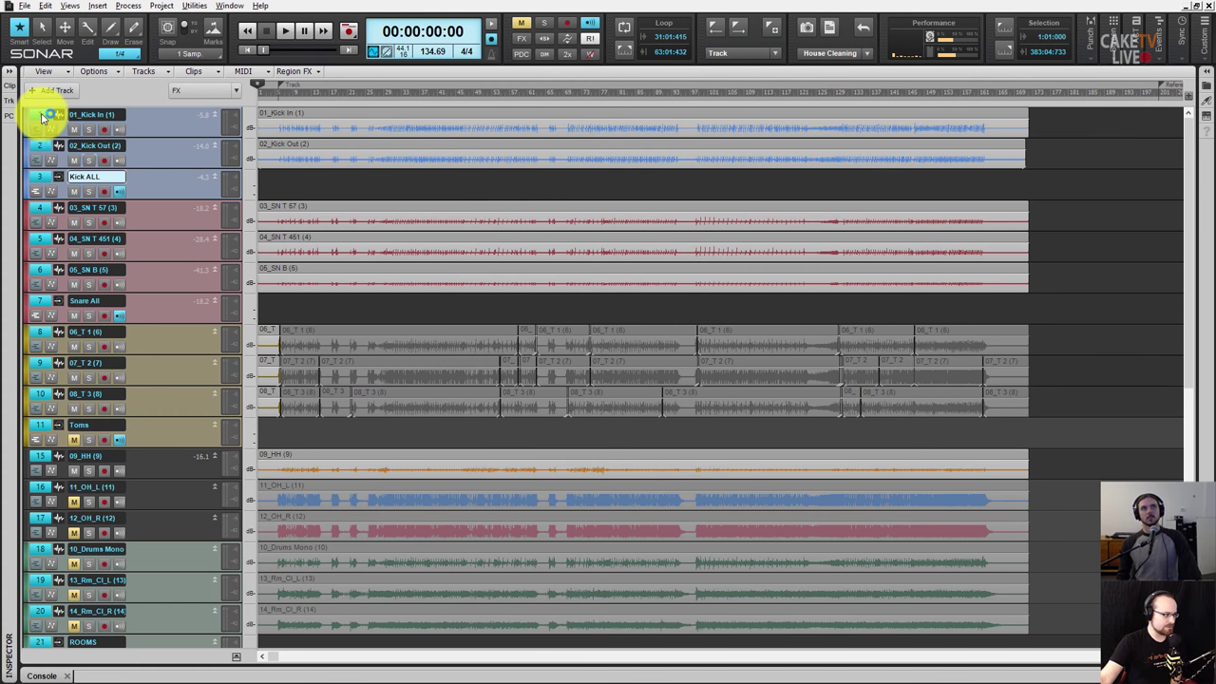
left_click(42, 116)
left_click(41, 116)
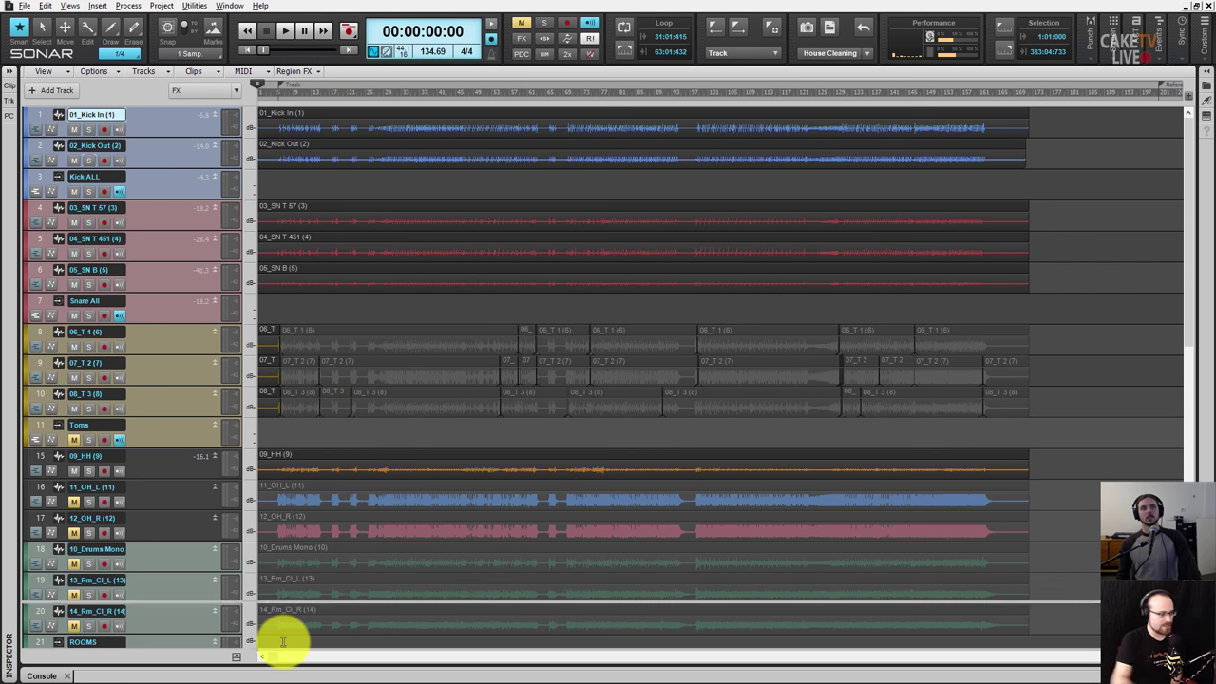
key("b")
mouse_move(238, 603)
left_mouse_down()
mouse_move(242, 454)
mouse_move(238, 663)
left_mouse_up()
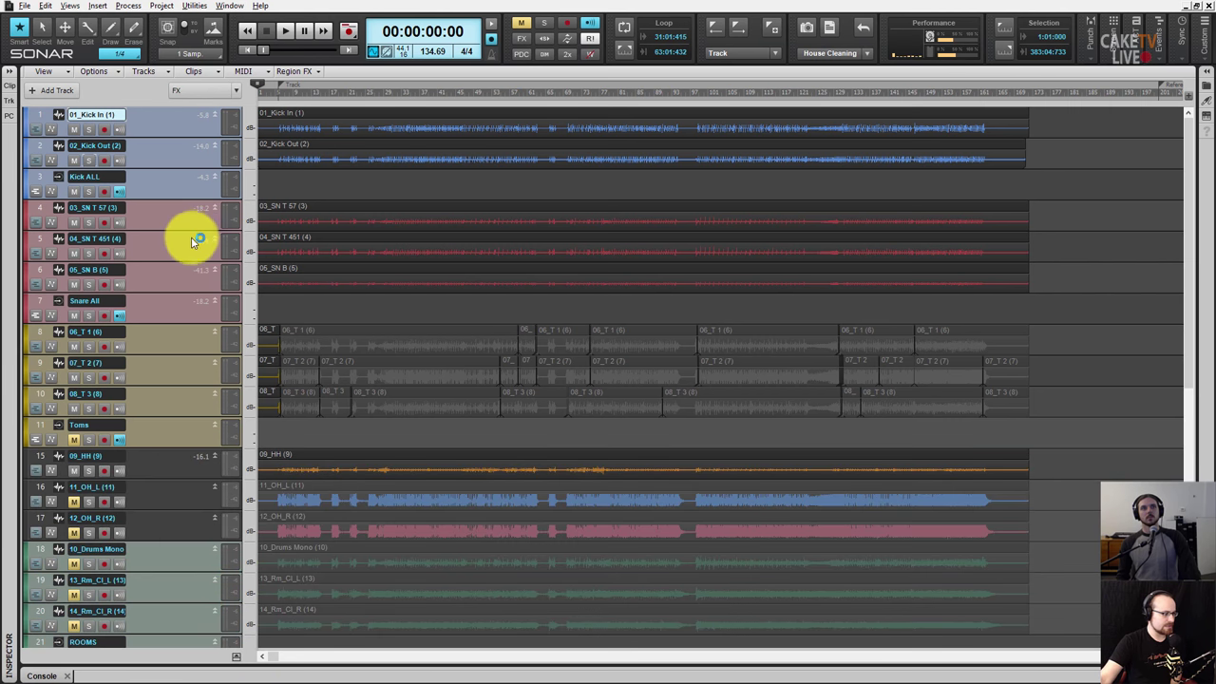
left_click(46, 177)
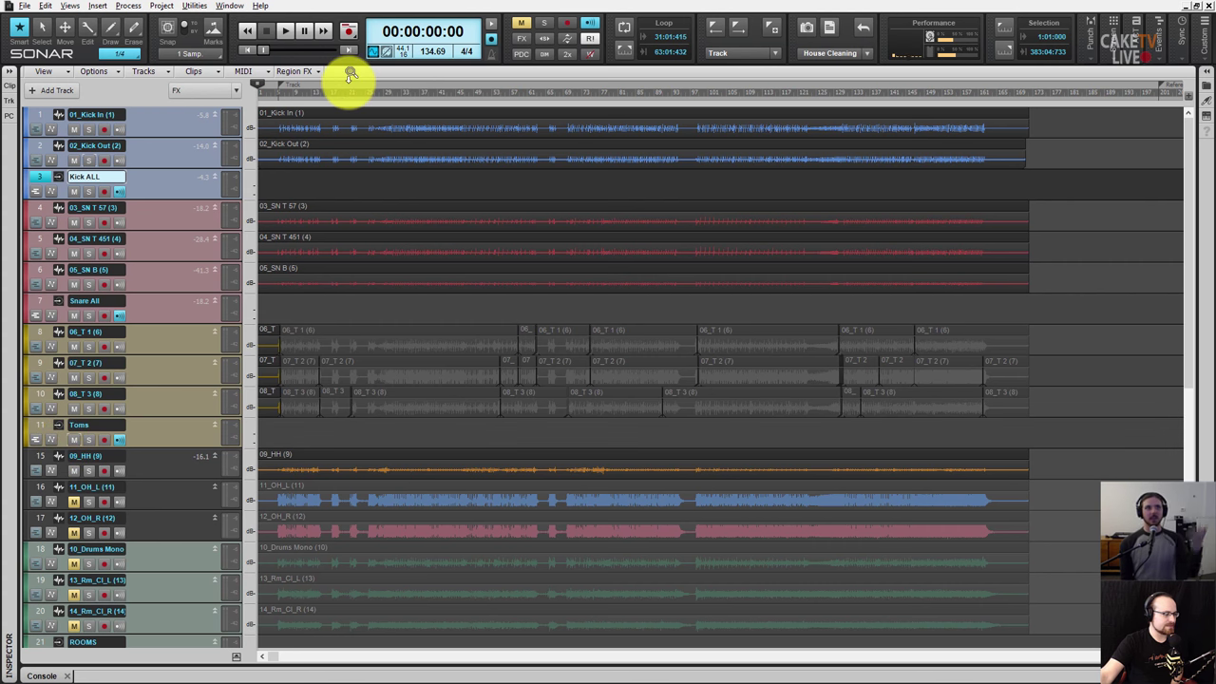
left_click_drag(348, 78, 352, 107)
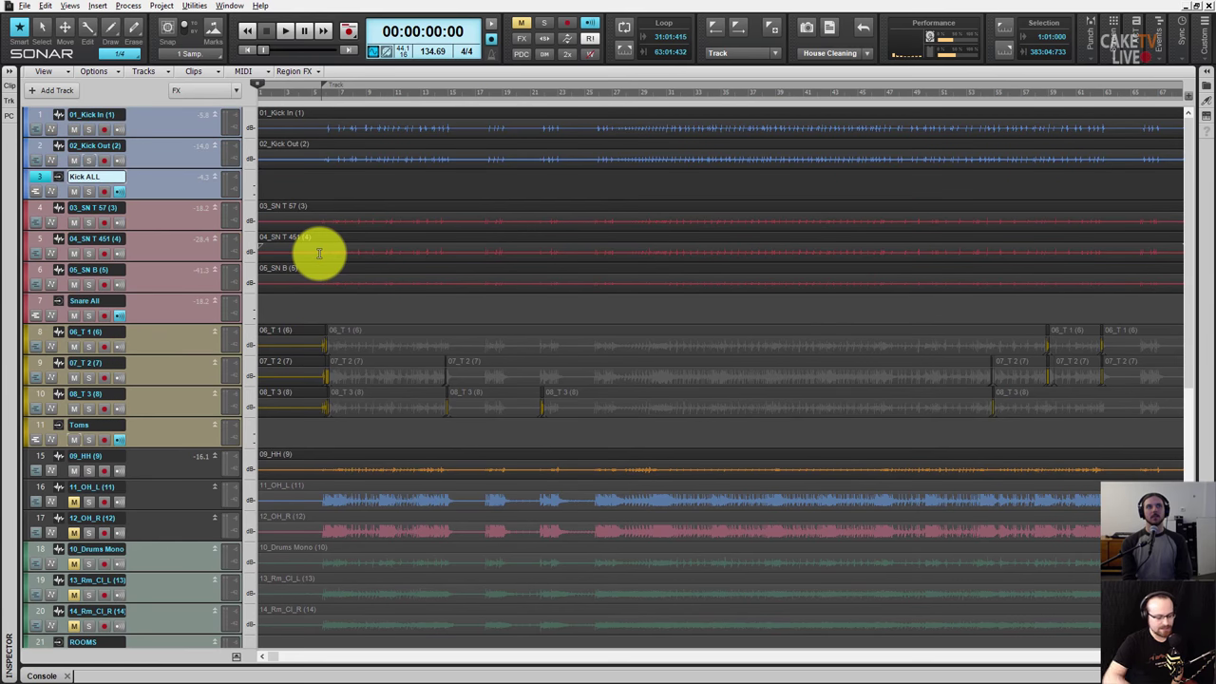
- Show the Console view and collapse the expanded EQ panels on the kick and snare strips
key("alt+2")
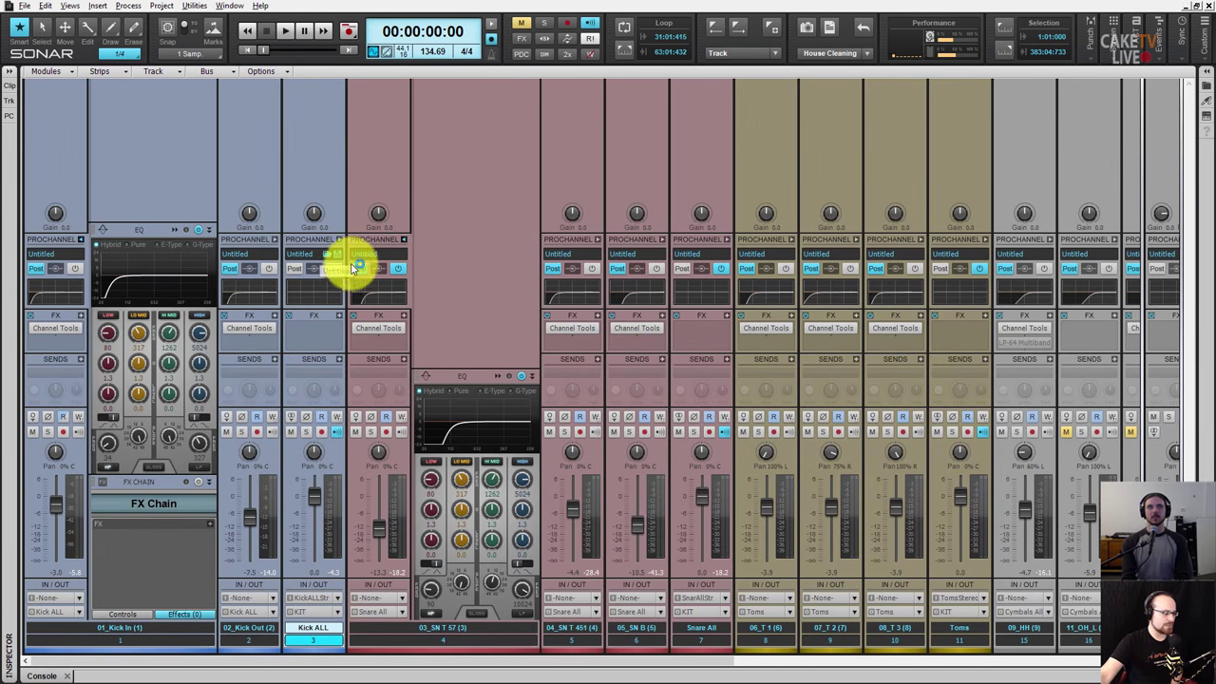
left_click(84, 239)
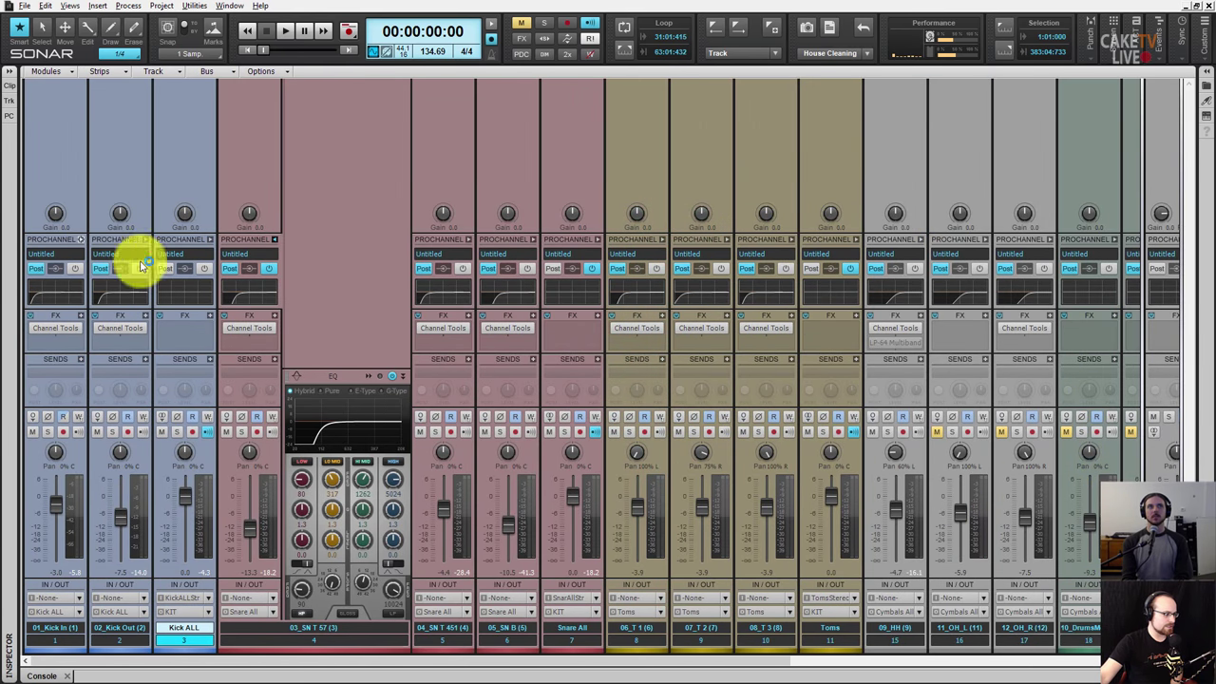
left_click(272, 238)
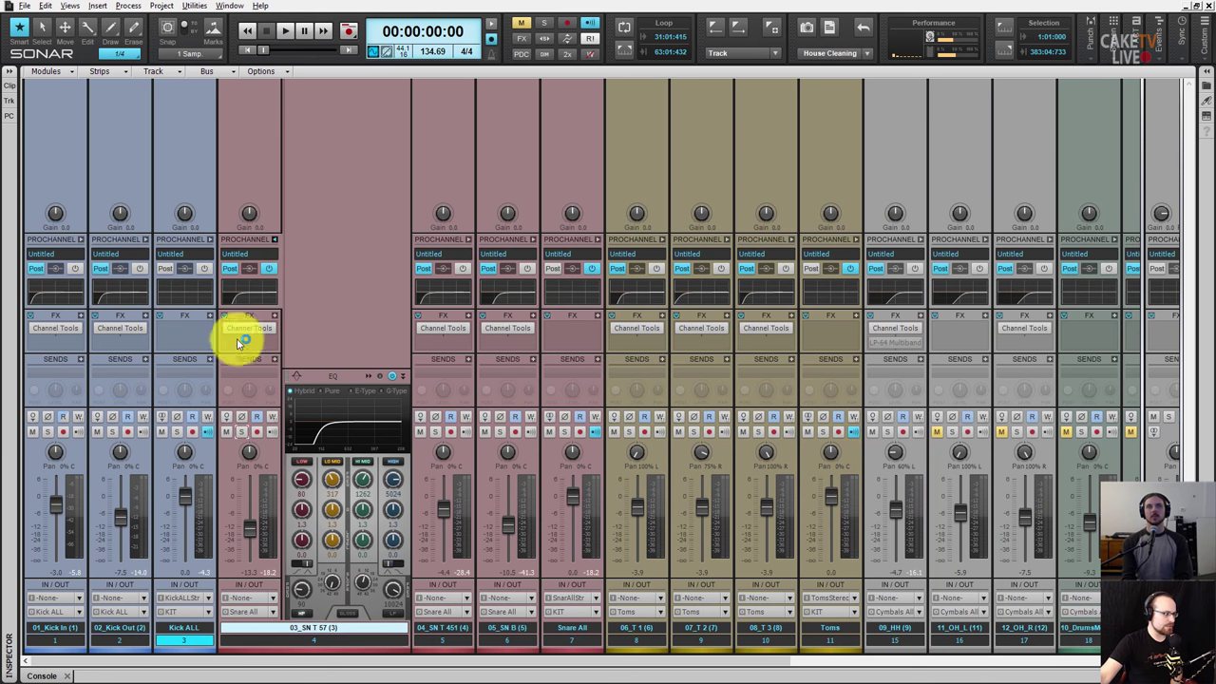
left_click(276, 240)
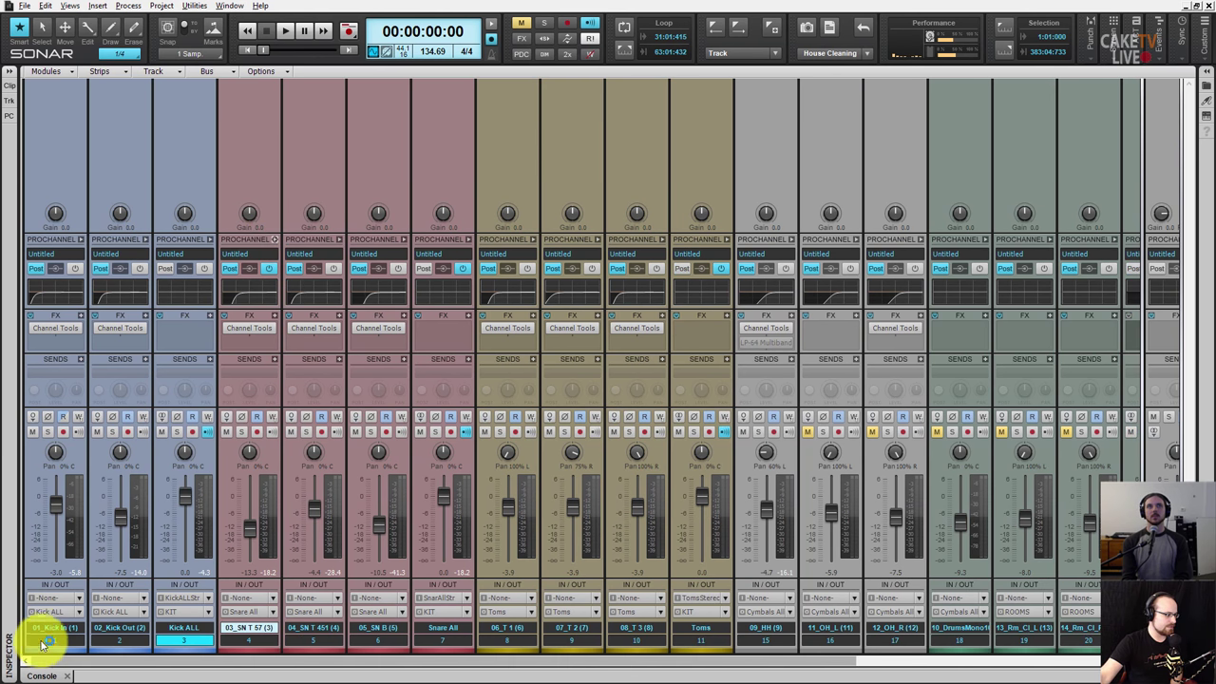
left_click(38, 642)
left_click(131, 642)
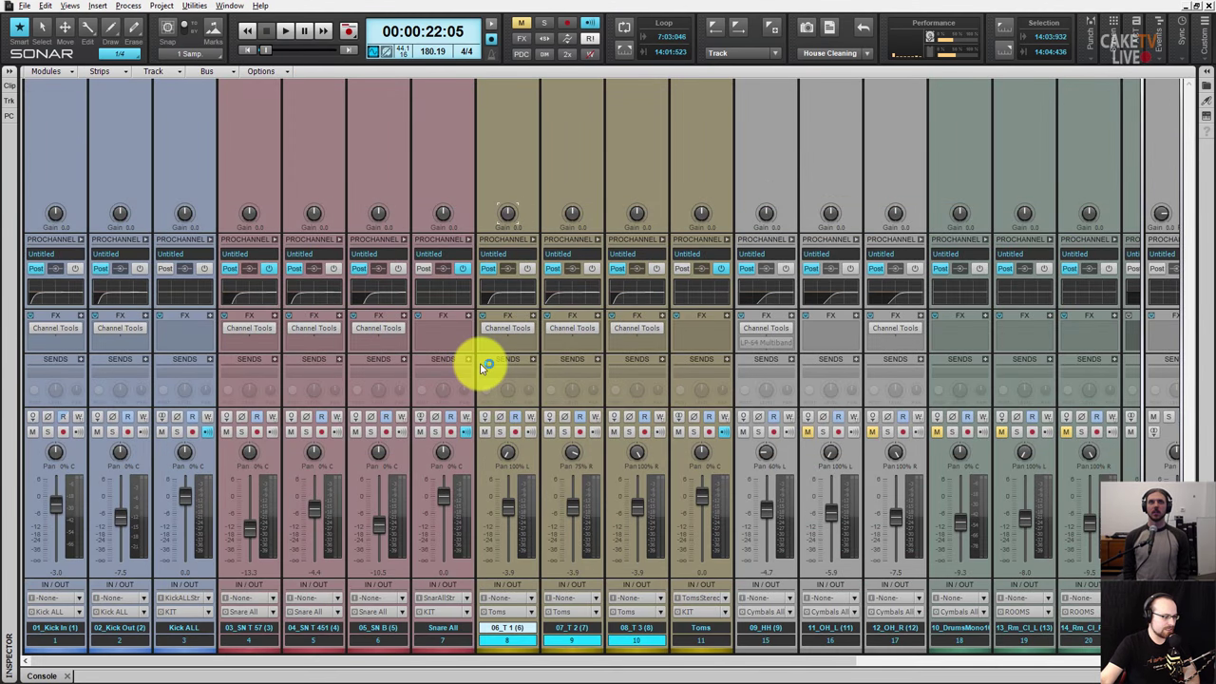
- Scroll the track view to bring the three tom tracks up around their first hits
scroll(760, 90, "down", 5)
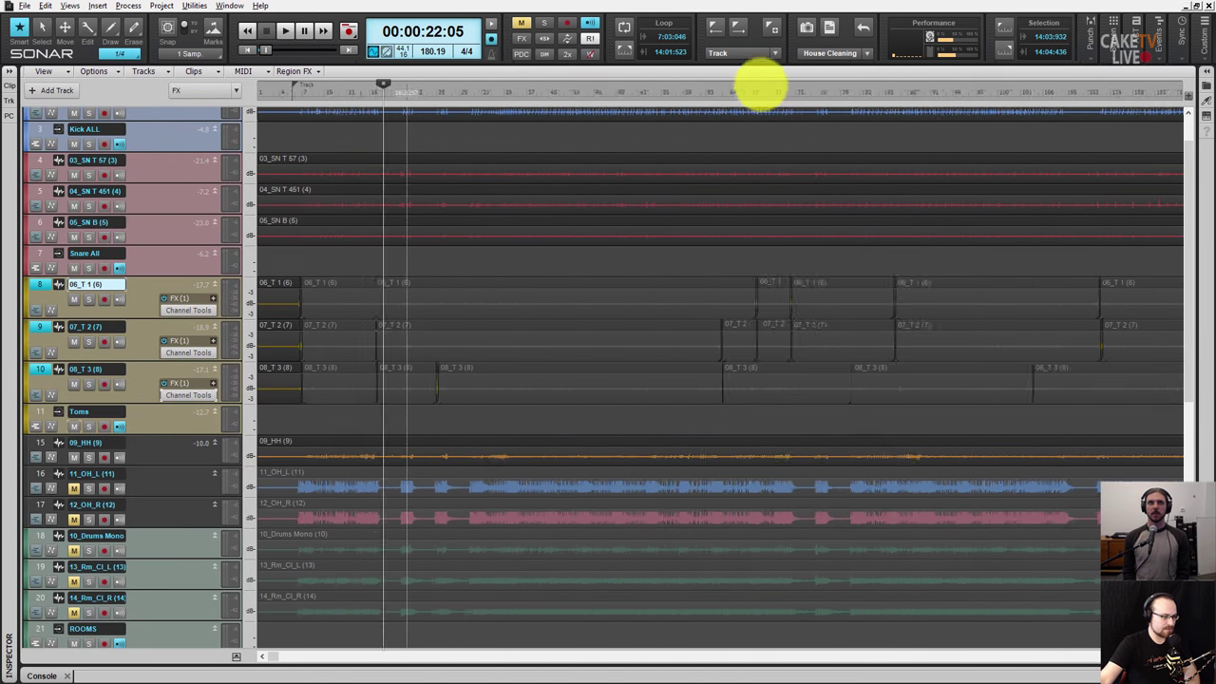
scroll(760, 90, "up", 2)
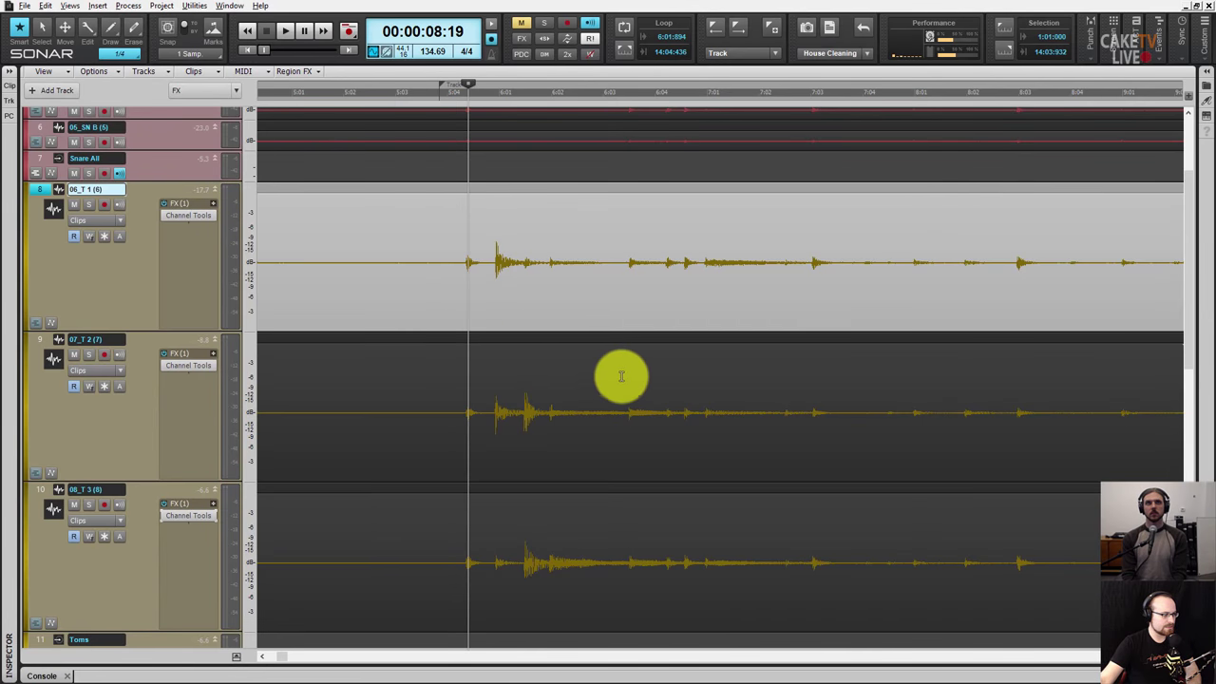
- Split the 06_T 1 and 07_T 2 tom clips at their first hits, soloing 07_T 2
key("Tab")
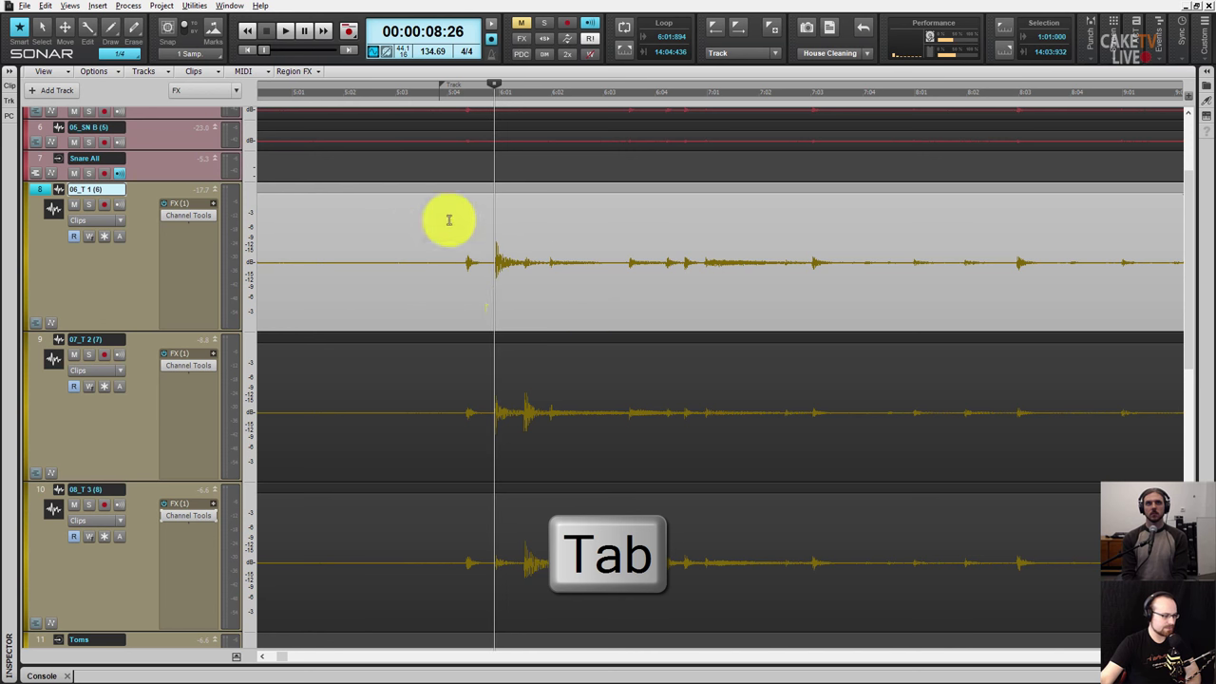
key("s")
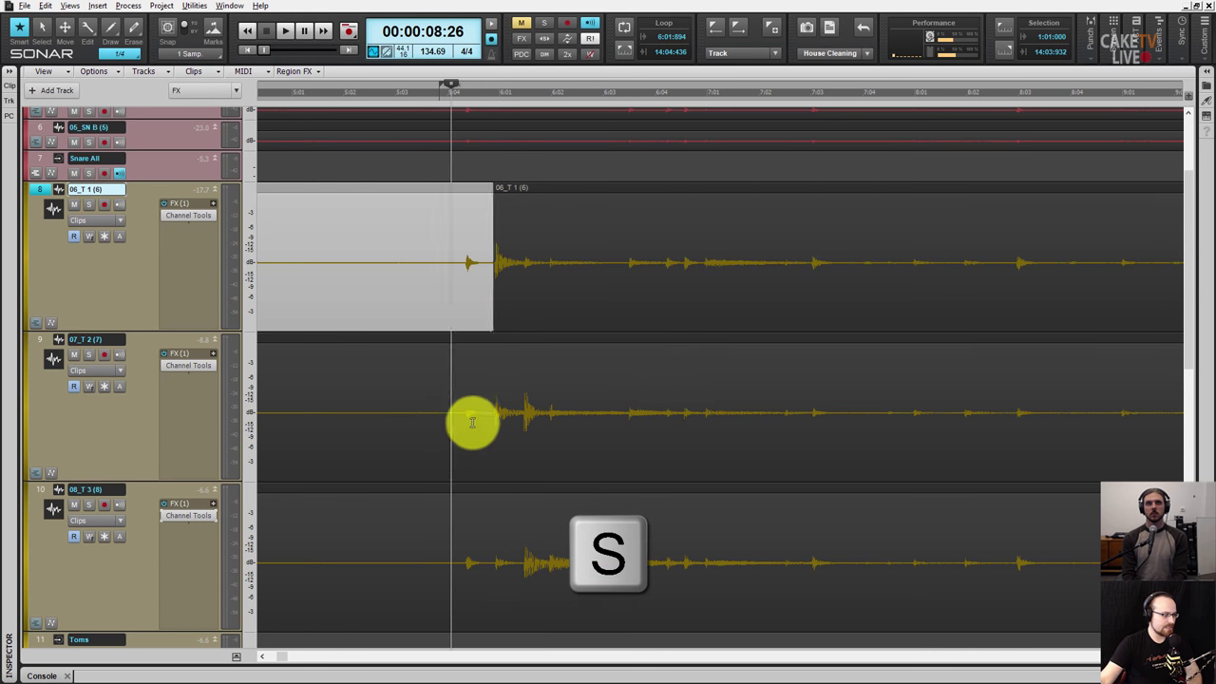
left_click(453, 415)
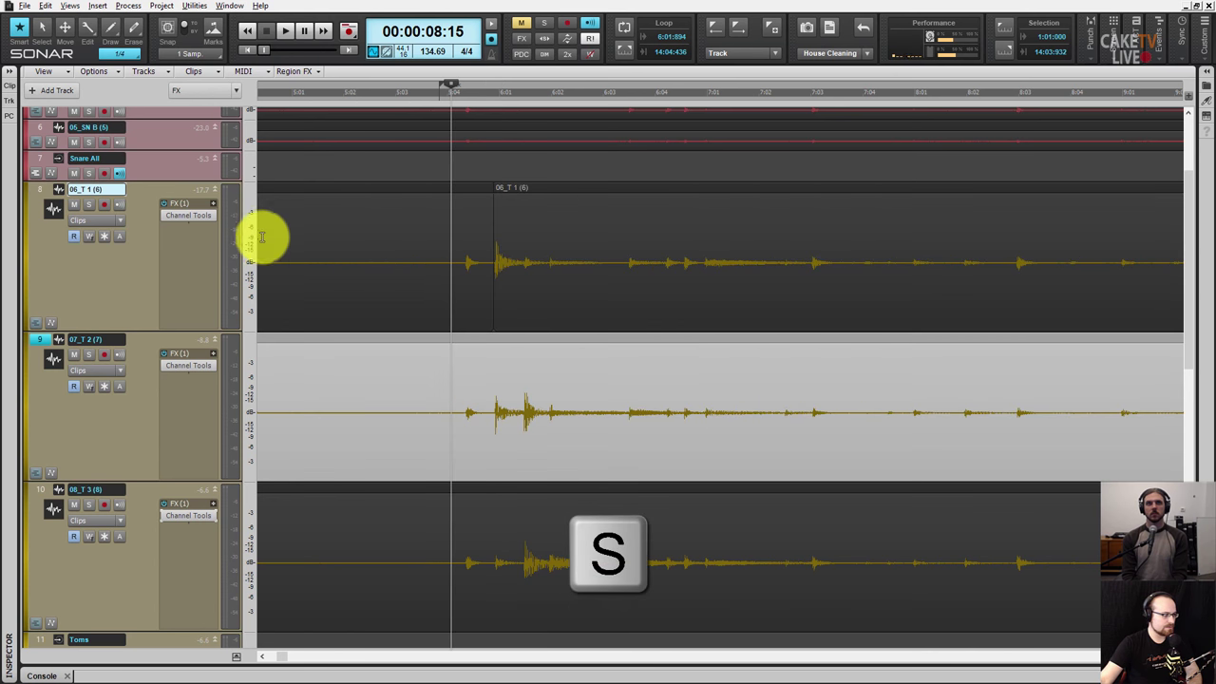
left_click(494, 410)
left_click(88, 354)
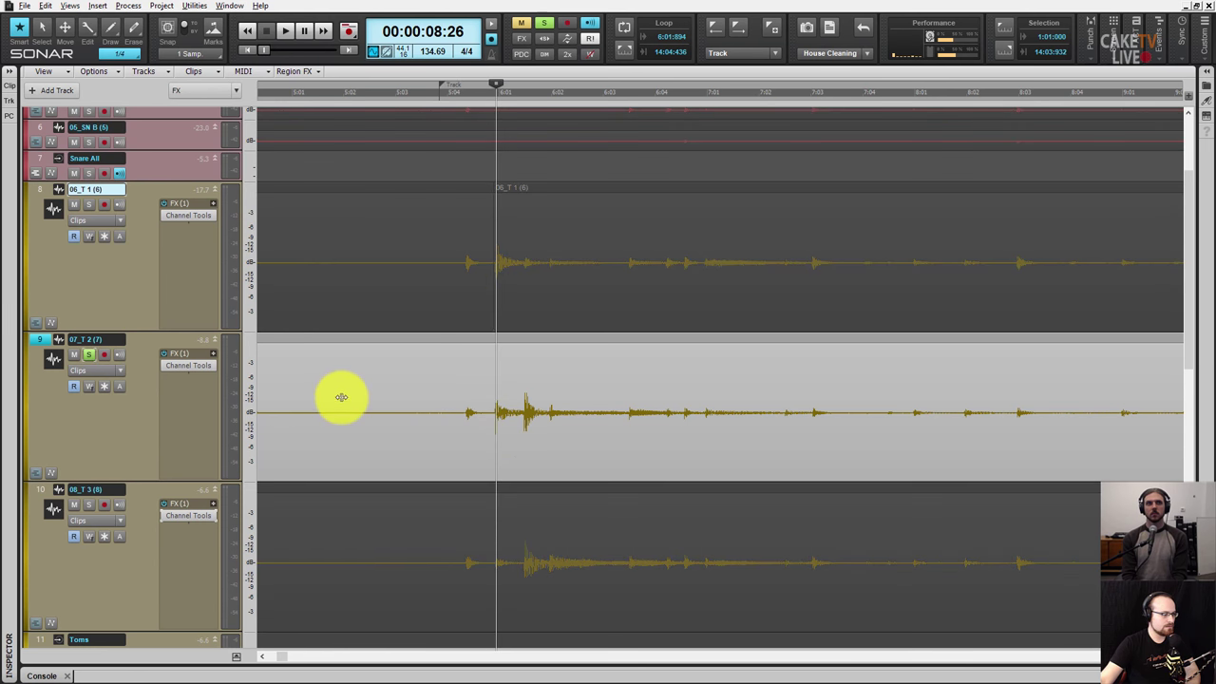
key("space")
key("space")
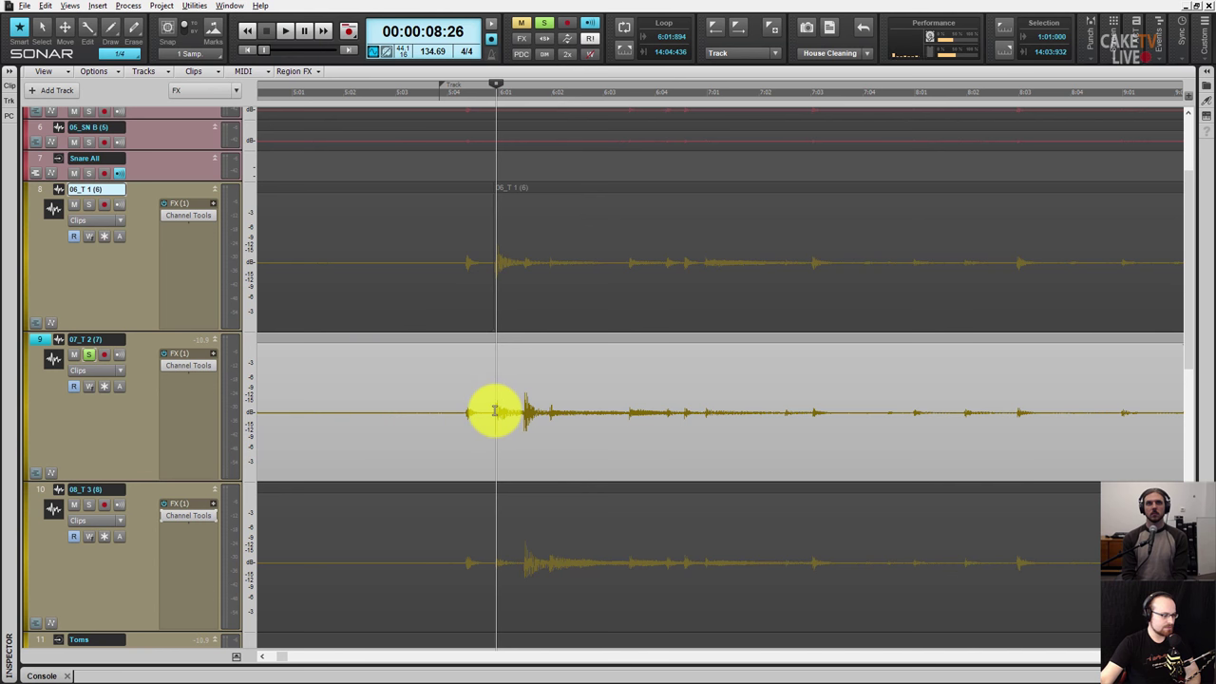
key("s")
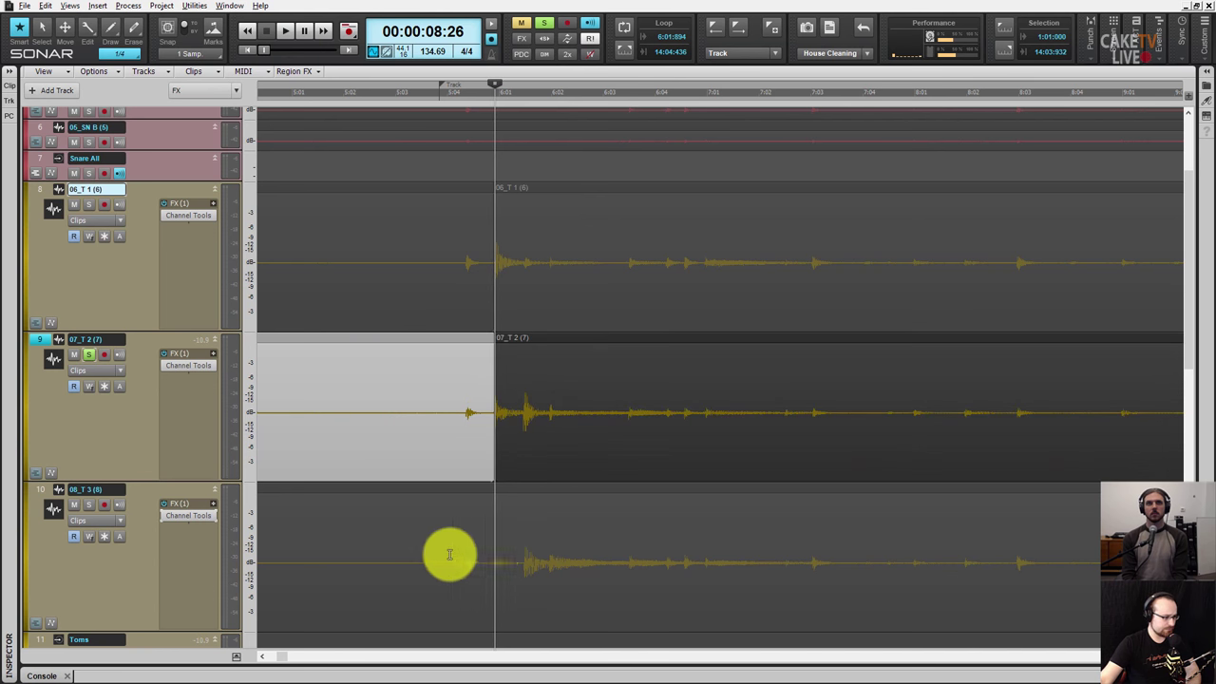
- Solo 08_T 3, split it just before its first hit and mute the lead-in
left_click(449, 554)
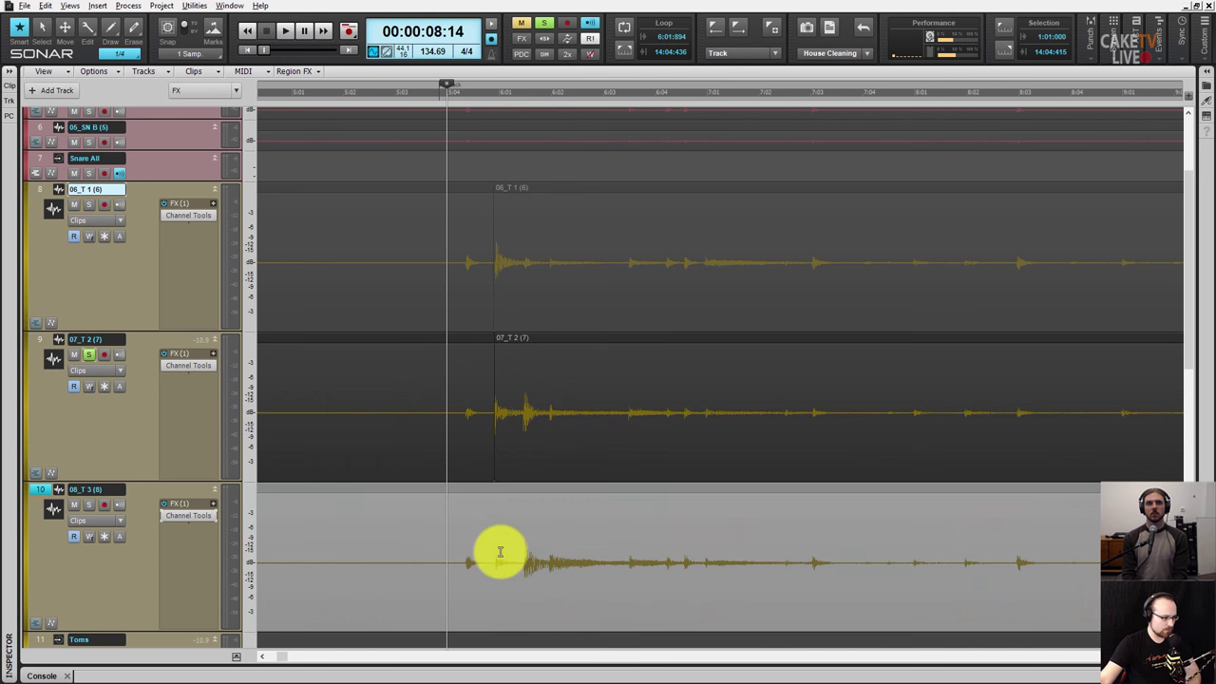
left_click(493, 566)
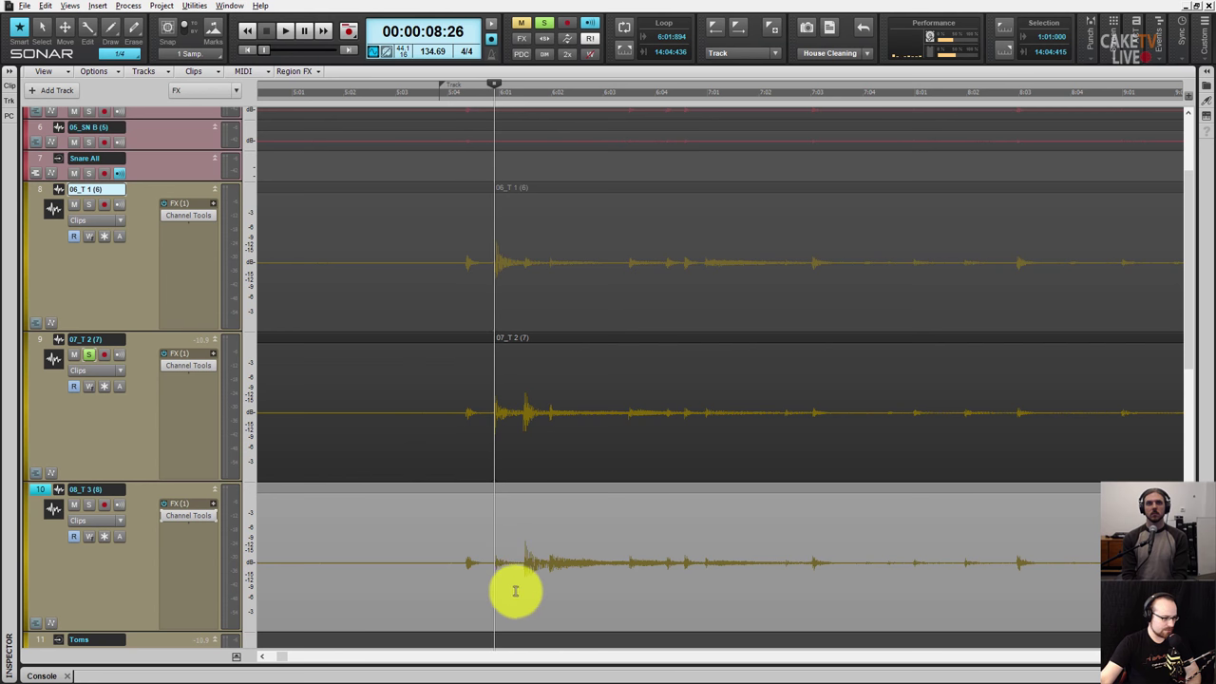
left_click(525, 556)
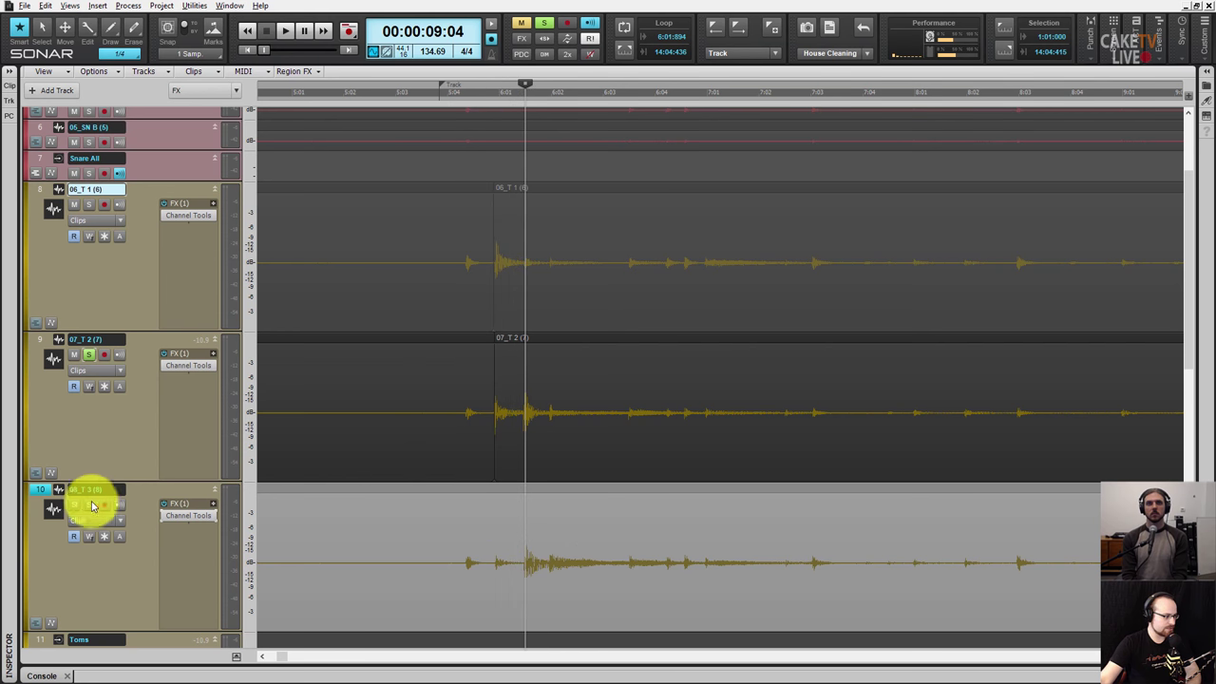
left_click(577, 580)
left_click(529, 566)
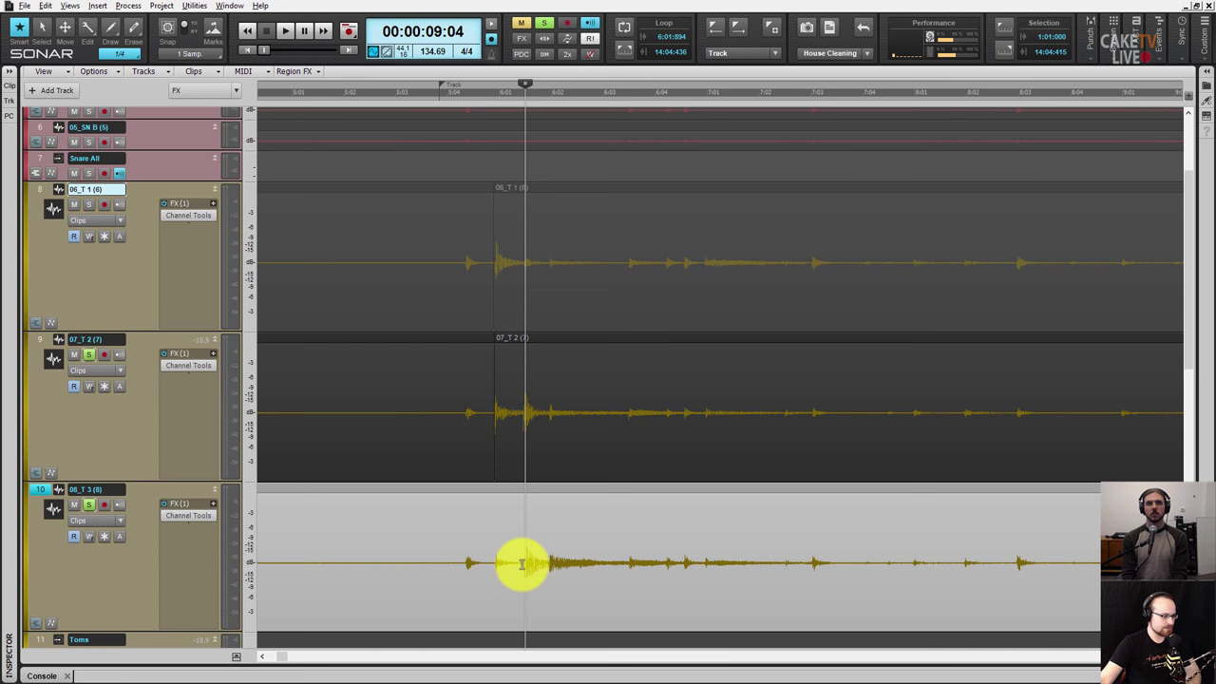
left_click(521, 565)
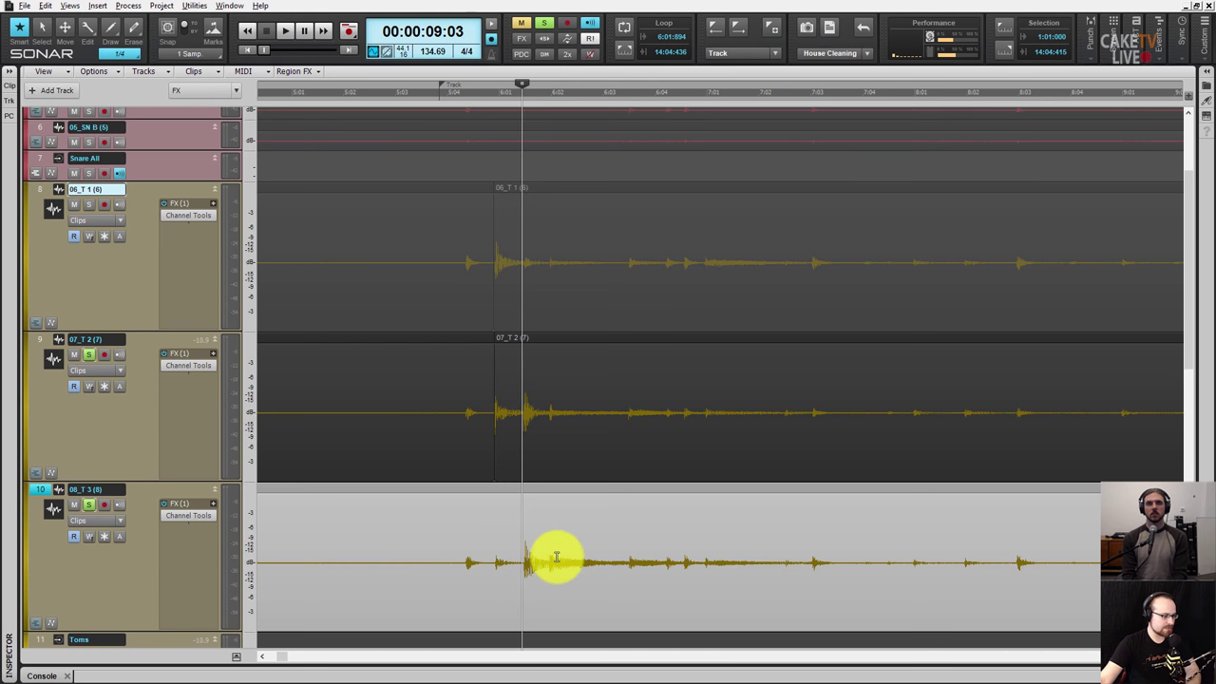
key("s")
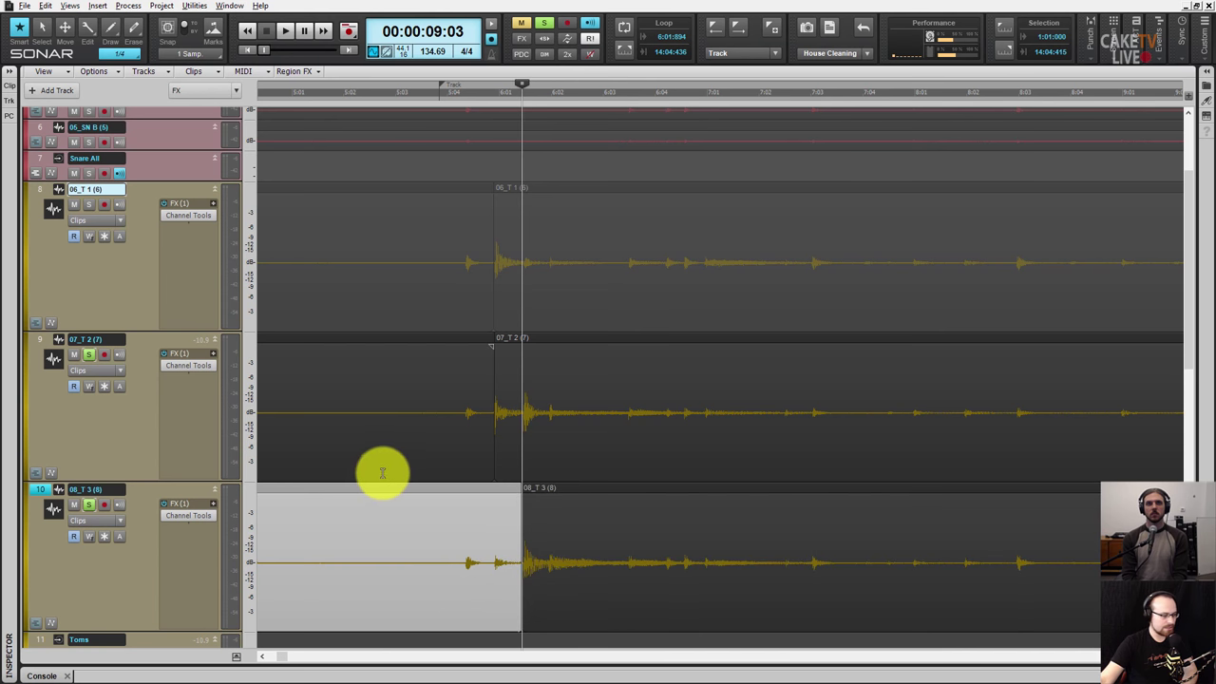
key("k")
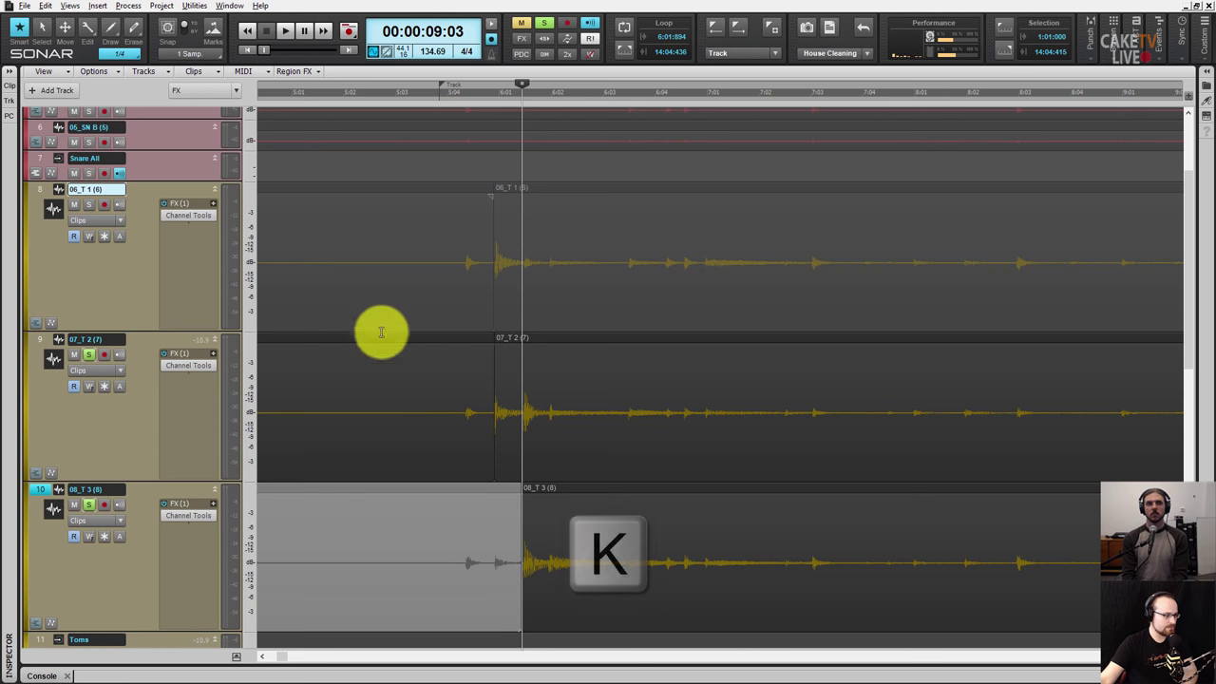
- Mute the 07_T 2 lead-in, unsolo 07_T 2 and 08_T 3, and select the main 06_T 1 clip
left_click(382, 337)
key("k")
left_click(412, 195)
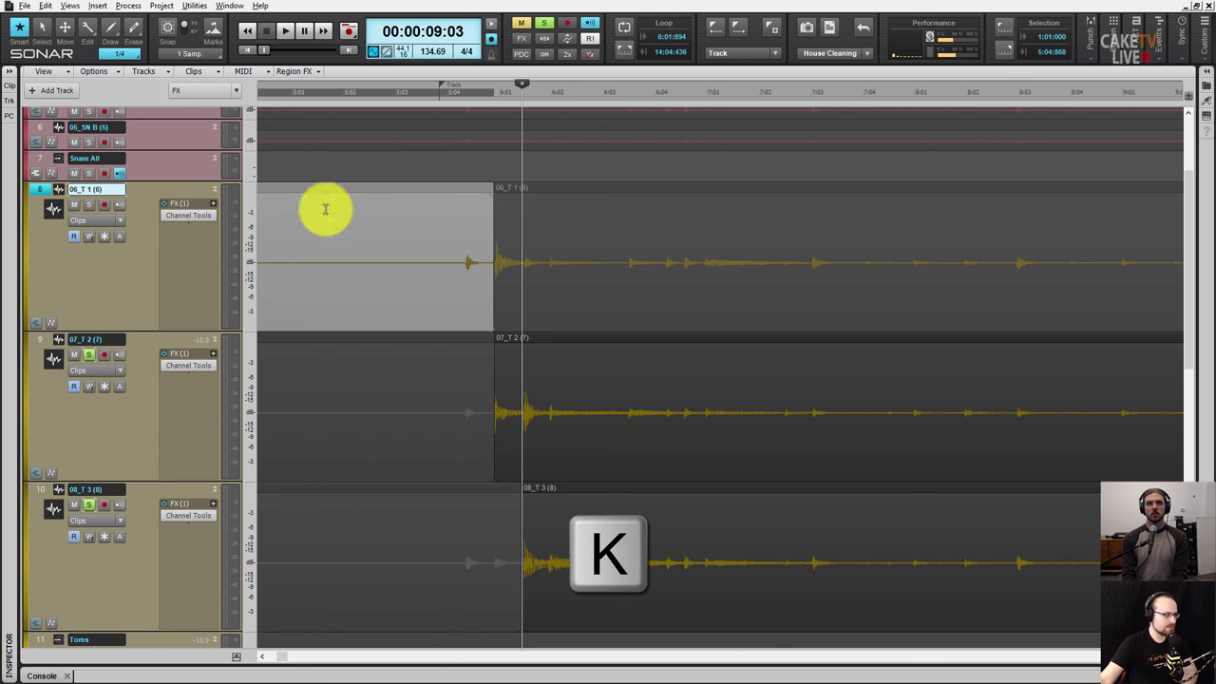
left_click(88, 353)
left_click(89, 506)
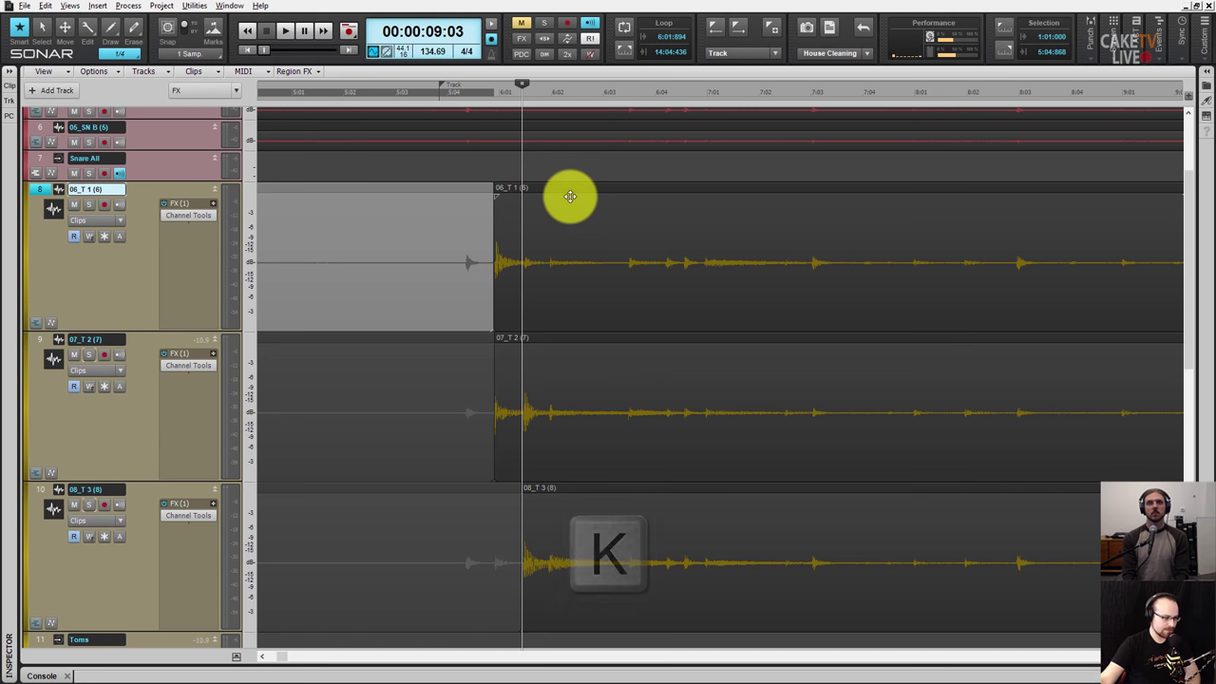
left_click(665, 251)
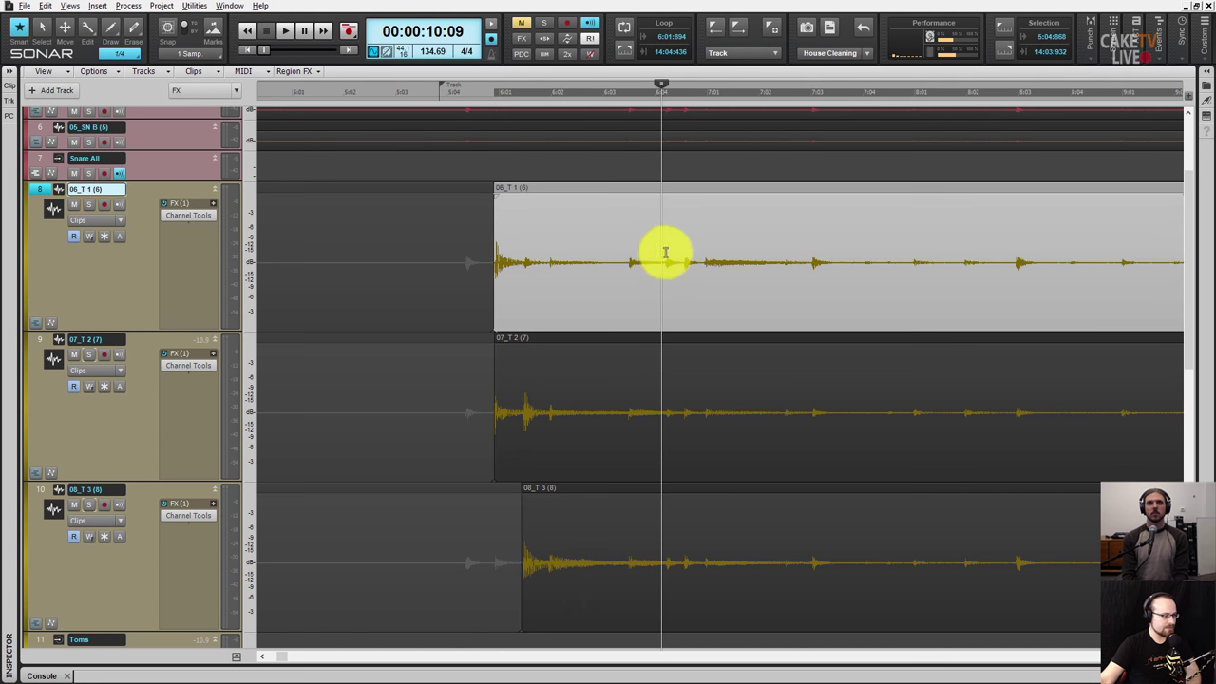
- Split the 06_T 1 clip at a new now-time position inside it
left_click(392, 380)
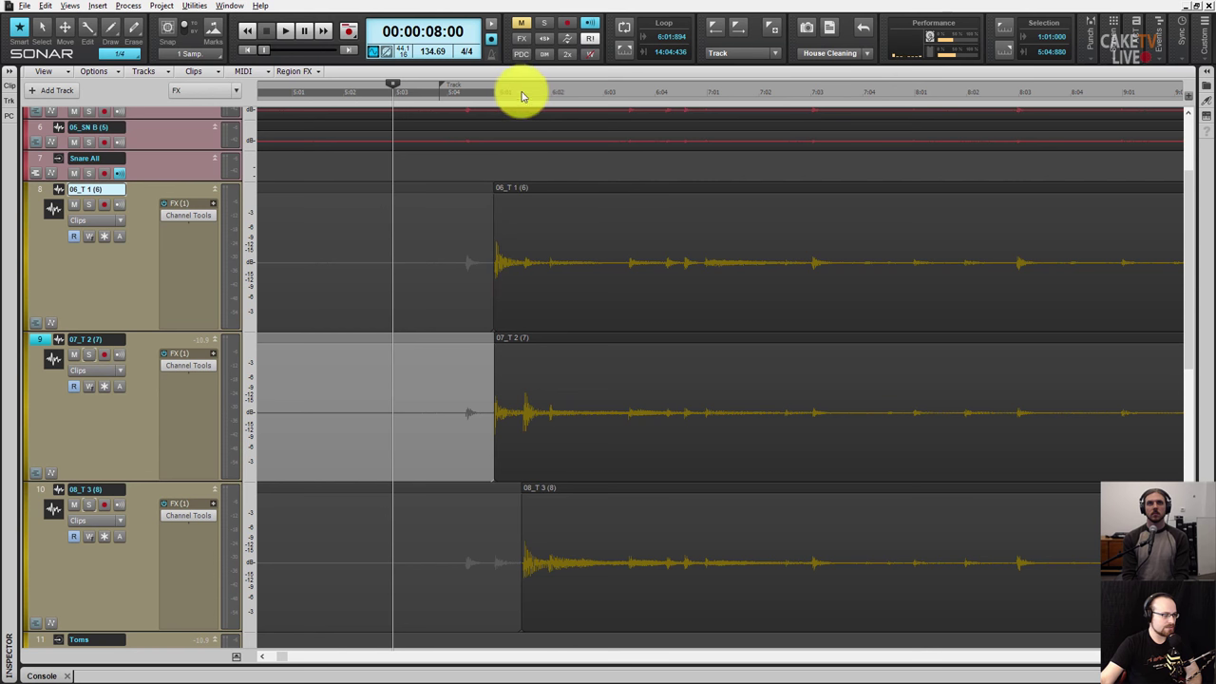
scroll(520, 95, "up", 1)
scroll(525, 86, "up", 2)
scroll(527, 81, "up", 1)
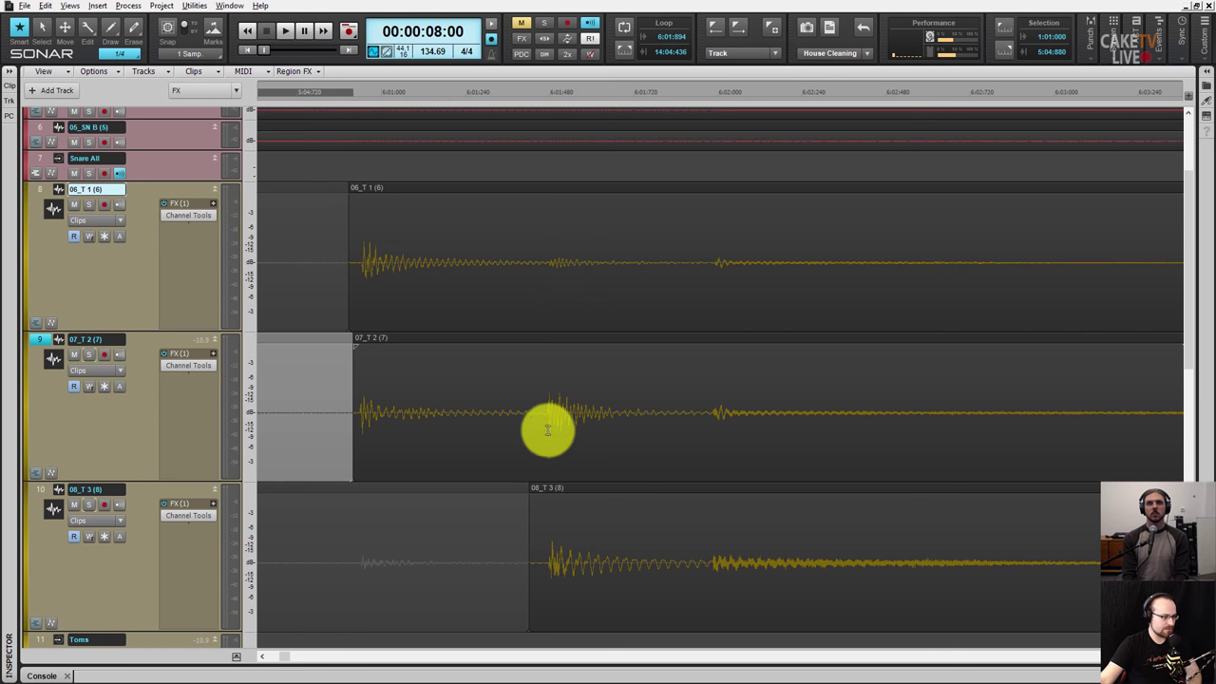
left_click(453, 244)
left_click(570, 294)
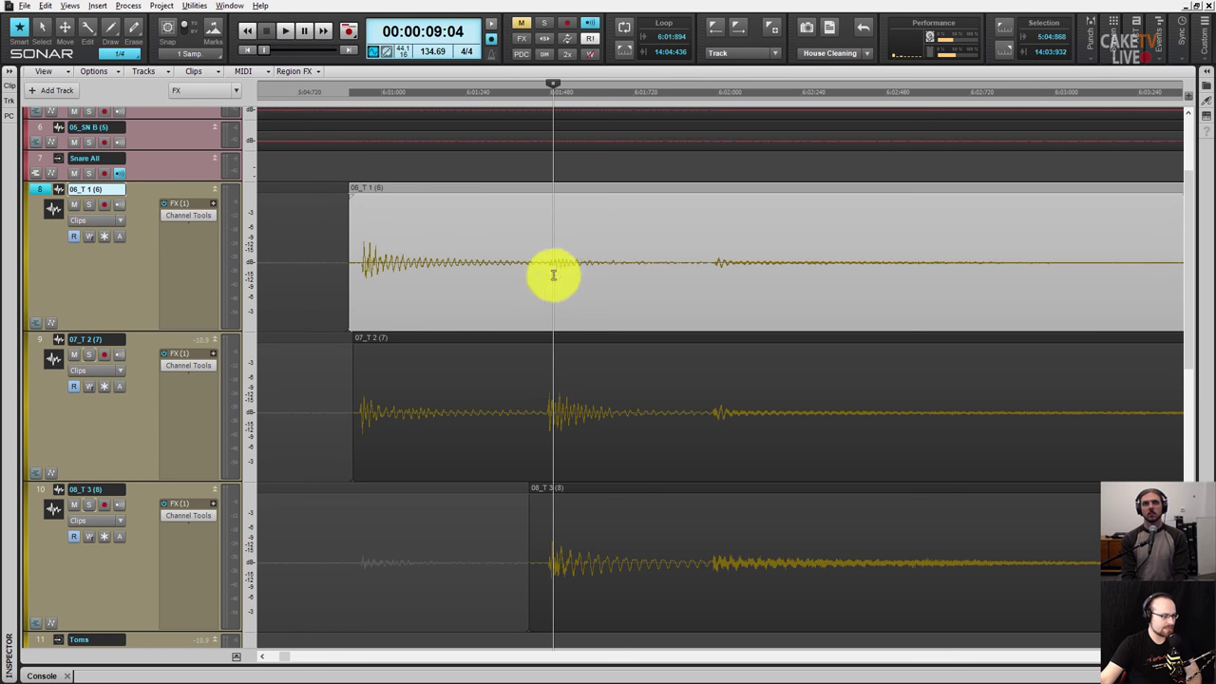
left_click(543, 434)
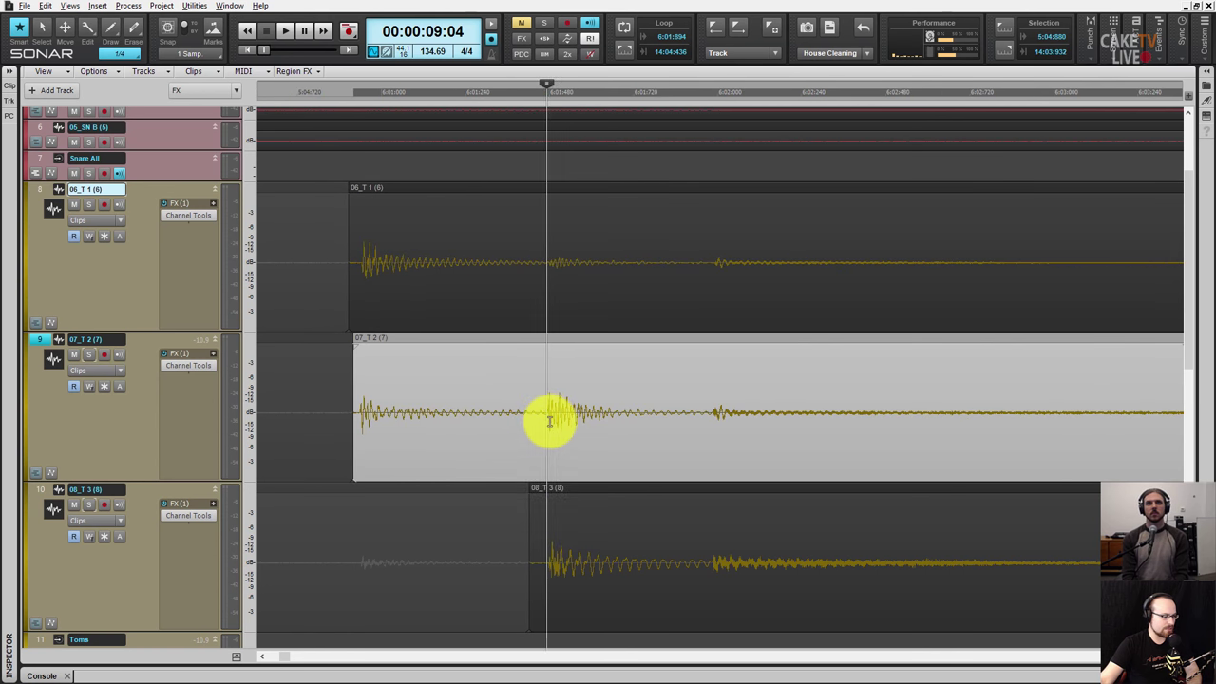
left_click(42, 190)
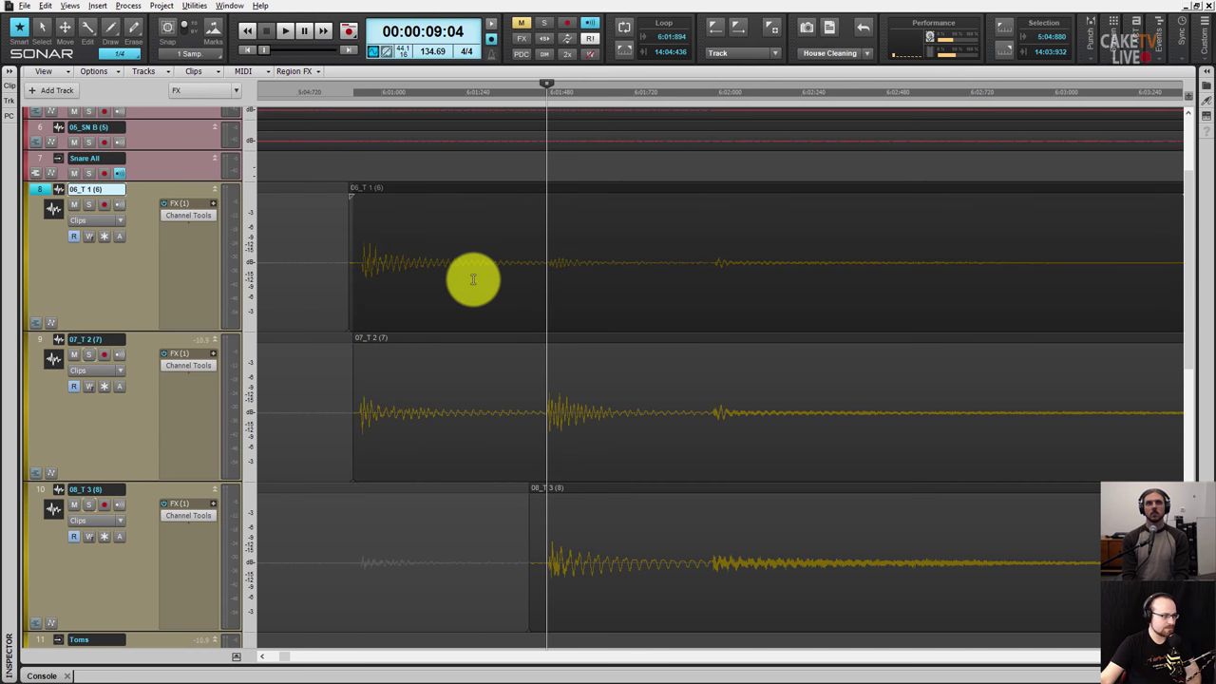
key("s")
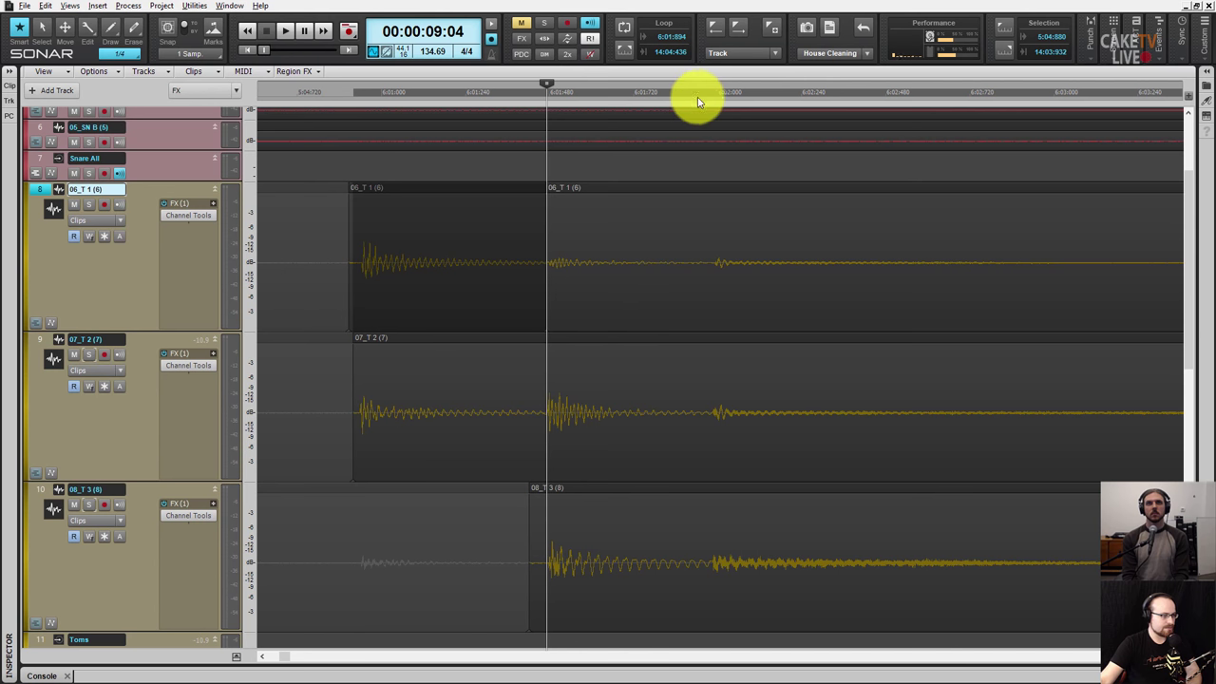
- Zoom in on the first tom hits and extend the 06_T 1 clip start slightly earlier
left_click_drag(700, 88, 665, 95)
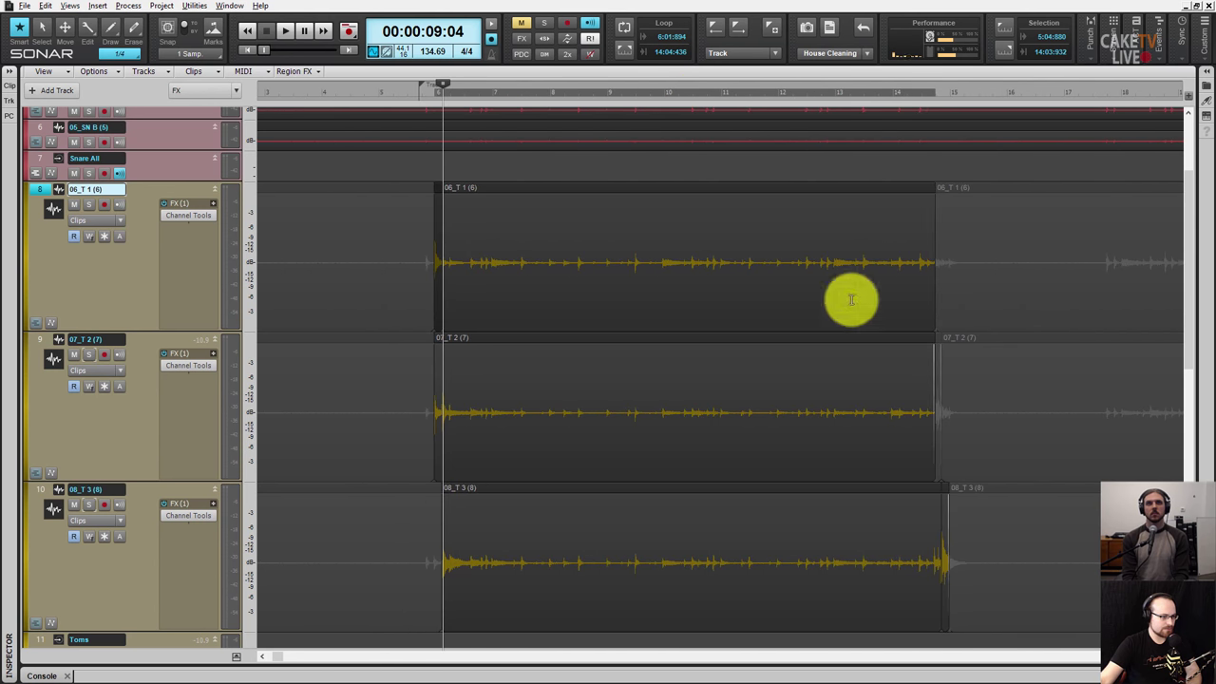
left_click_drag(489, 78, 488, 169)
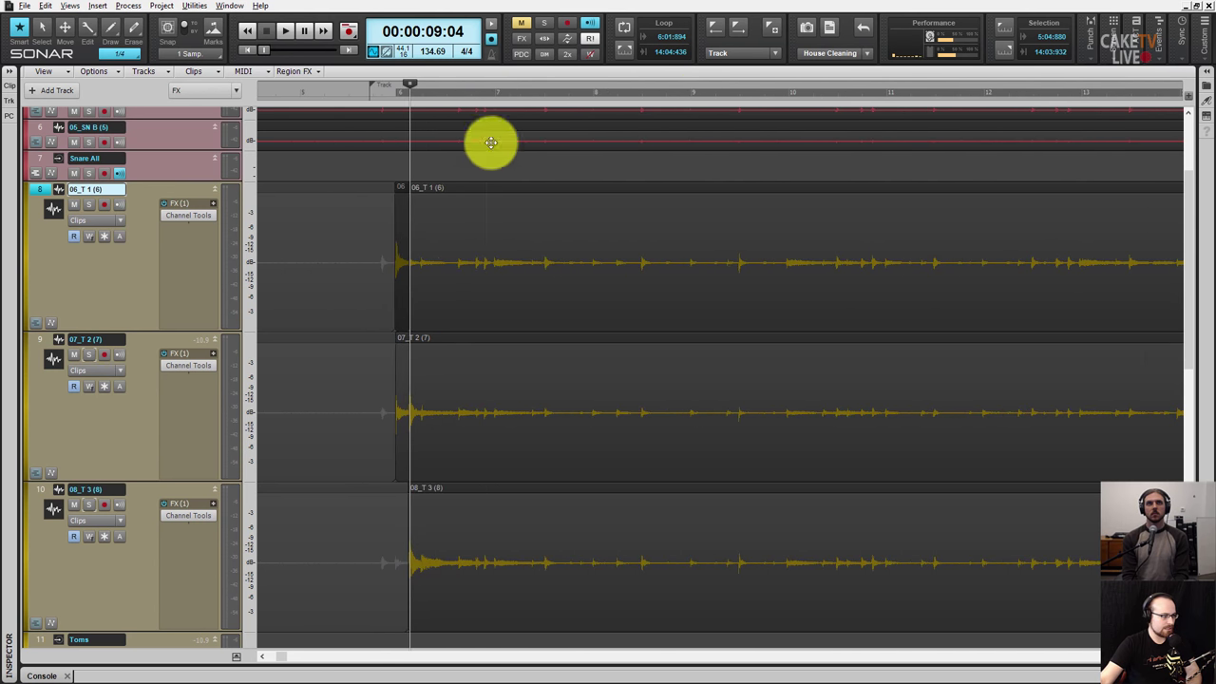
left_click(508, 185)
left_click(725, 181)
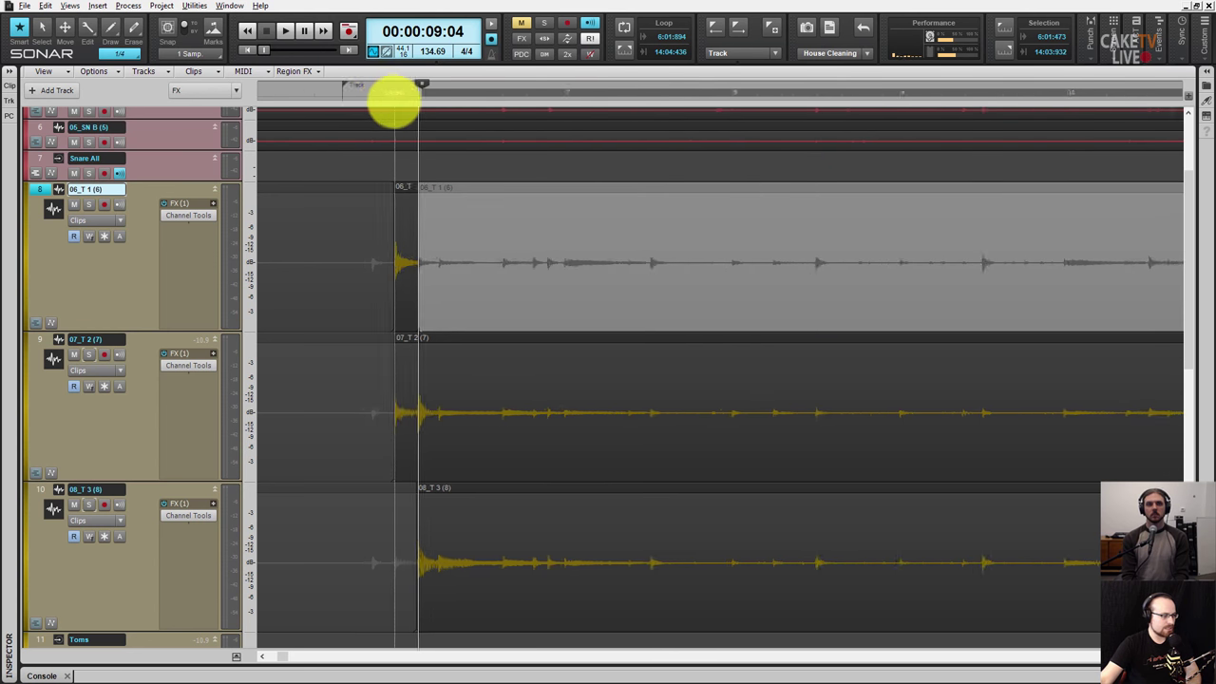
left_click_drag(398, 94, 410, 87)
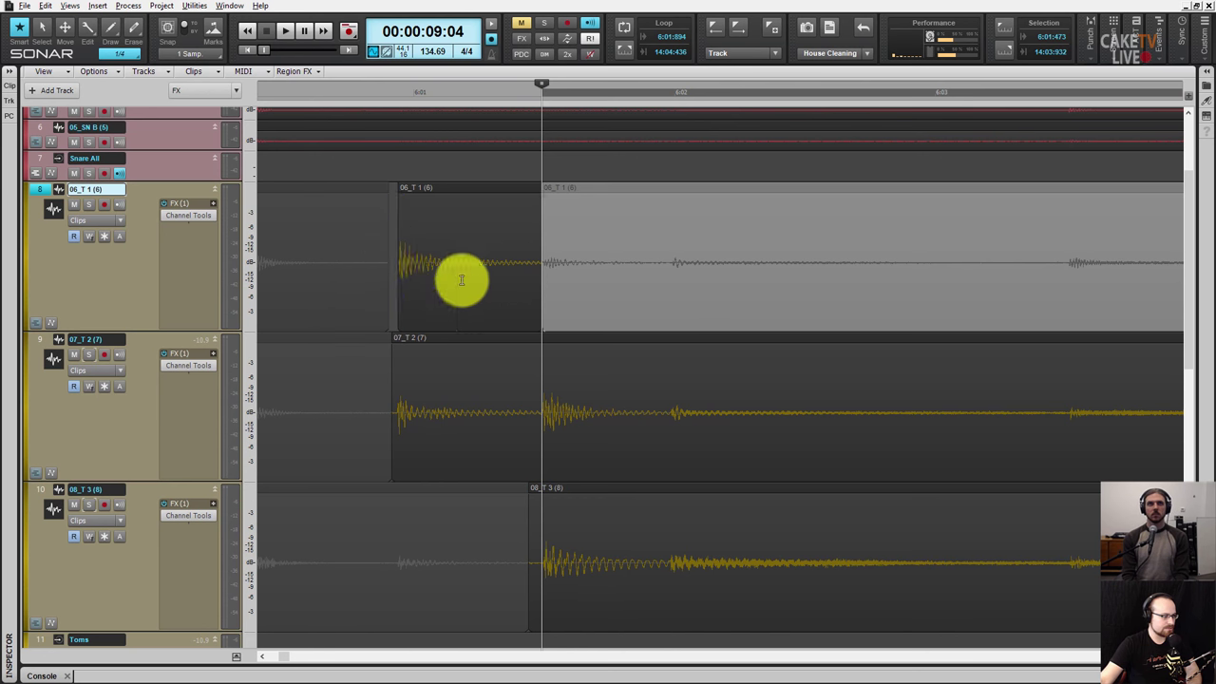
left_click_drag(397, 252, 386, 281)
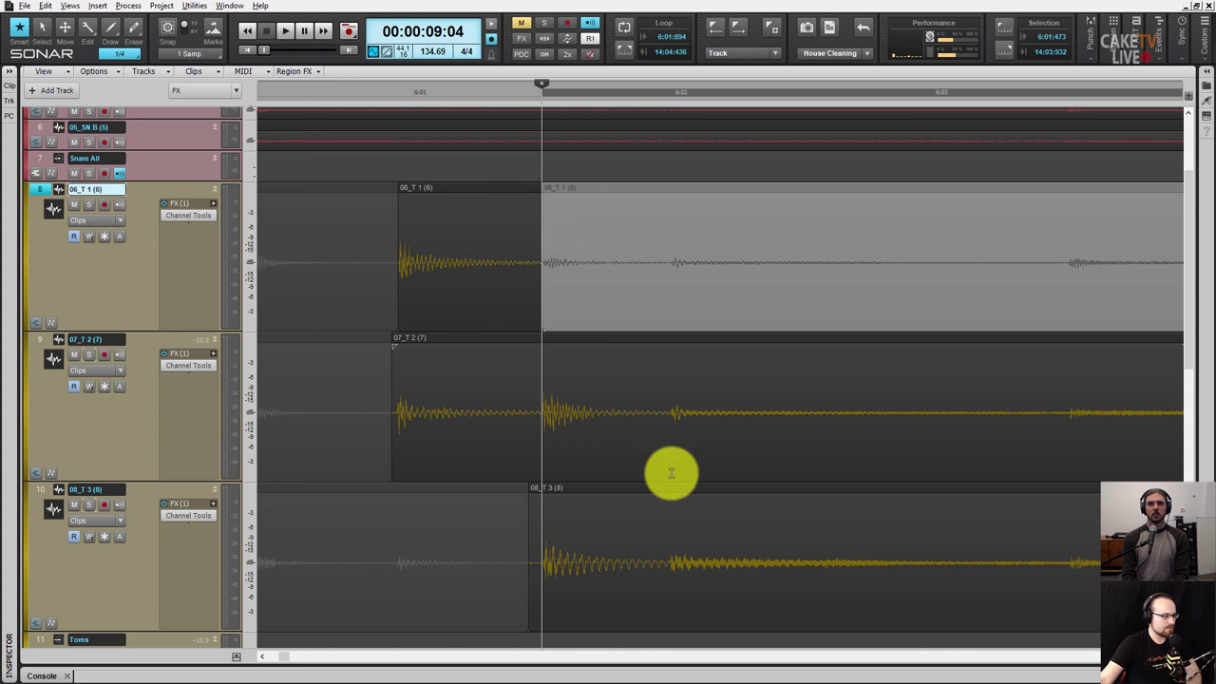
scroll(664, 475, "down", 5)
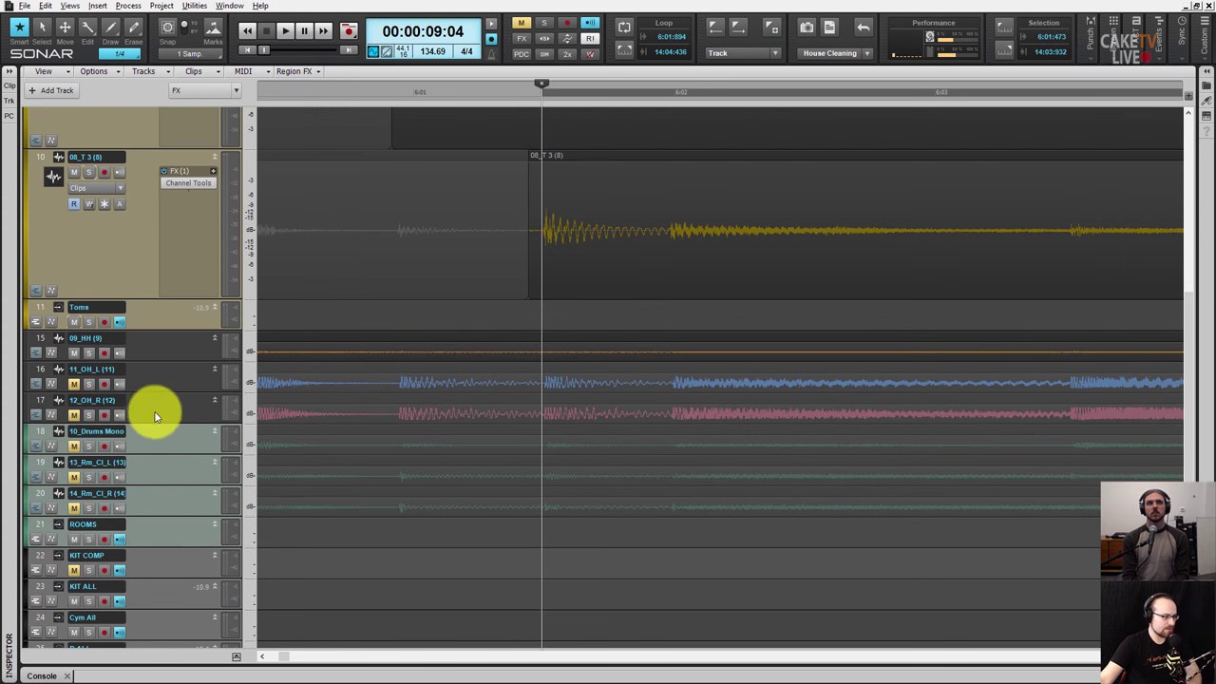
scroll(630, 535, "up", 1)
scroll(630, 535, "up", 3)
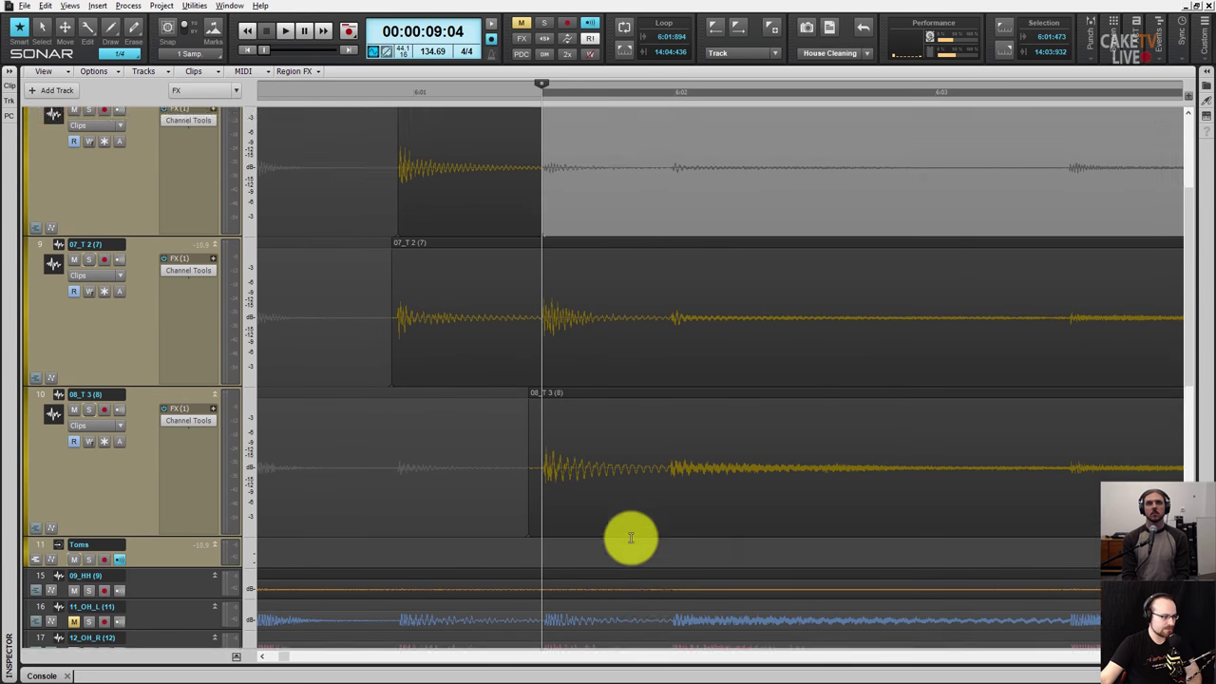
scroll(627, 504, "up", 1)
- Split the 07_T 2 and 08_T 3 clips just past the second 07_T 2 hit
left_click(645, 400)
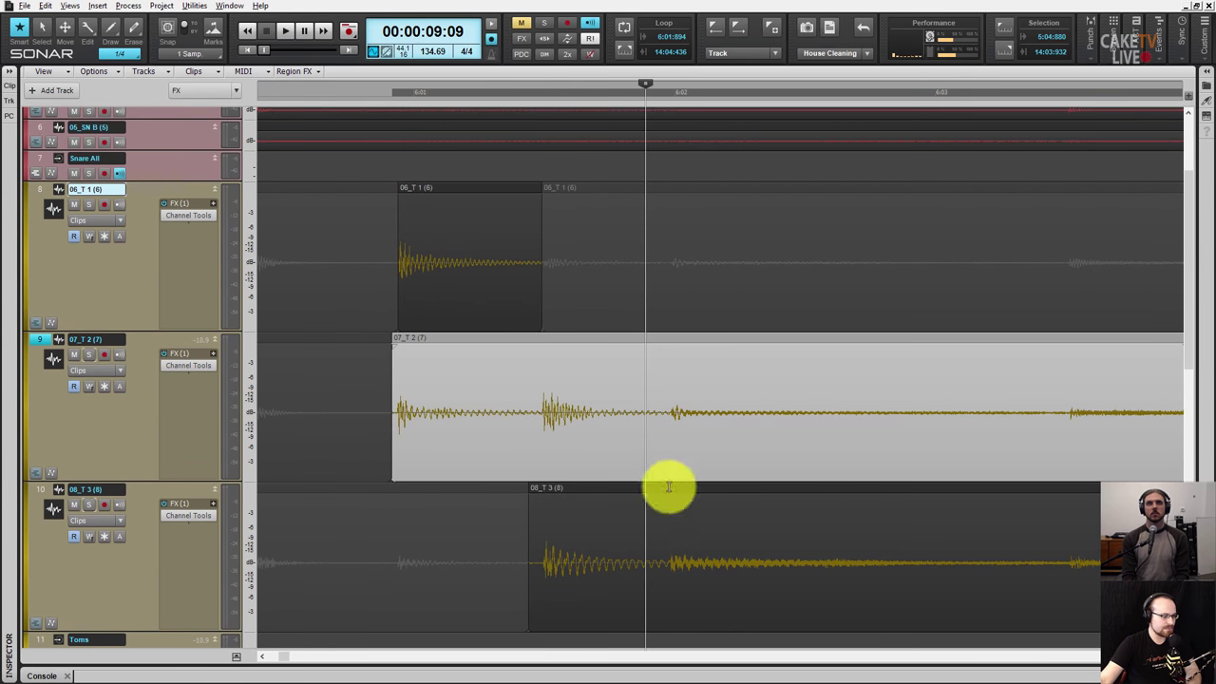
left_click(666, 432)
left_click(655, 407)
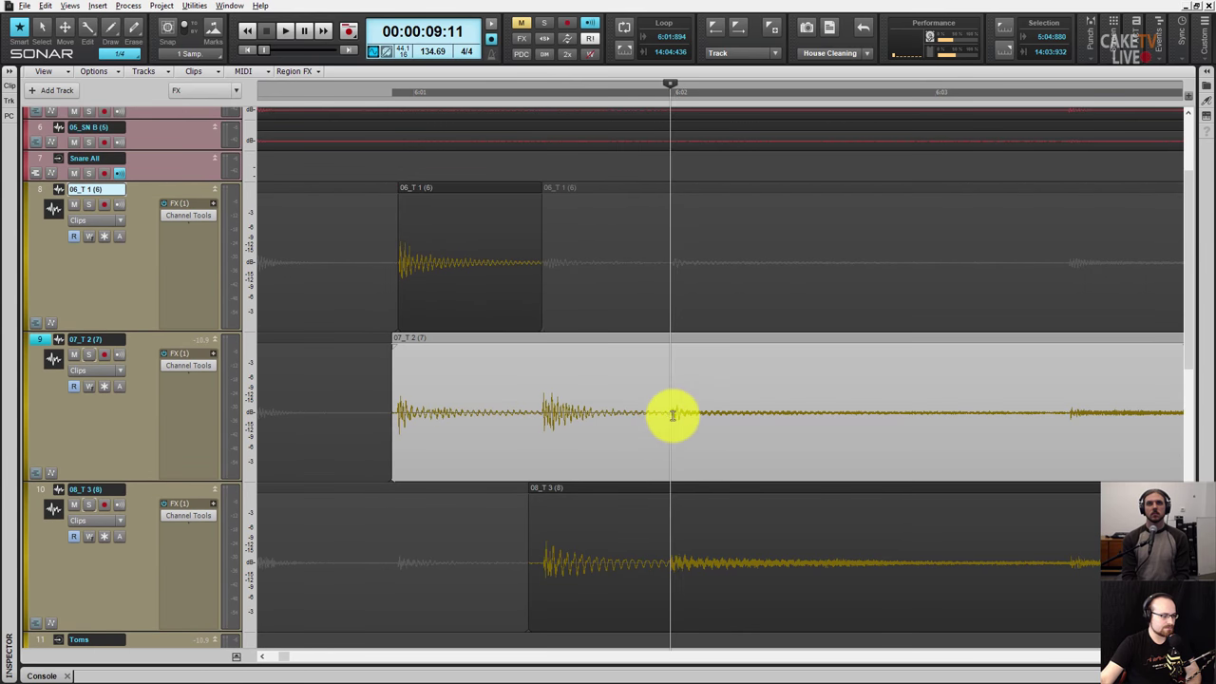
key("s")
left_click(665, 562)
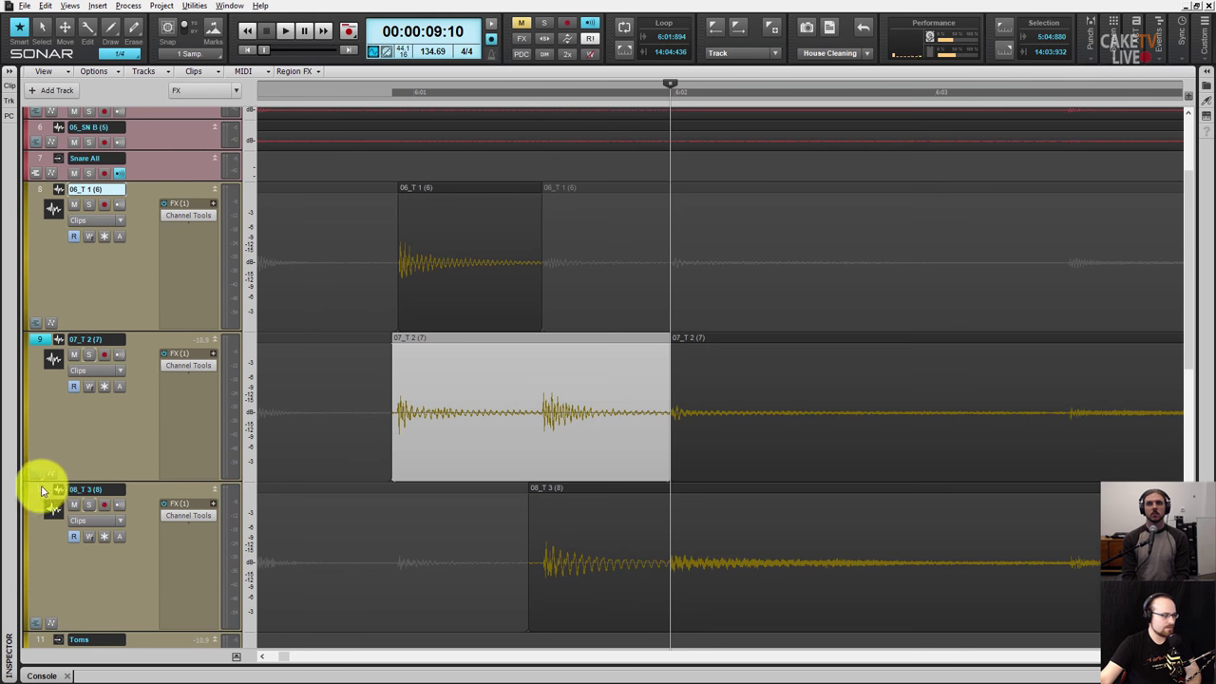
left_click(40, 490)
key("s")
left_click(731, 347)
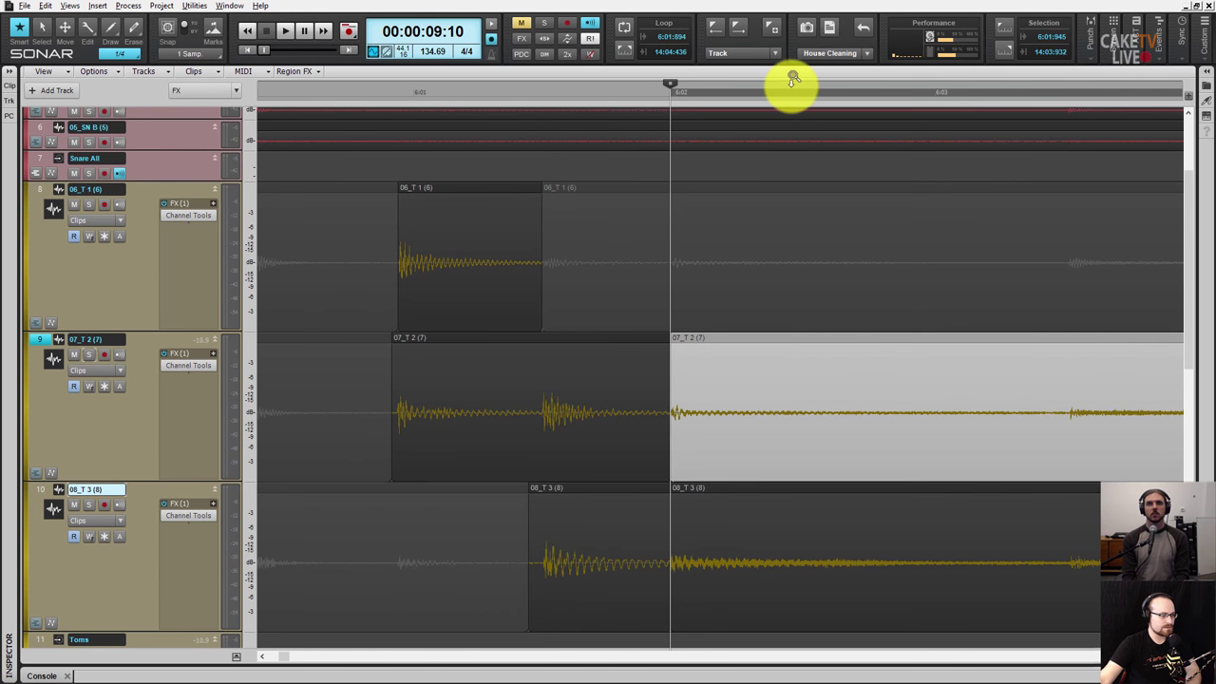
scroll(784, 86, "down", 3)
scroll(665, 88, "down", 3)
left_click(709, 407, "ctrl")
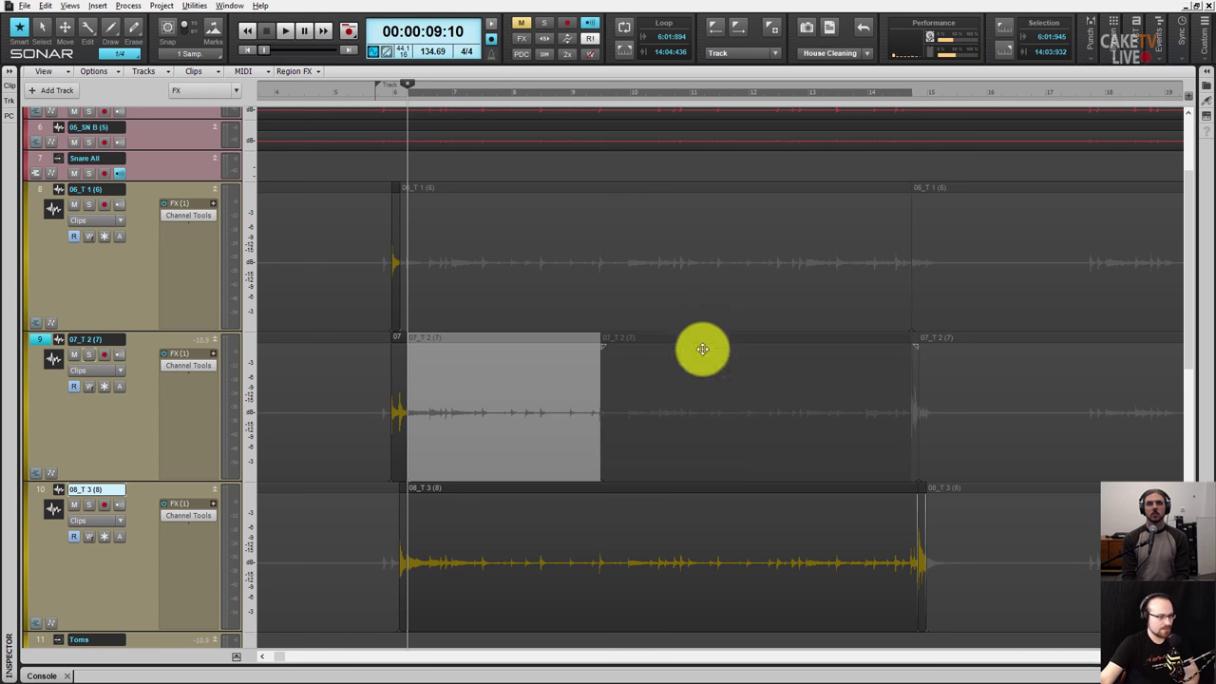
left_click(789, 514)
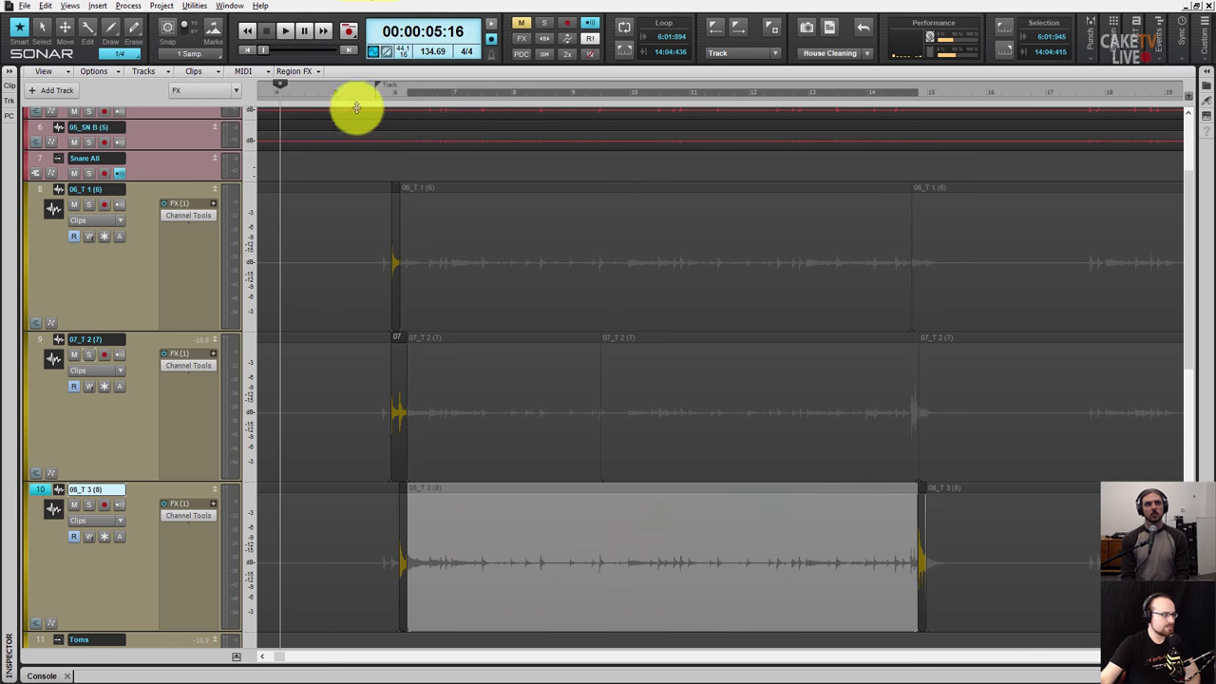
- Play the toms from the project start, stop, and bring up the mixer console
key("Home")
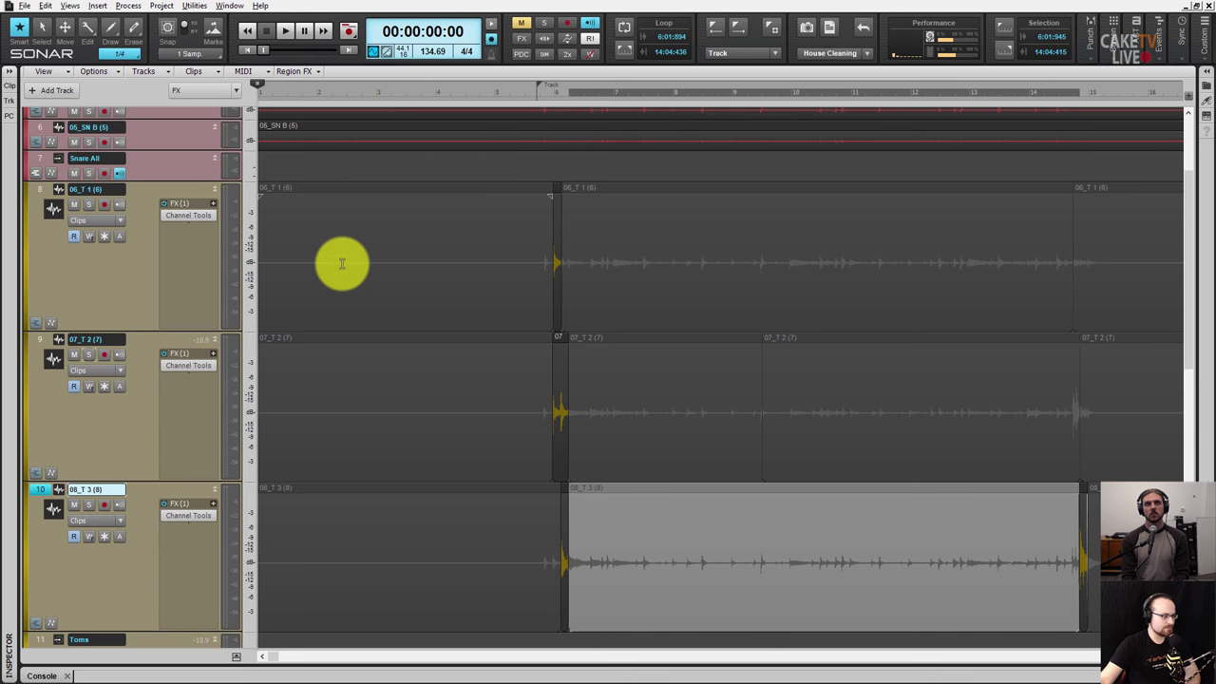
scroll(107, 563, "down", 1)
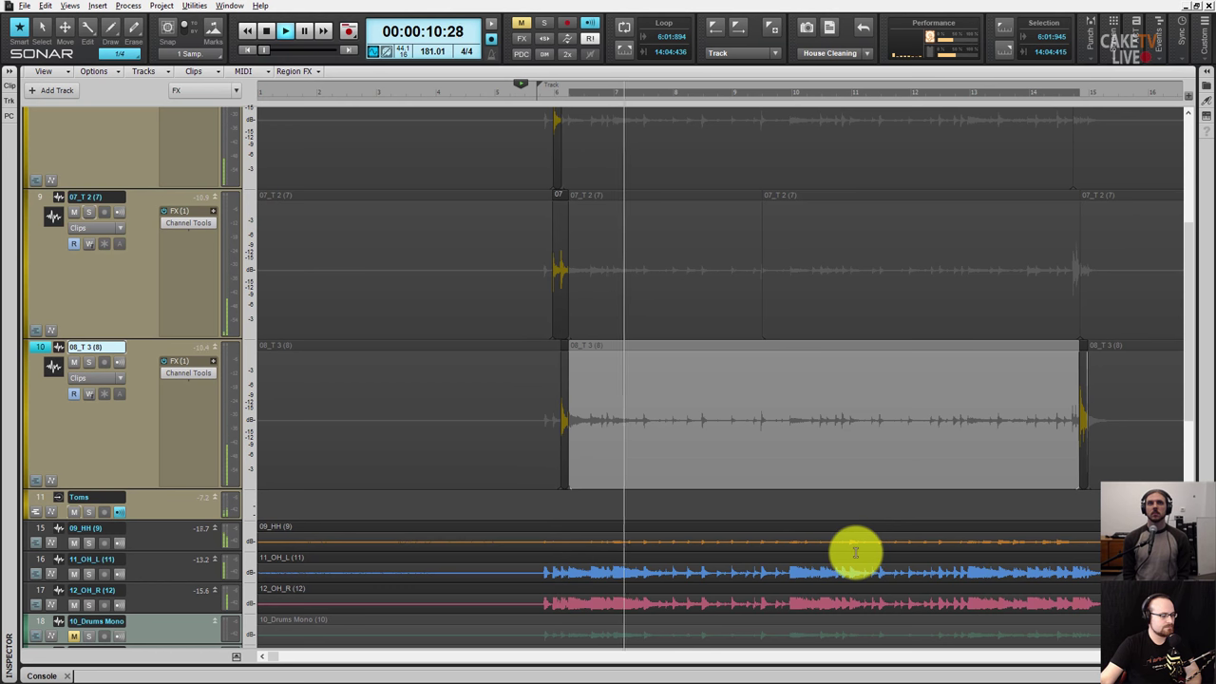
key("space")
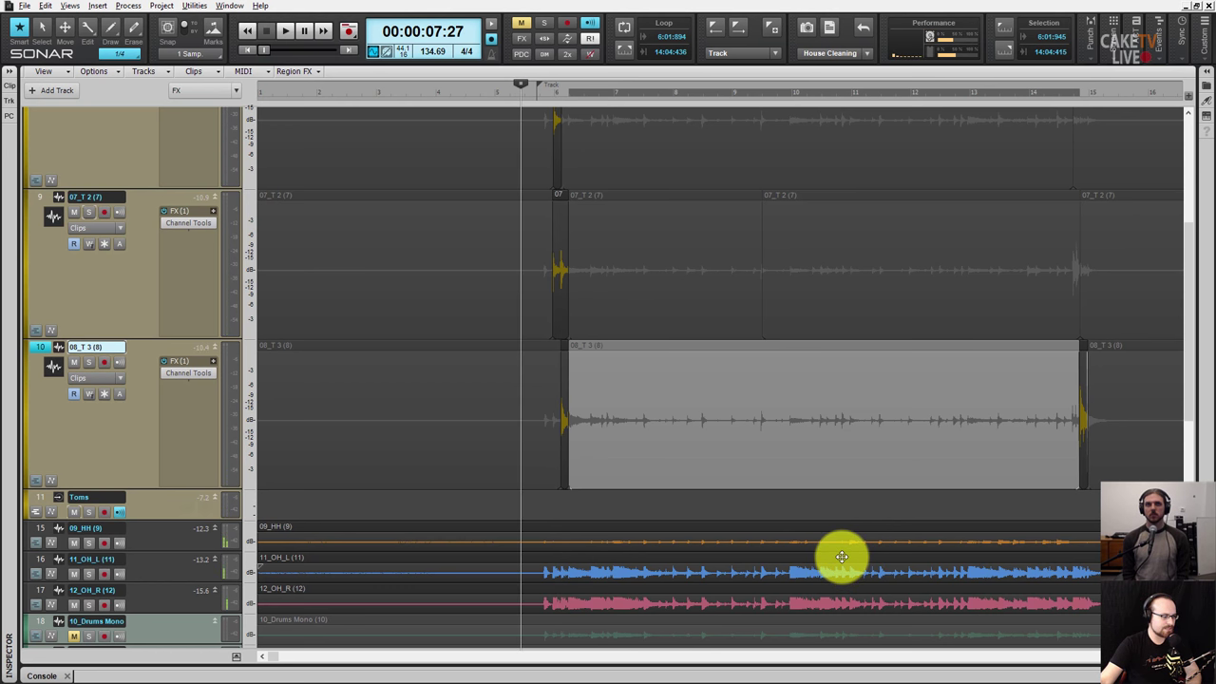
key("alt+2")
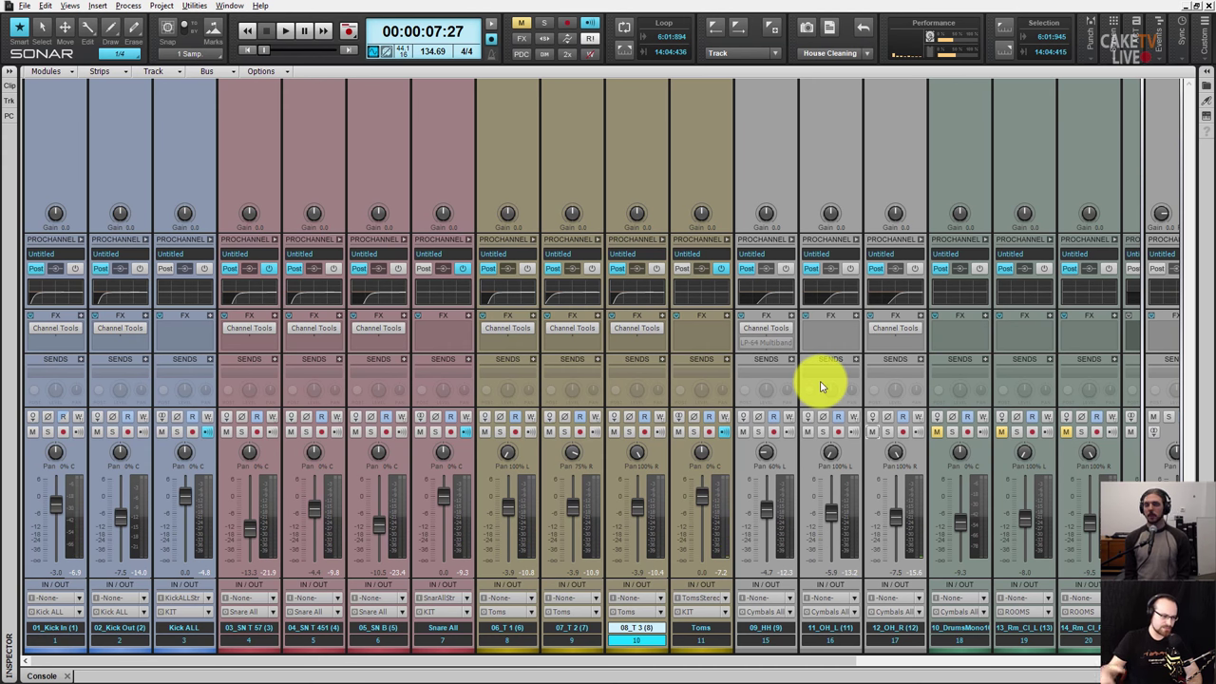
- Zoom the timeline horizontally in the track view, then return to the console and scroll the strips
key("alt+1")
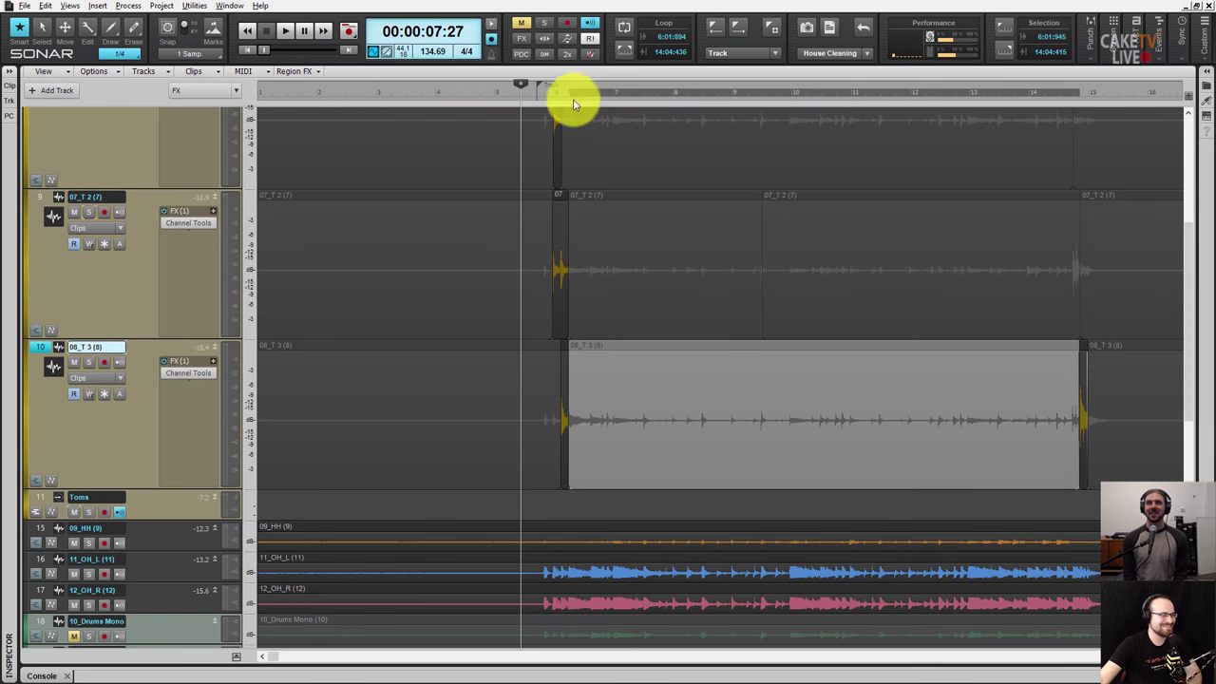
left_click_drag(557, 76, 557, 81)
scroll(909, 399, "up", 3)
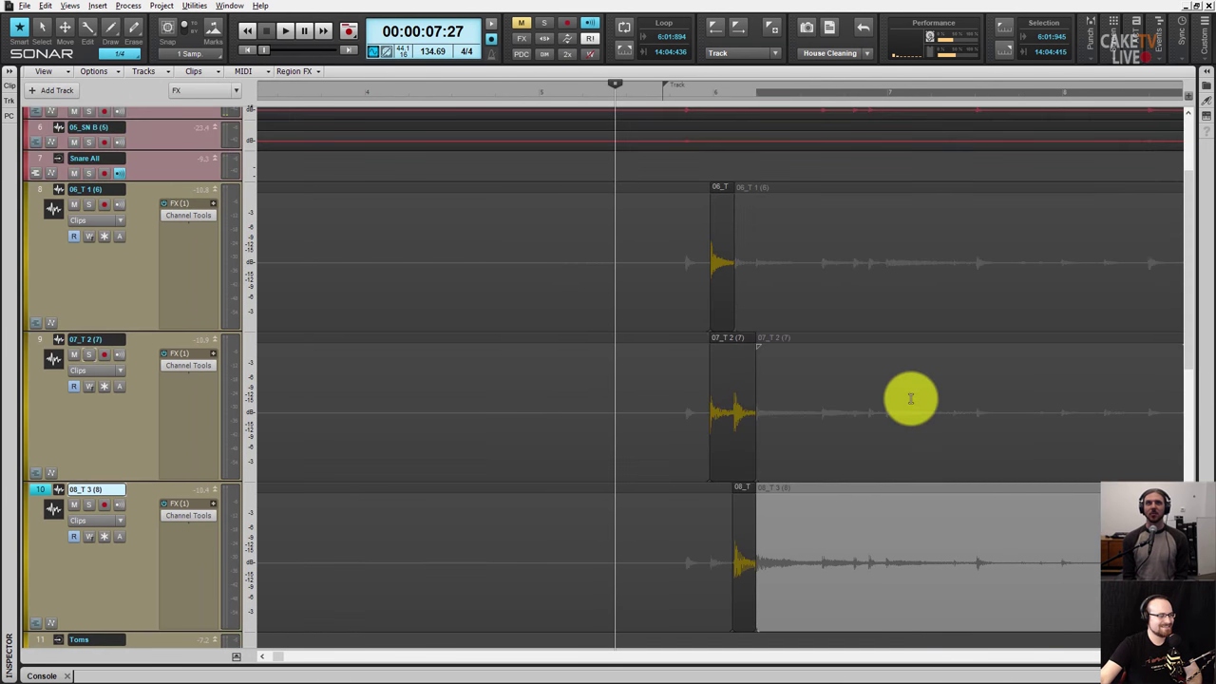
scroll(909, 399, "down", 1)
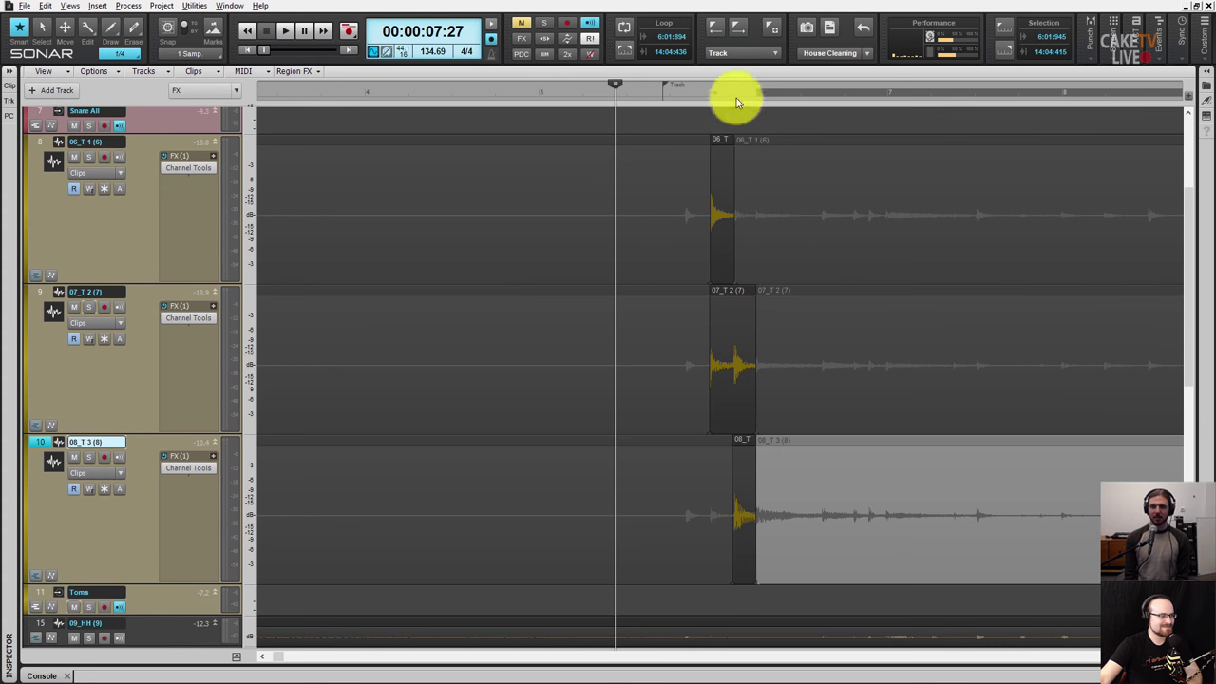
mouse_move(733, 94)
left_mouse_down()
mouse_move(622, 95)
mouse_move(640, 87)
left_mouse_up()
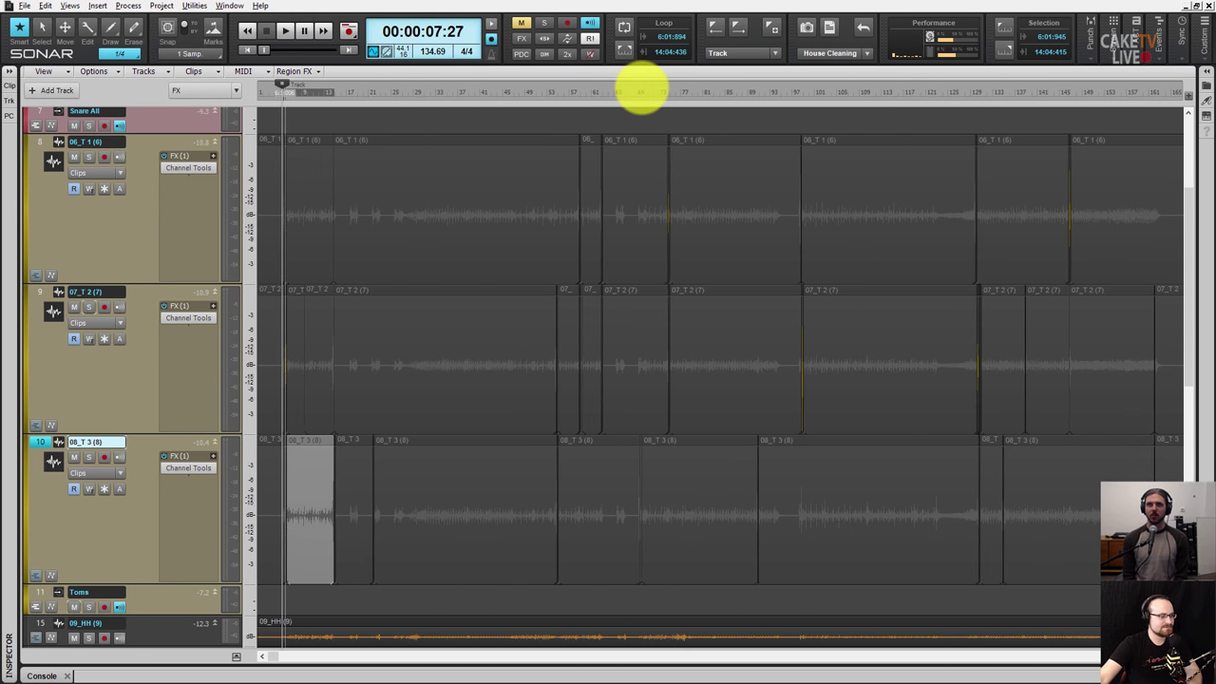
key("alt+2")
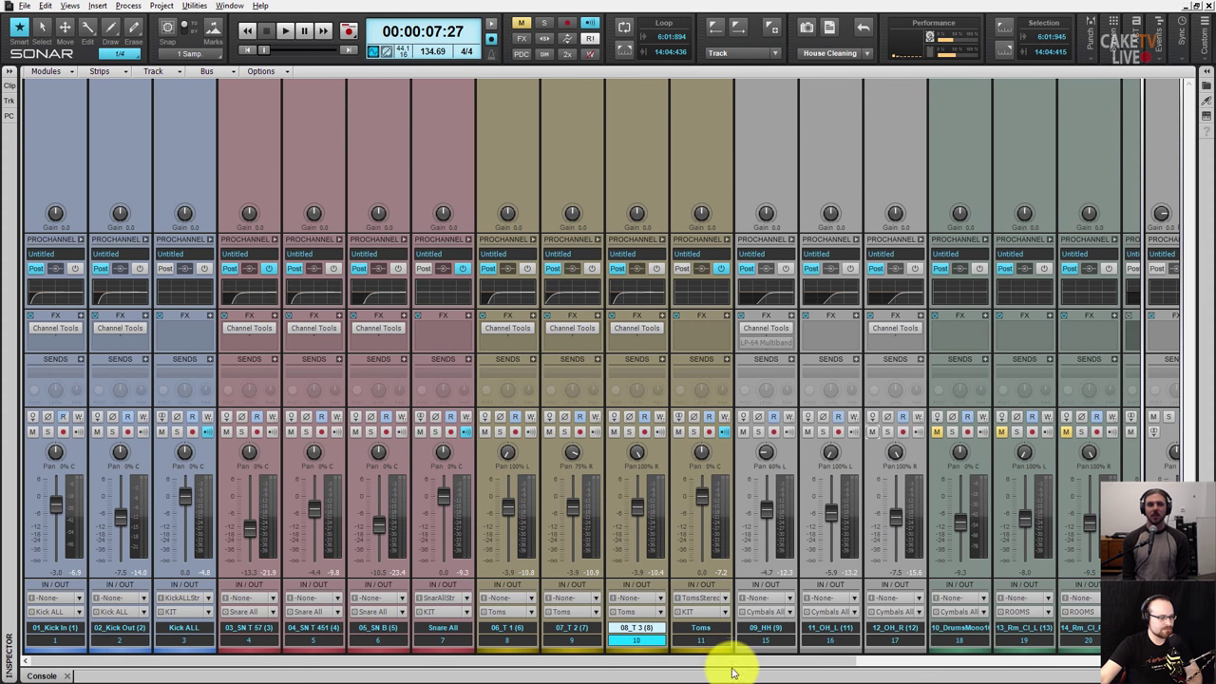
mouse_move(728, 663)
left_mouse_down()
mouse_move(1028, 667)
mouse_move(651, 665)
left_mouse_up()
- Enlarge the 09_HH track, then reopen its Channel Tools and LP-64 Multiband plugins from the console
double_click(763, 342)
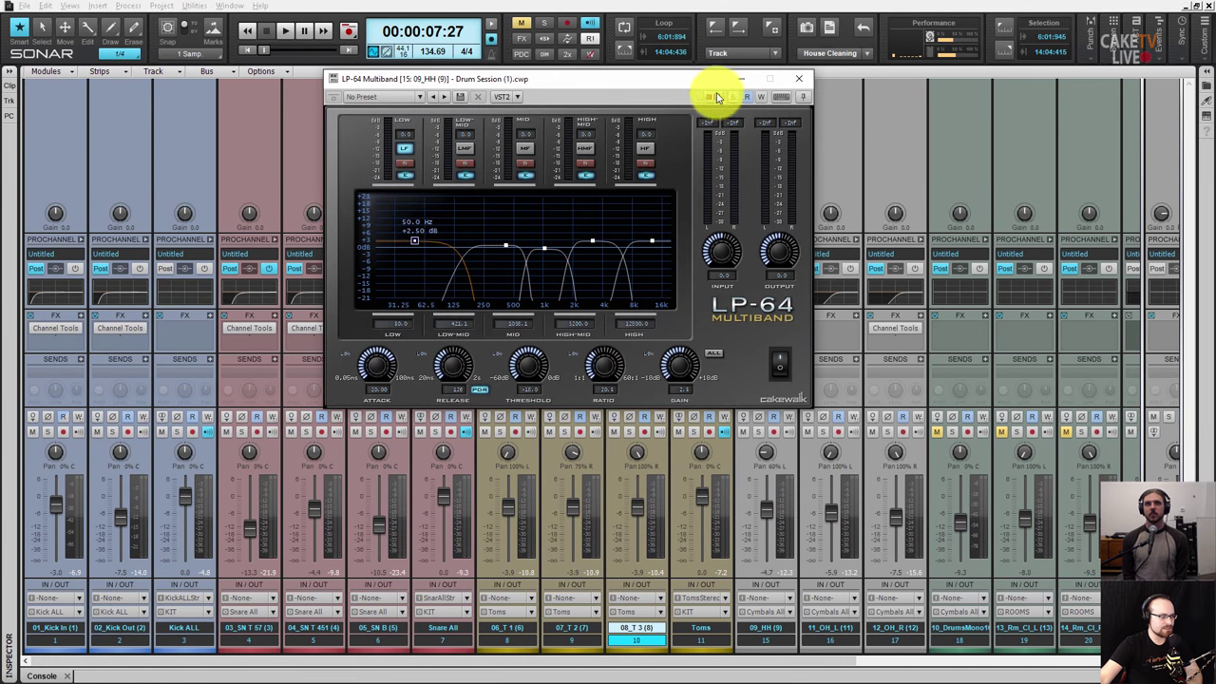
mouse_move(706, 90)
left_mouse_down()
mouse_move(502, 221)
mouse_move(528, 188)
left_mouse_up()
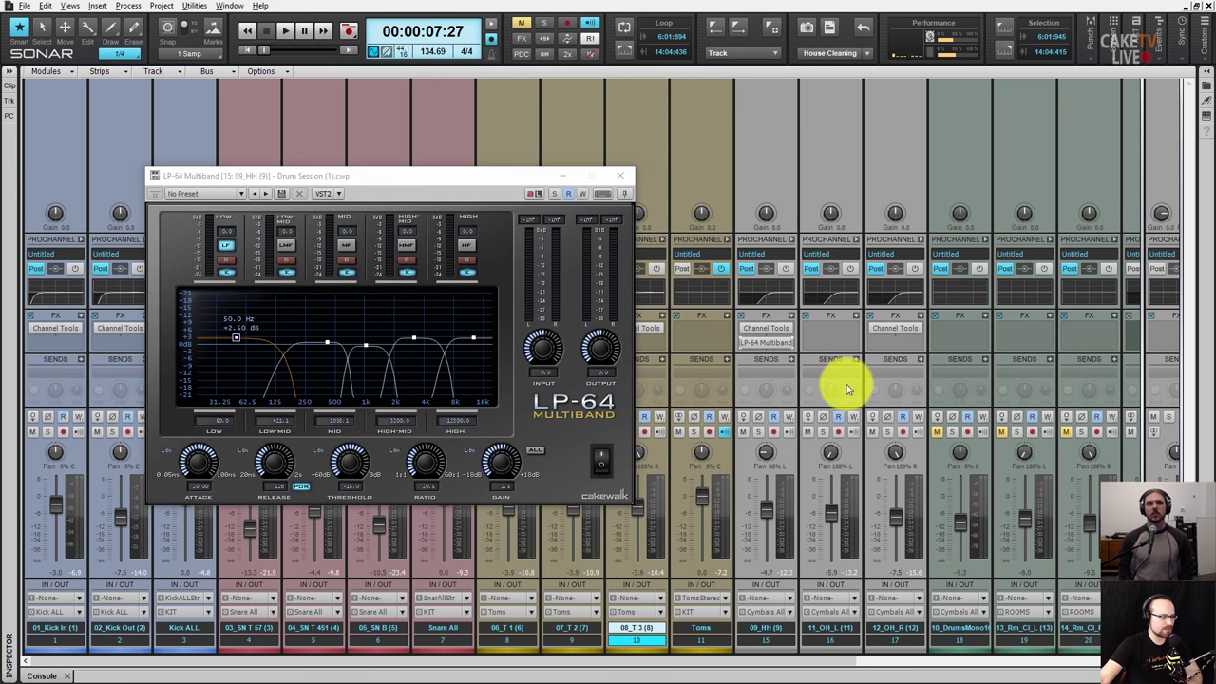
key("d")
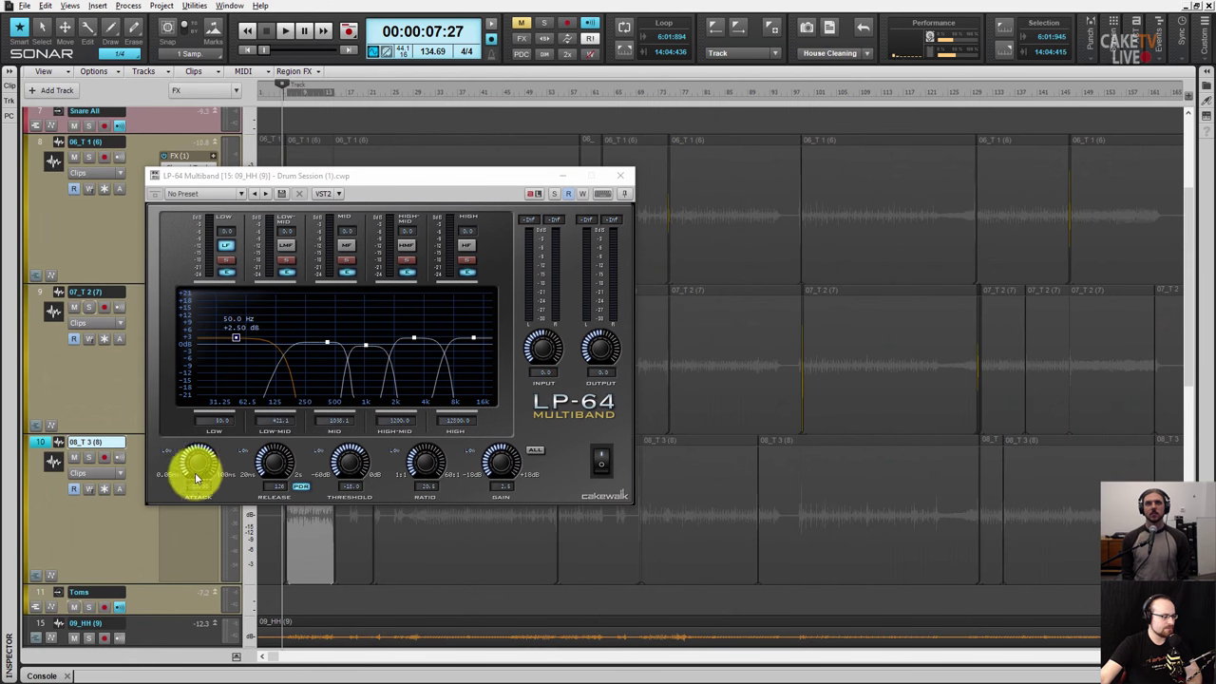
scroll(123, 502, "down", 3)
left_click_drag(320, 180, 679, 183)
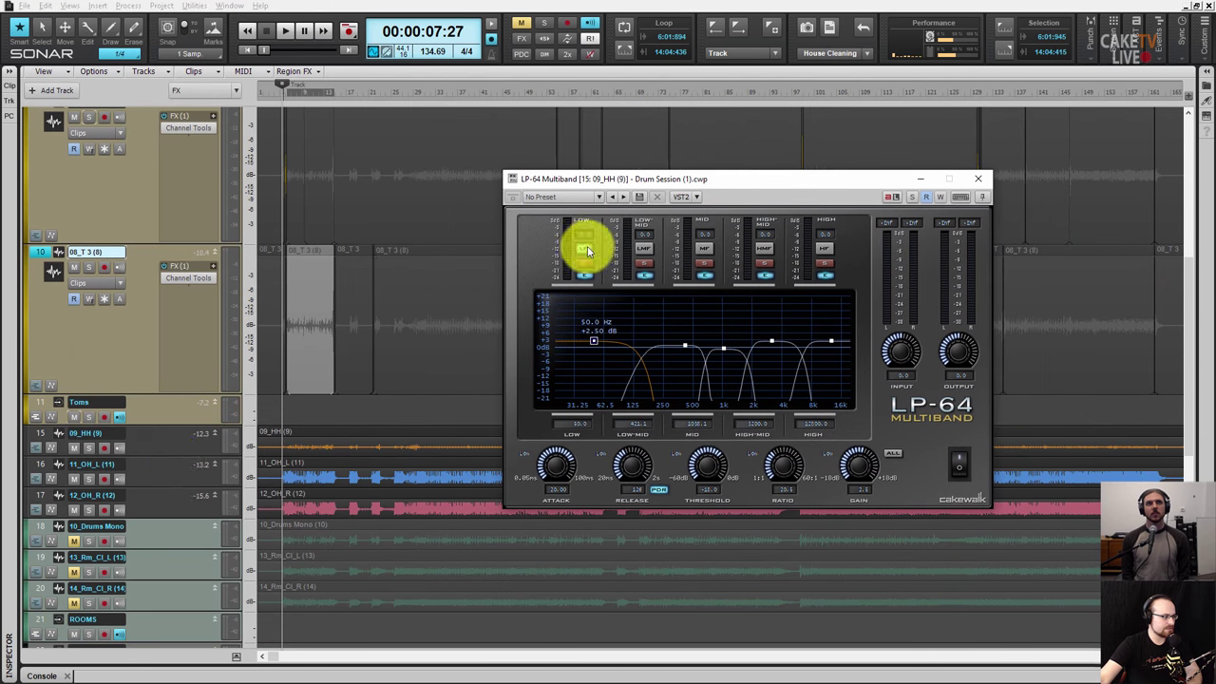
left_click_drag(161, 449, 173, 583)
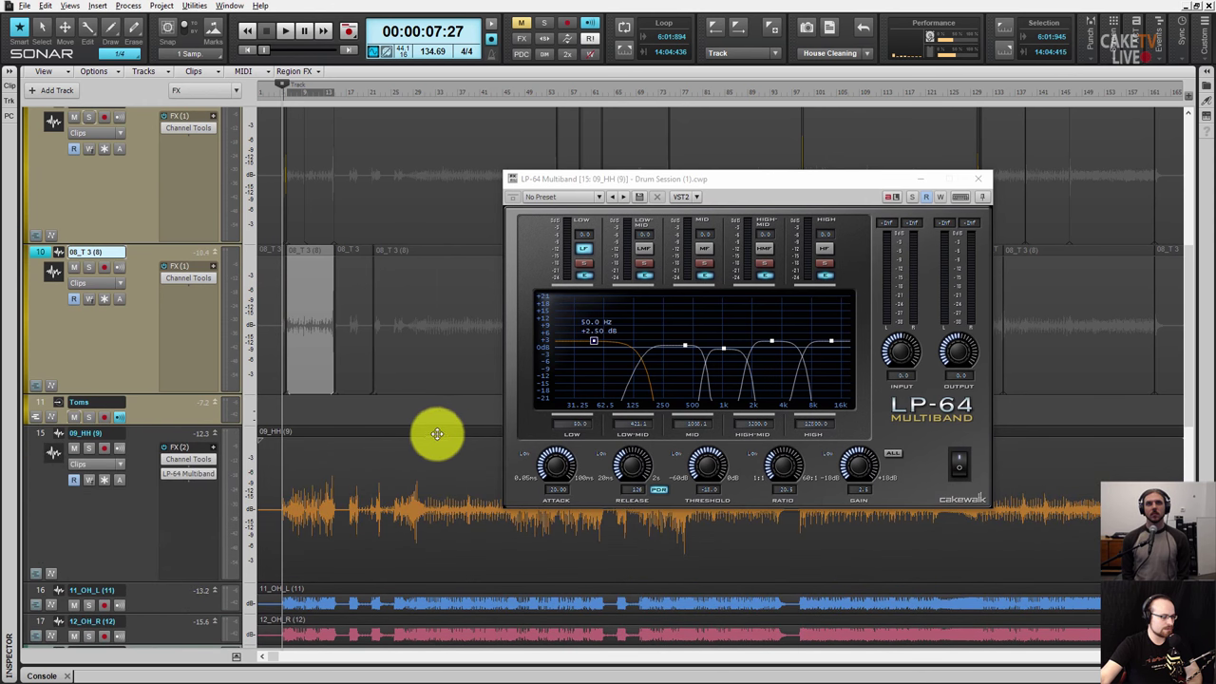
key("alt+2")
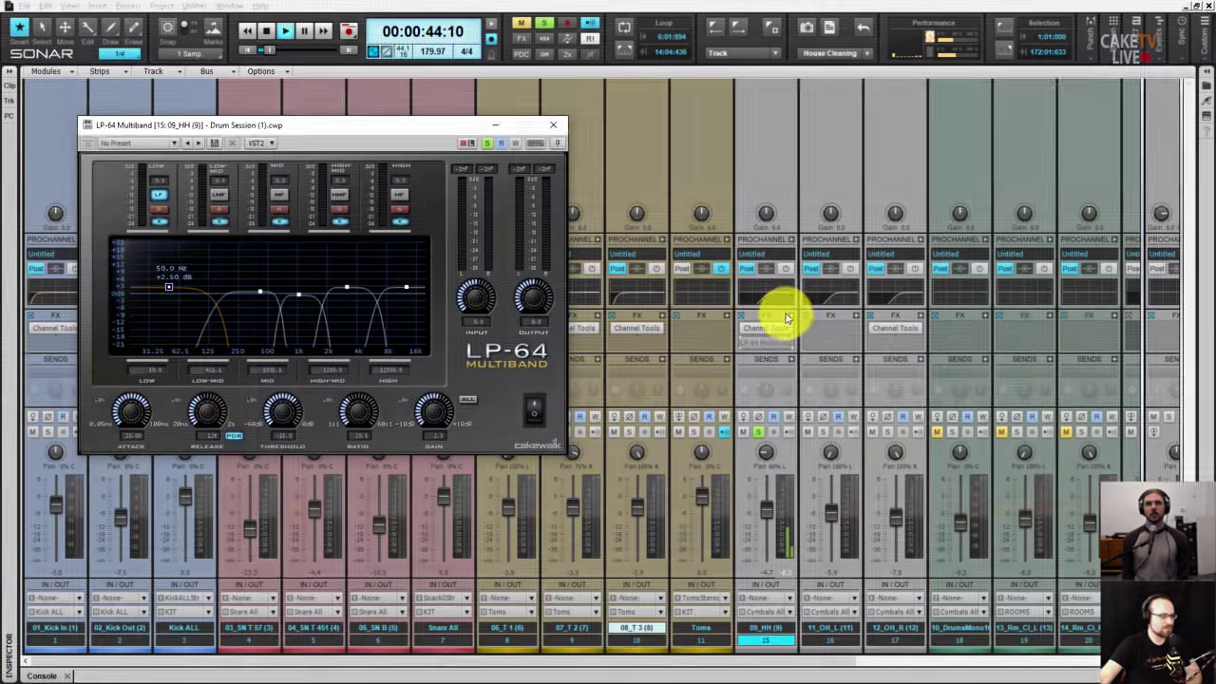
double_click(768, 328)
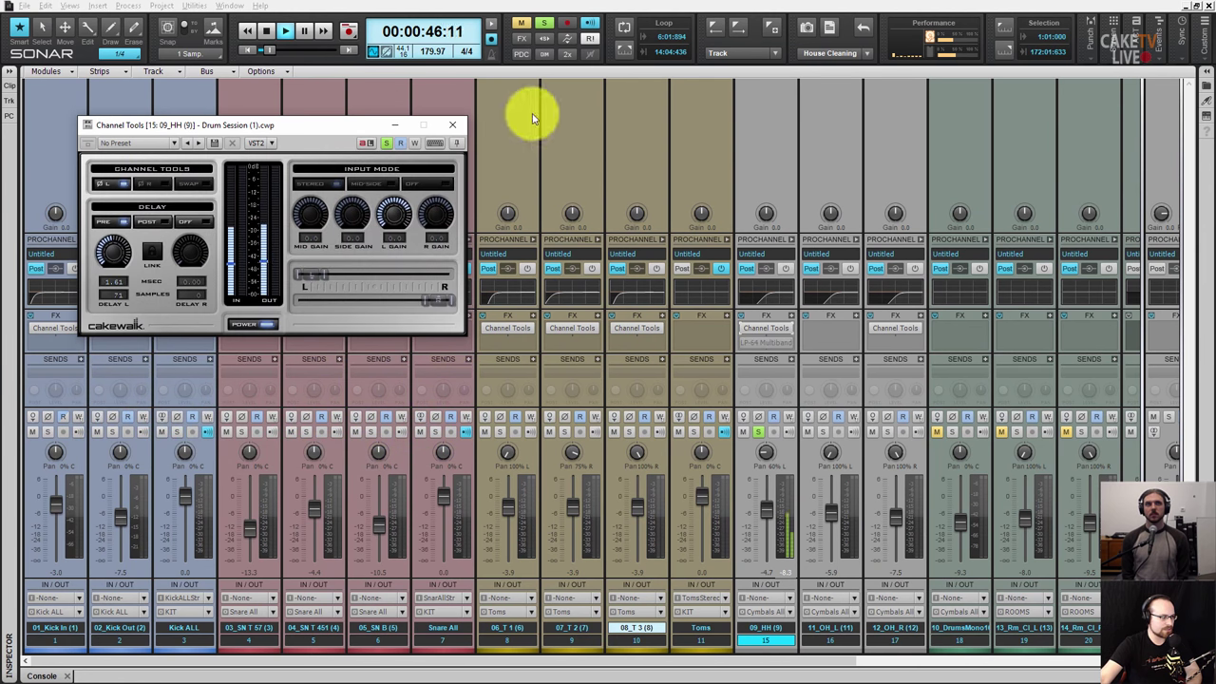
double_click(755, 342)
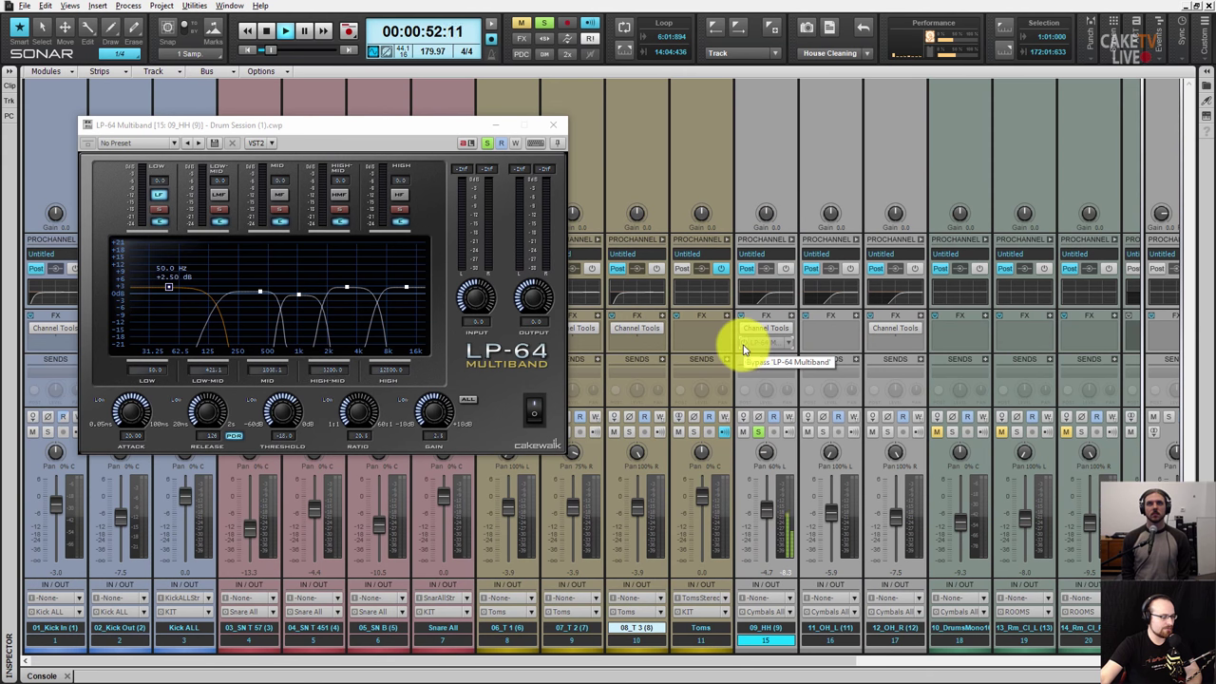
- Solo the LP-64 low-mid band near 421.1 Hz, lower the threshold to about -46 dB, then bypass
key("space")
left_click(261, 297)
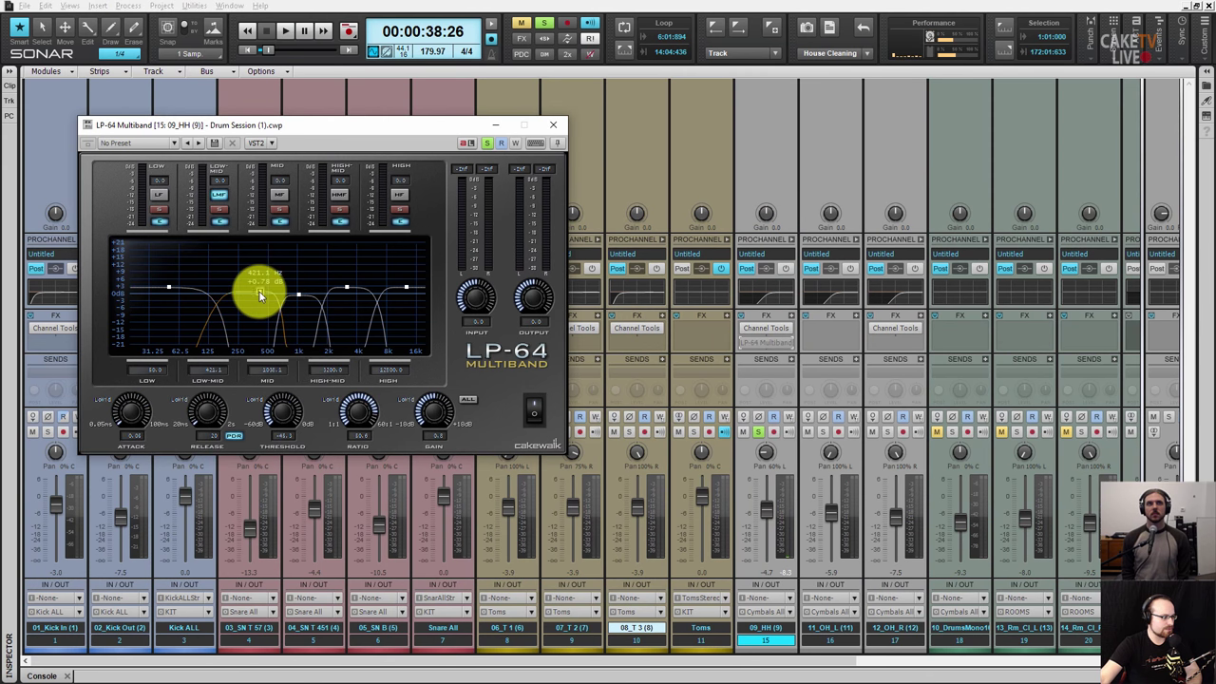
left_click(222, 210)
left_click_drag(725, 345, 761, 358)
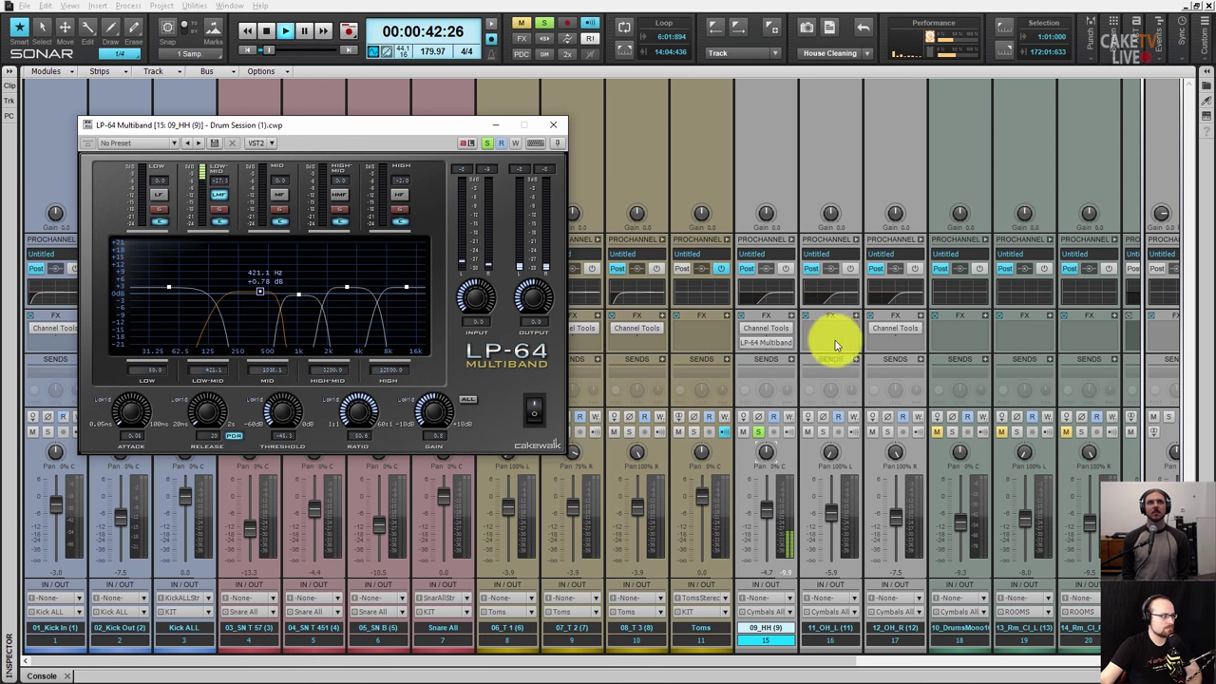
left_click(744, 352)
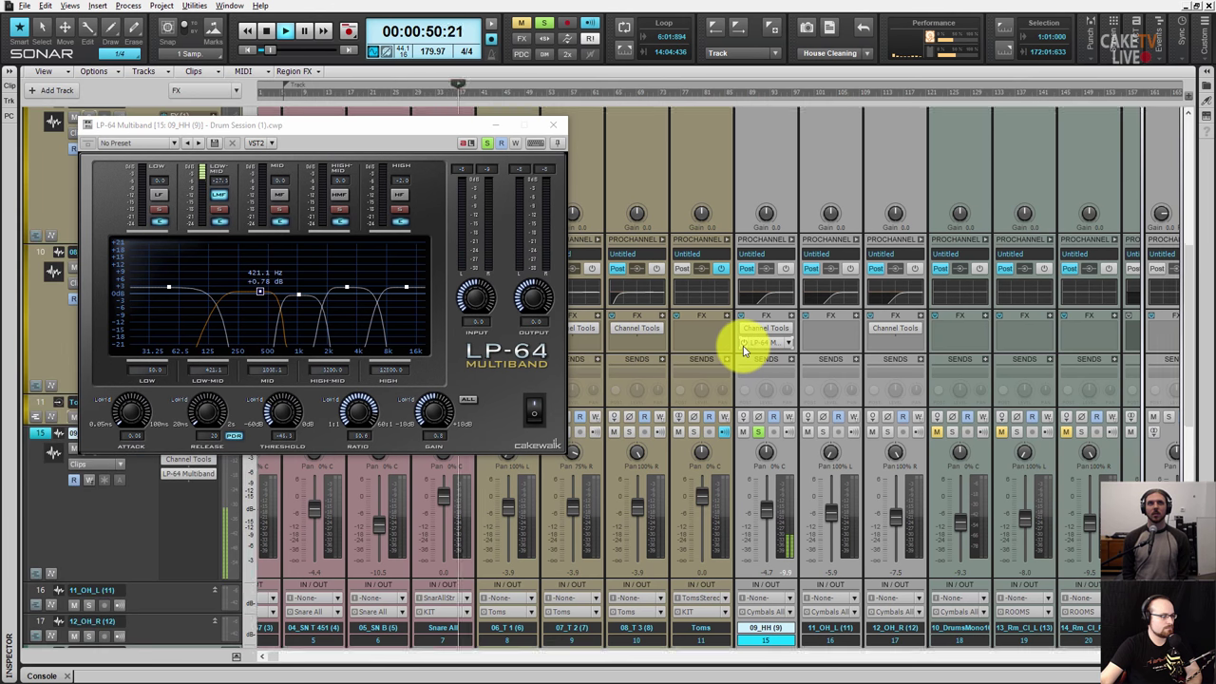
- Play the hi-hat from 1:02:29 and A/B the LP-64 Multiband bypass, leaving it active
key("d")
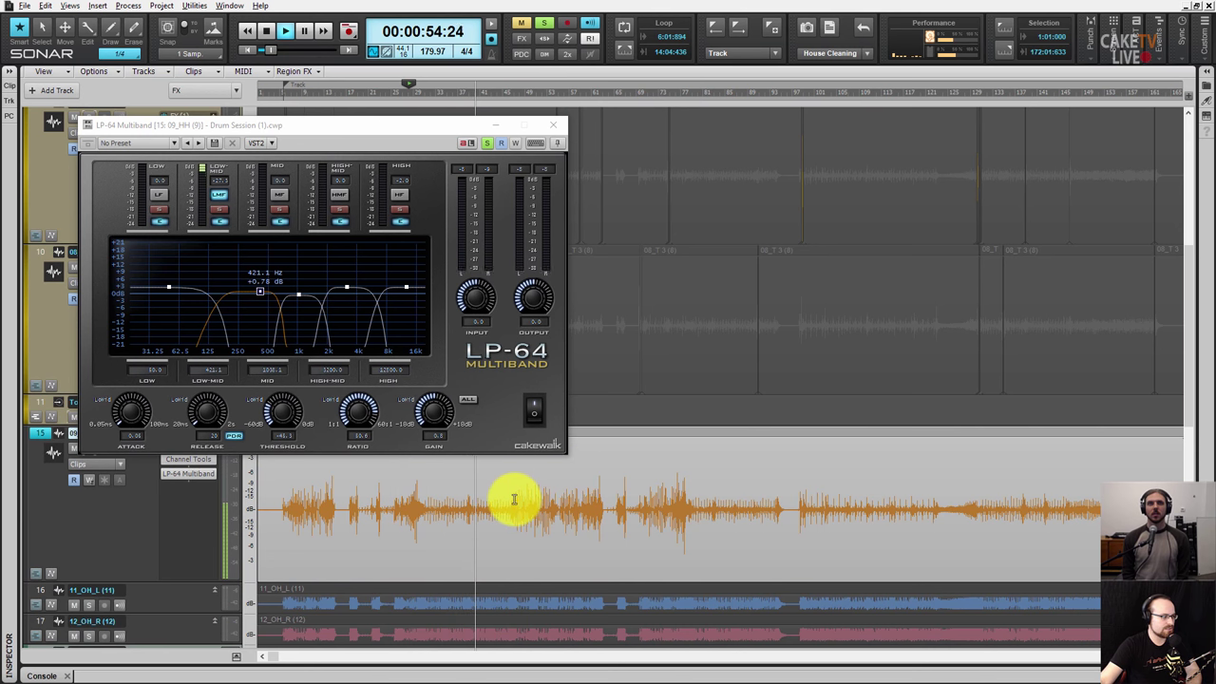
key("space")
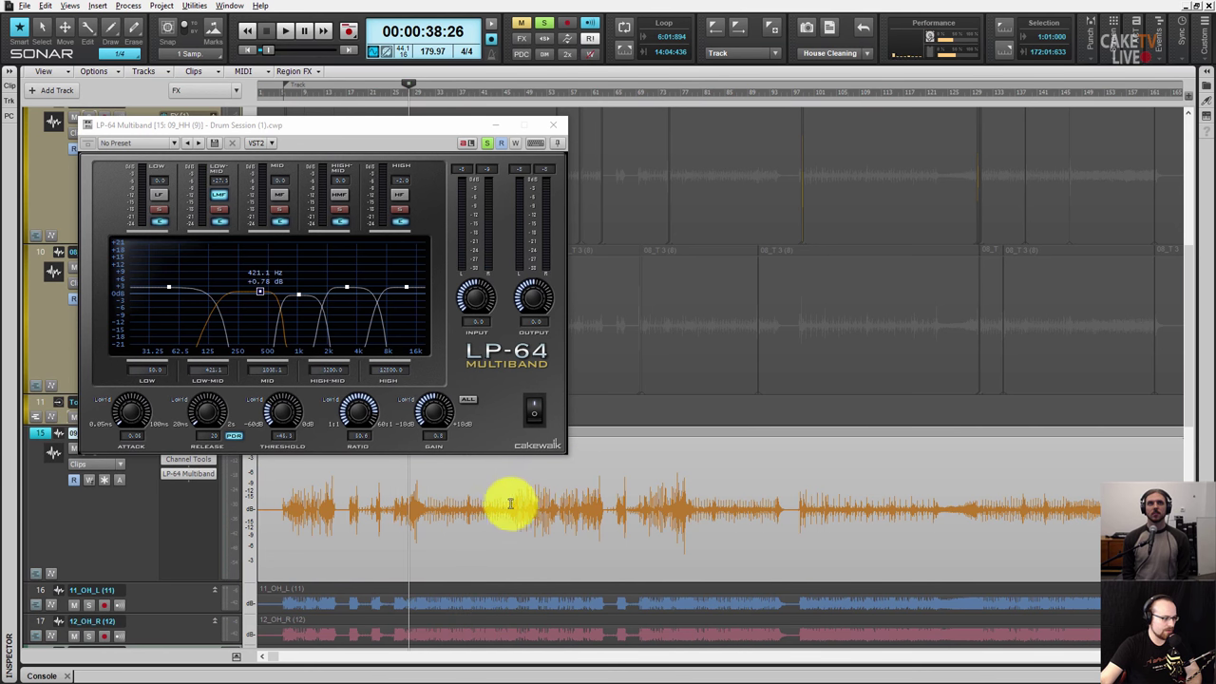
left_click(510, 504)
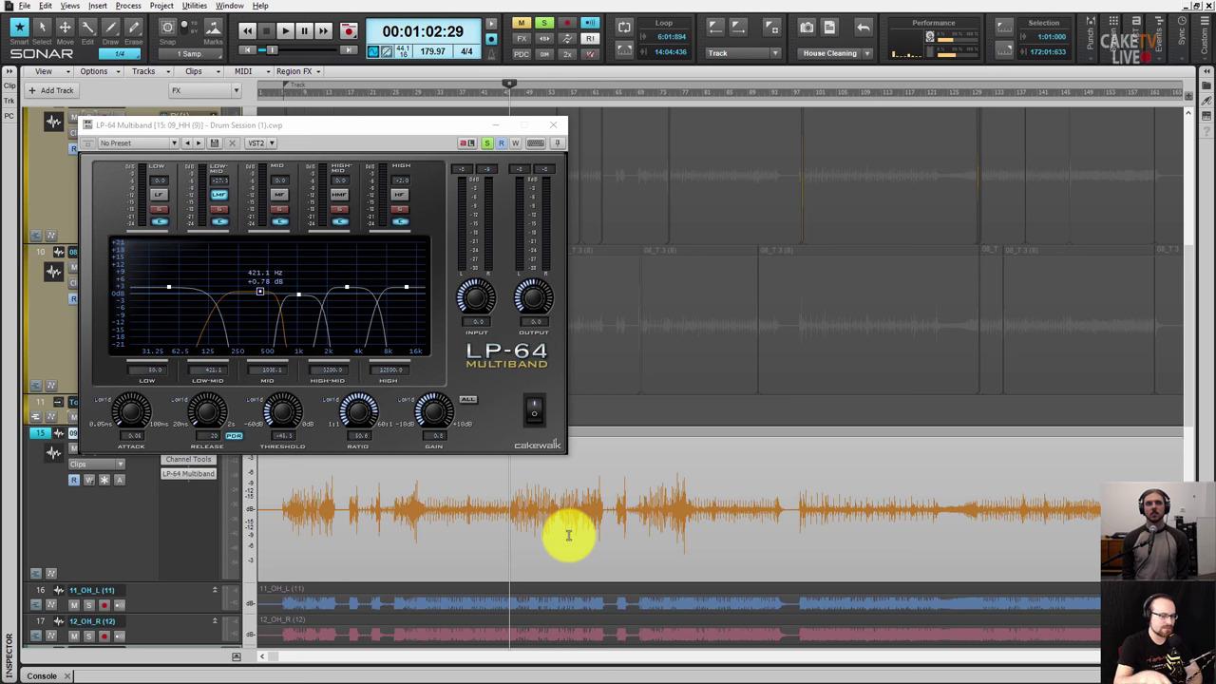
key("space")
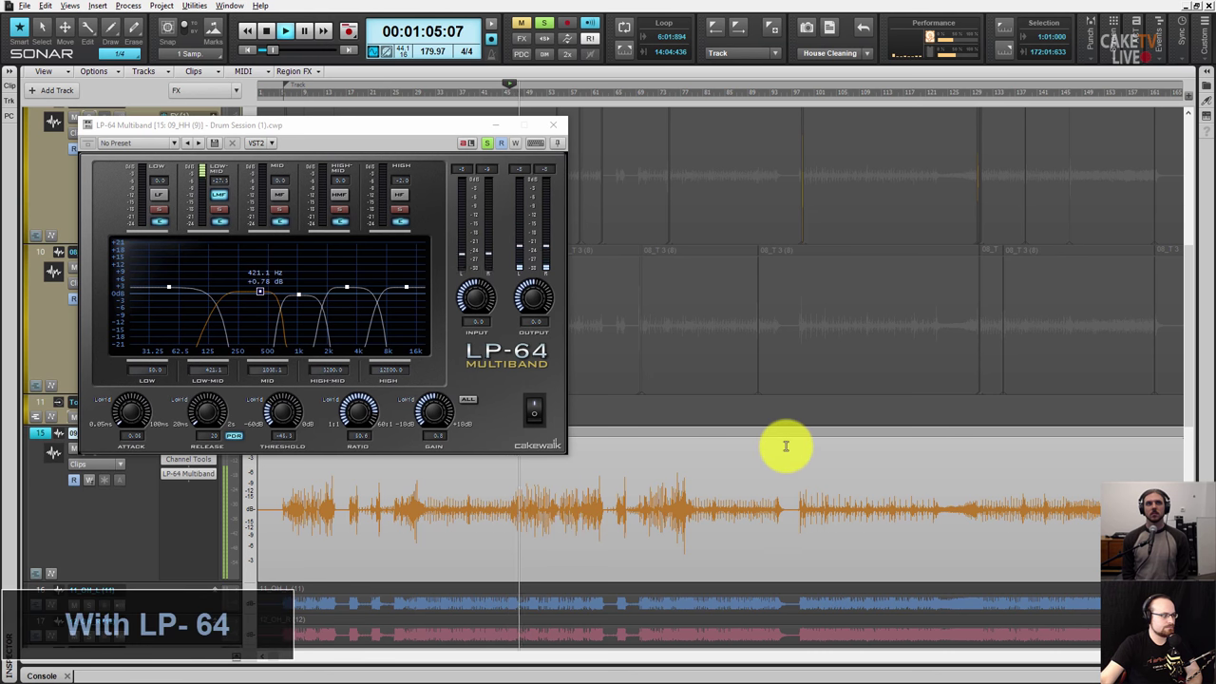
key("alt+2")
mouse_move(766, 342)
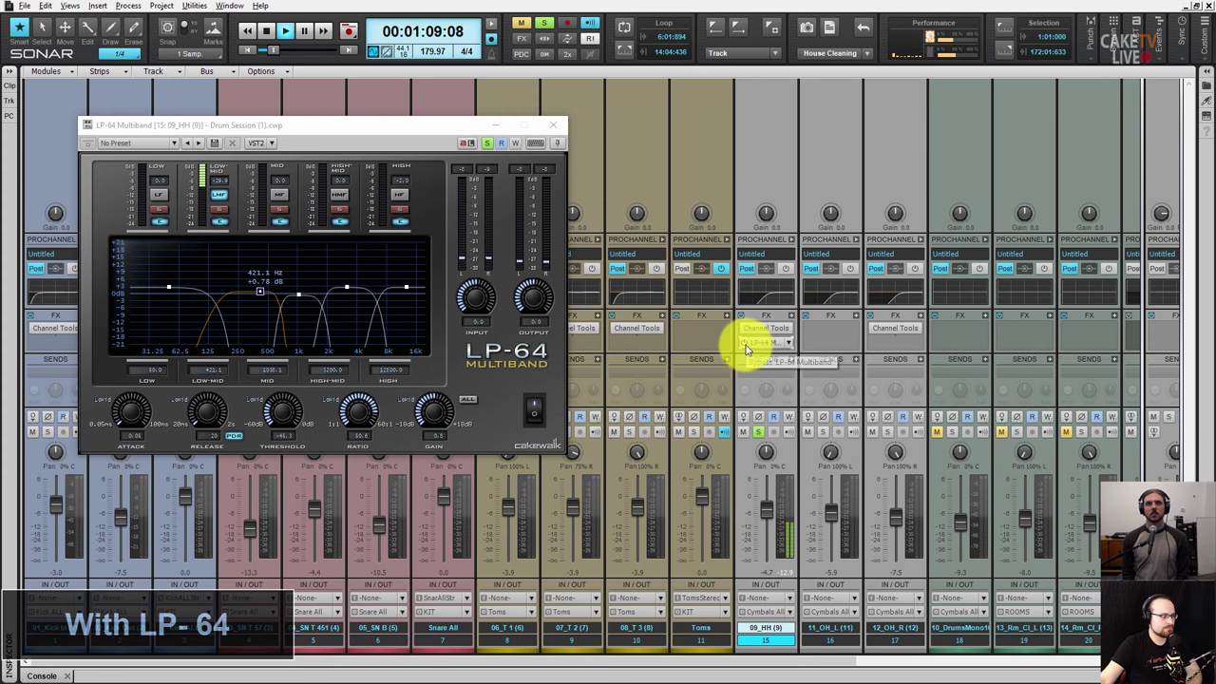
left_click(747, 349)
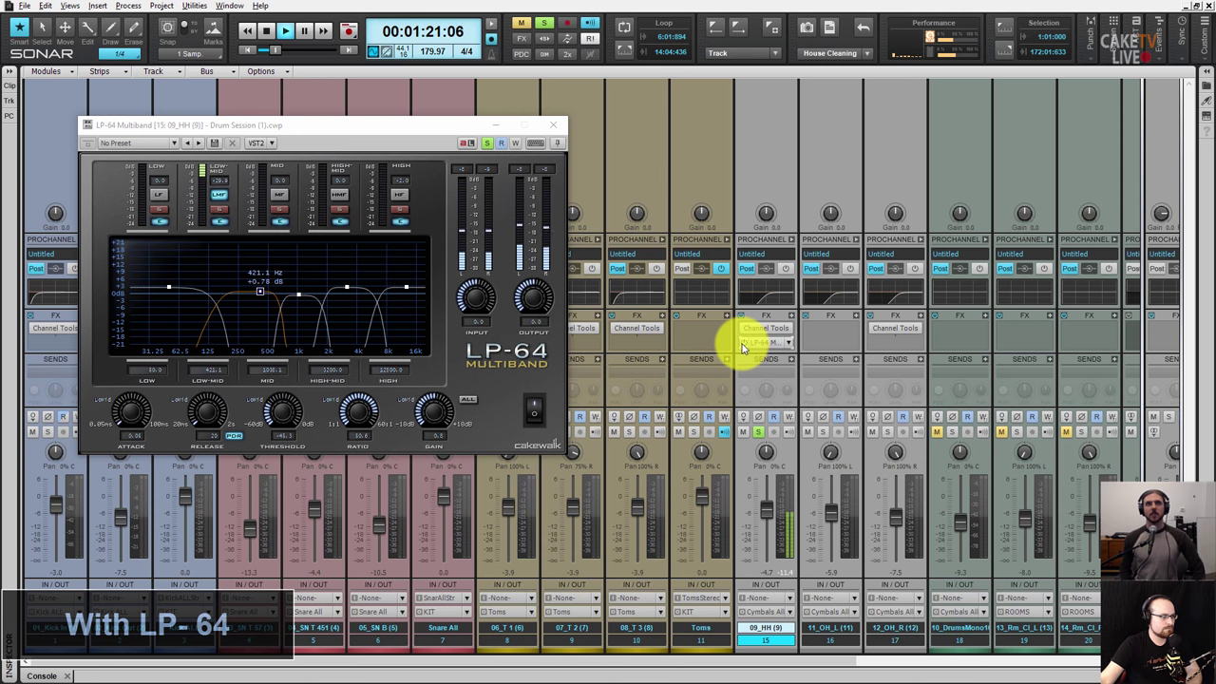
left_click(742, 344)
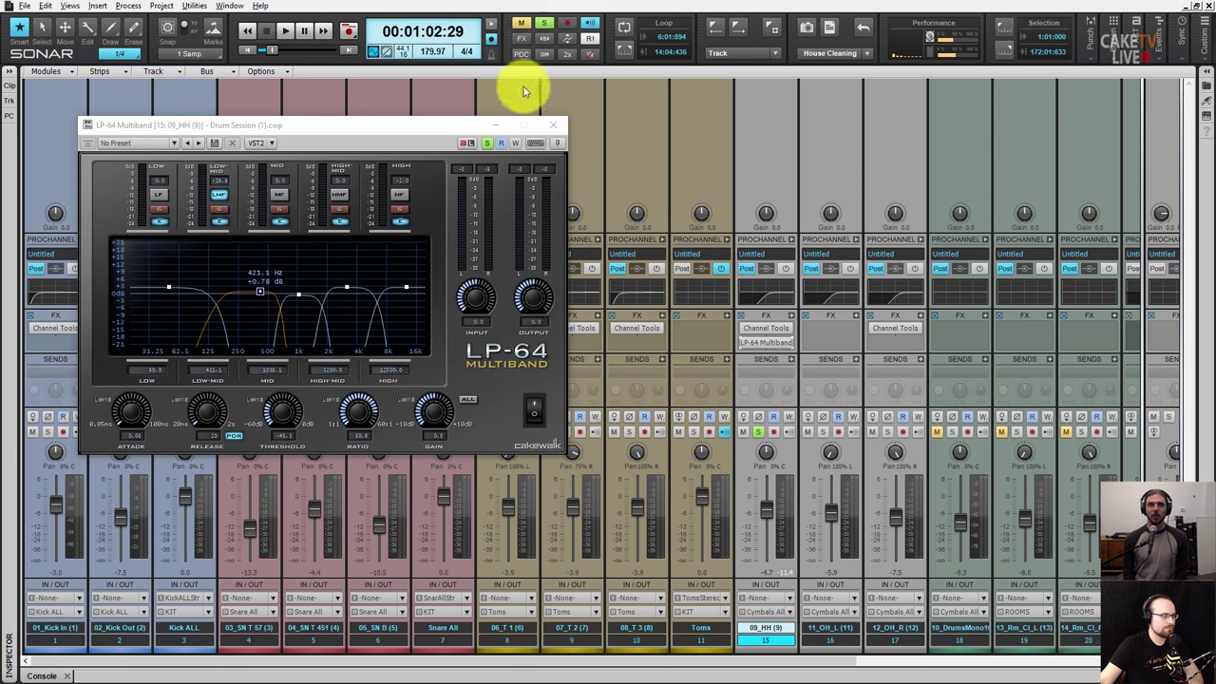
left_click_drag(426, 133, 548, 139)
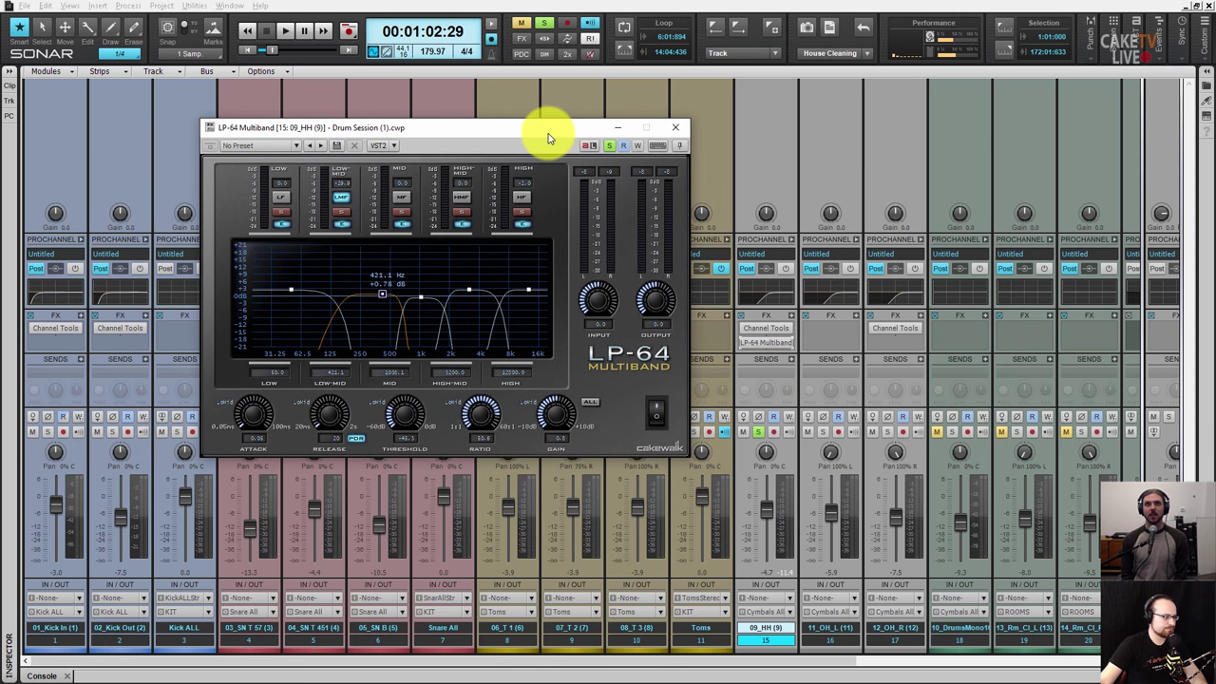